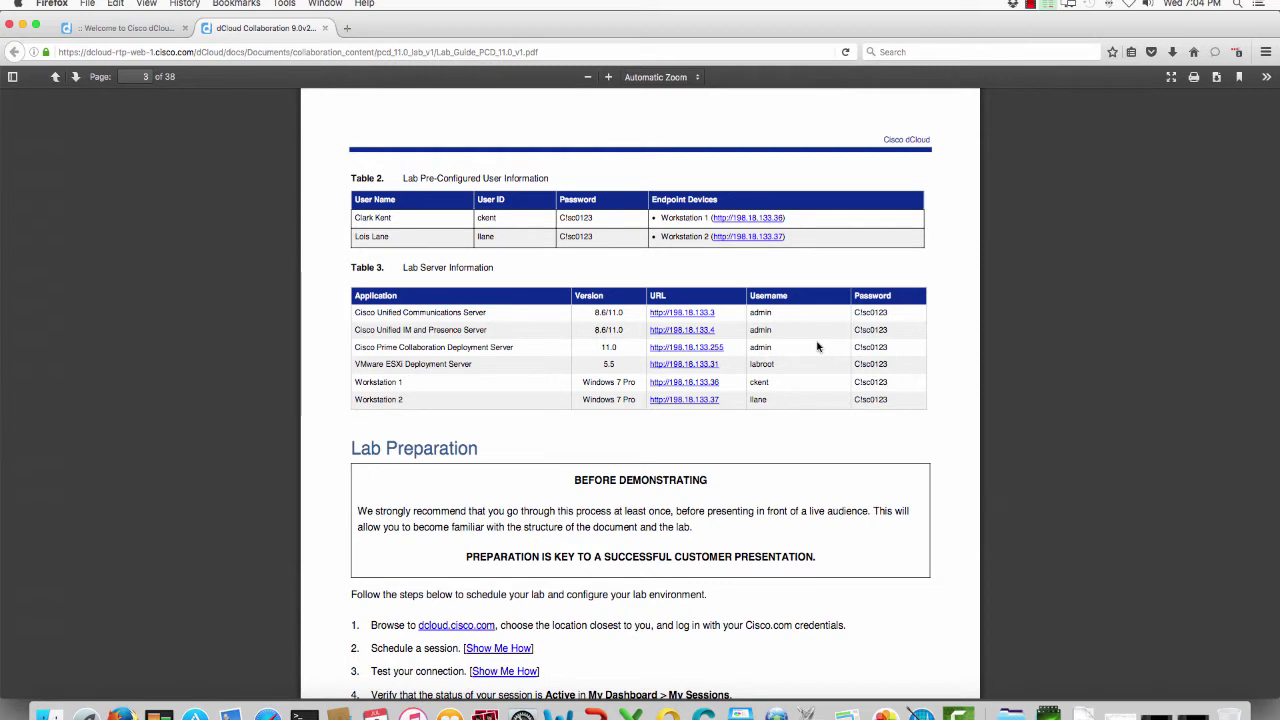
# Step: Scroll the lab guide PDF from page 3 to page 12, then return to the dCloud welcome page
pyautogui.scroll(-8, 817, 346)
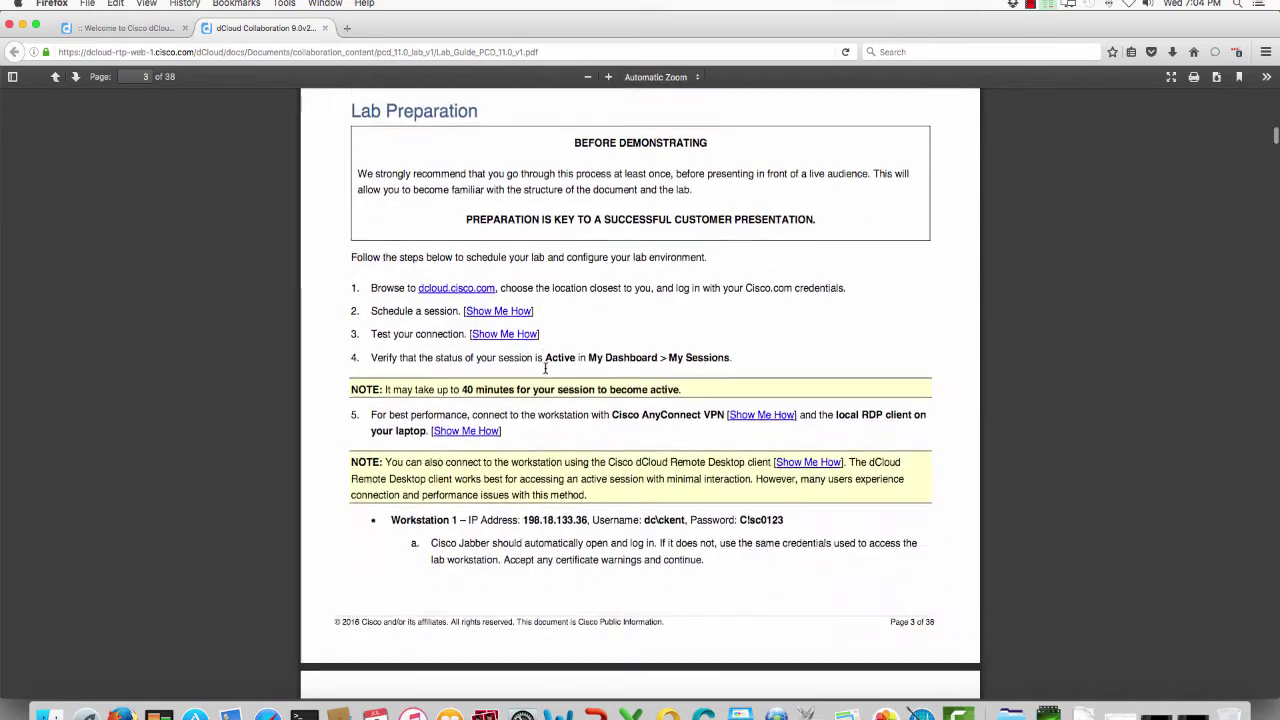
pyautogui.scroll(-20, 545, 373)
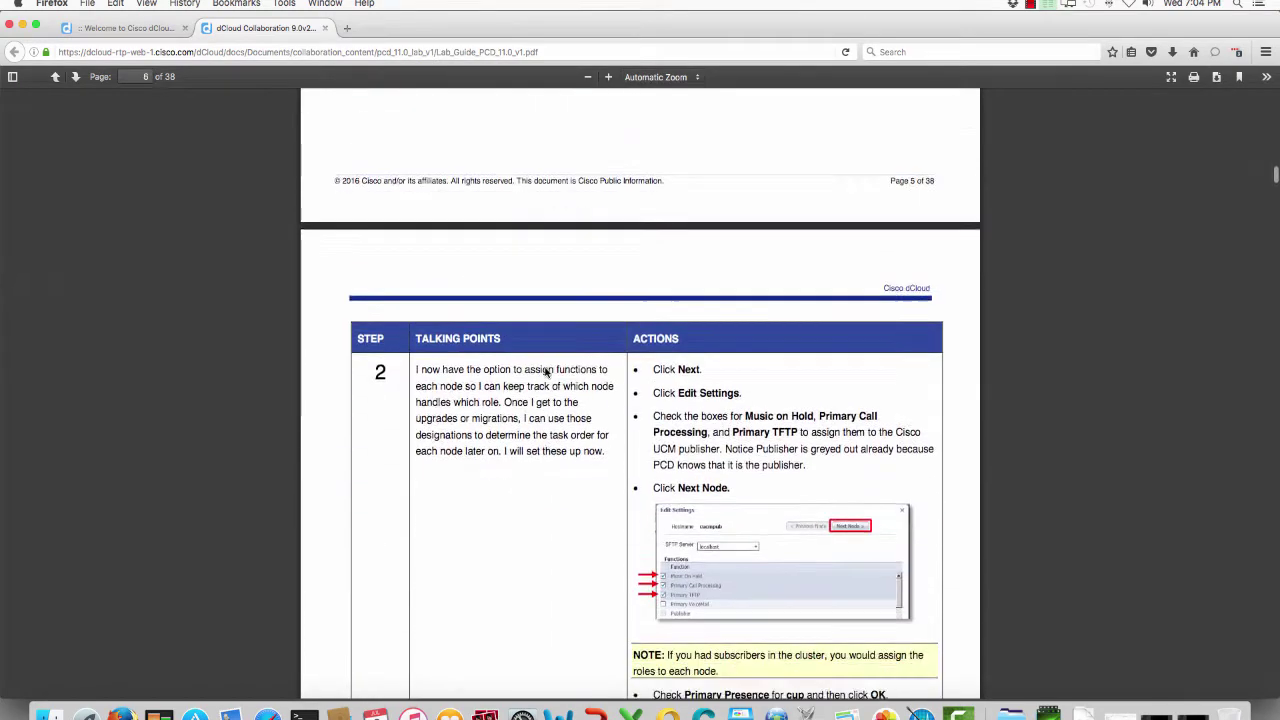
pyautogui.scroll(-15, 545, 373)
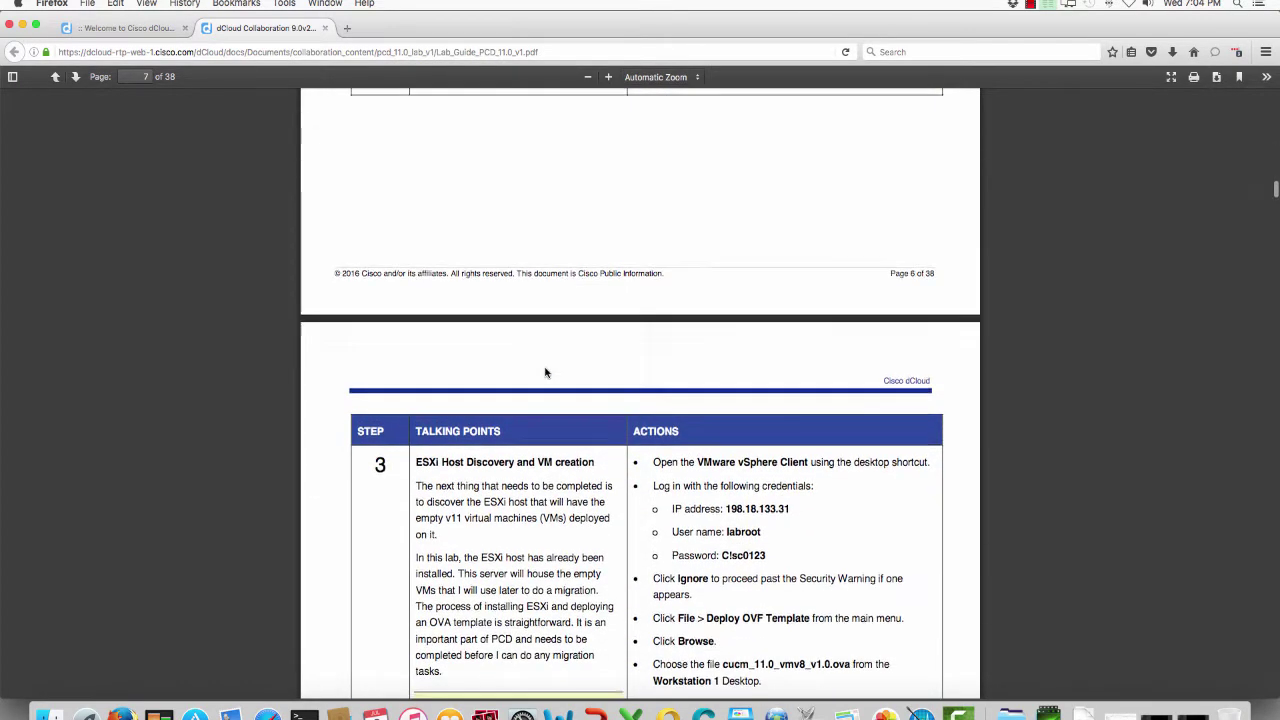
pyautogui.scroll(-6, 545, 373)
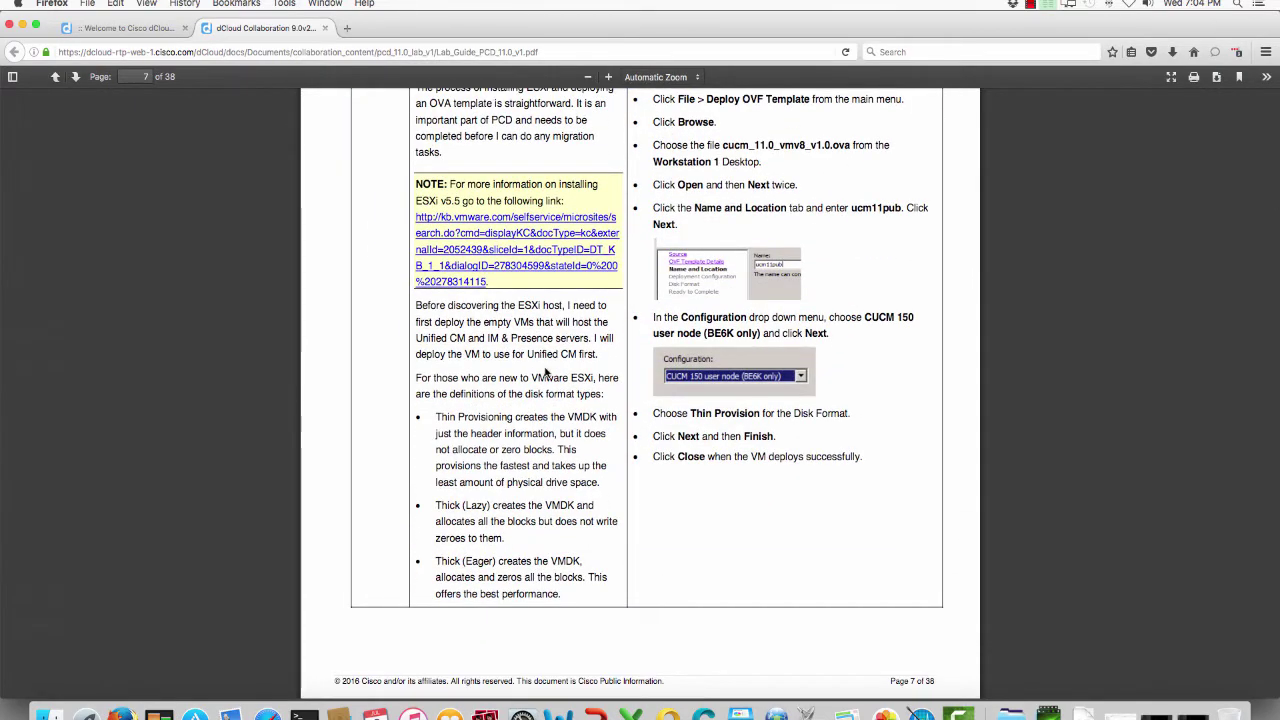
pyautogui.scroll(-18, 425, 285)
pyautogui.scroll(-20, 425, 287)
pyautogui.scroll(-20, 425, 287)
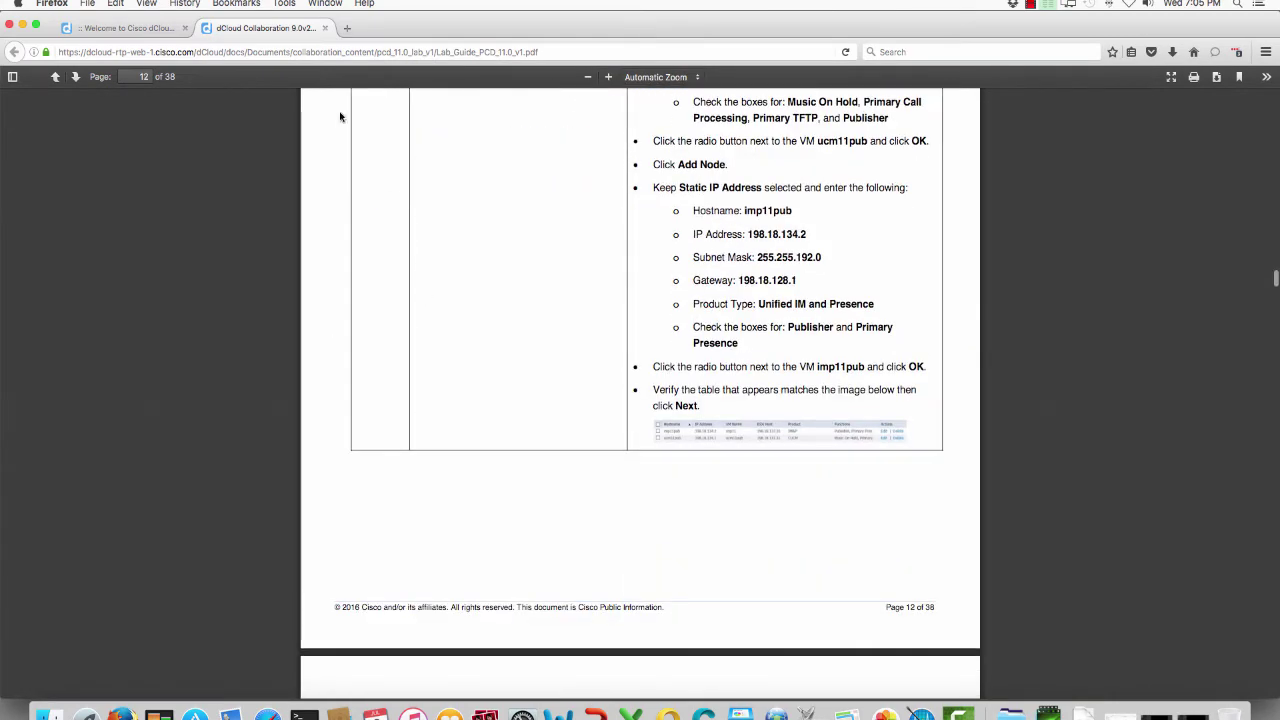
pyautogui.click(148, 28)
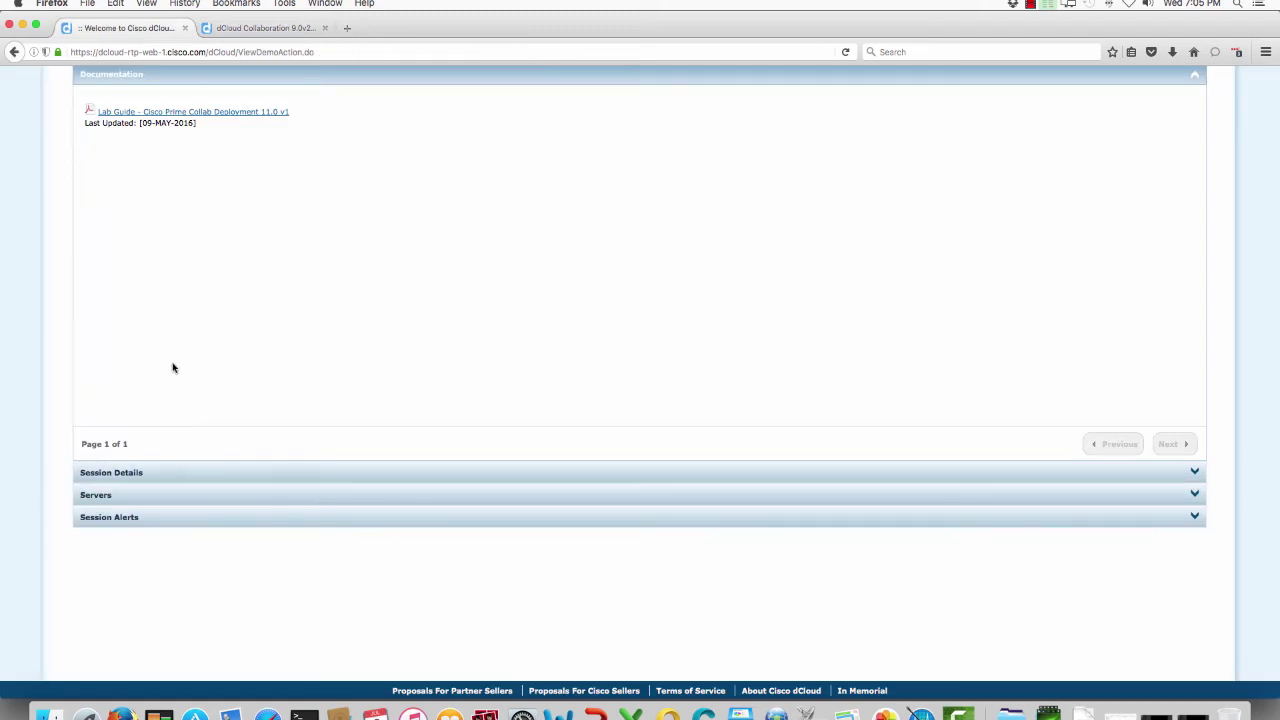
# Step: Copy the AnyConnect host URL from Session Details and load it in a new tab
pyautogui.click(134, 470)
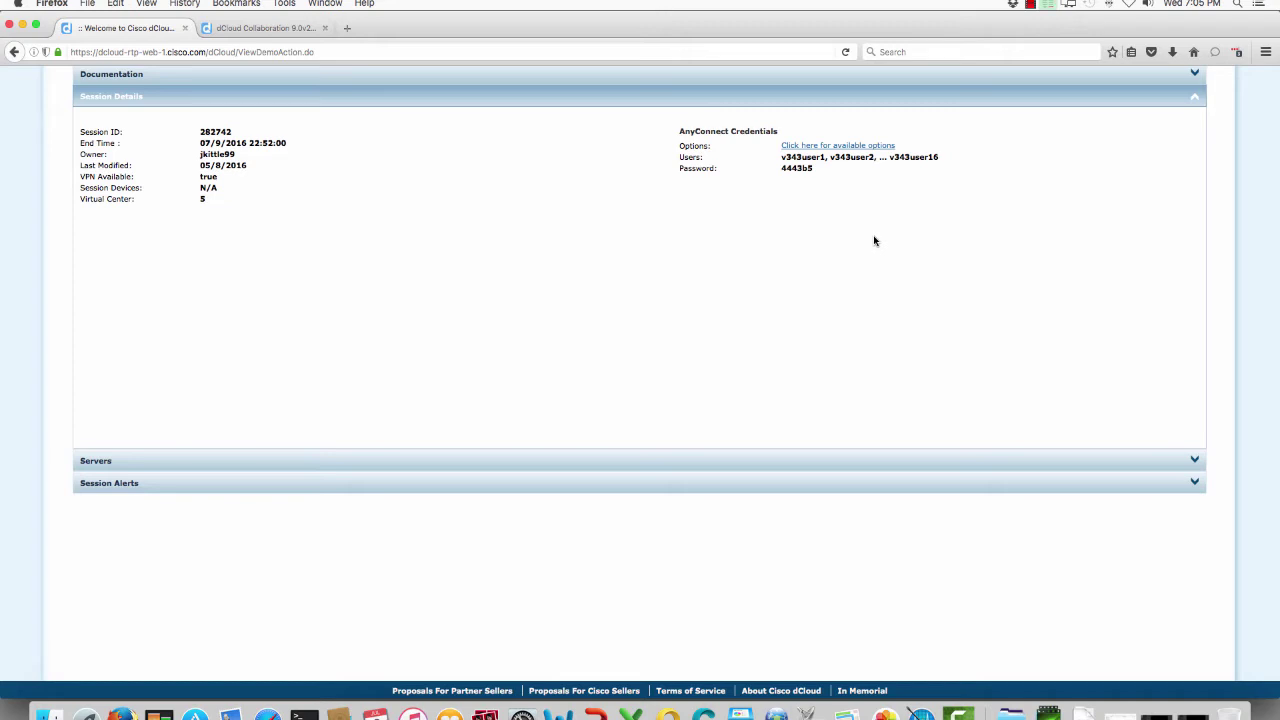
pyautogui.click(877, 146)
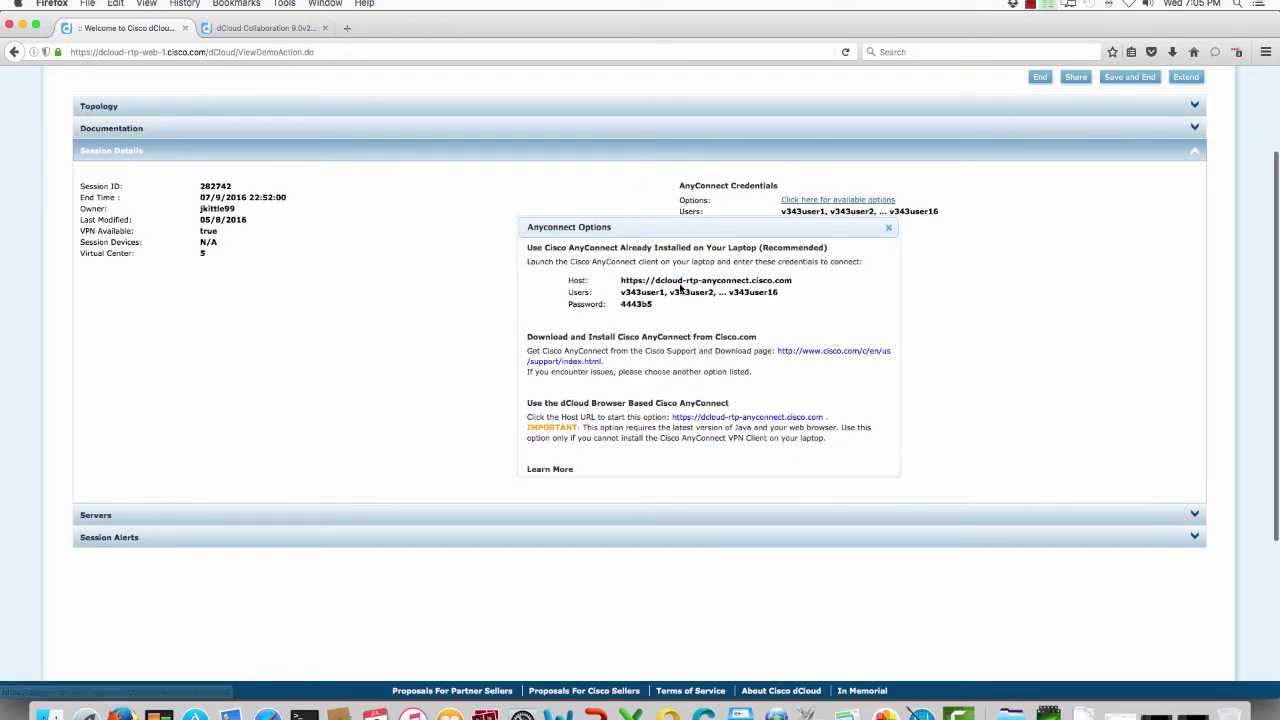
pyautogui.moveTo(794, 281); pyautogui.dragTo(625, 284)
pyautogui.press('super+c')
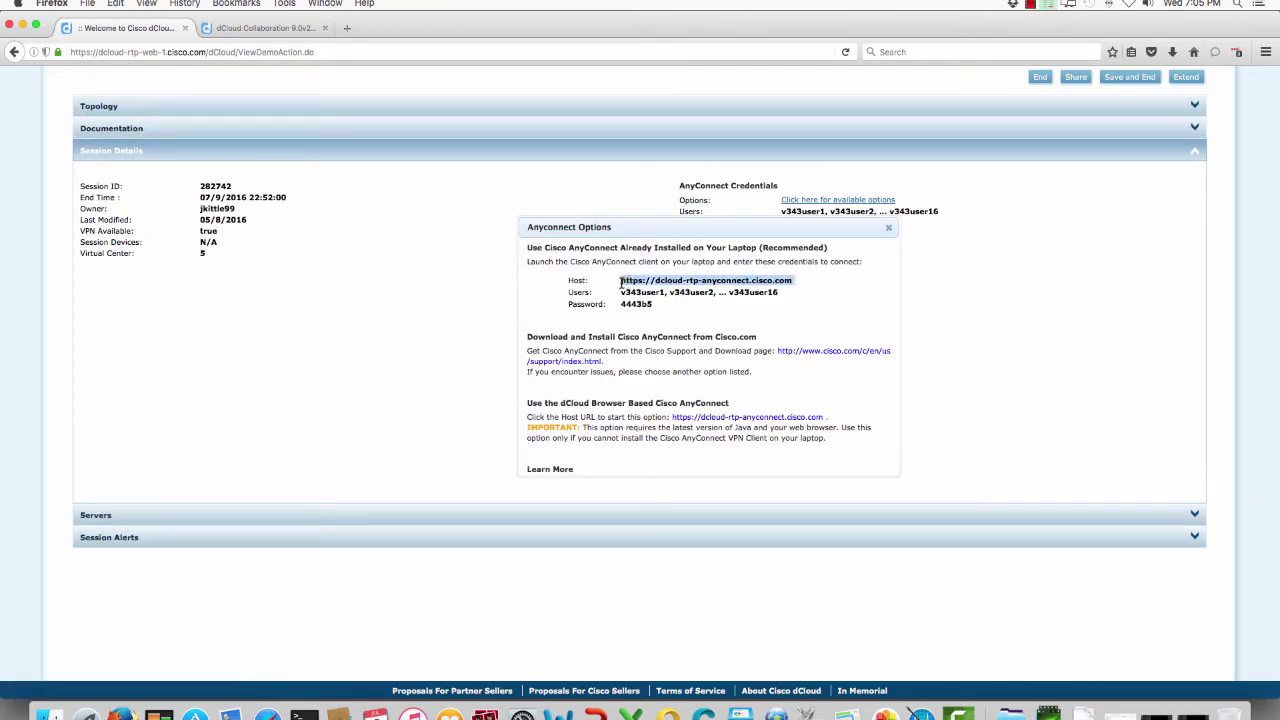
pyautogui.click(346, 31)
pyautogui.press('super+v')
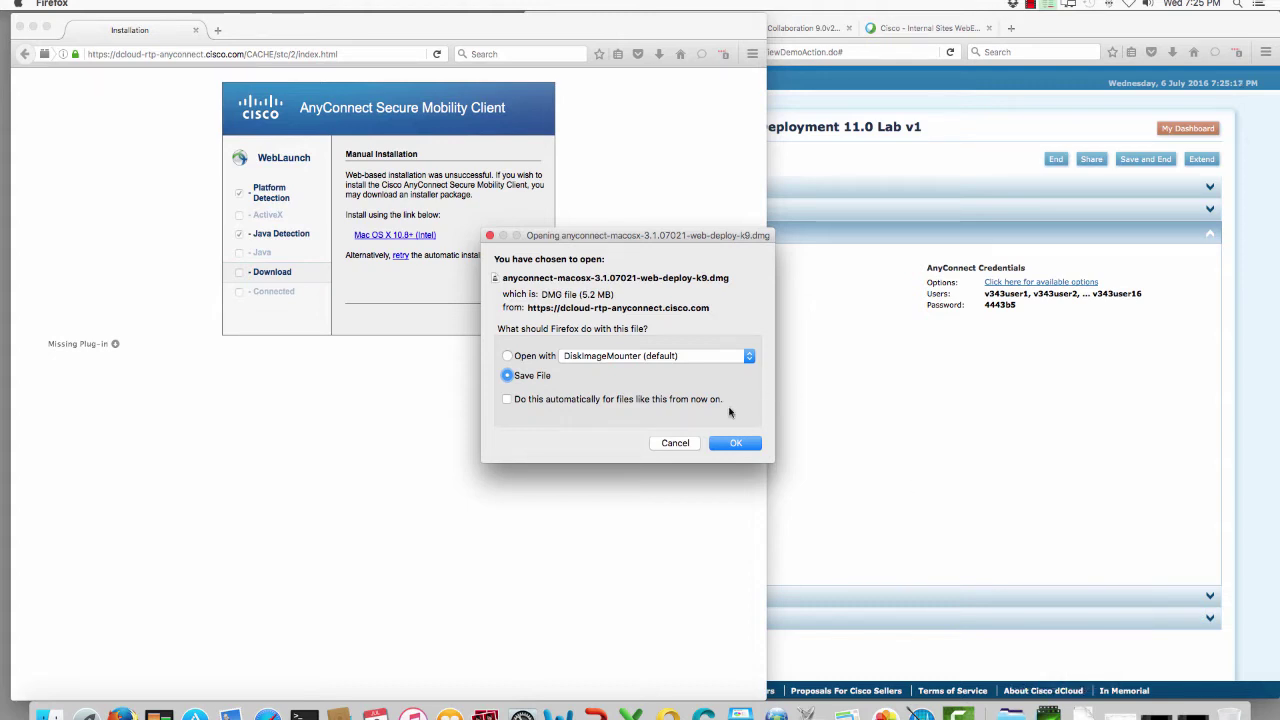
# Step: Save anyconnect-macosx-3.1.07021-web-deploy-k9.dmg and open it from the Downloads list
pyautogui.click(730, 447)
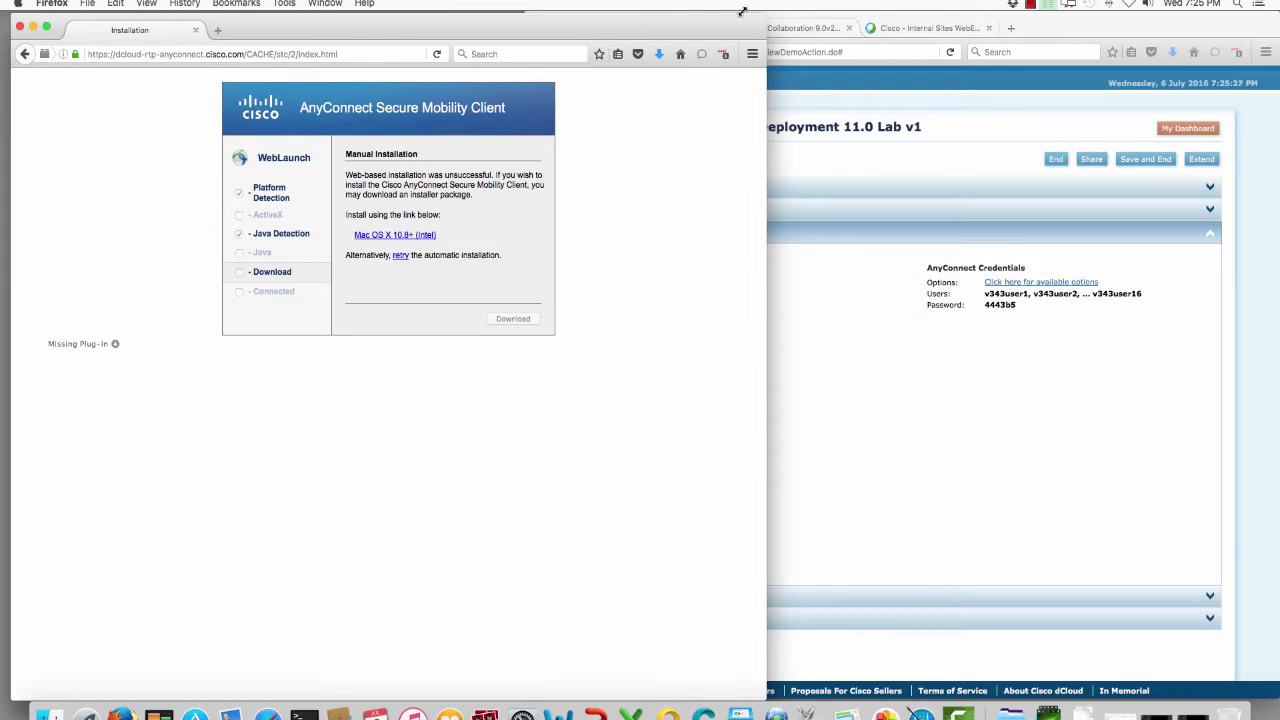
pyautogui.click(659, 54)
pyautogui.click(630, 89)
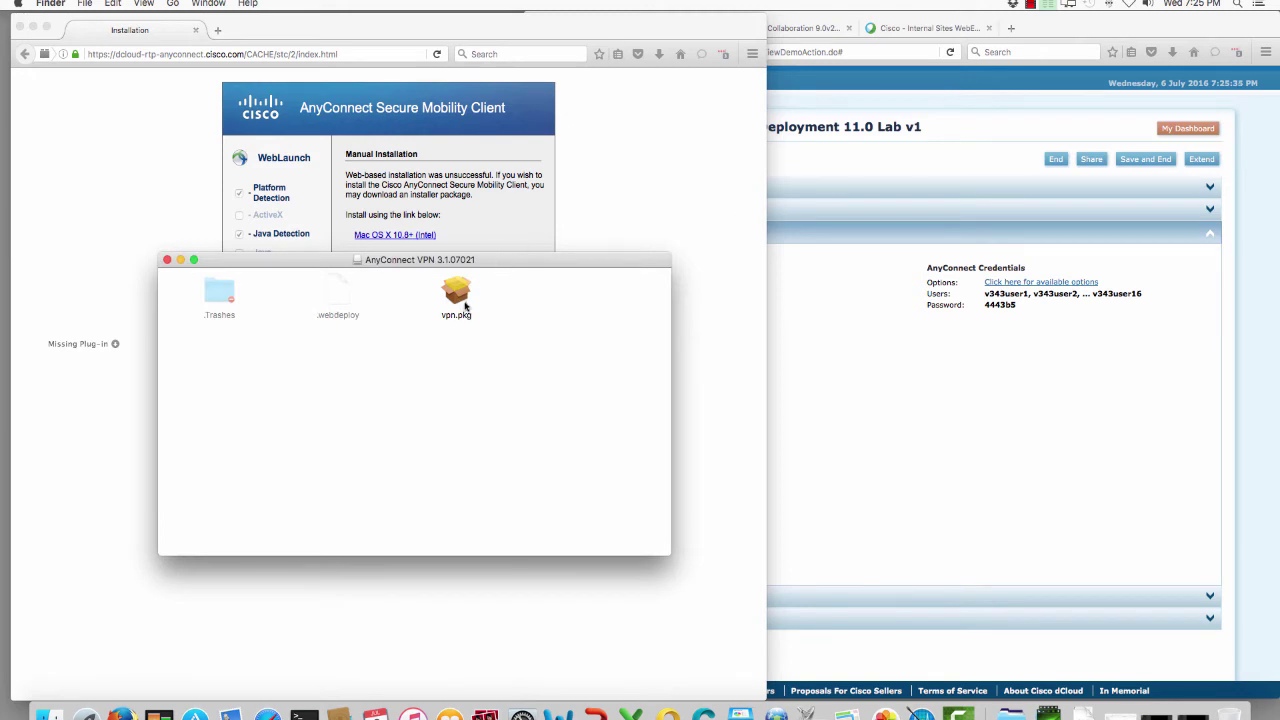
# Step: Install AnyConnect Secure Mobility Client from vpn.pkg using the admin password, then close the disk image window
pyautogui.doubleClick(458, 300)
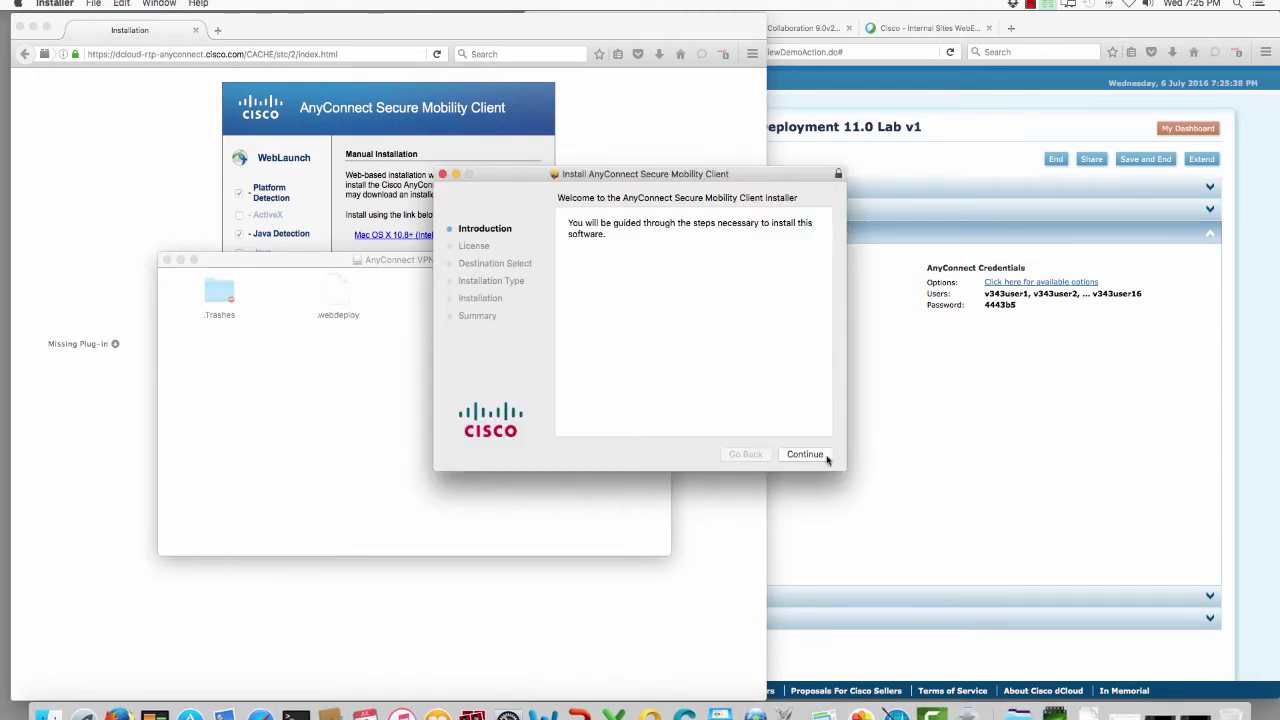
pyautogui.click(808, 455)
pyautogui.click(808, 455)
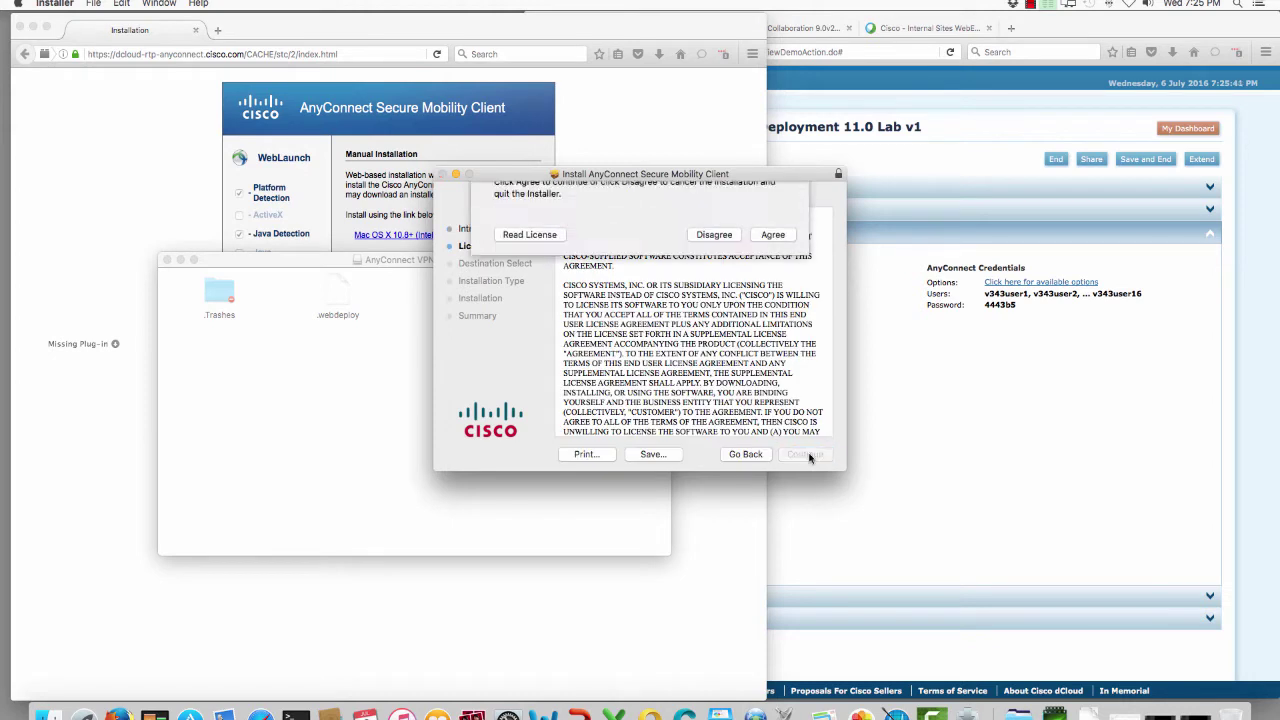
pyautogui.click(776, 286)
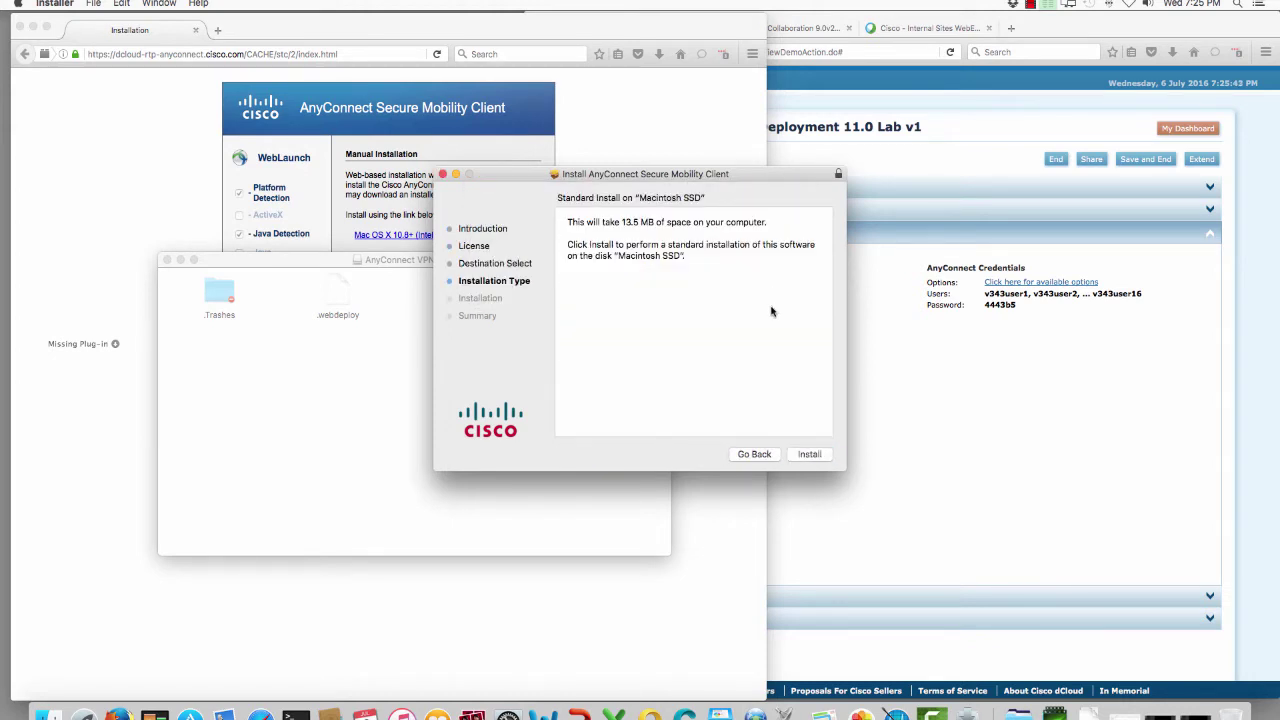
pyautogui.click(808, 456)
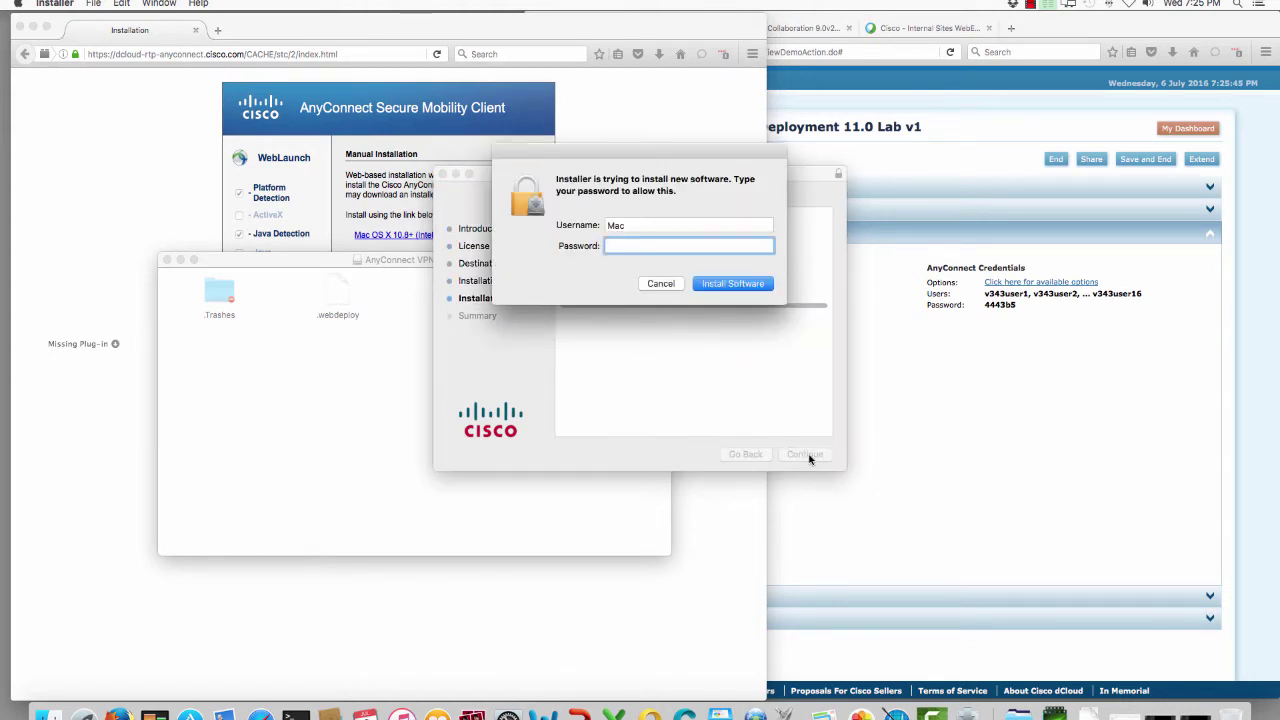
pyautogui.write('•••••••••')
pyautogui.press('Return')
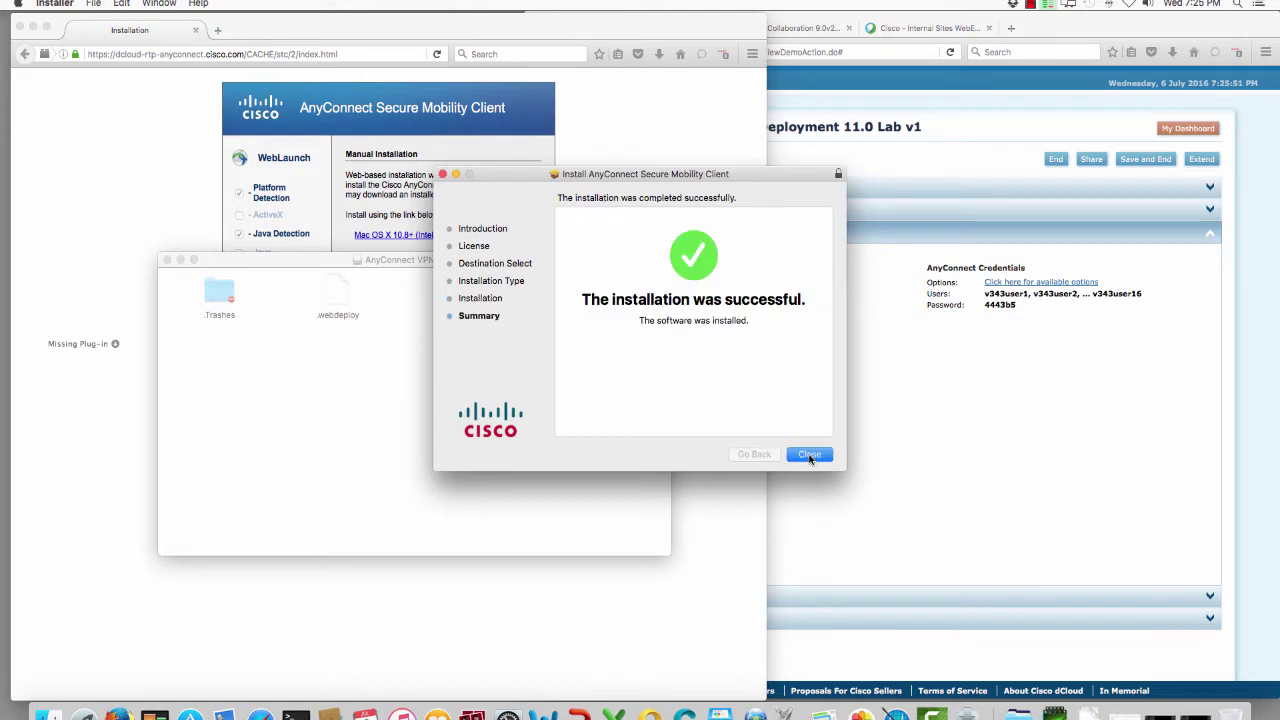
pyautogui.click(808, 455)
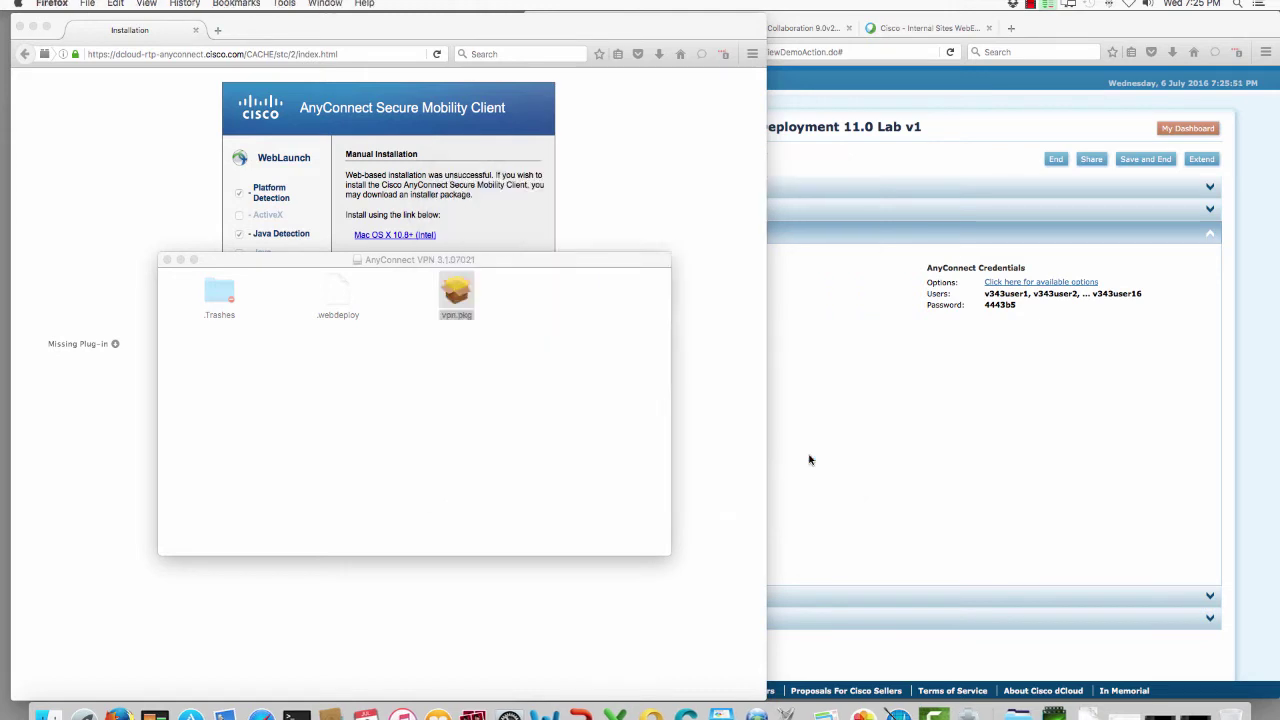
pyautogui.click(167, 259)
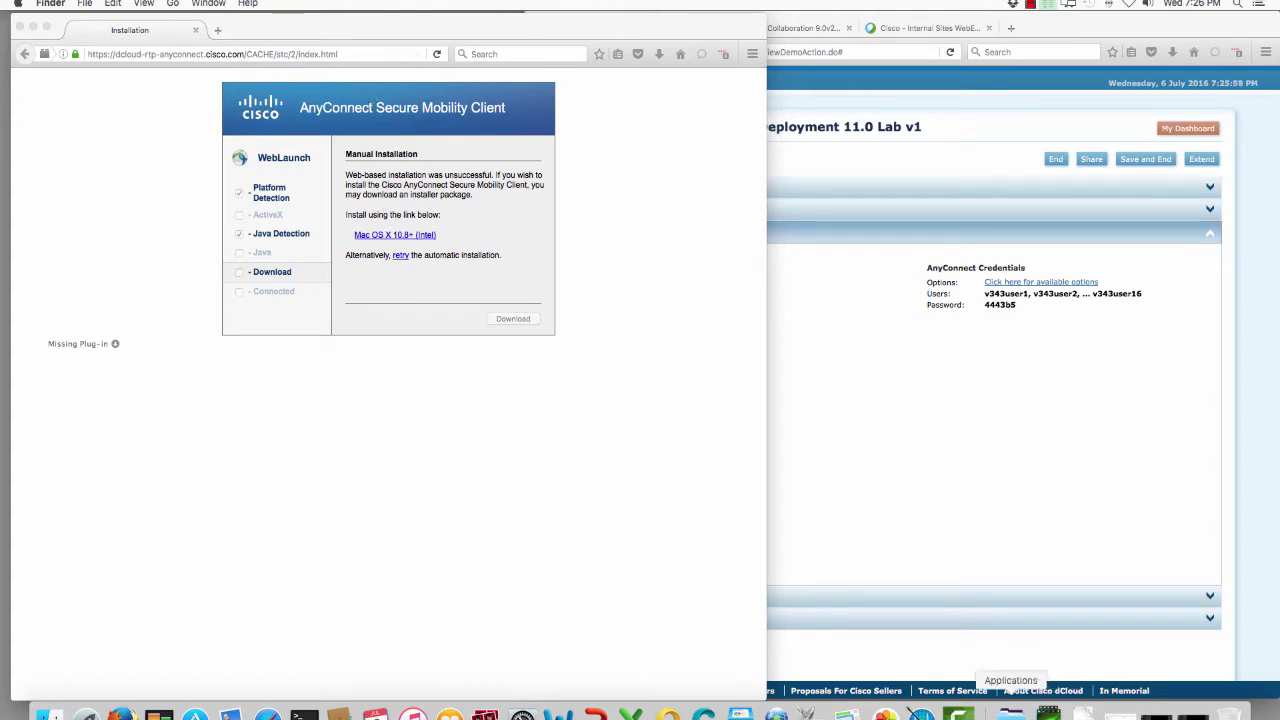
# Step: Launch Cisco AnyConnect Secure Mobility Client from Applications and close the installation browser window
pyautogui.click(1010, 714)
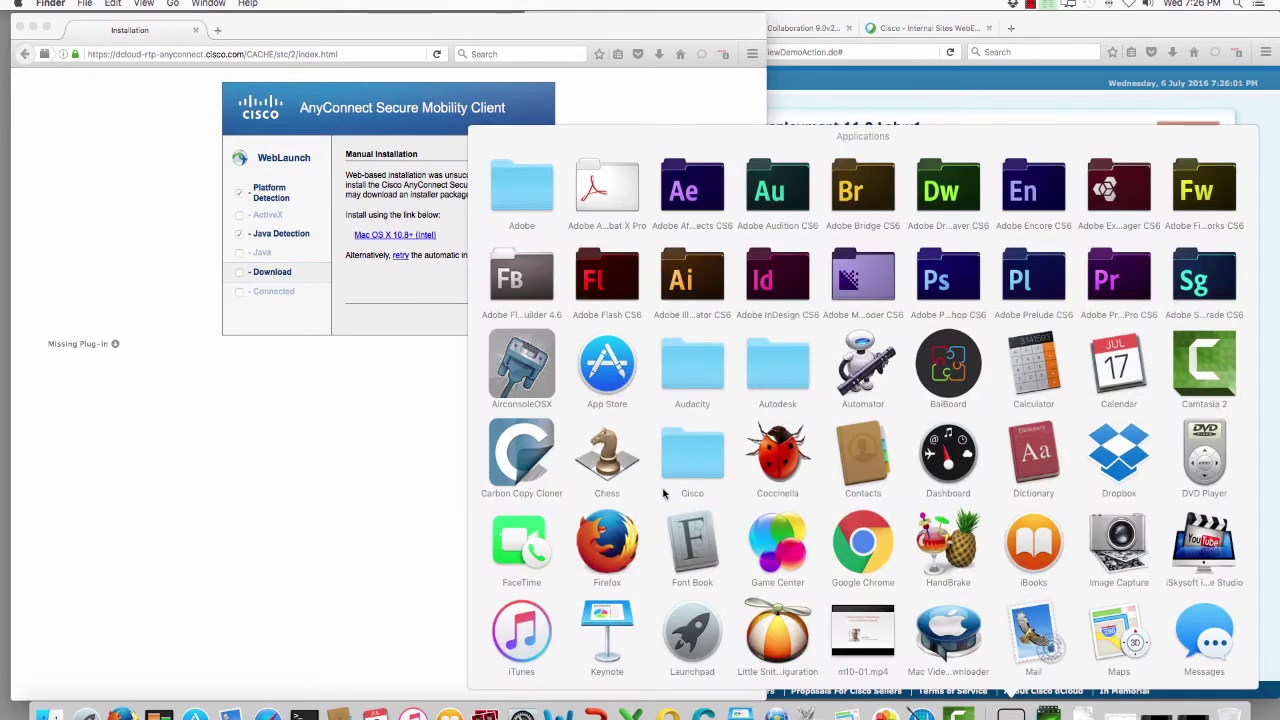
pyautogui.click(692, 452)
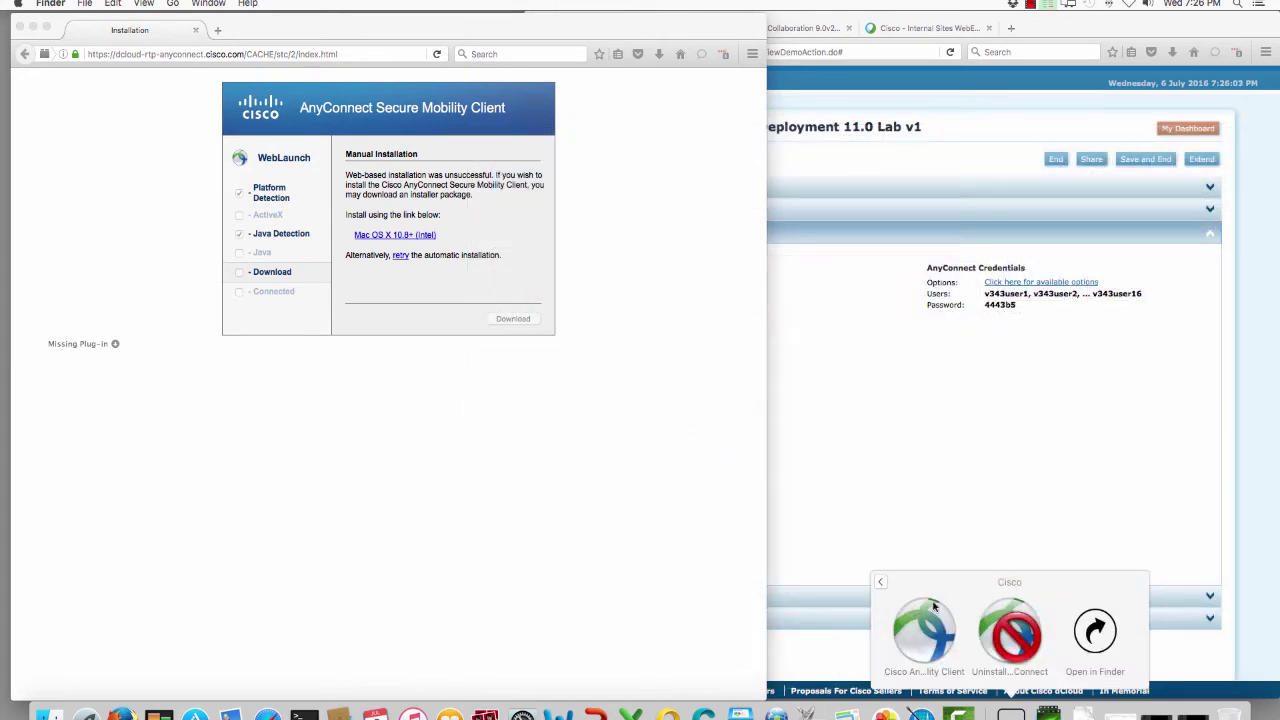
pyautogui.click(921, 612)
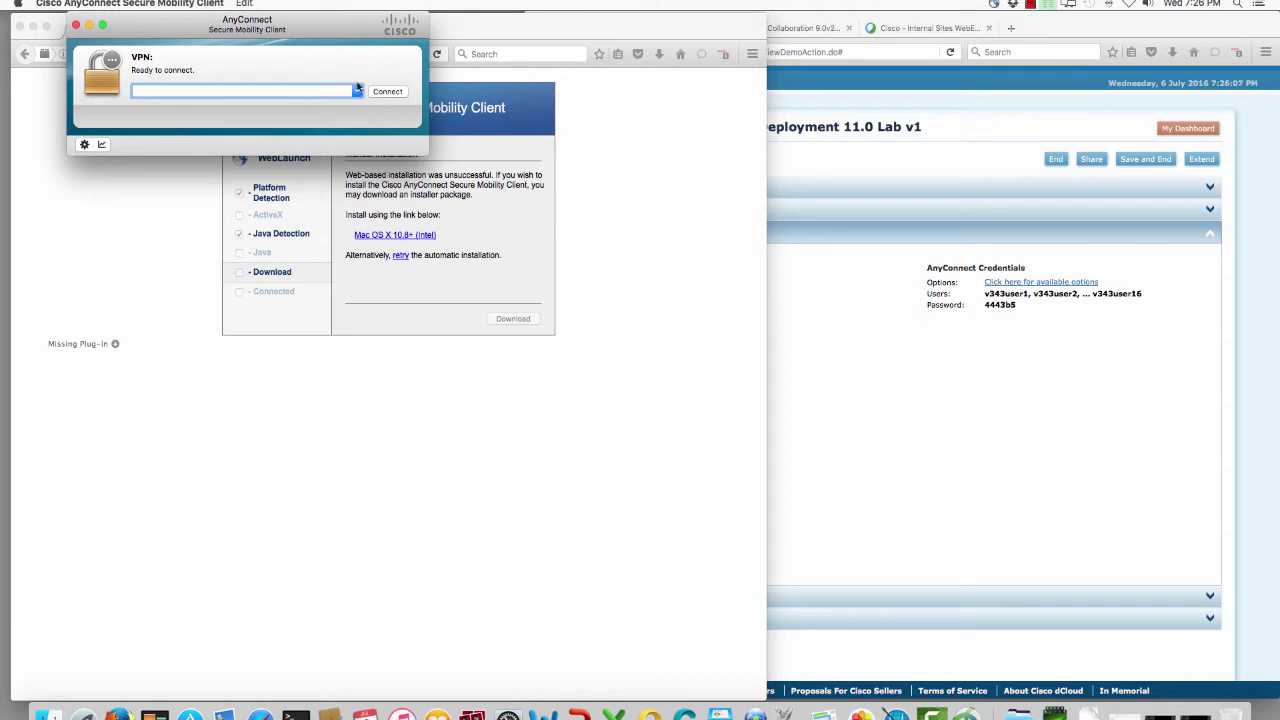
pyautogui.moveTo(302, 22); pyautogui.dragTo(336, 314)
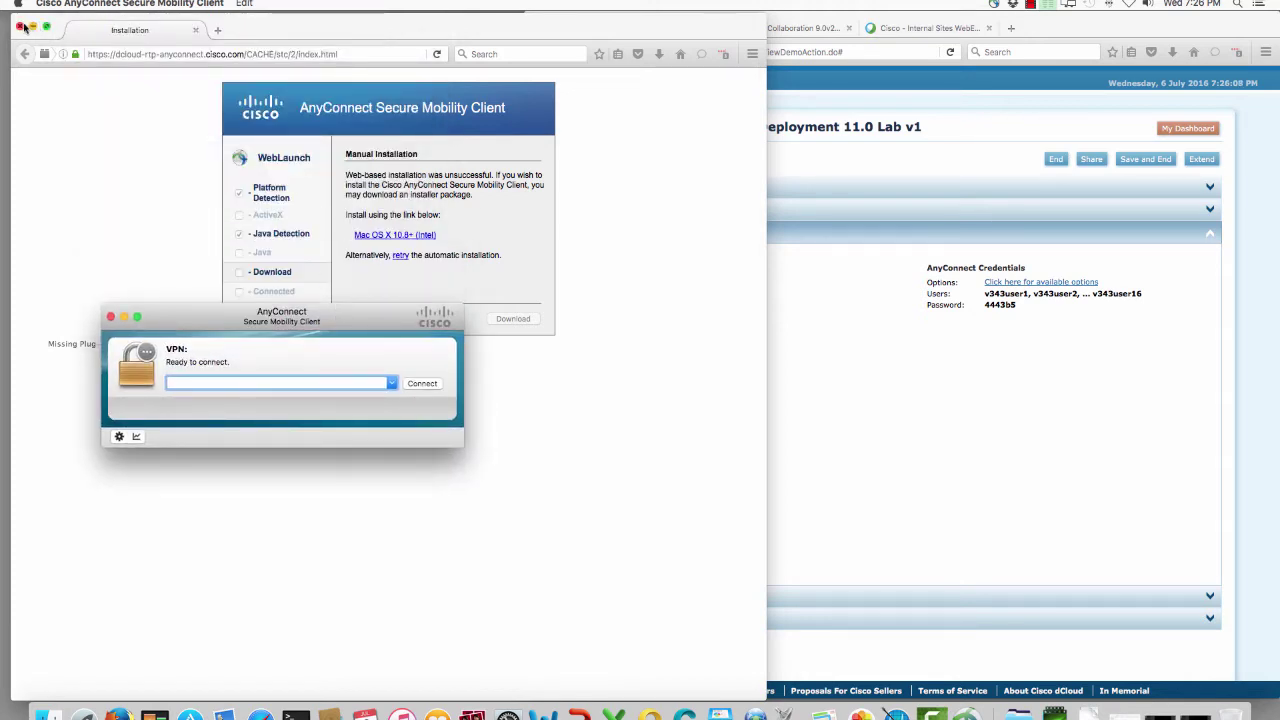
pyautogui.click(22, 26)
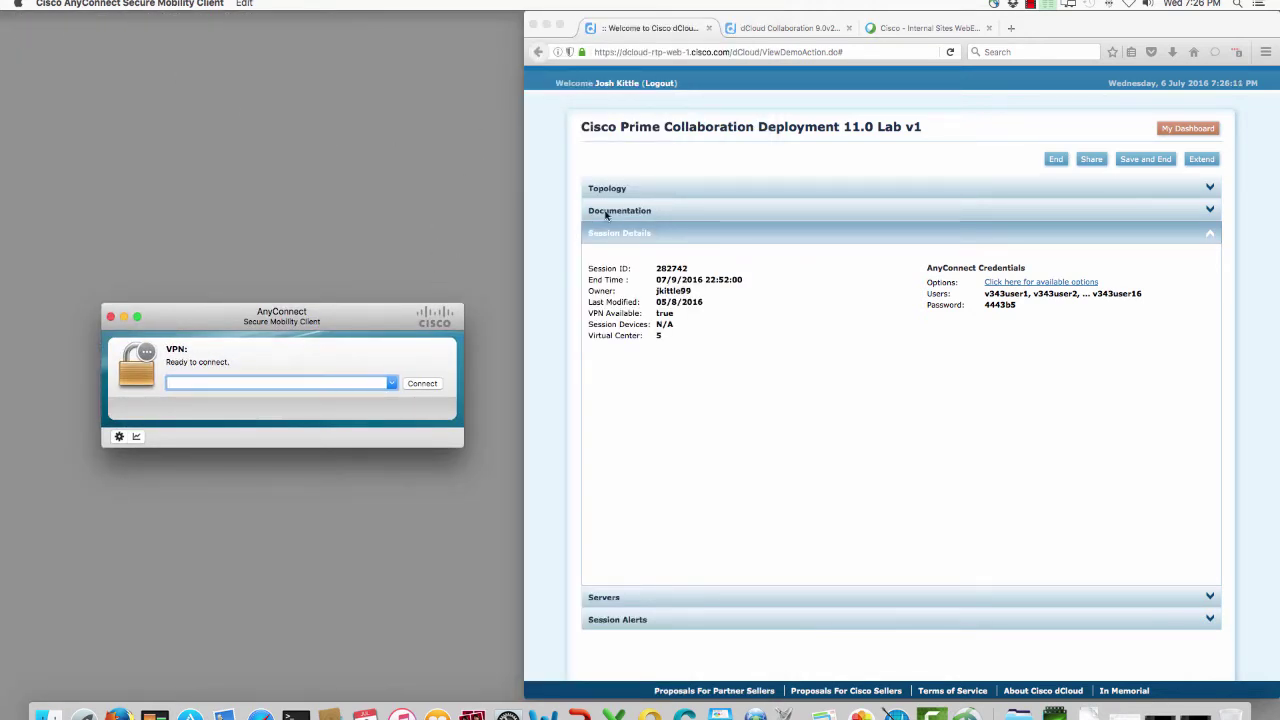
# Step: Connect AnyConnect to the dCloud host address copied from the session page
pyautogui.click(1028, 286)
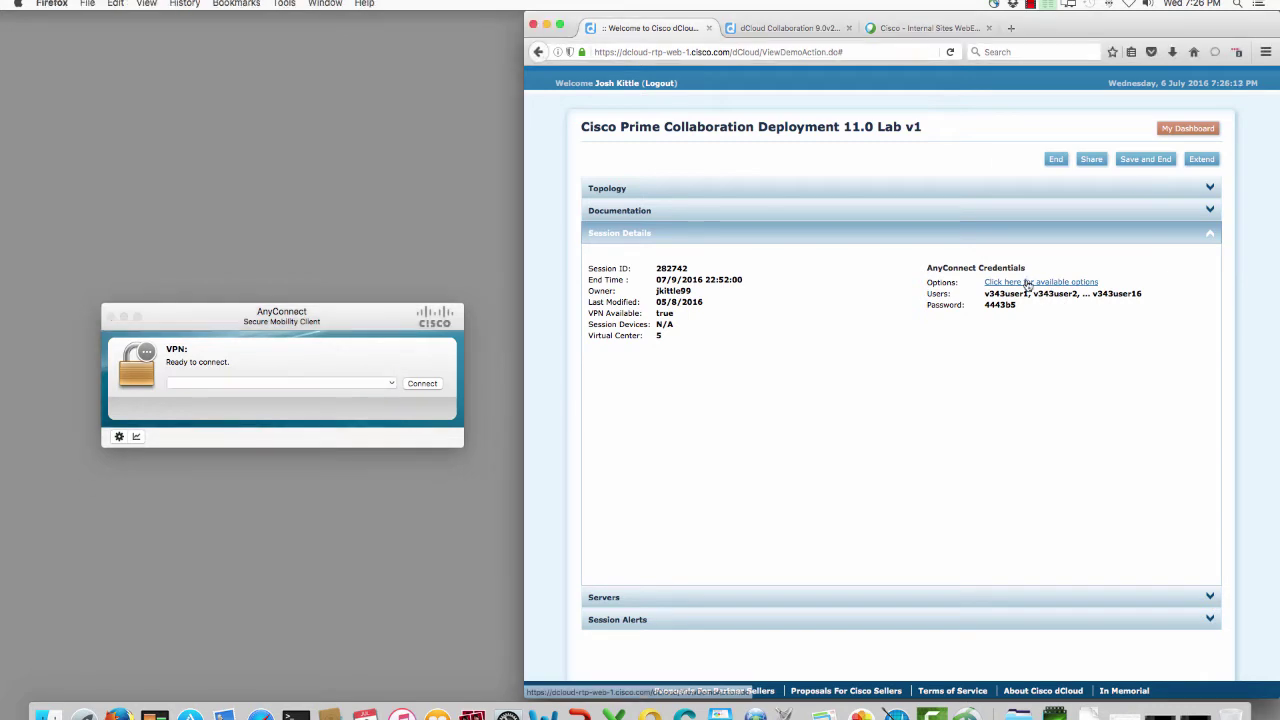
pyautogui.click(1028, 284)
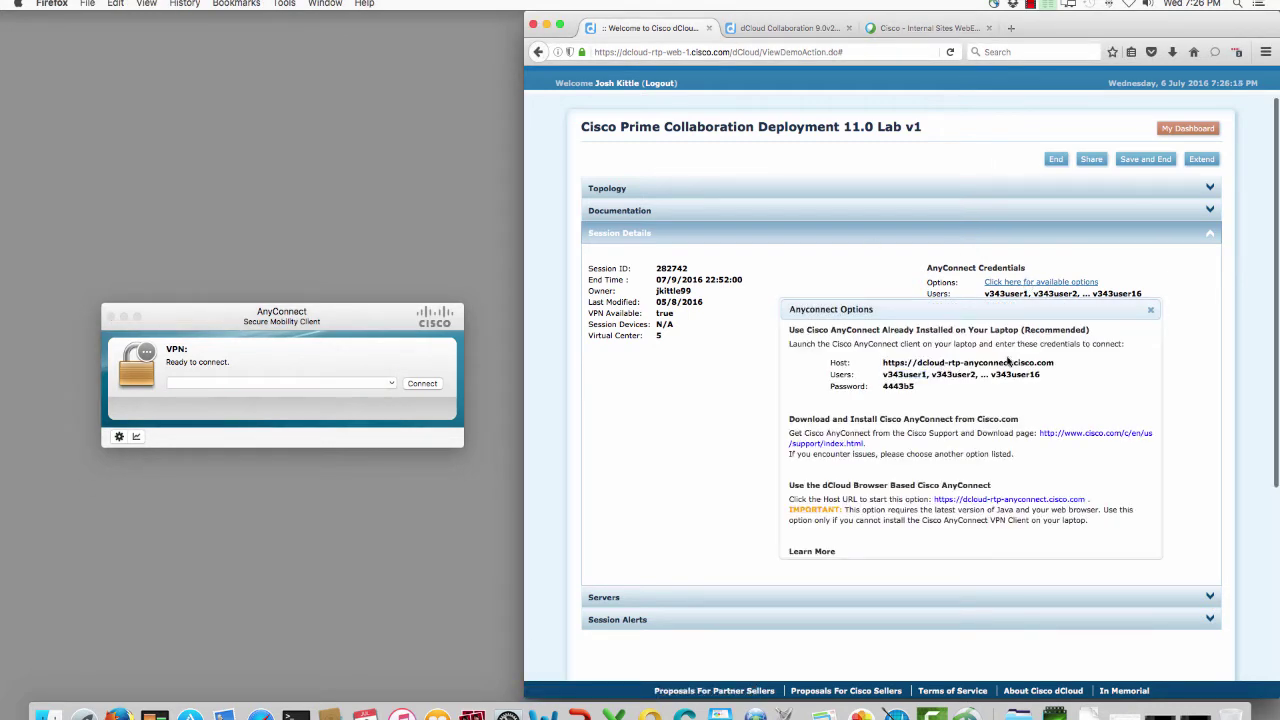
pyautogui.moveTo(1056, 364); pyautogui.dragTo(920, 366)
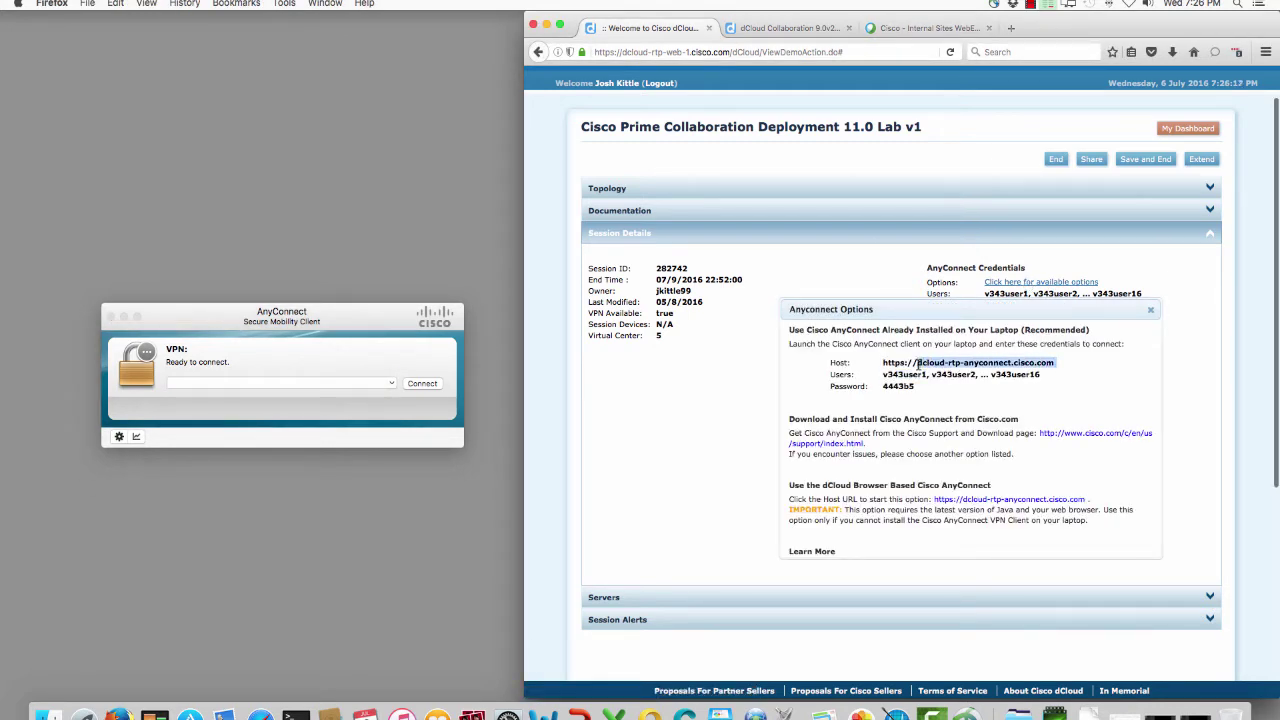
pyautogui.press('super+c')
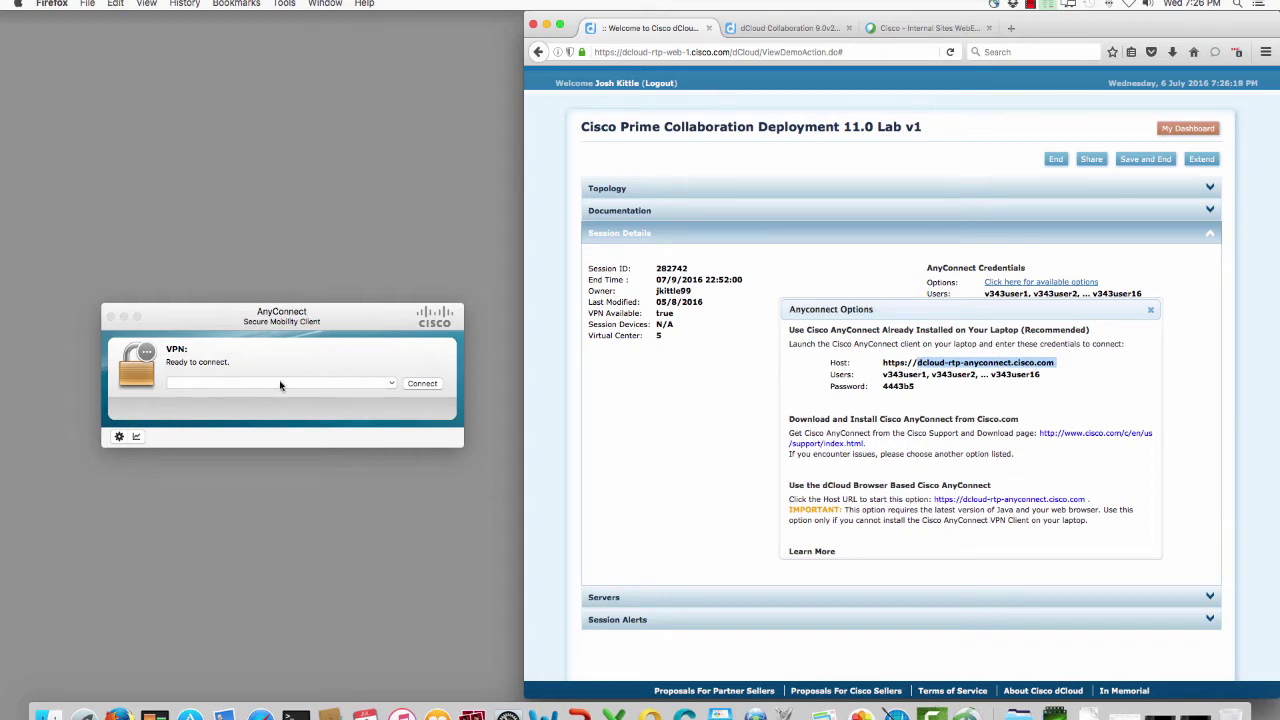
pyautogui.click(279, 386)
pyautogui.press('super+v')
pyautogui.click(420, 383)
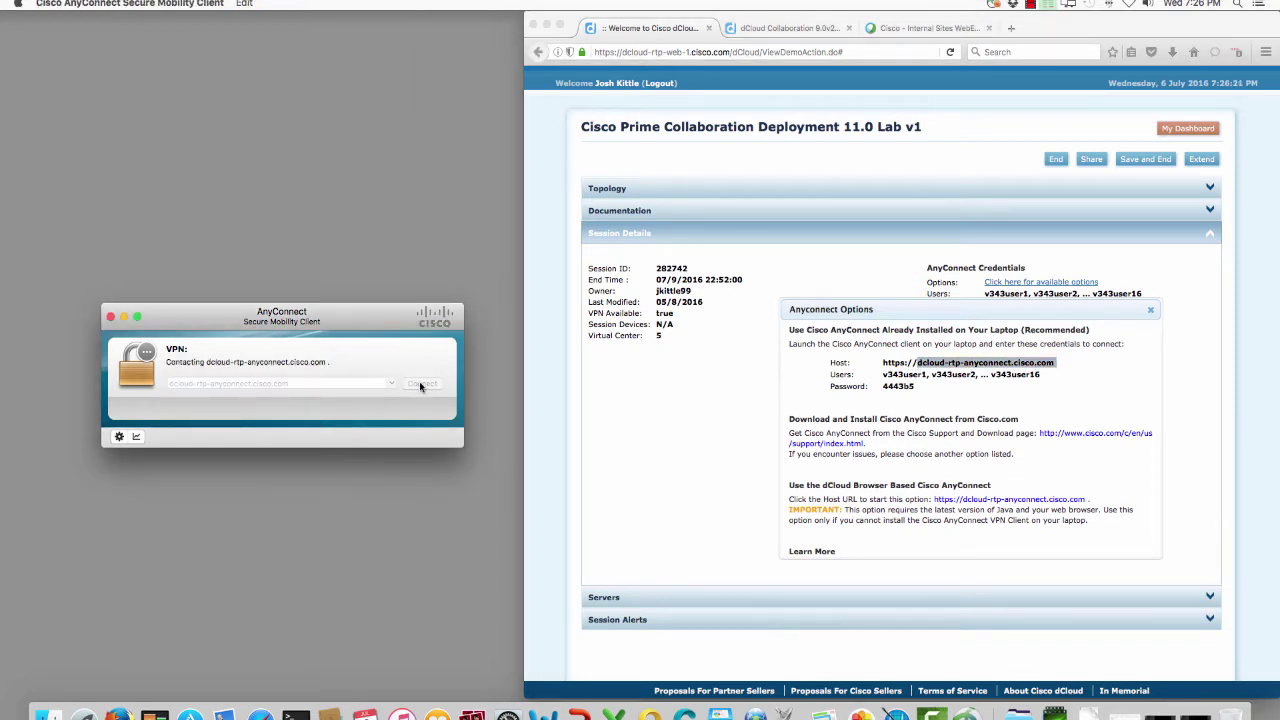
pyautogui.click(384, 402)
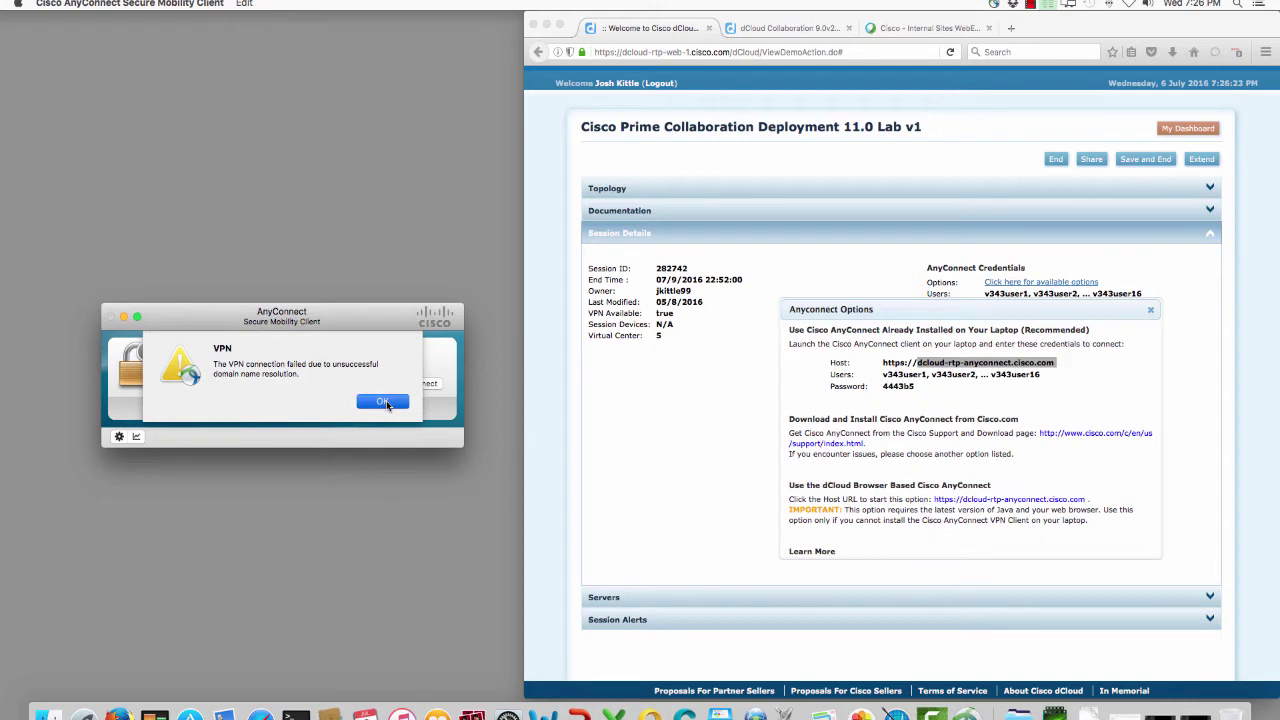
pyautogui.click(331, 390)
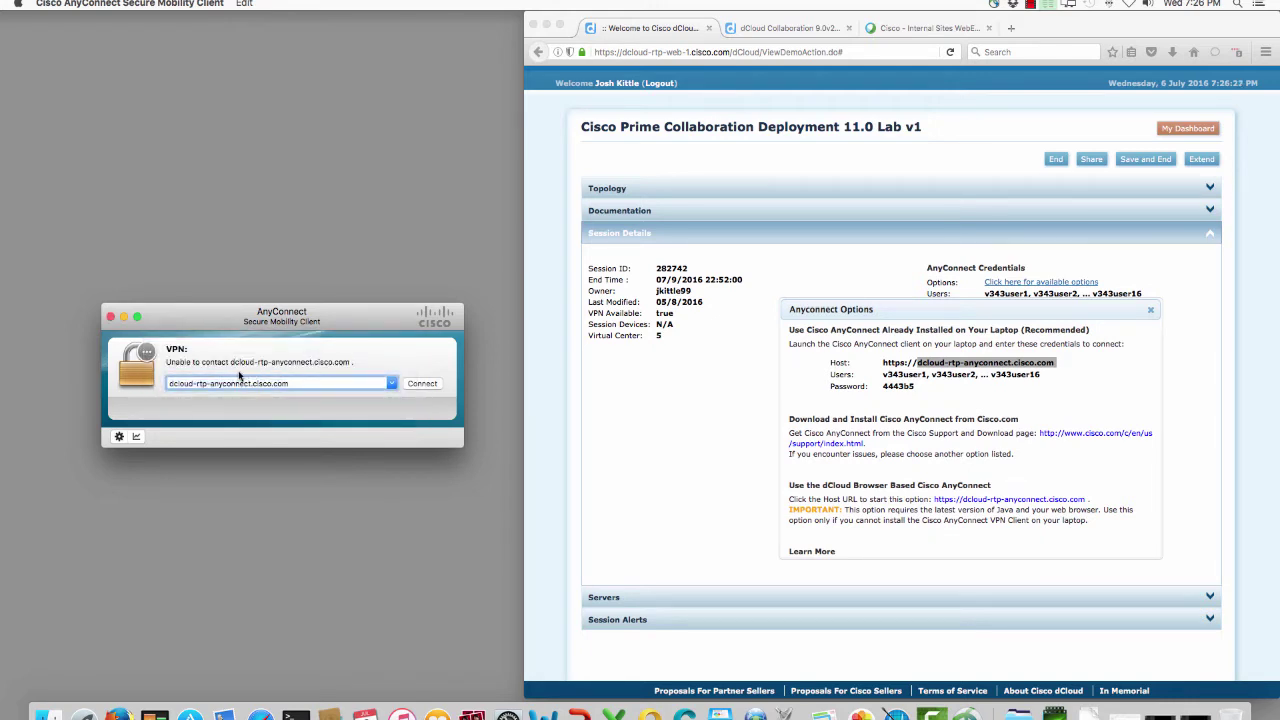
pyautogui.click(416, 388)
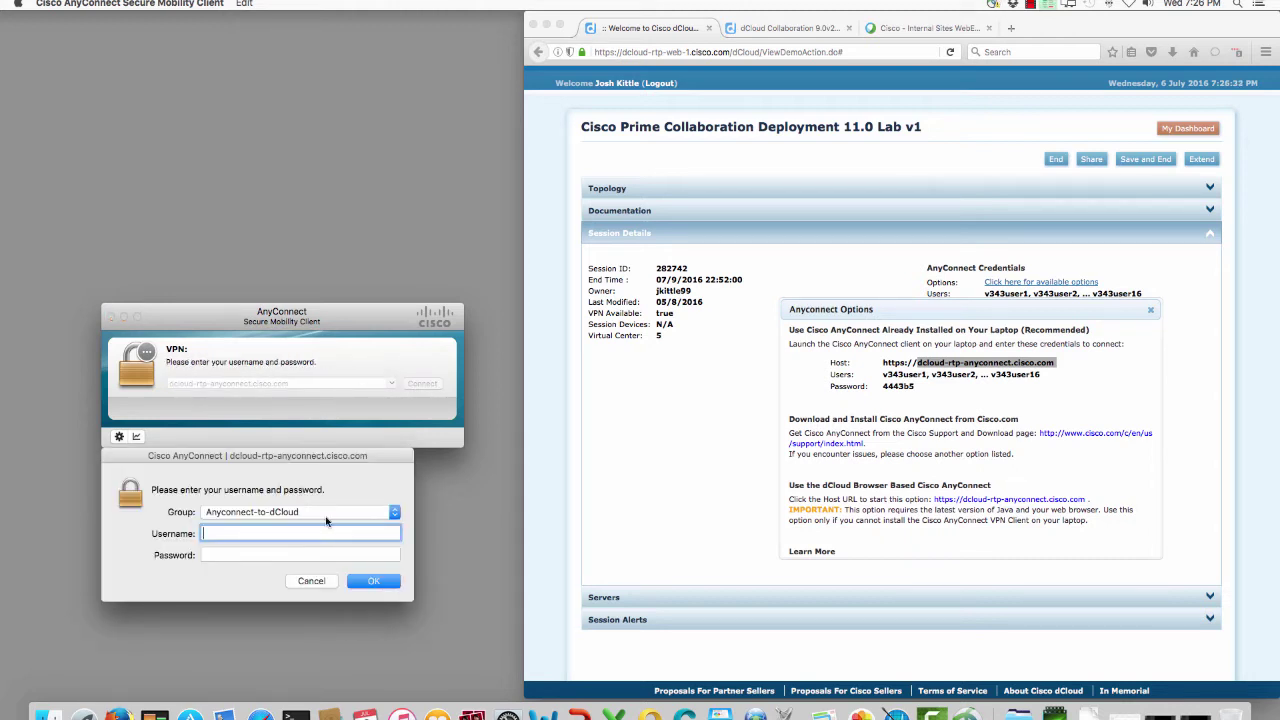
# Step: Sign in with the lab username and password, accept the connection banner, and minimize AnyConnect
pyautogui.press('Tab')
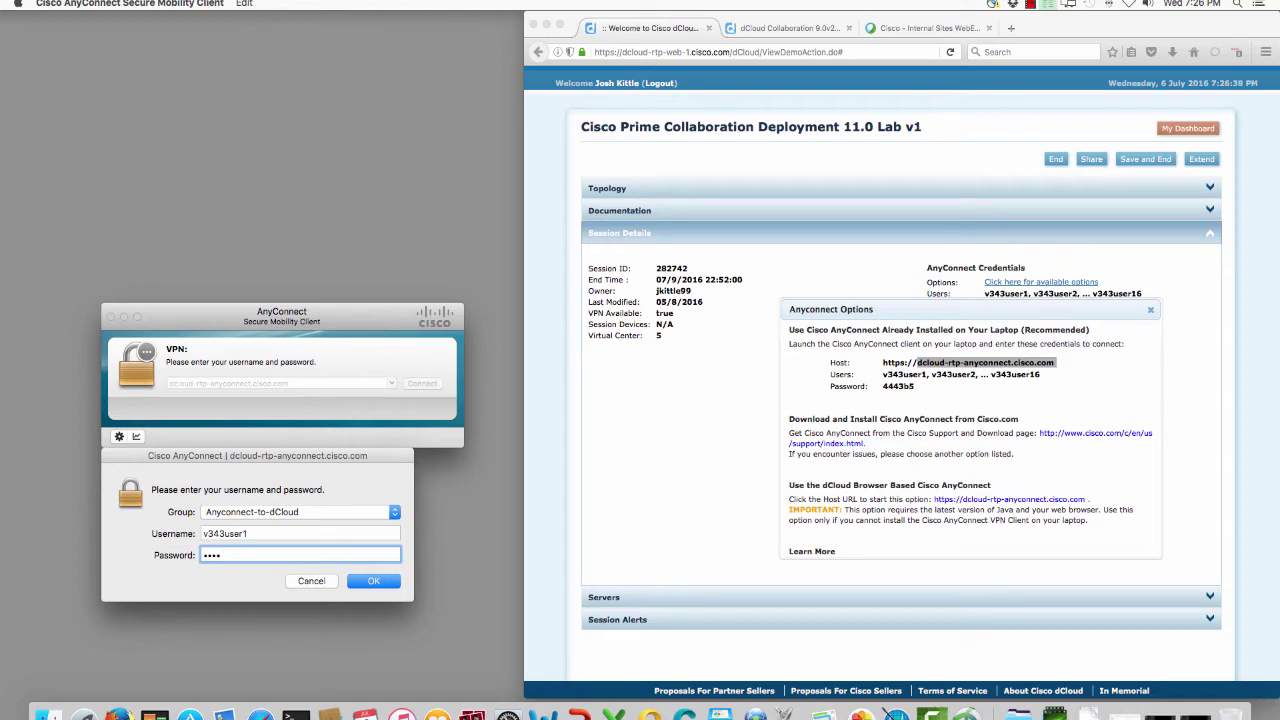
pyautogui.click(374, 580)
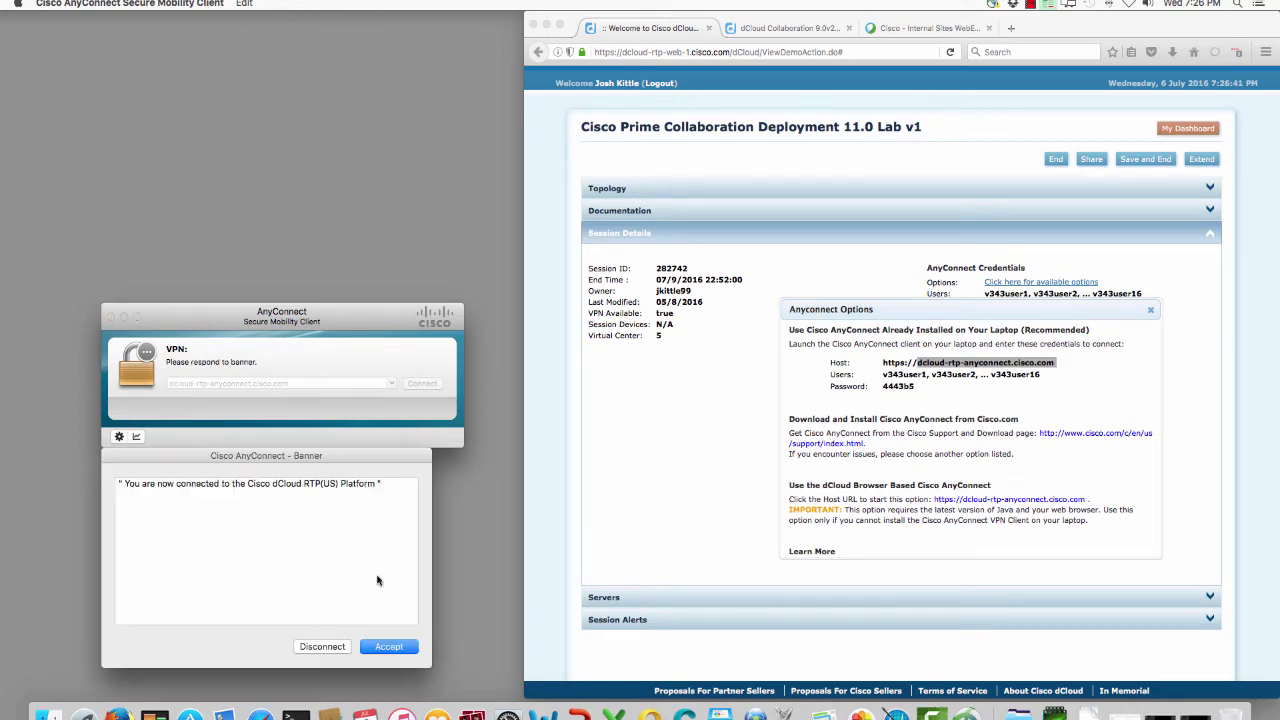
pyautogui.click(398, 648)
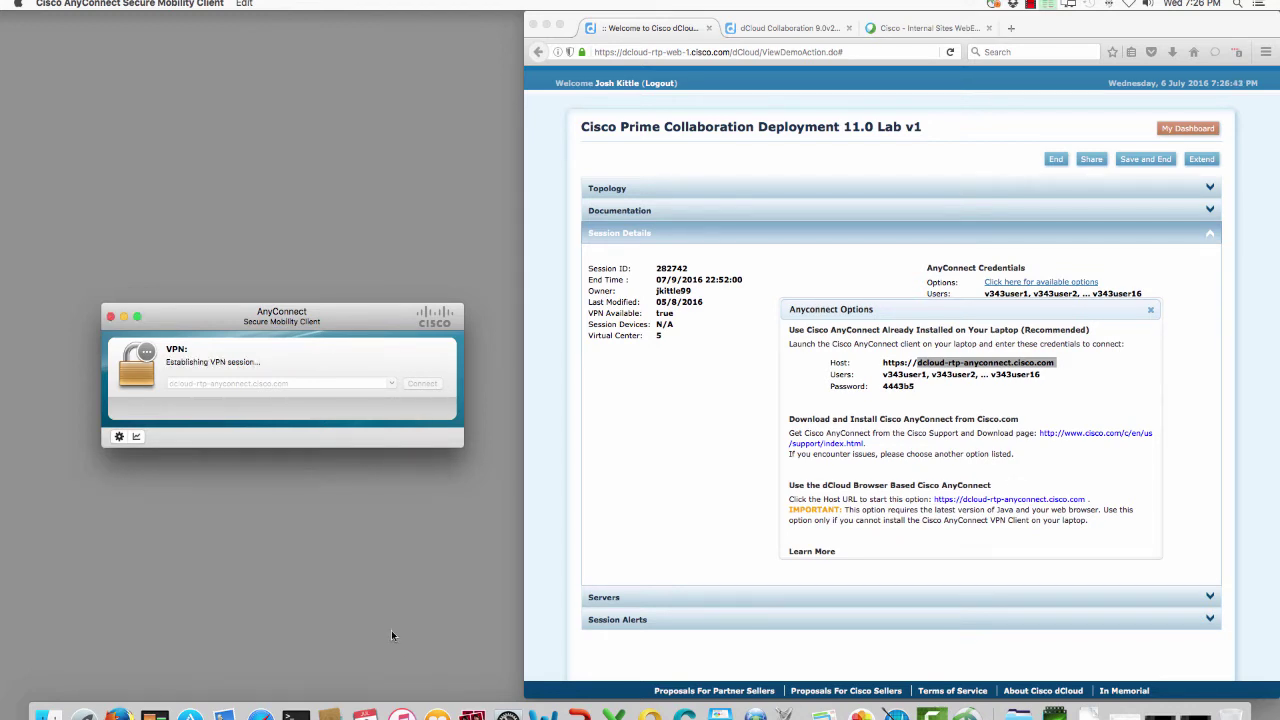
pyautogui.click(124, 317)
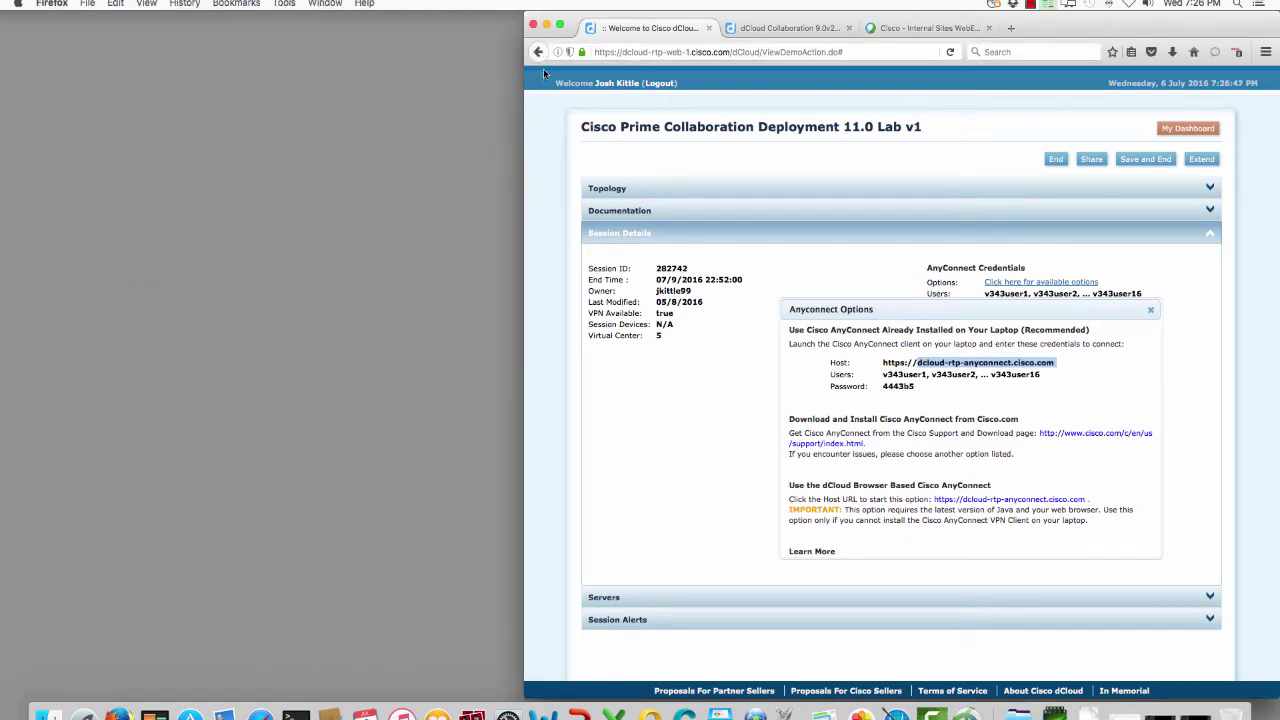
# Step: Copy the pcd server IP 198.18.133.255 from the Servers list and close the WebEx tab
pyautogui.moveTo(525, 95); pyautogui.dragTo(10, 162)
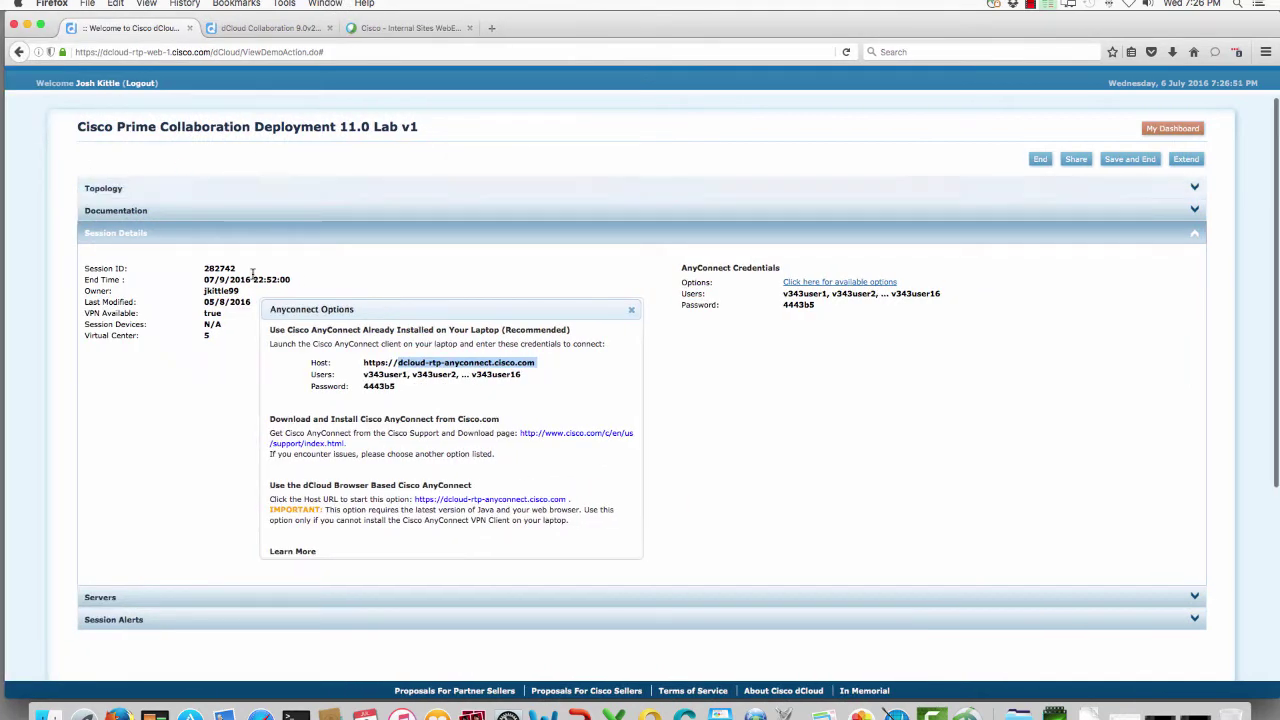
pyautogui.click(131, 607)
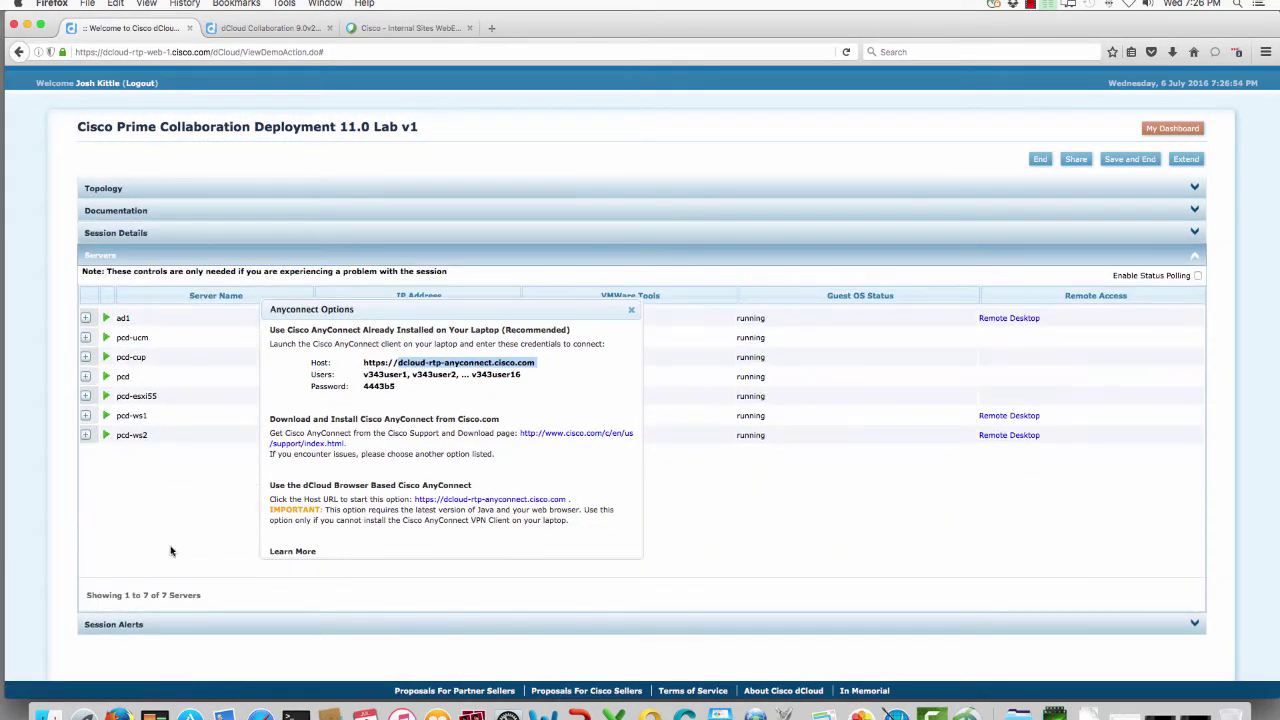
pyautogui.click(632, 314)
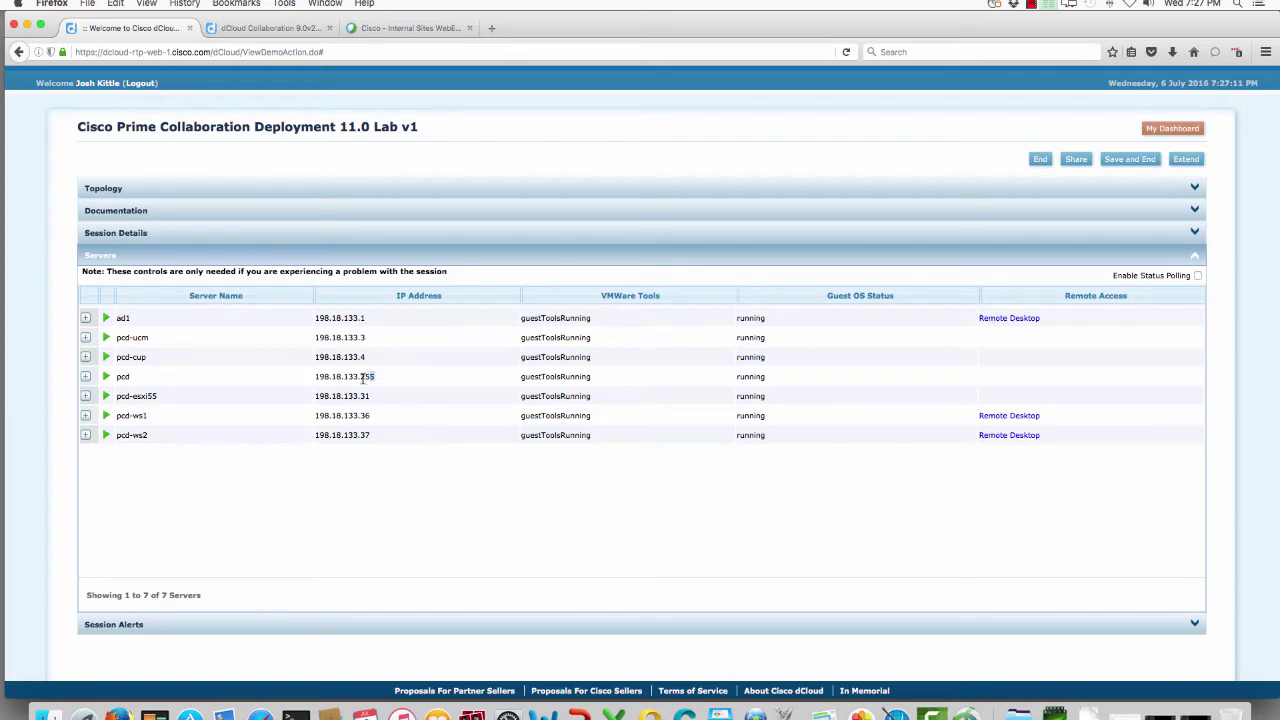
pyautogui.doubleClick(316, 378)
pyautogui.press('super+c')
pyautogui.click(465, 30)
pyautogui.click(470, 28)
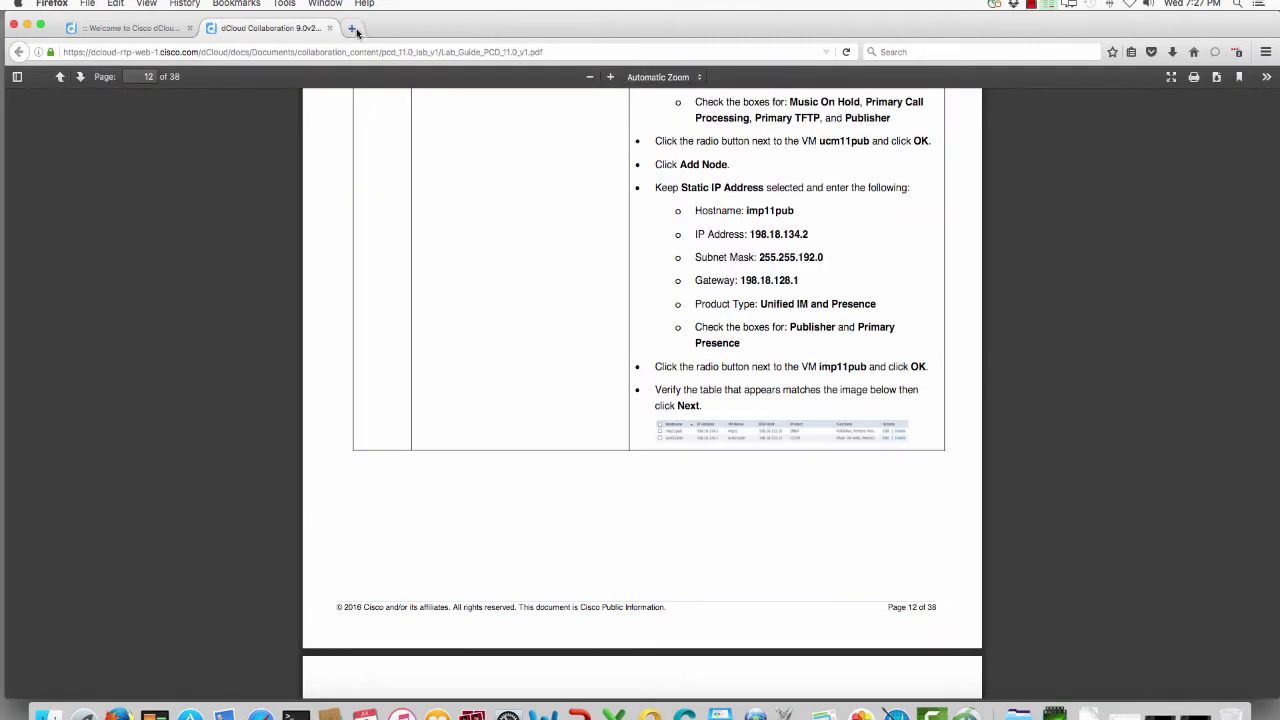
pyautogui.click(353, 28)
# Step: Browse to 198.18.133.255, open Prime Collaboration Deployment, and accept its self-signed certificate exception
pyautogui.press('super+v')
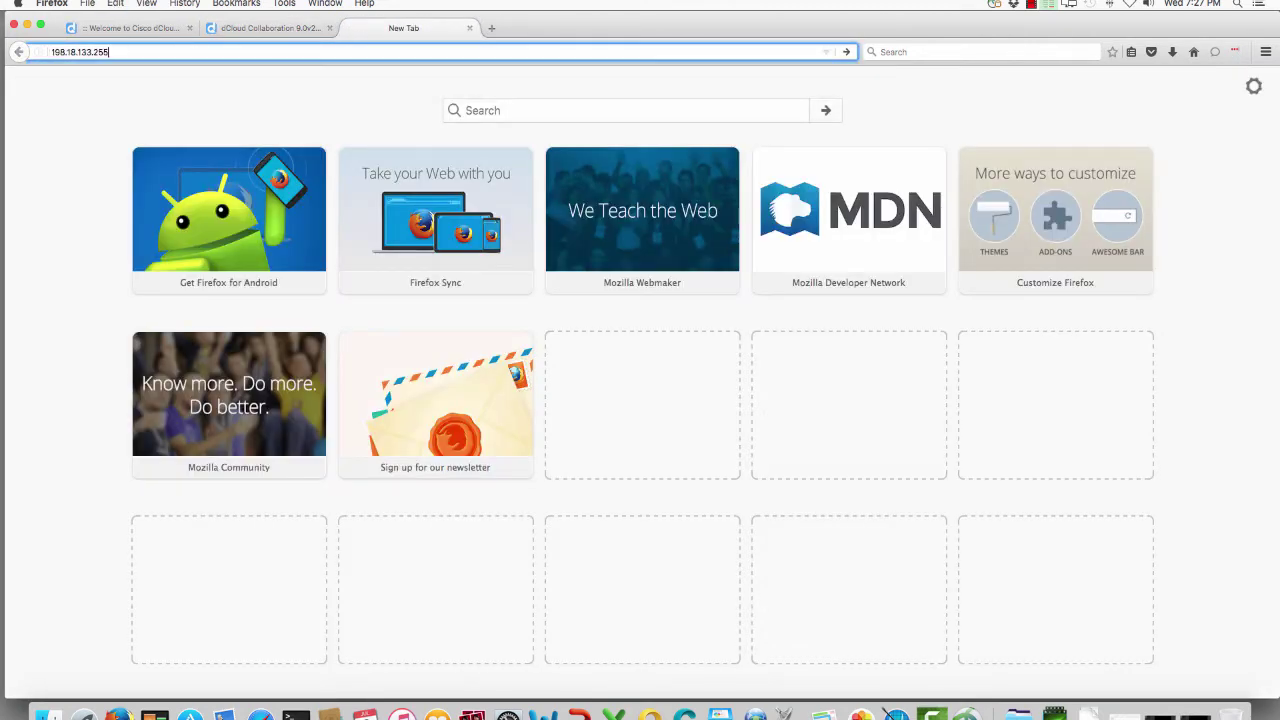
pyautogui.press('Return')
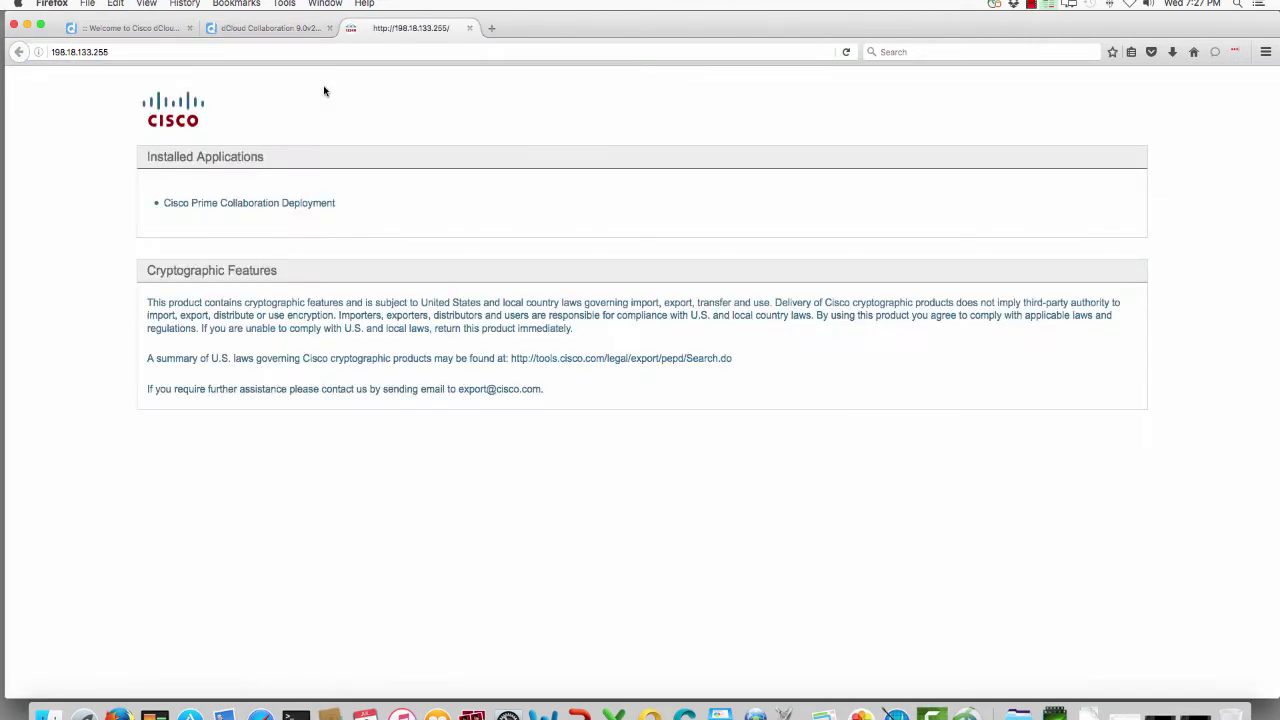
pyautogui.click(260, 203)
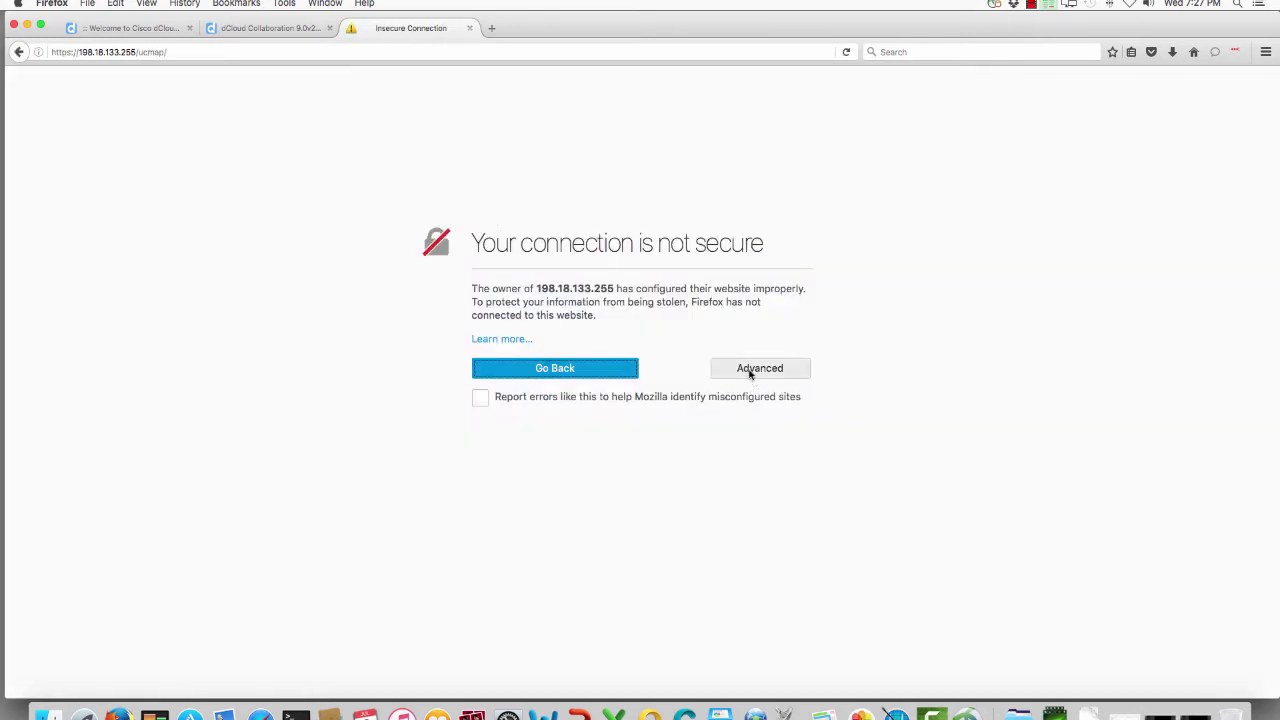
pyautogui.click(750, 371)
pyautogui.click(519, 521)
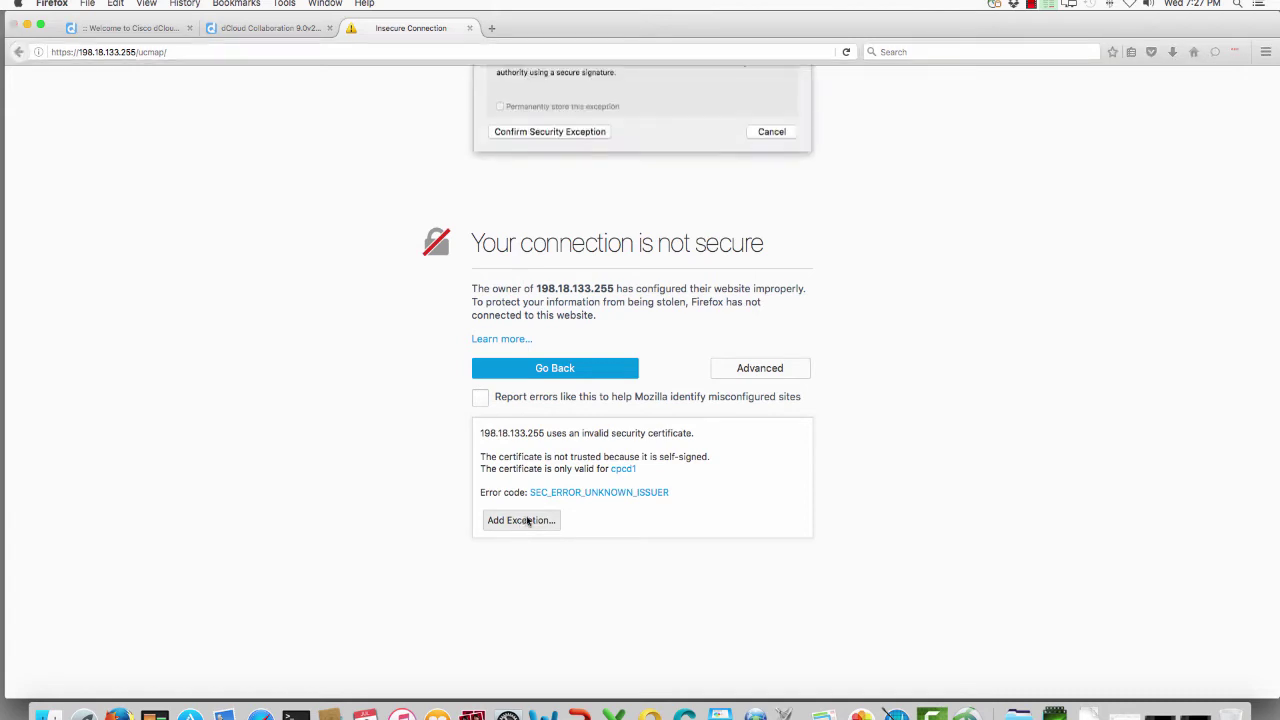
pyautogui.click(588, 337)
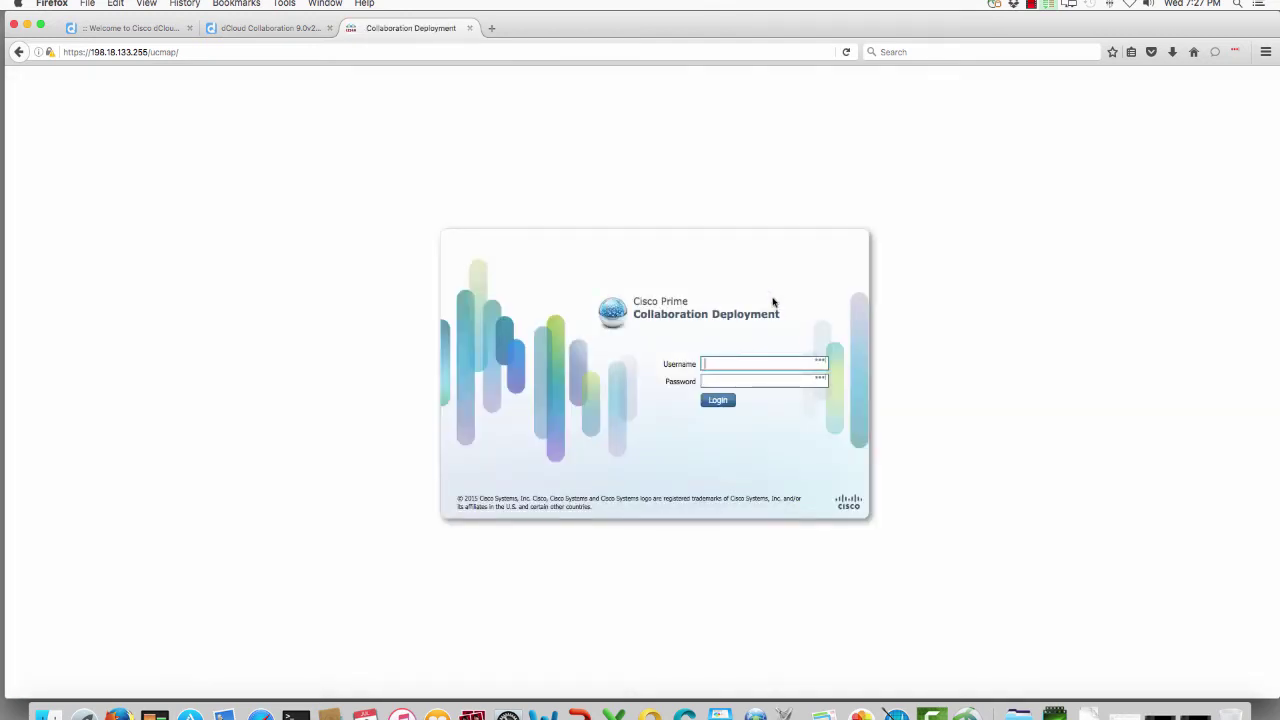
pyautogui.click(243, 27)
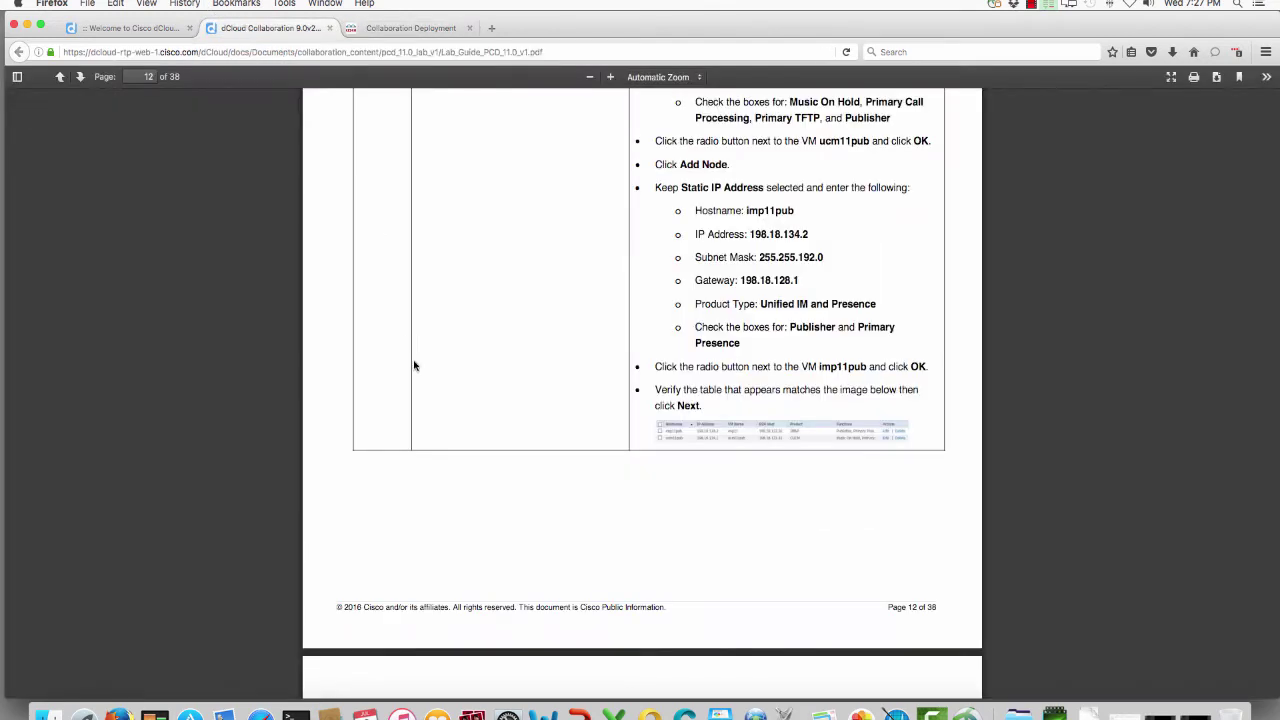
pyautogui.scroll(10, 414, 363)
pyautogui.scroll(20, 414, 365)
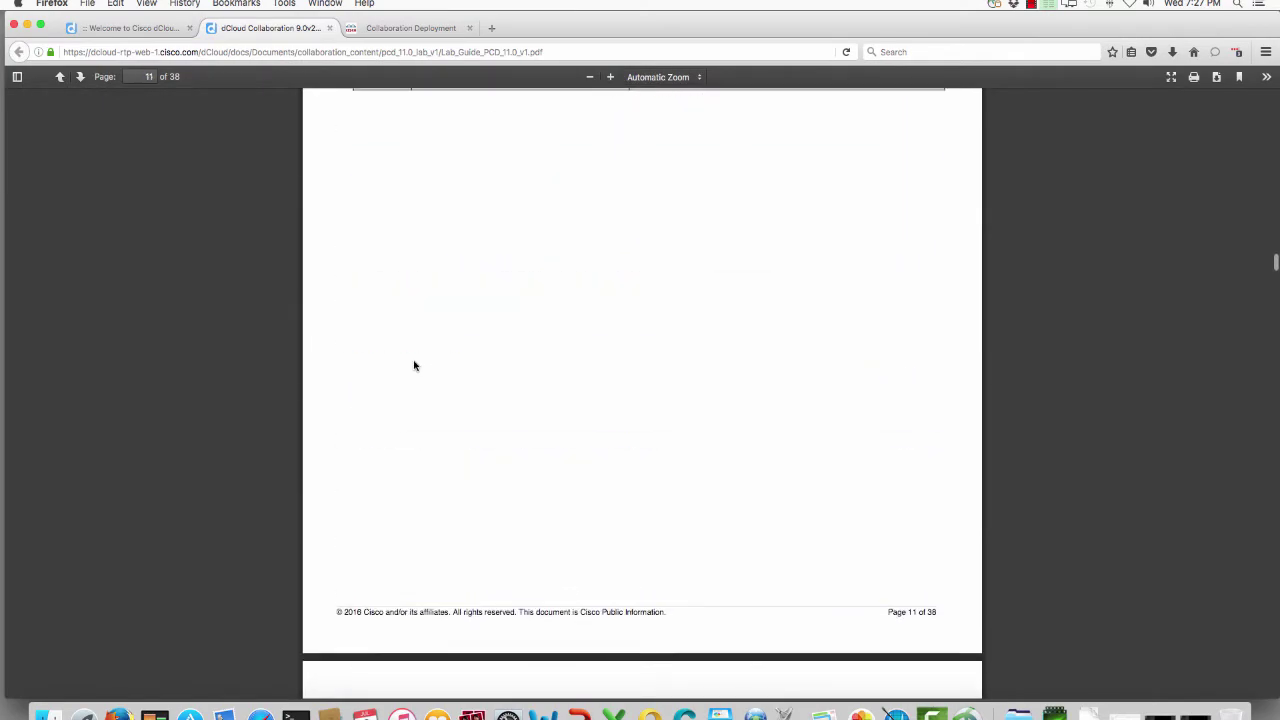
pyautogui.scroll(20, 414, 365)
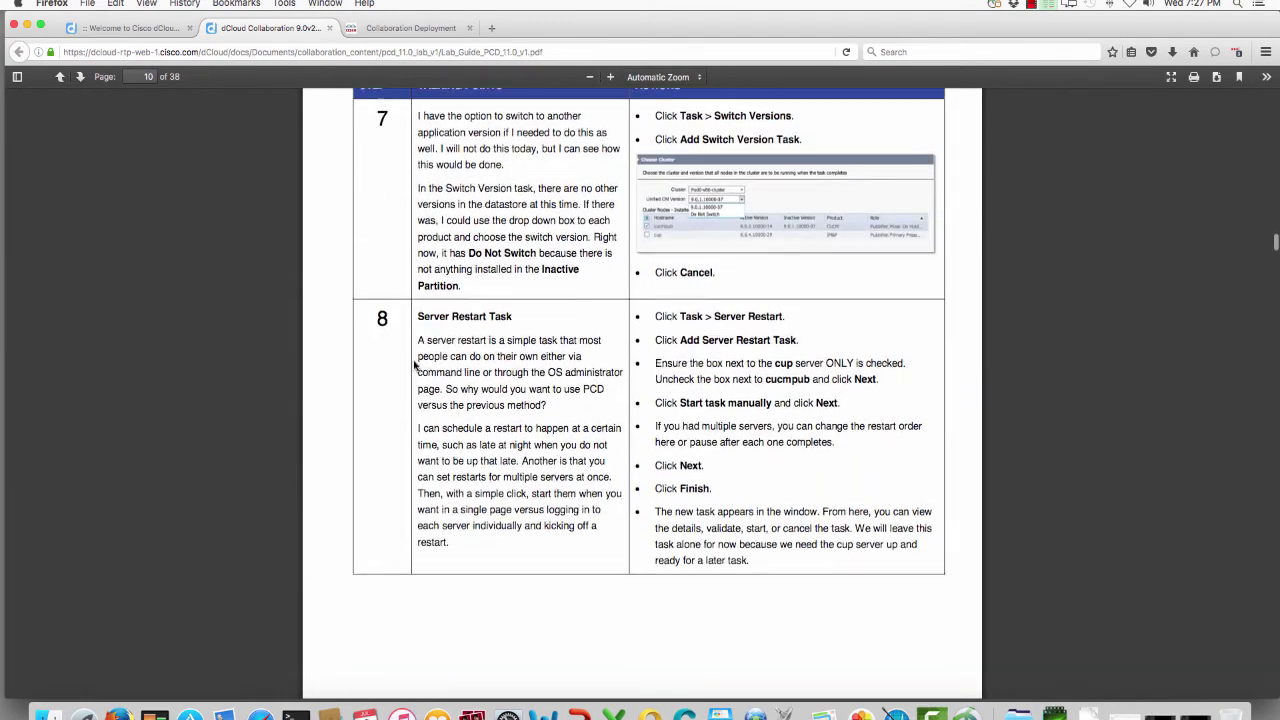
pyautogui.scroll(15, 414, 365)
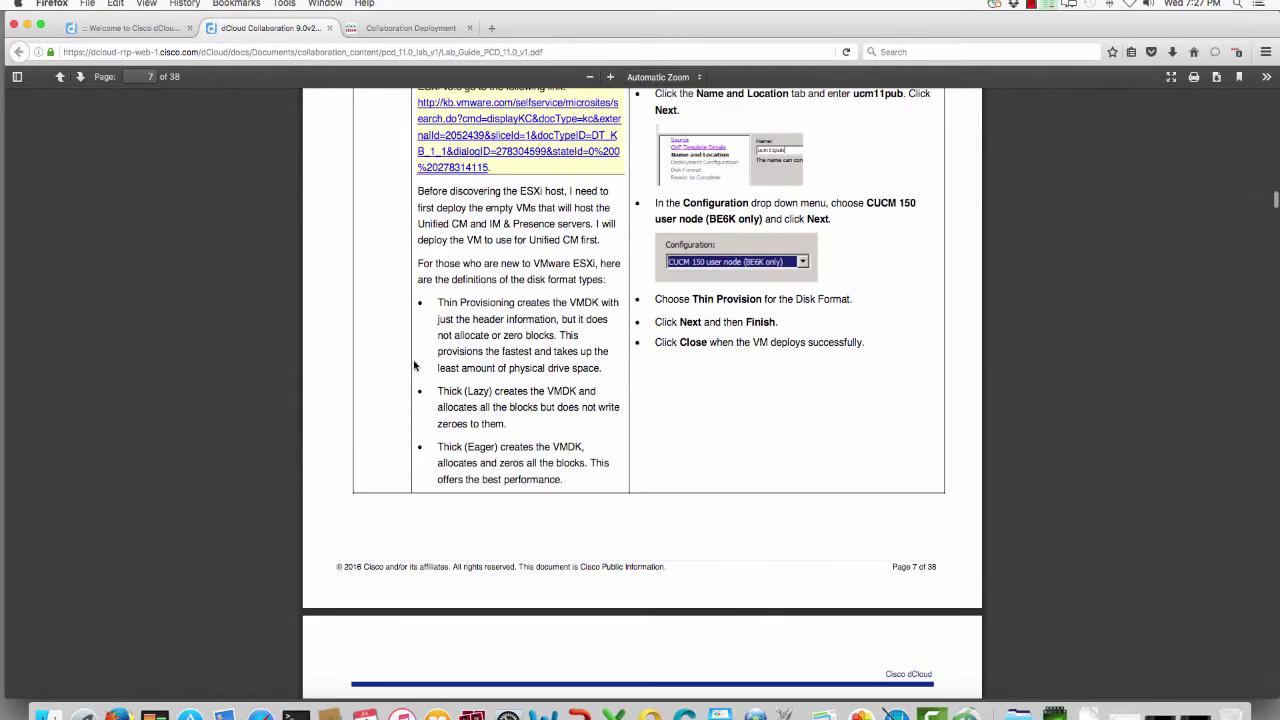
pyautogui.scroll(1, 414, 365)
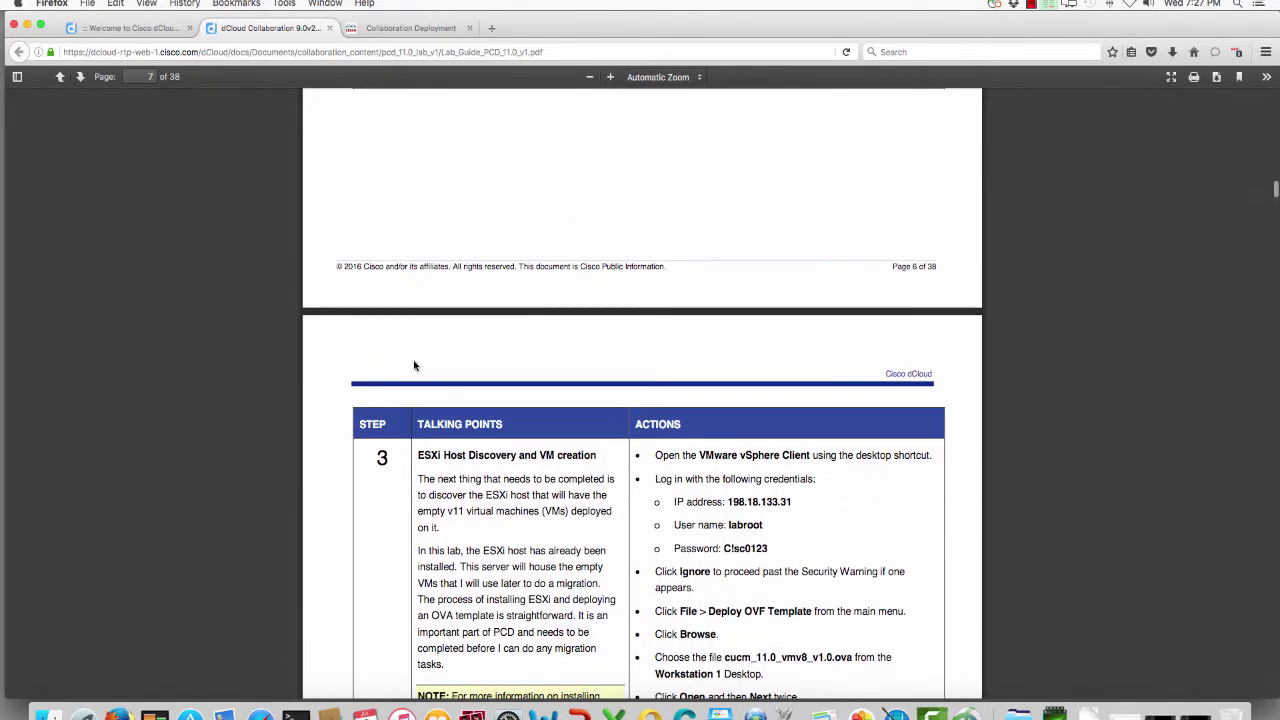
pyautogui.scroll(-3, 586, 507)
pyautogui.scroll(12, 586, 507)
pyautogui.scroll(10, 589, 487)
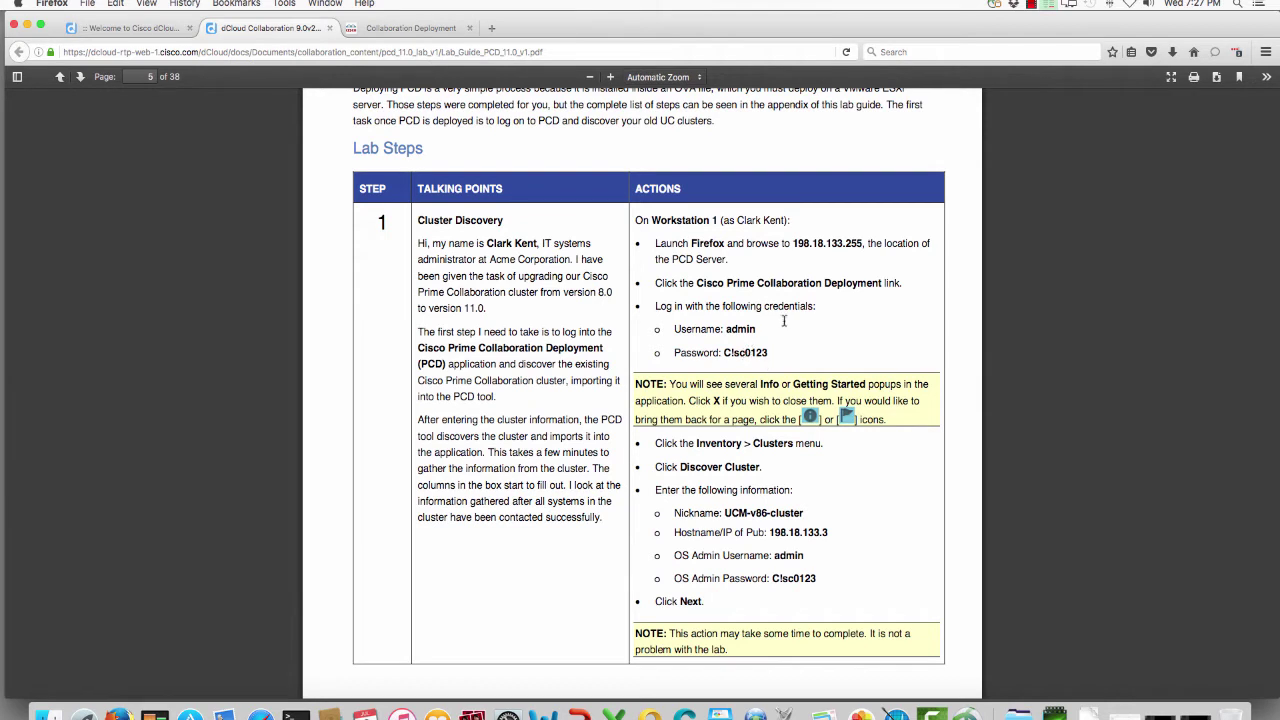
pyautogui.click(417, 27)
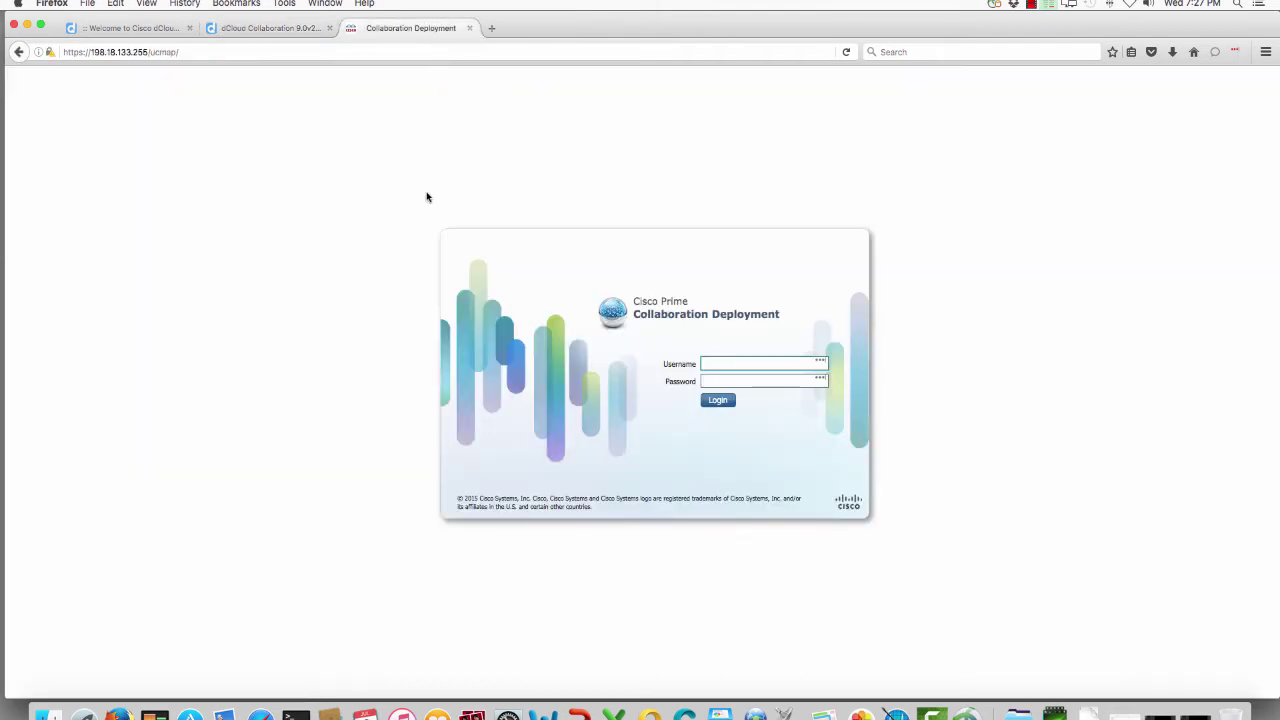
# Step: Log in to PCD as admin with its password and save the site login in LastPass
pyautogui.write('admin')
pyautogui.press('Tab')
pyautogui.write('••••••••')
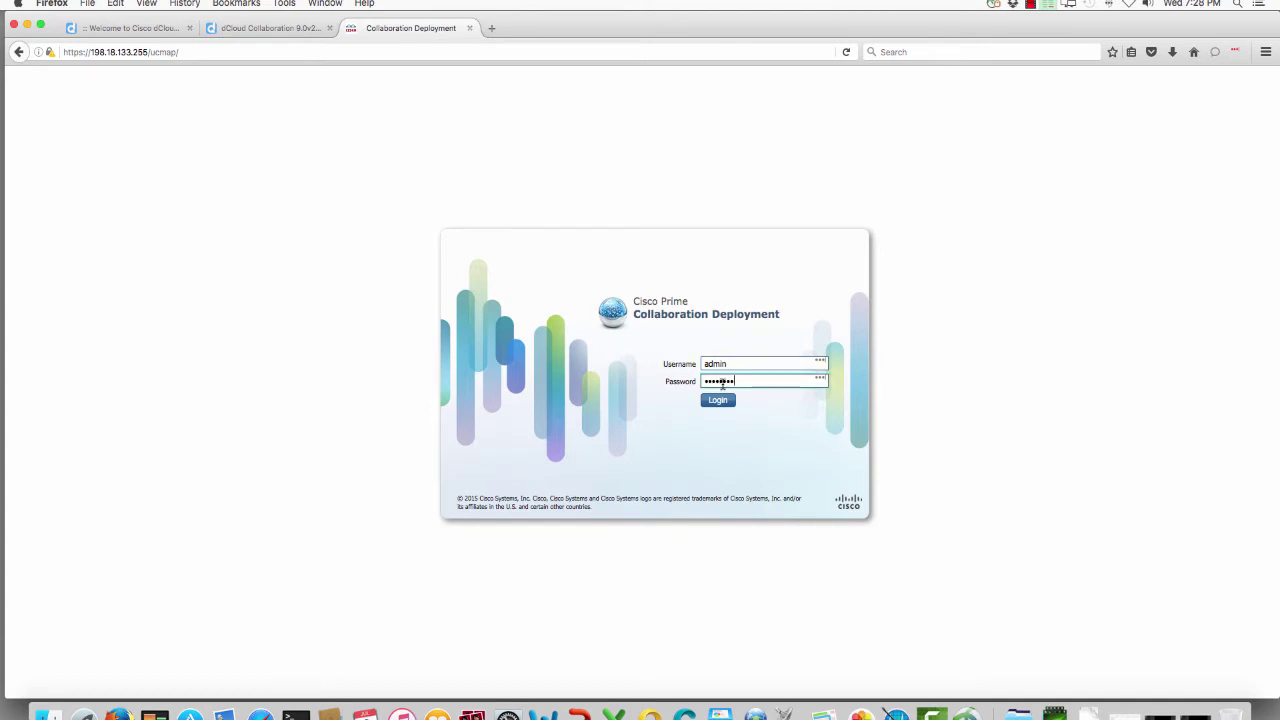
pyautogui.click(733, 400)
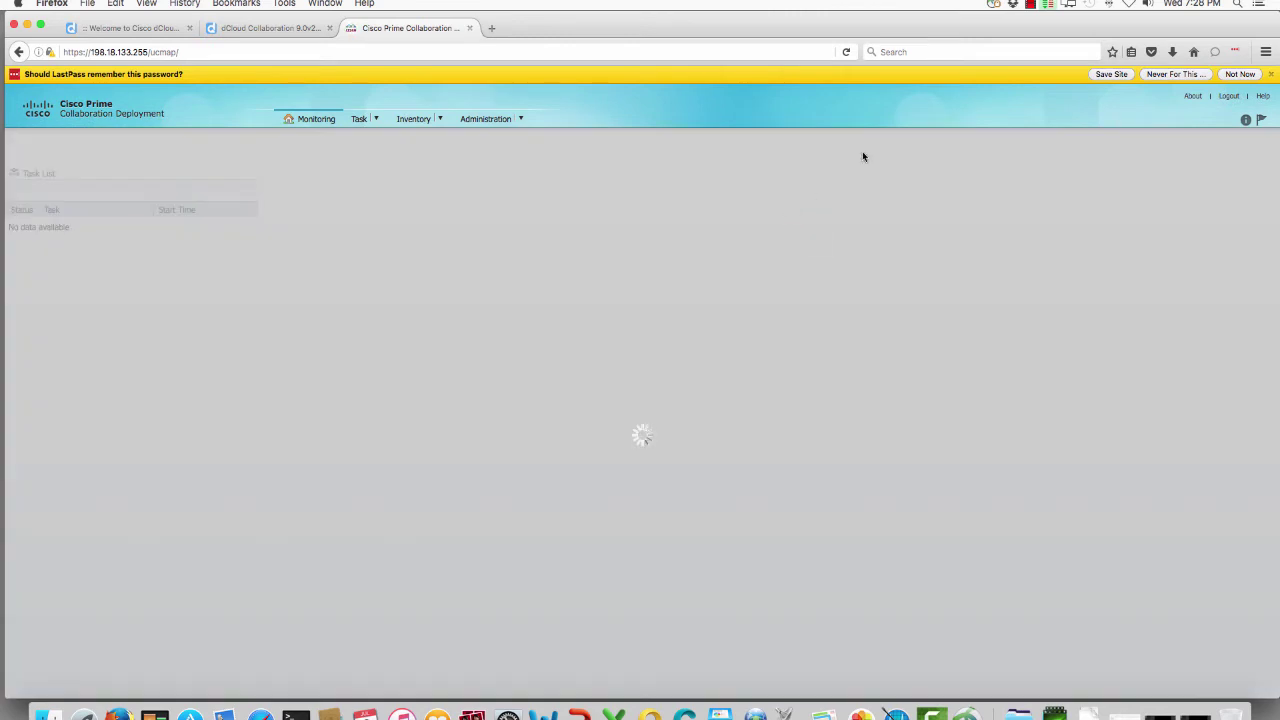
pyautogui.click(1124, 75)
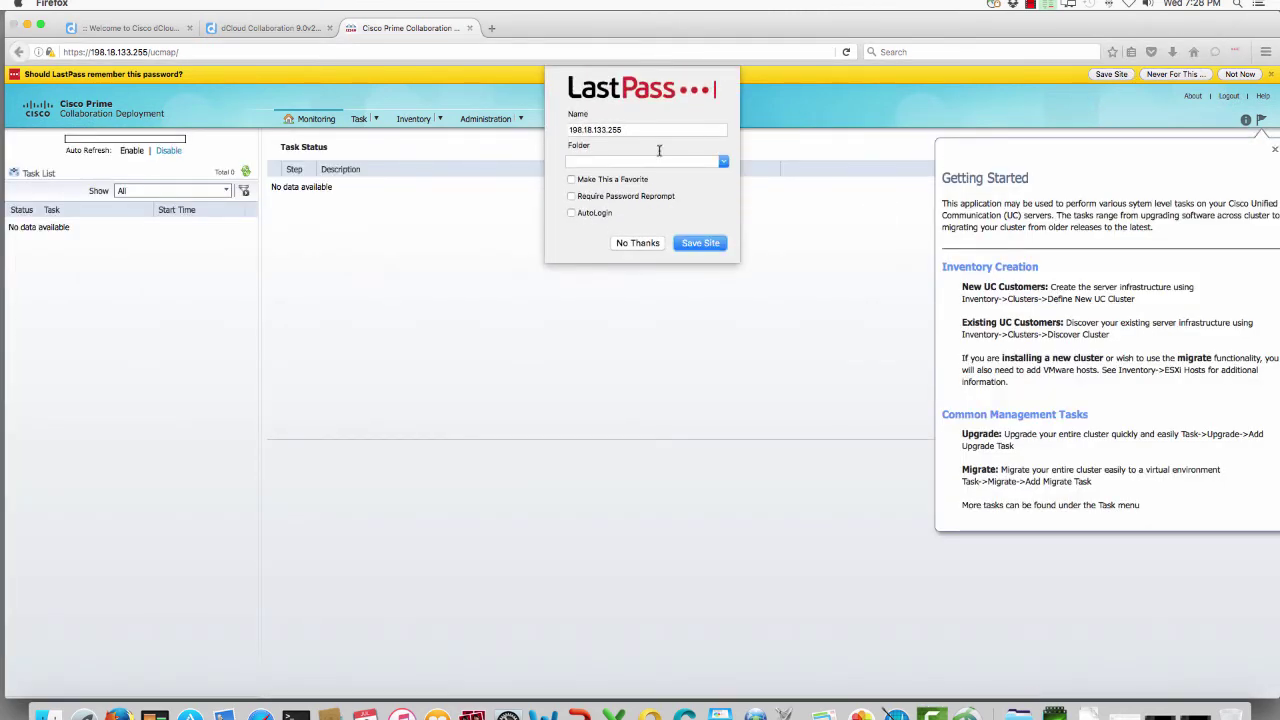
pyautogui.click(698, 240)
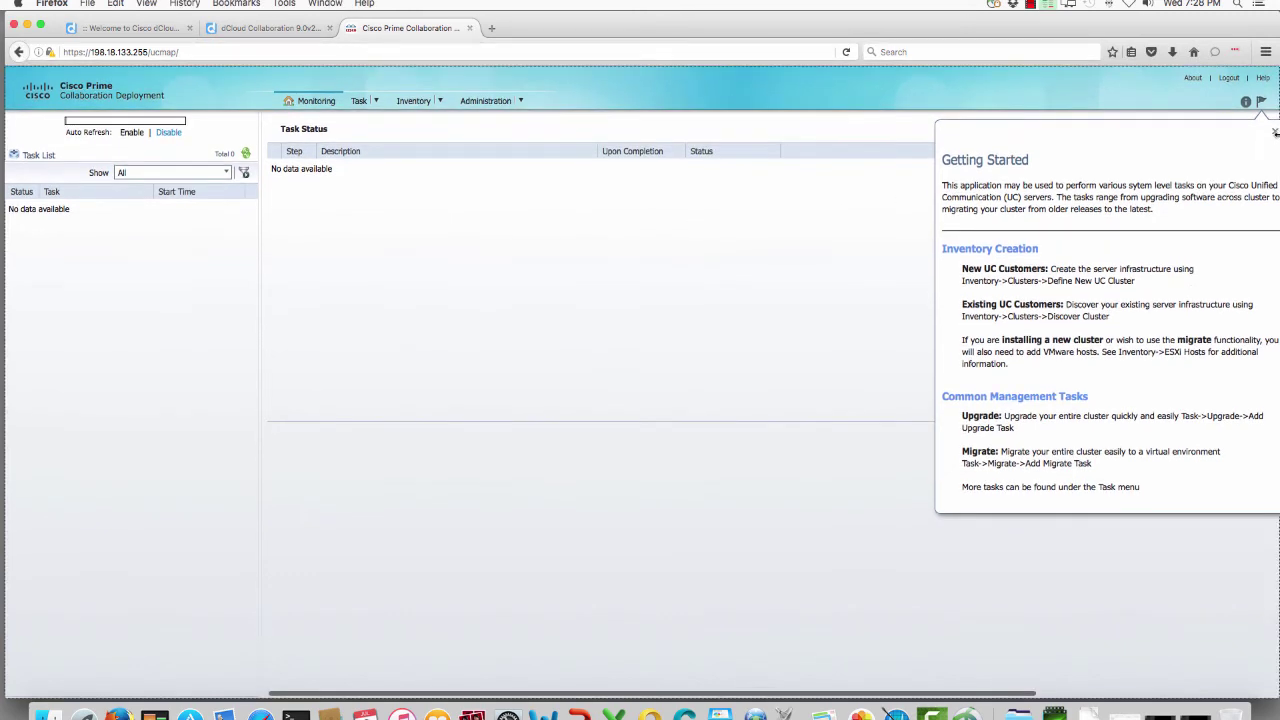
# Step: Go to Inventory > ESXi Hosts, dismissing the help panels, and open the Add ESXi Host form
pyautogui.click(1274, 132)
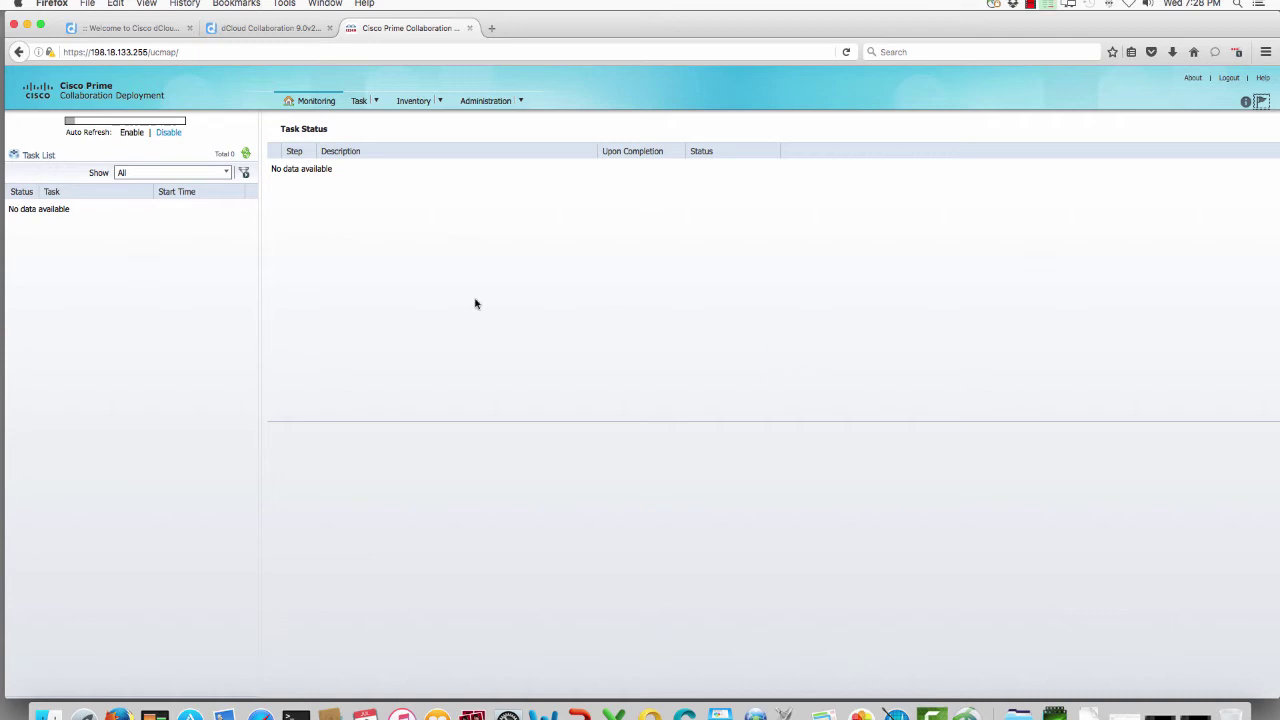
pyautogui.click(436, 101)
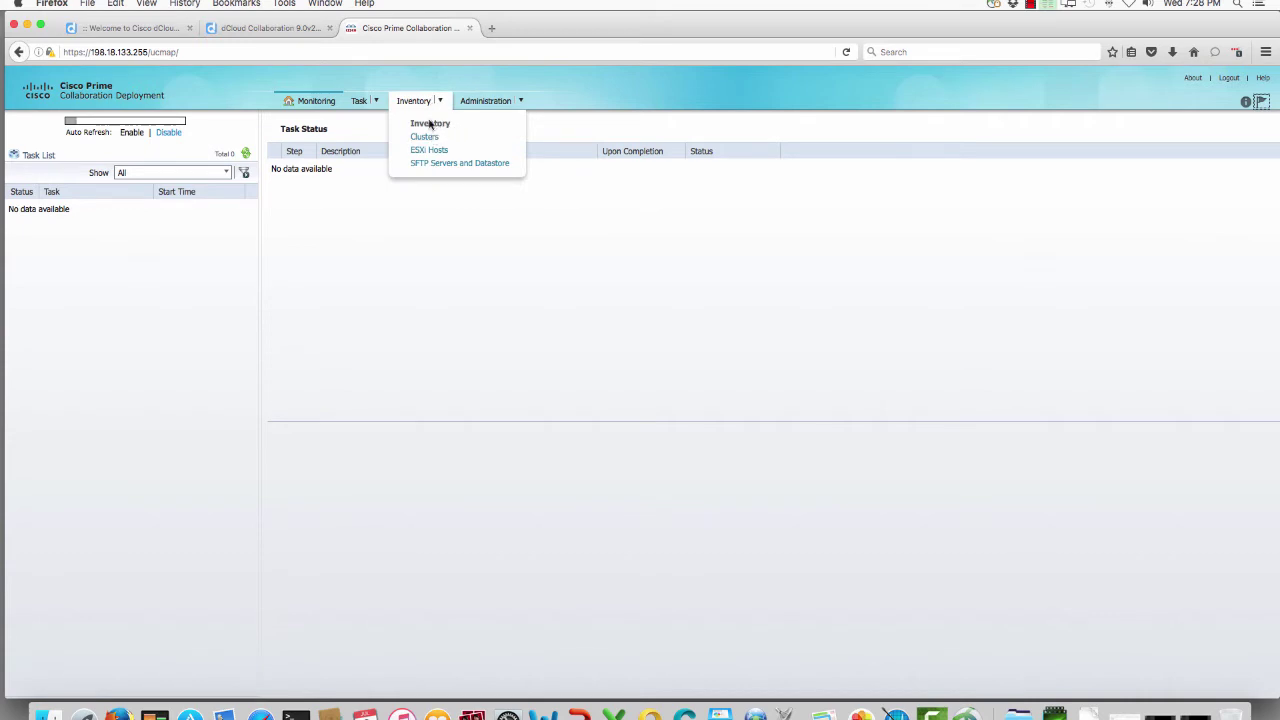
pyautogui.click(424, 138)
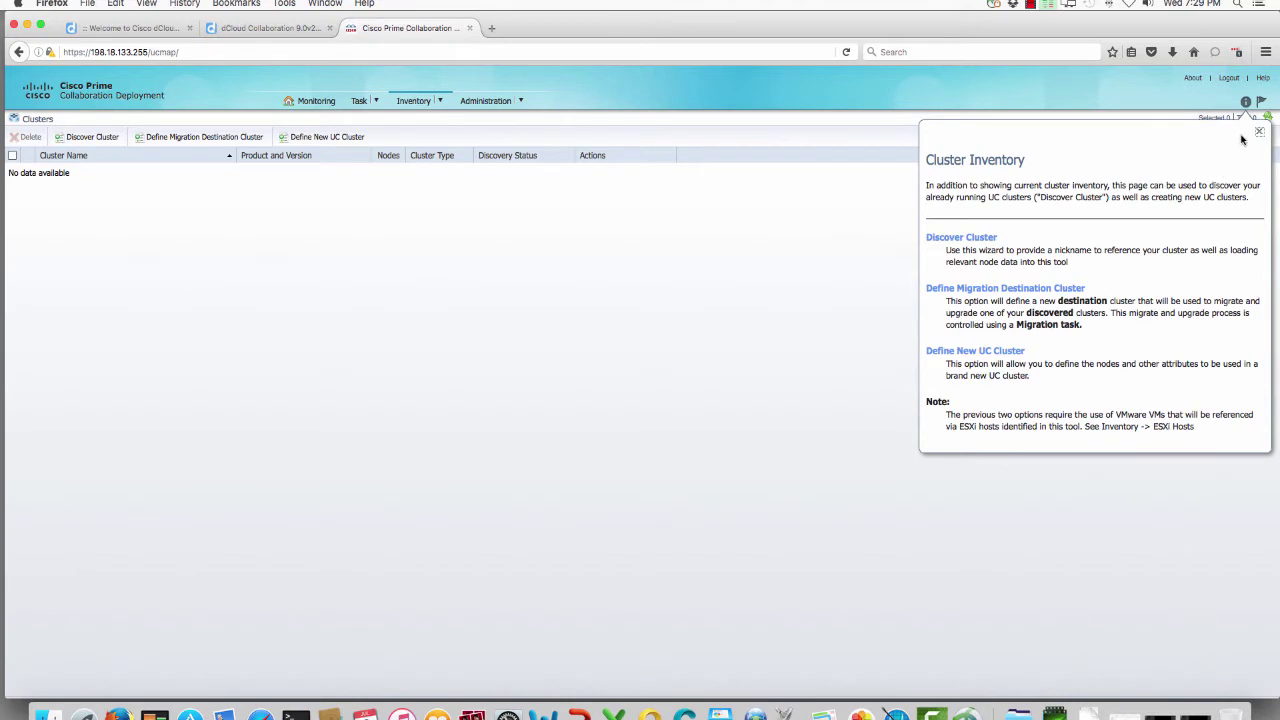
pyautogui.click(1258, 133)
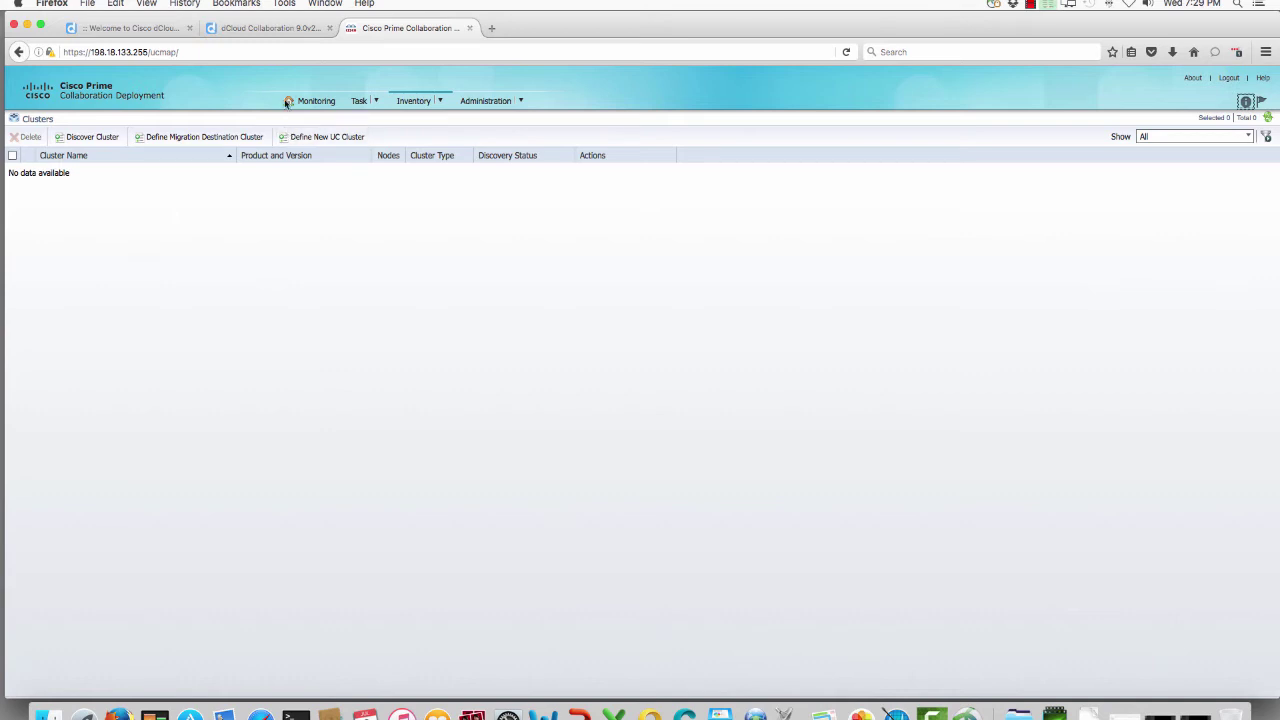
pyautogui.moveTo(420, 105)
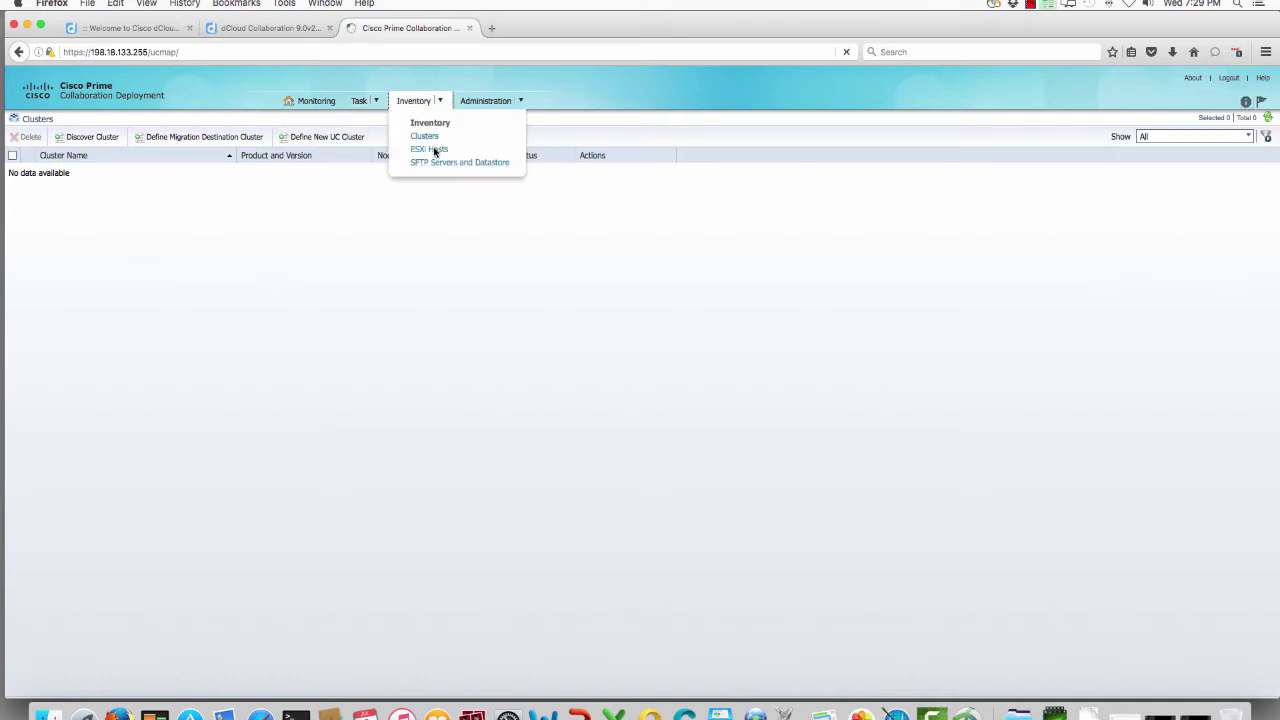
pyautogui.click(431, 149)
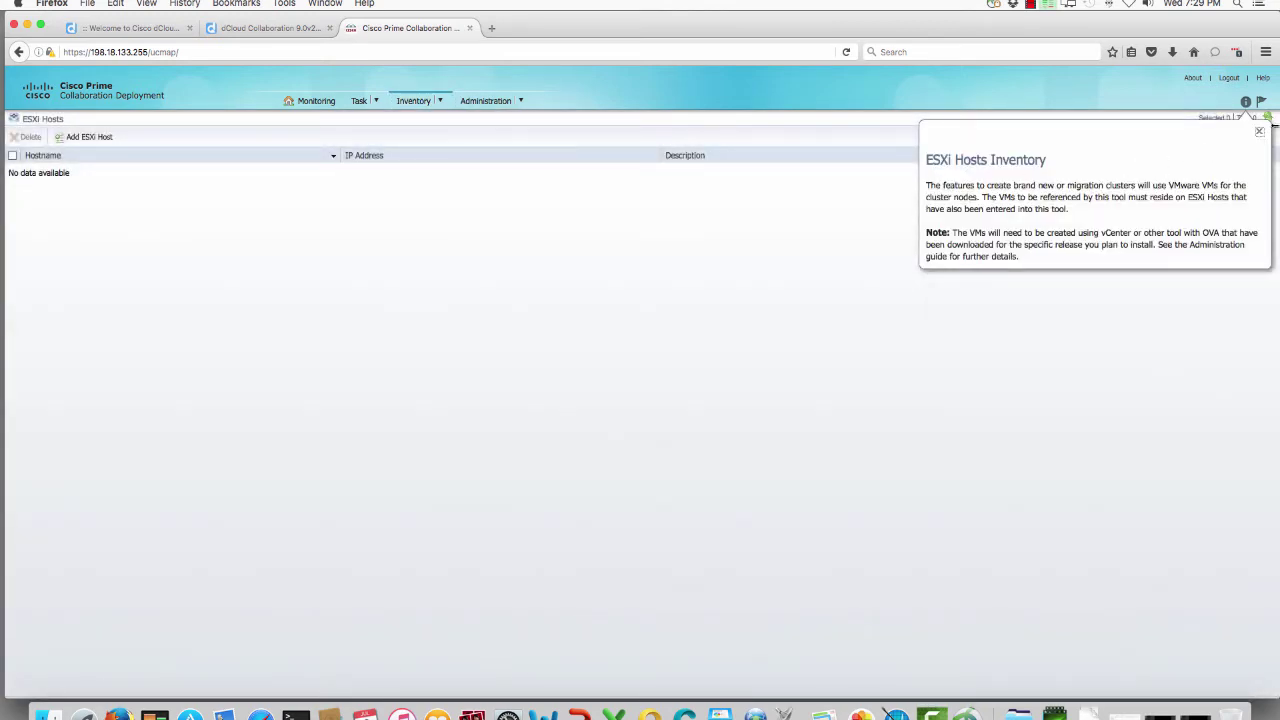
pyautogui.click(1259, 132)
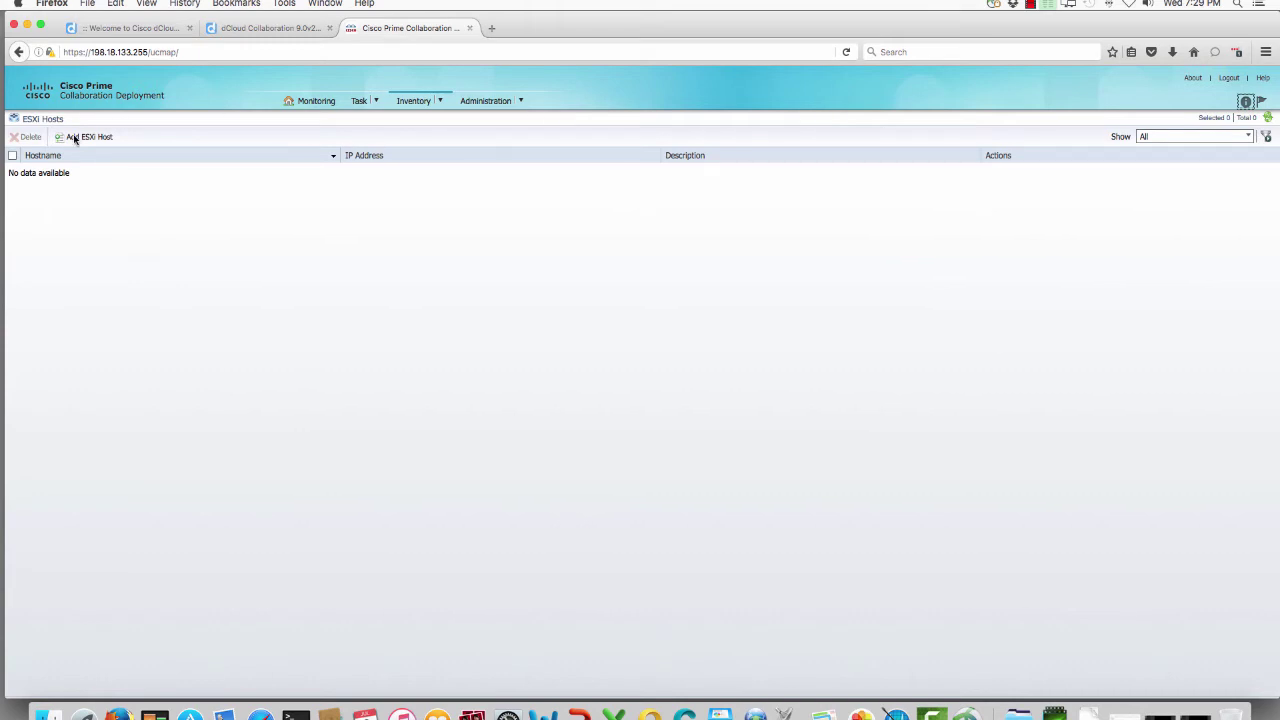
pyautogui.click(75, 137)
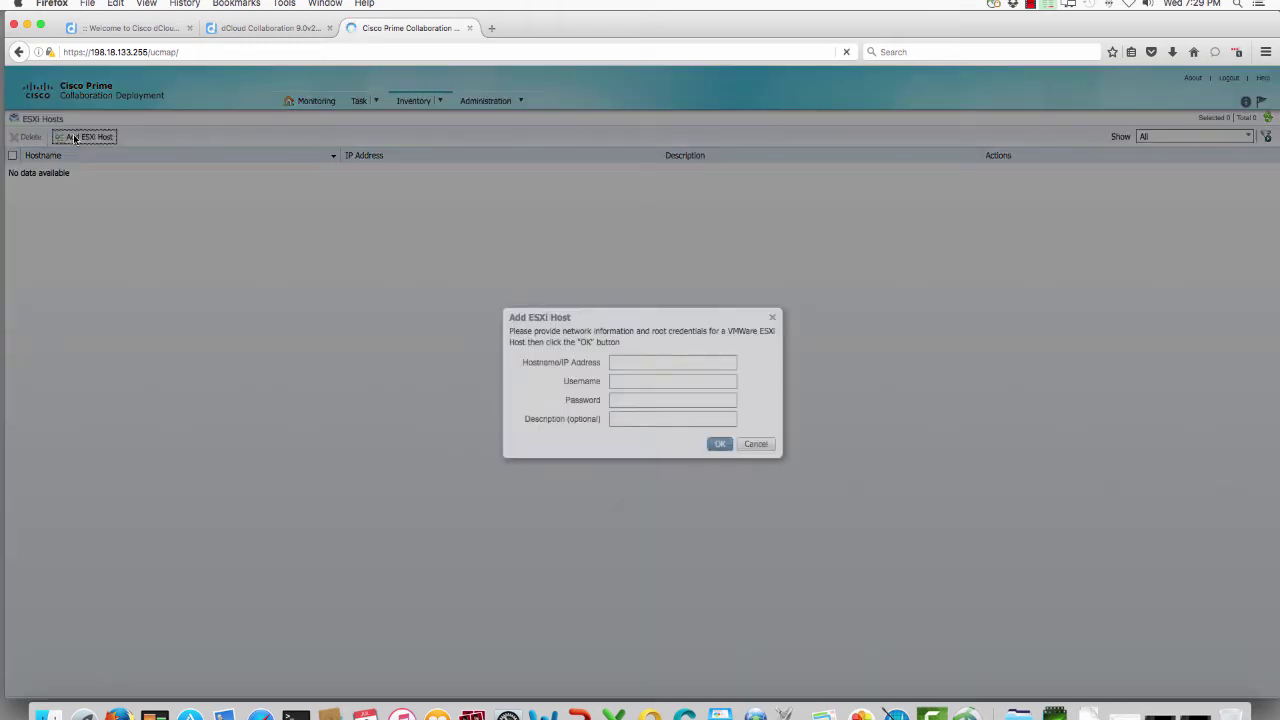
# Step: Copy the ESXi host address 198.18.133.31 from the lab guide PDF
pyautogui.click(258, 28)
pyautogui.scroll(-10, 690, 375)
pyautogui.scroll(7, 690, 375)
pyautogui.scroll(1, 690, 375)
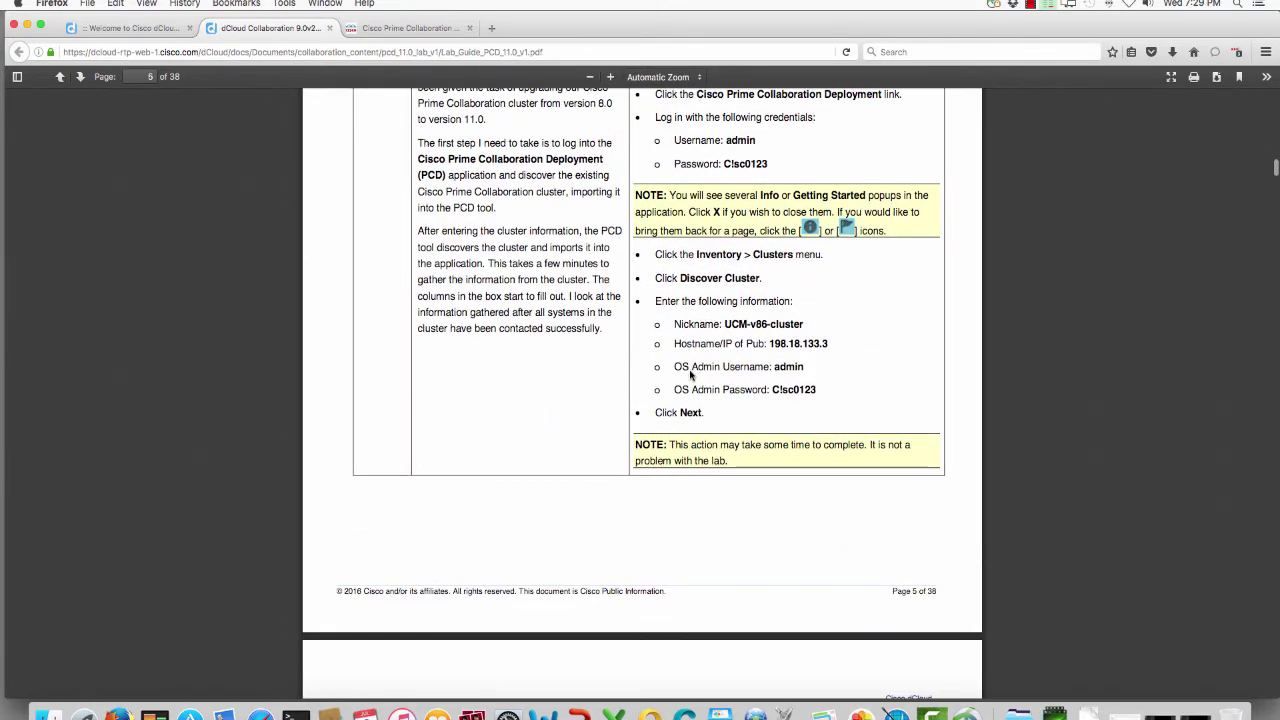
pyautogui.scroll(3, 690, 375)
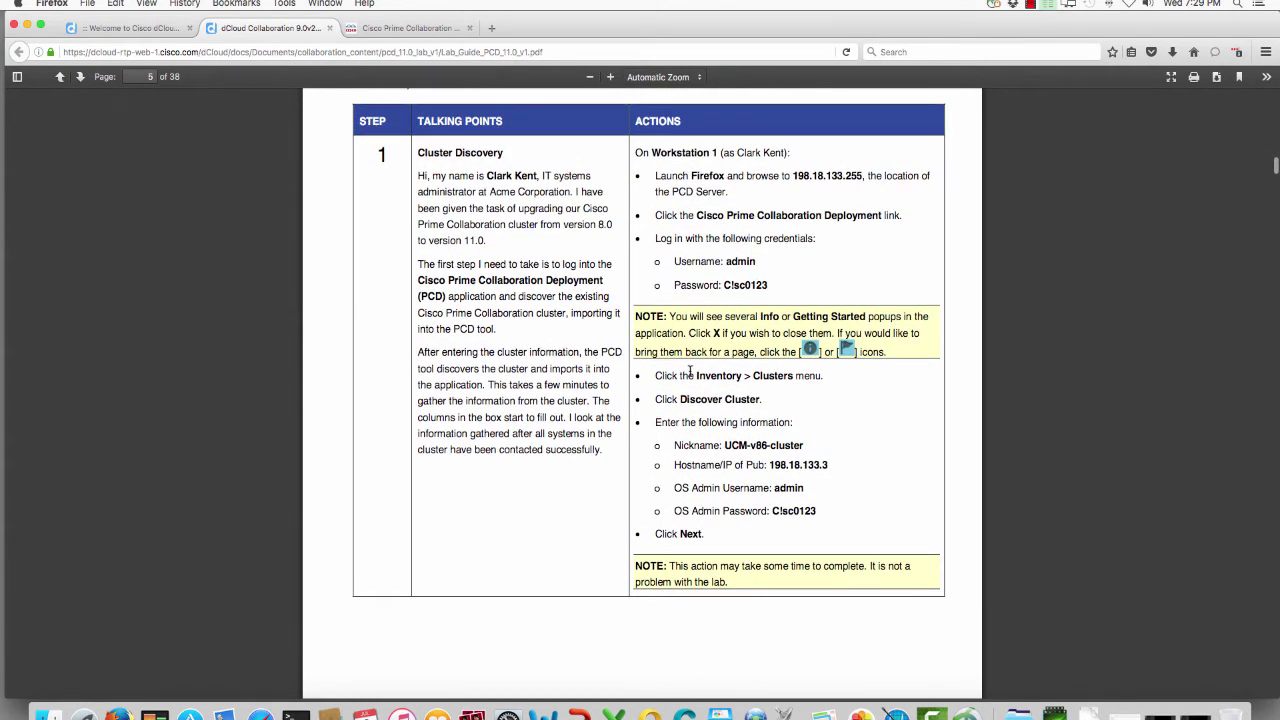
pyautogui.scroll(-20, 690, 372)
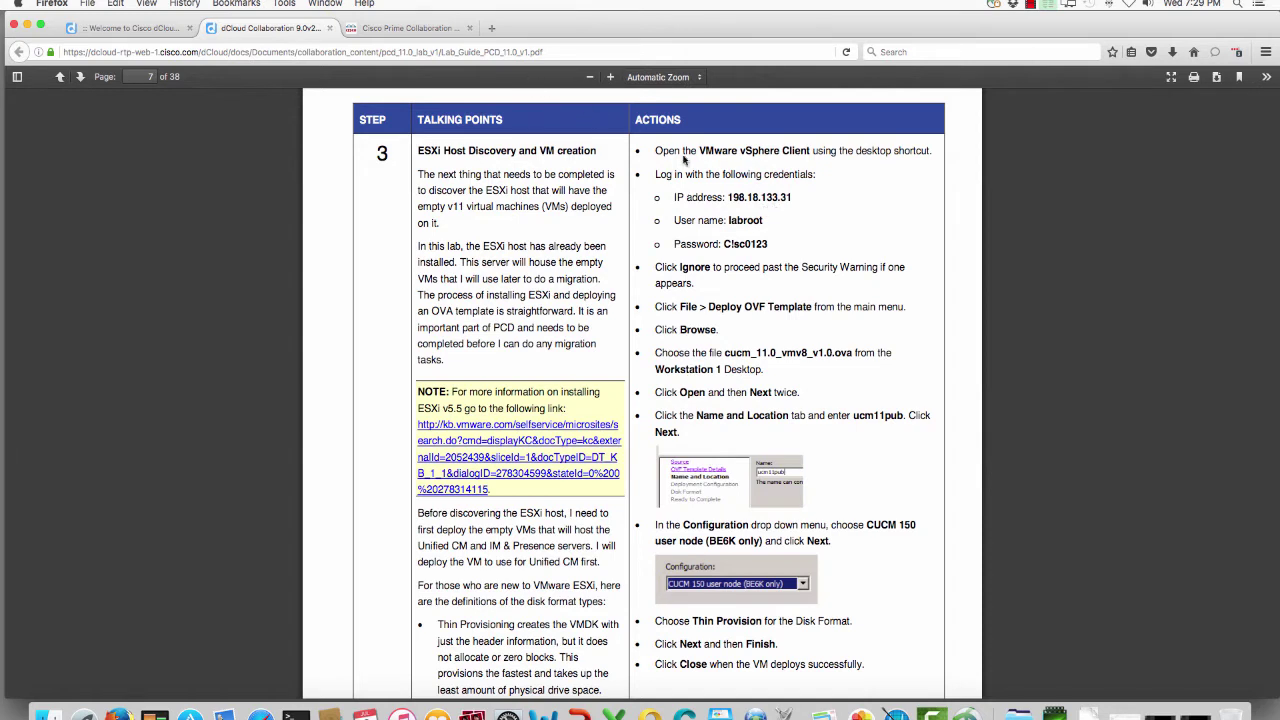
pyautogui.moveTo(792, 197); pyautogui.dragTo(727, 201)
pyautogui.press('super+c')
# Step: Add ESXi host 198.18.133.31 with username labroot and its password, and confirm
pyautogui.click(428, 32)
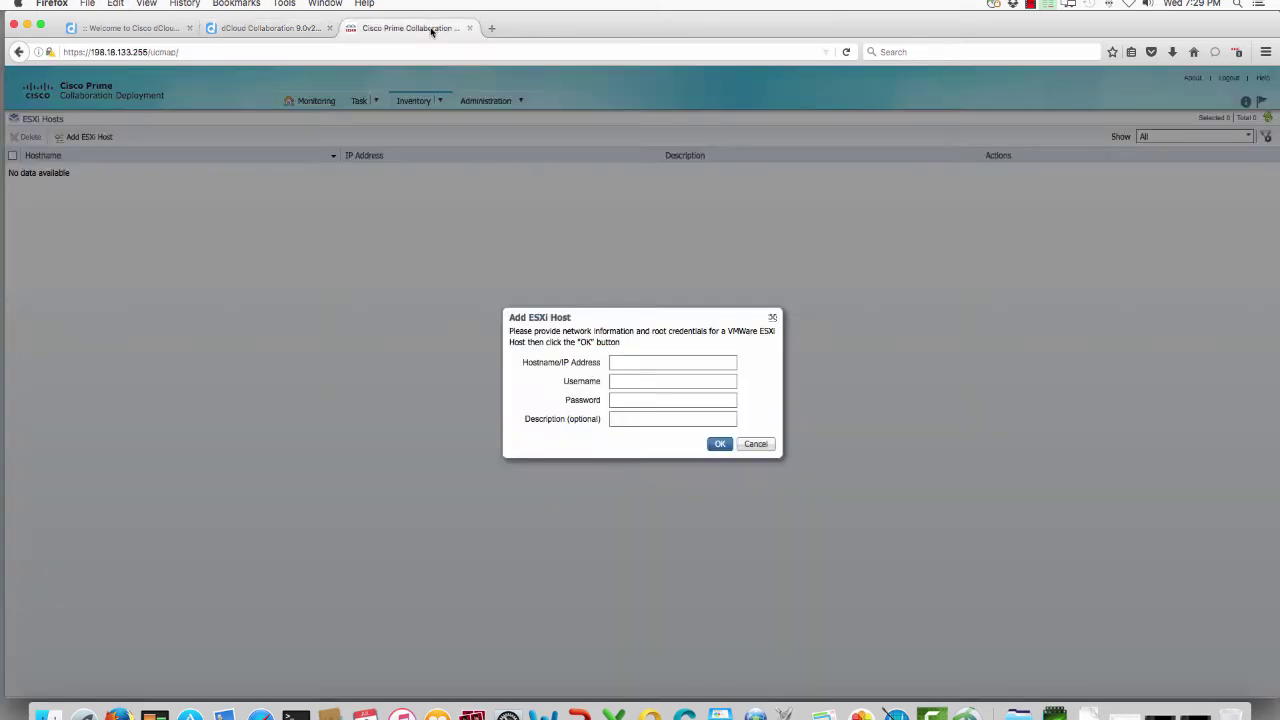
pyautogui.click(668, 363)
pyautogui.press('super+v')
pyautogui.press('Tab')
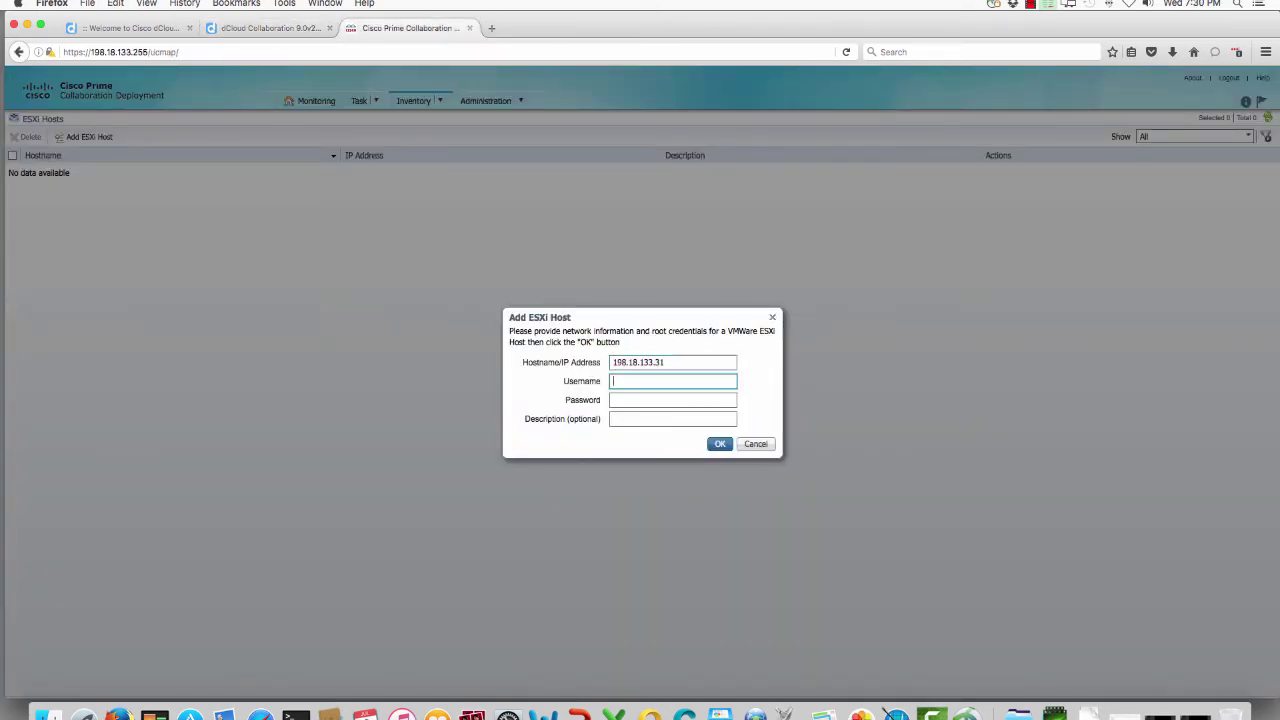
pyautogui.write('labroot')
pyautogui.press('Tab')
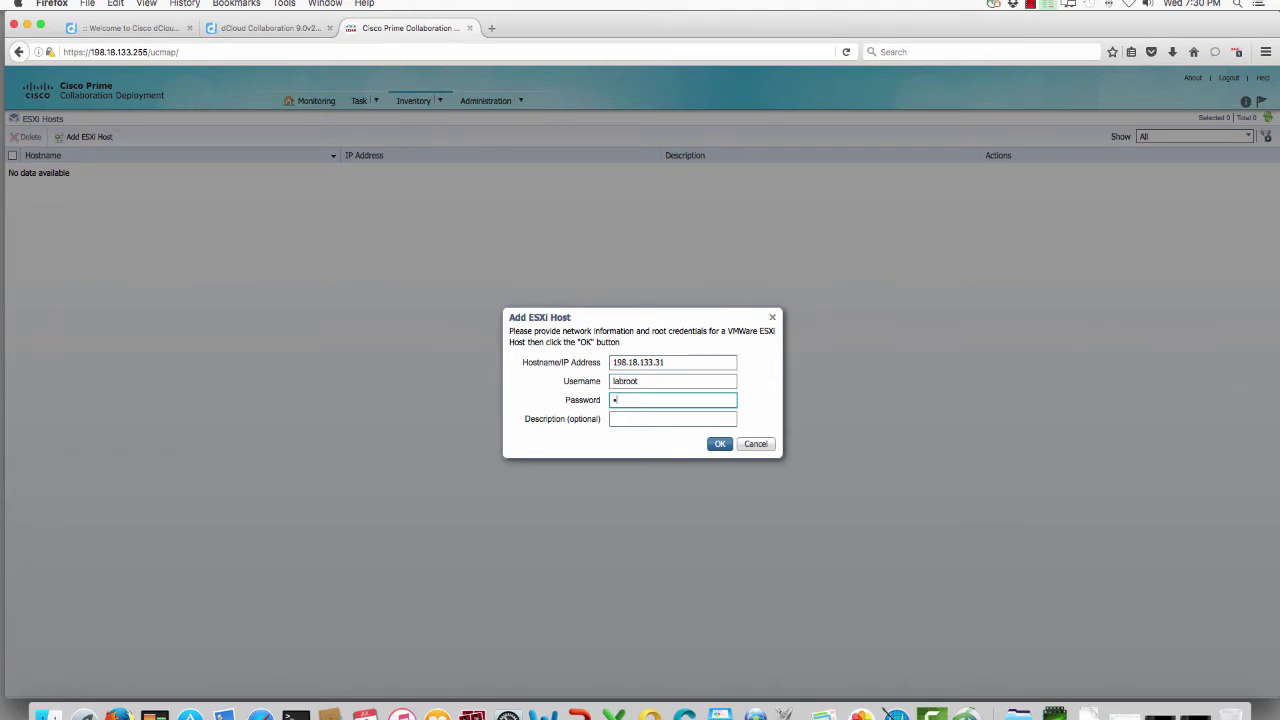
pyautogui.press('Tab')
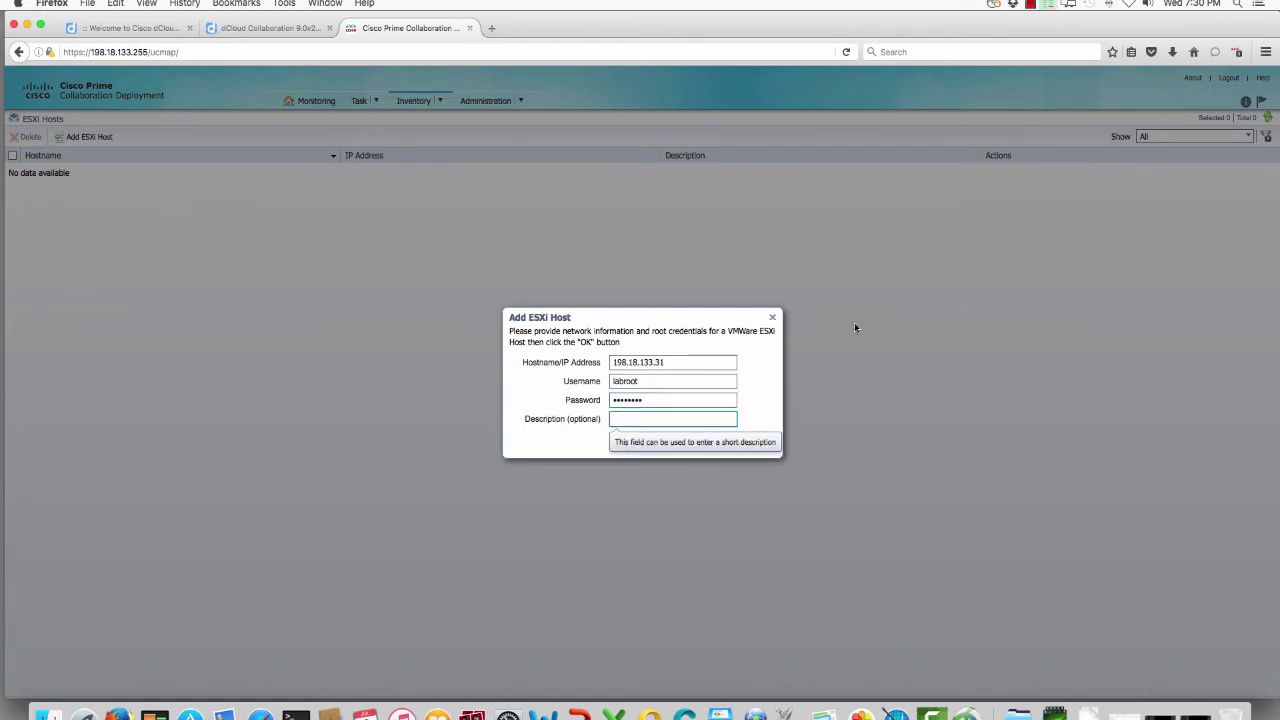
pyautogui.click(721, 445)
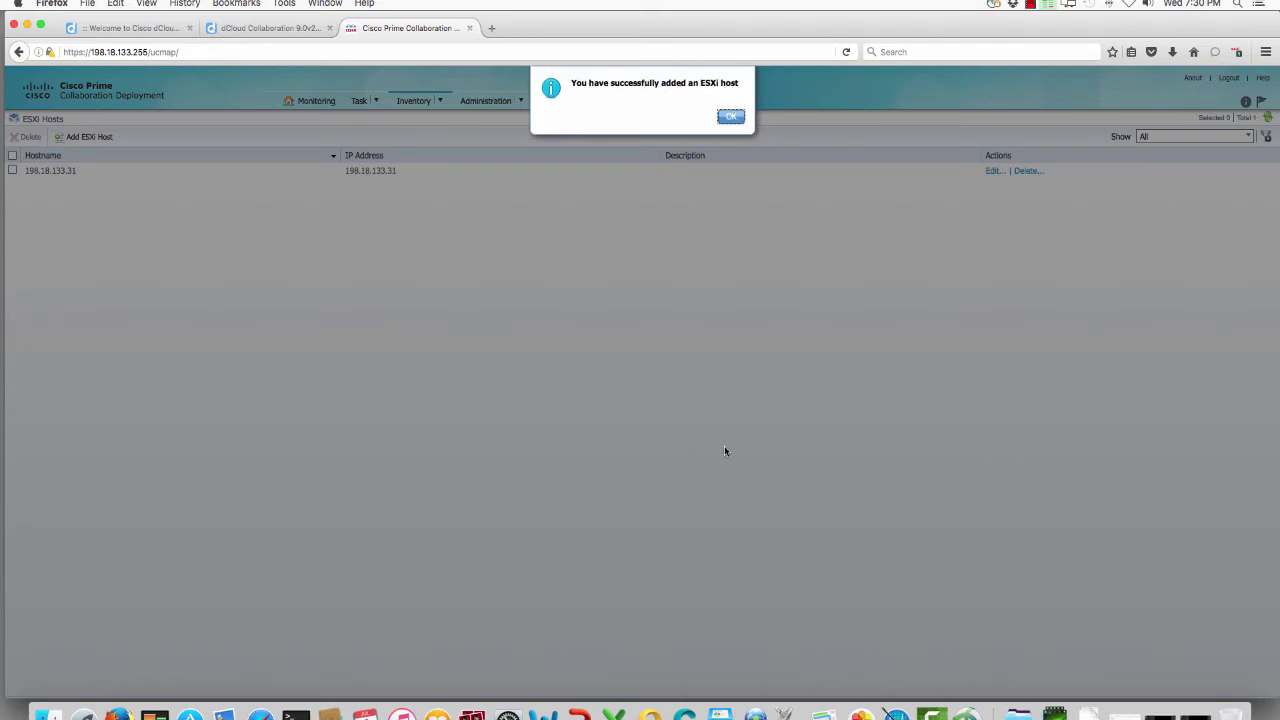
pyautogui.click(728, 117)
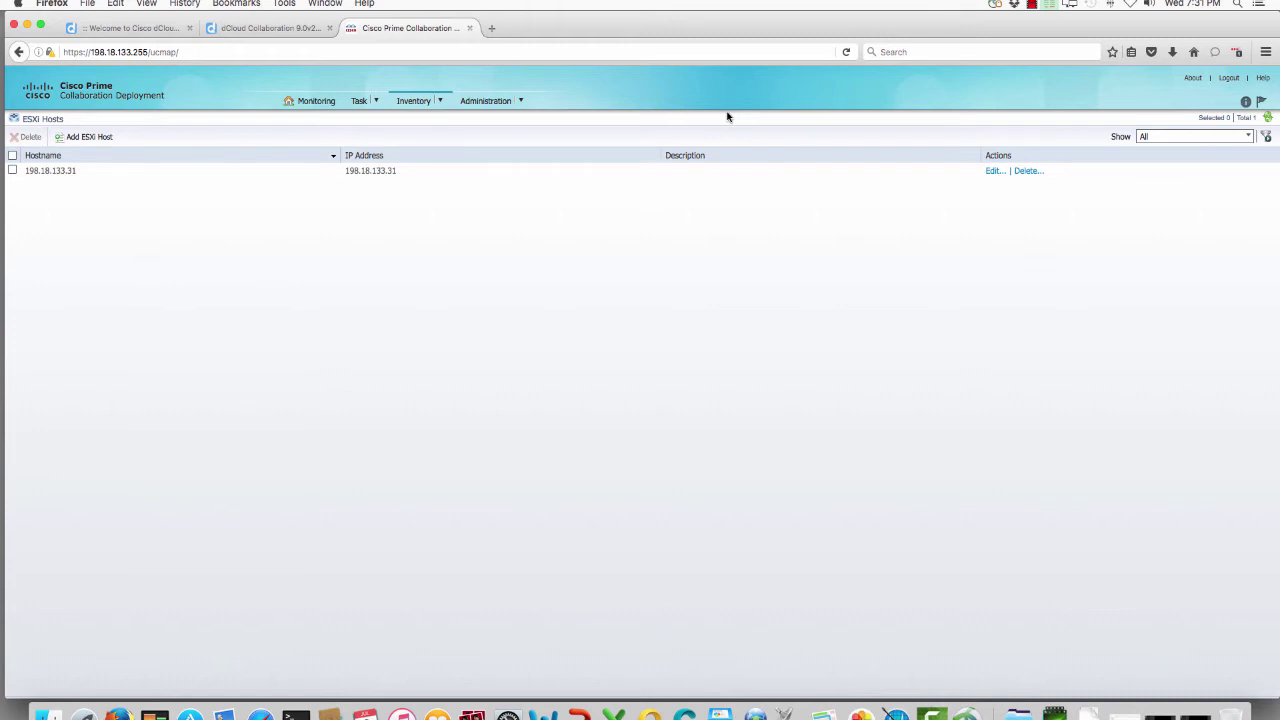
# Step: Go to the Clusters inventory, close its help panel, and start Discover Cluster
pyautogui.click(432, 102)
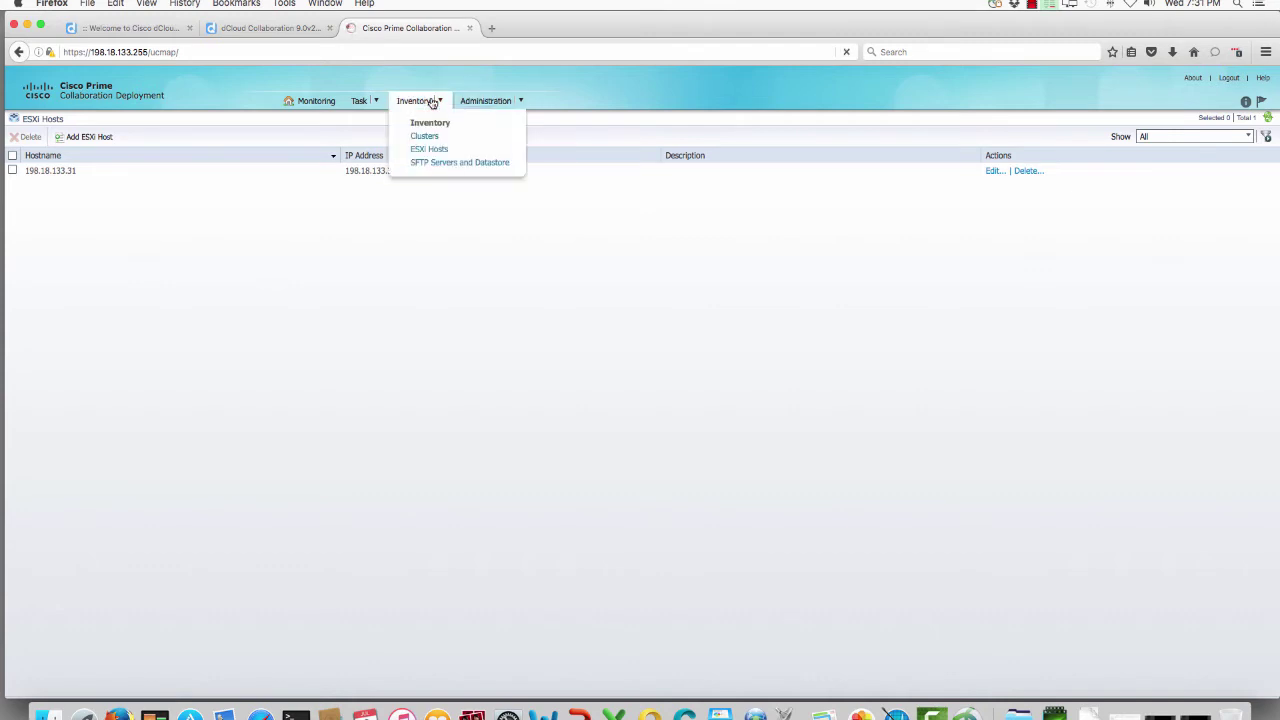
pyautogui.click(424, 135)
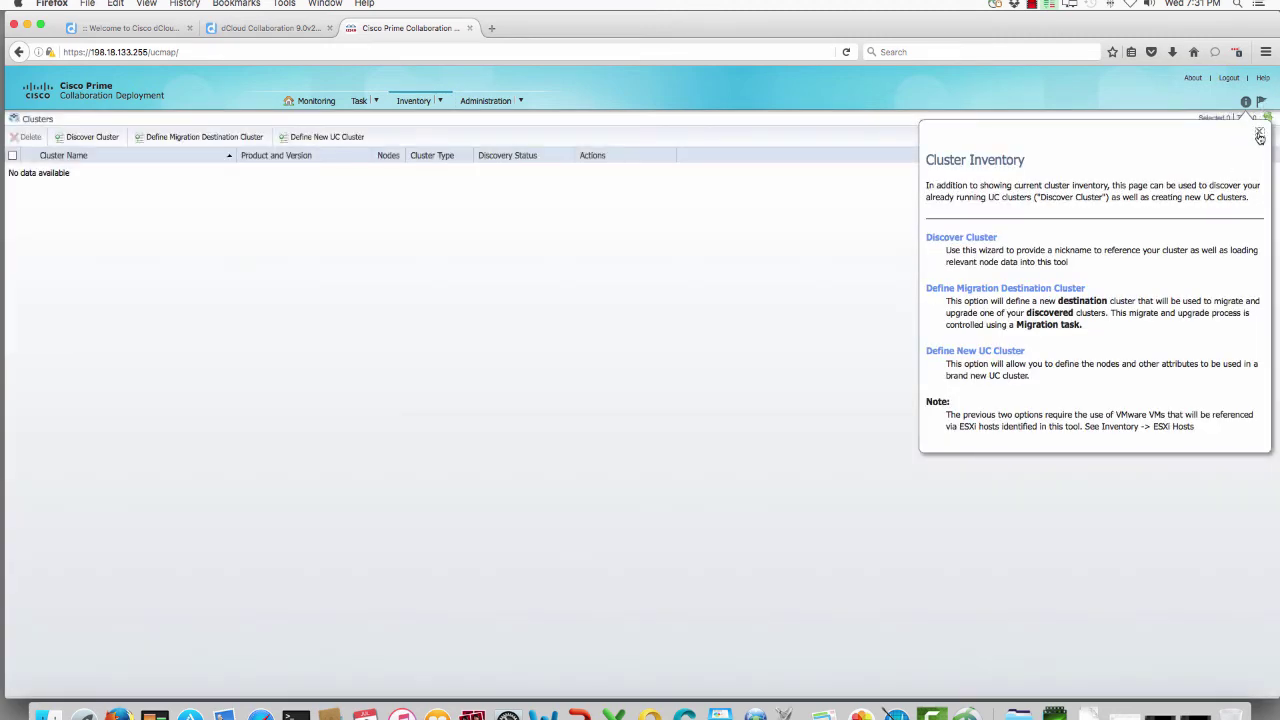
pyautogui.click(1259, 133)
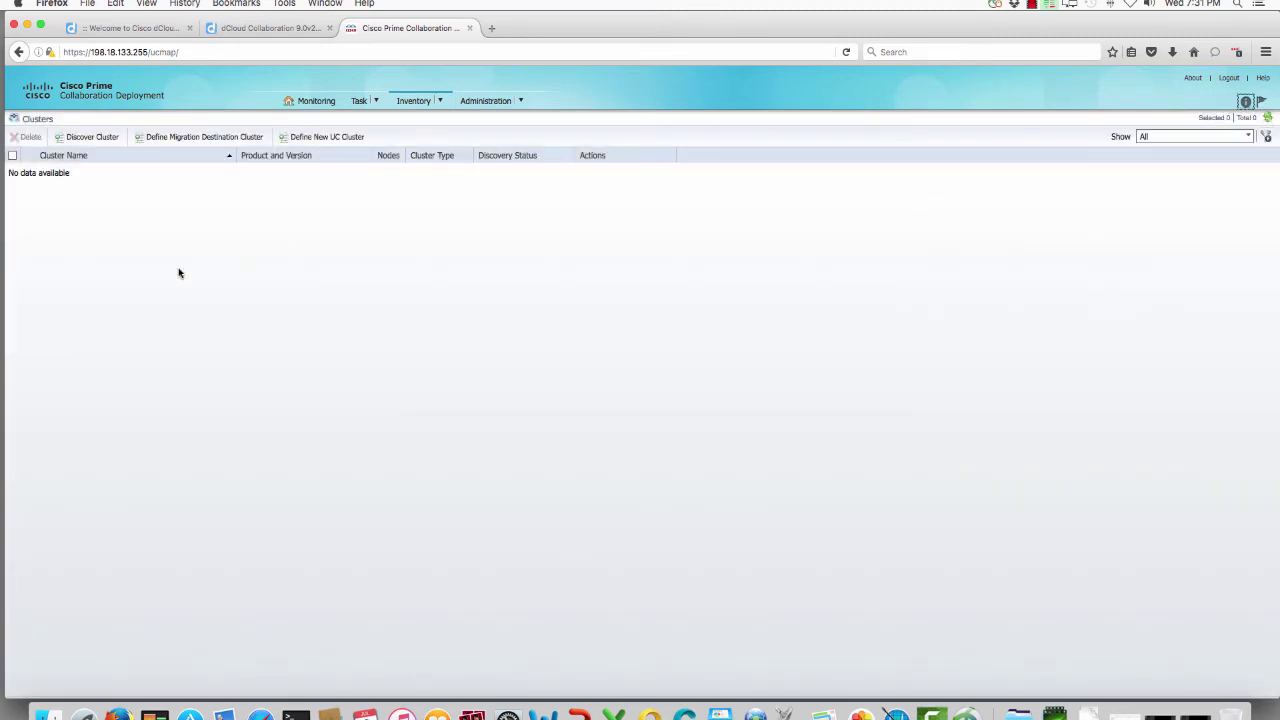
pyautogui.click(82, 137)
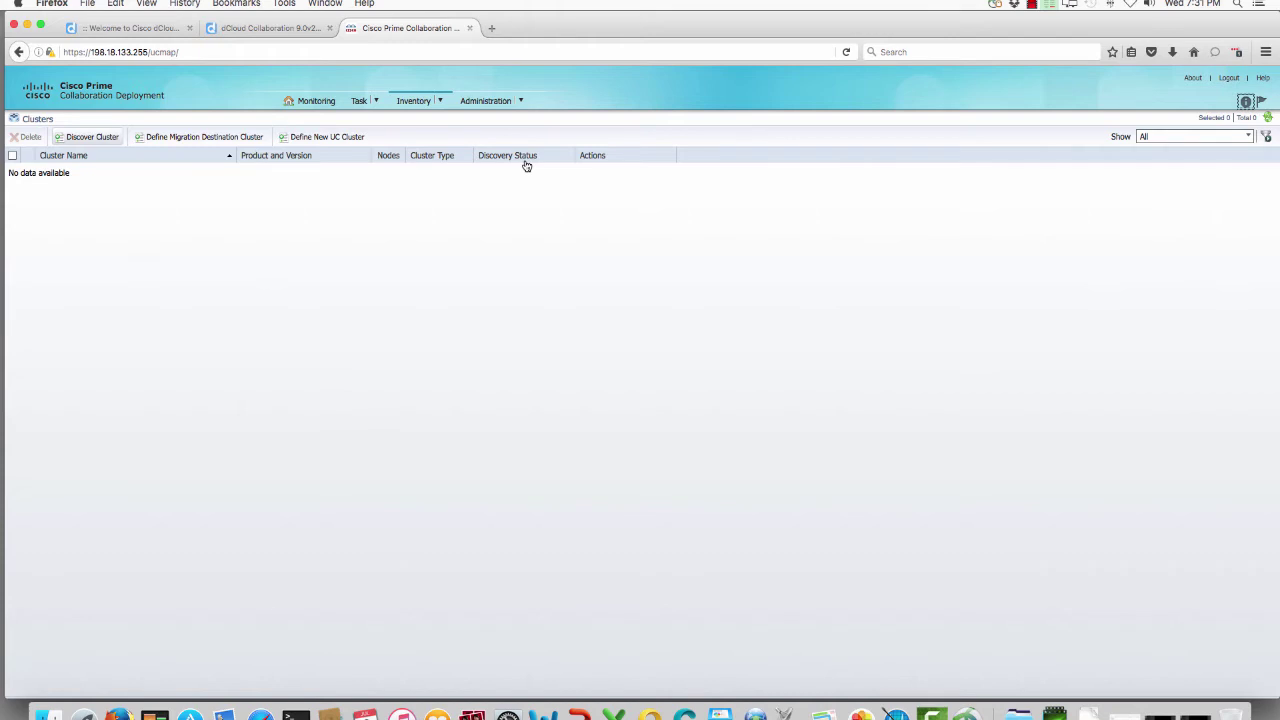
# Step: In the lab guide PDF, select the publisher address 198.18.133.3
pyautogui.hotkey('ctrl', 'shift', 'Tab')
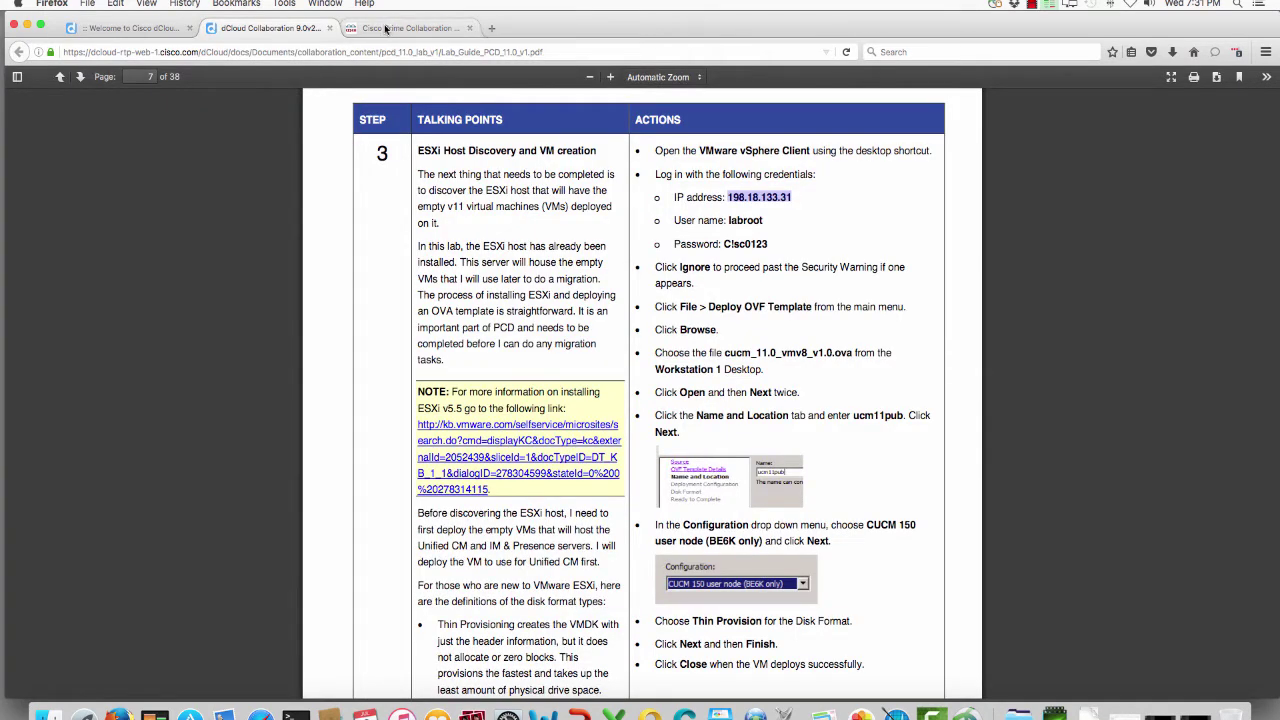
pyautogui.scroll(5, 774, 250)
pyautogui.scroll(15, 774, 250)
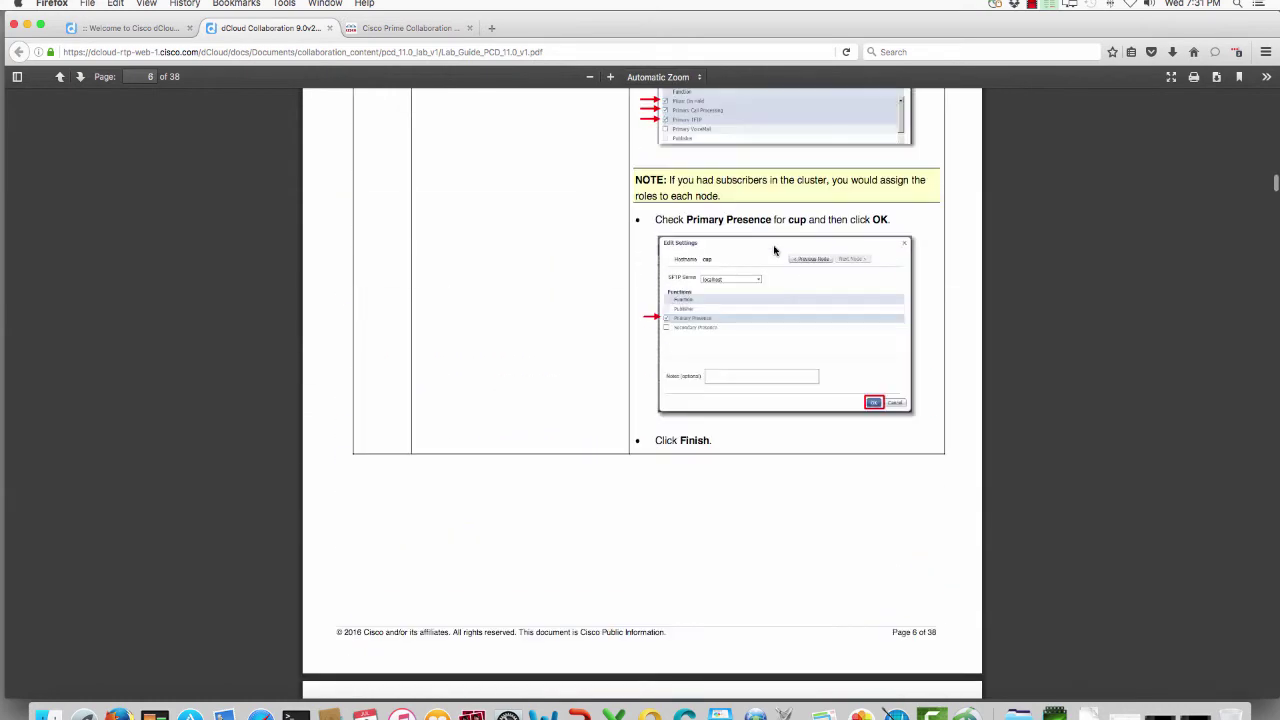
pyautogui.scroll(1, 774, 250)
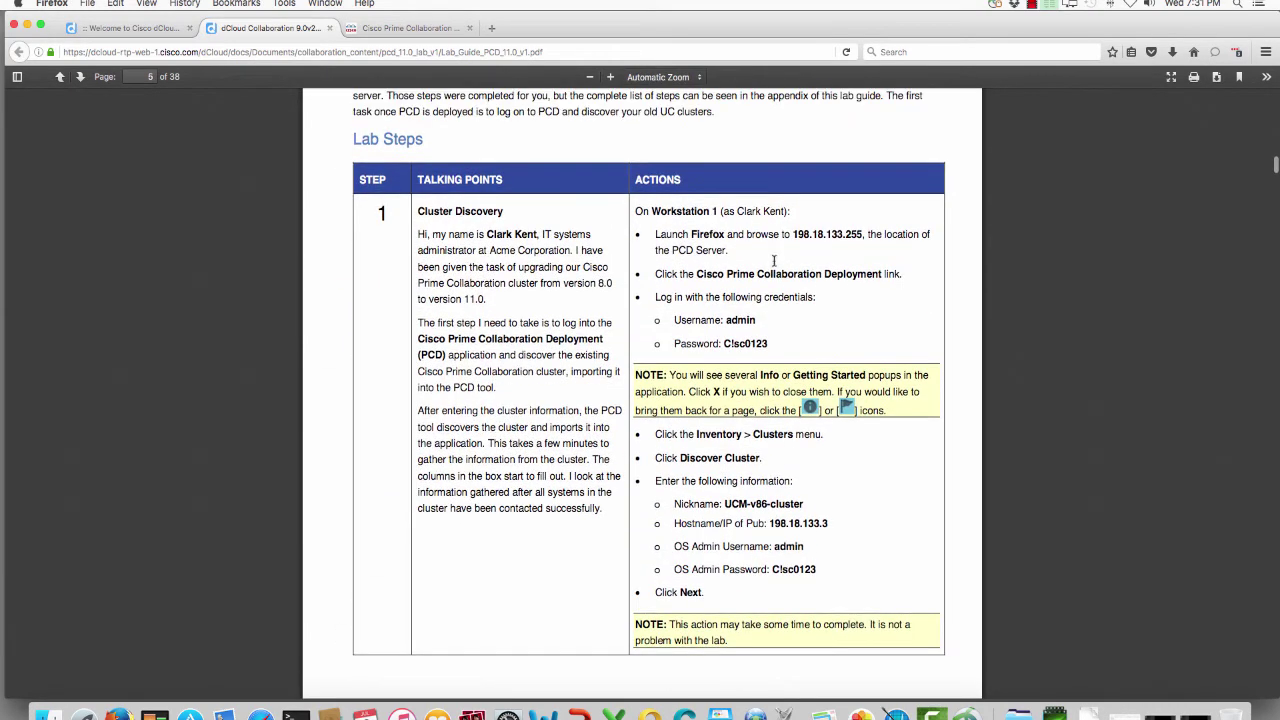
pyautogui.moveTo(835, 527)
pyautogui.mouseDown()
pyautogui.moveTo(776, 528)
pyautogui.moveTo(829, 528)
pyautogui.mouseUp()
pyautogui.press('super+c')
pyautogui.click(790, 526)
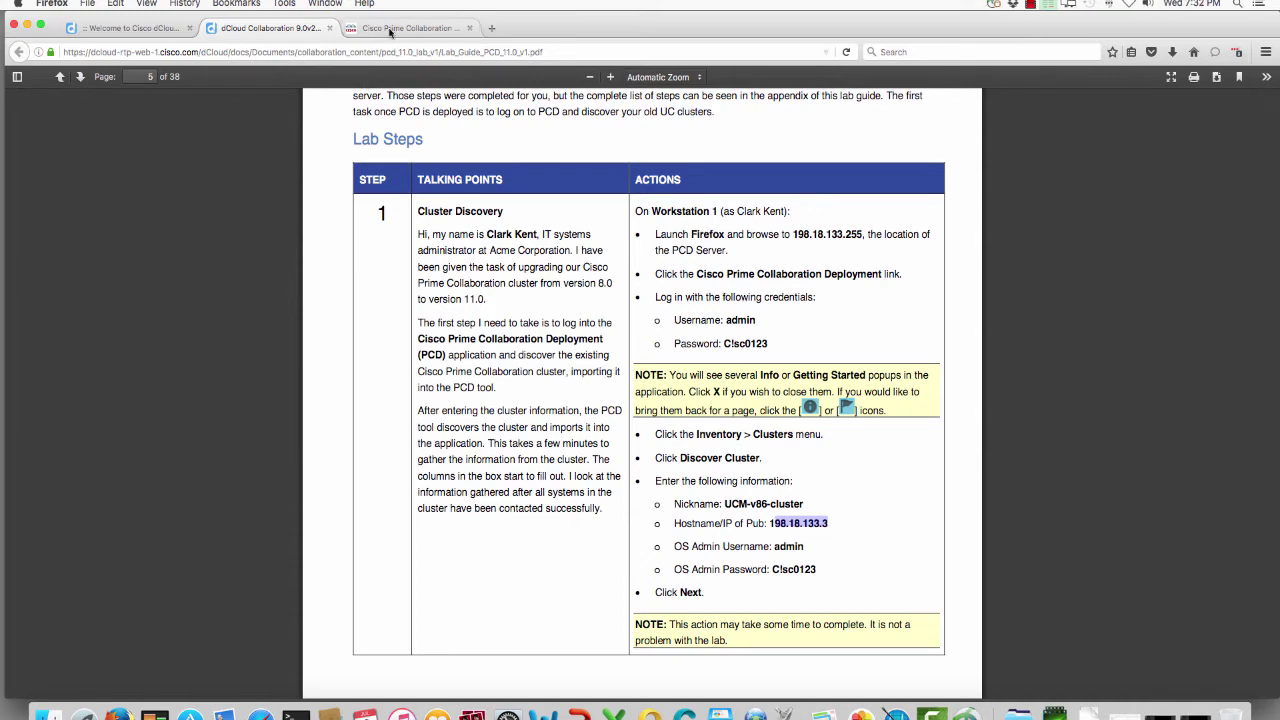
# Step: Enter cluster nickname '86 Cluster' and publisher address 198.18.133.3 in the discovery form
pyautogui.click(352, 24)
pyautogui.click(515, 303)
pyautogui.write('86 Cluster')
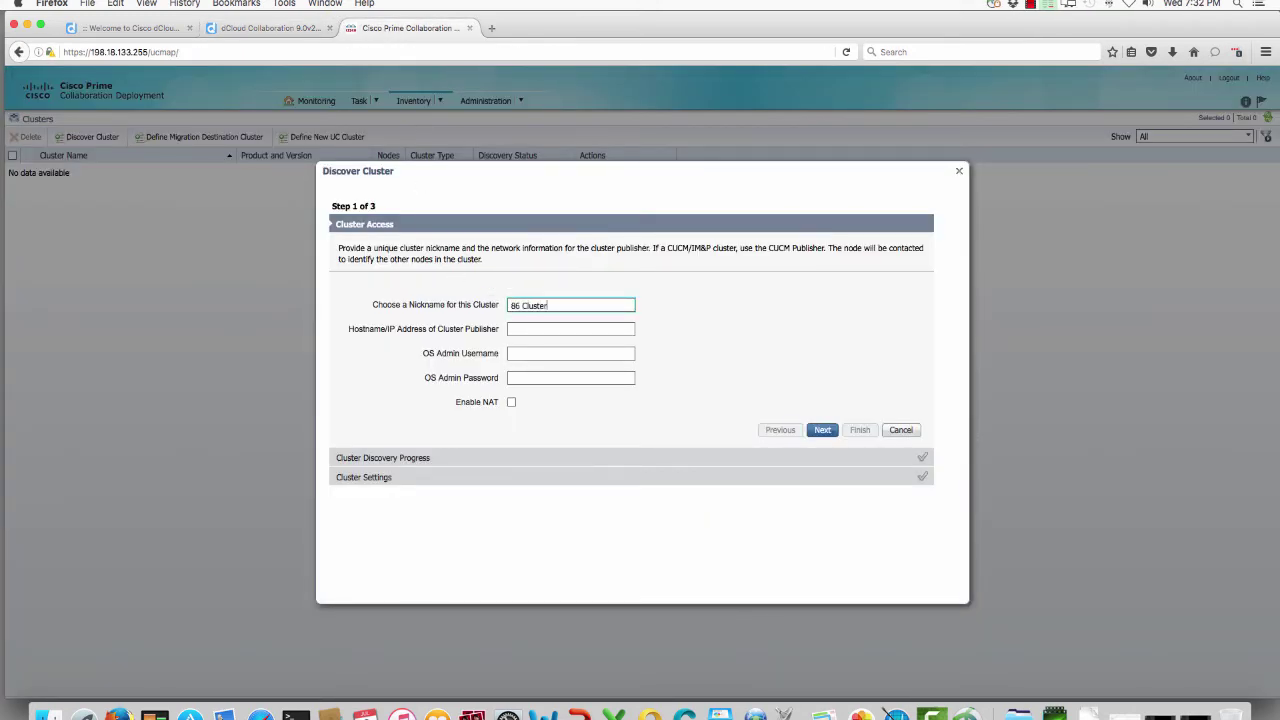
pyautogui.press('Tab')
pyautogui.press('super+v')
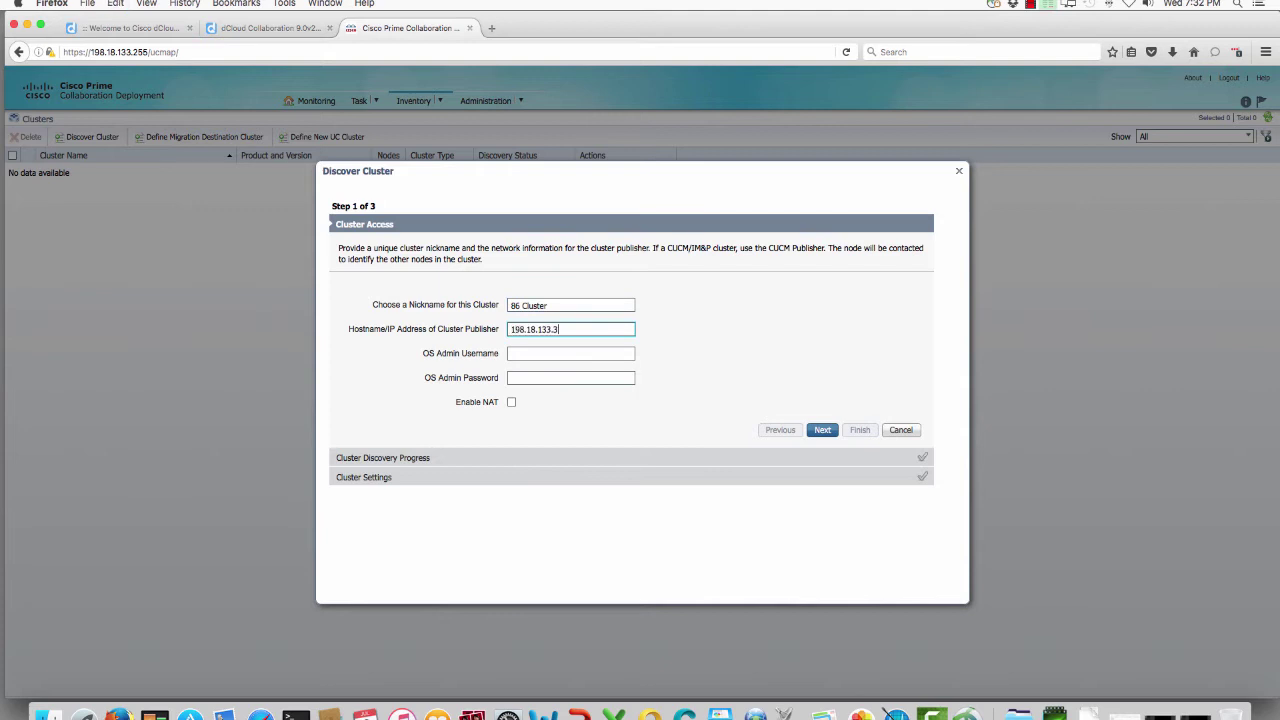
pyautogui.press('Tab')
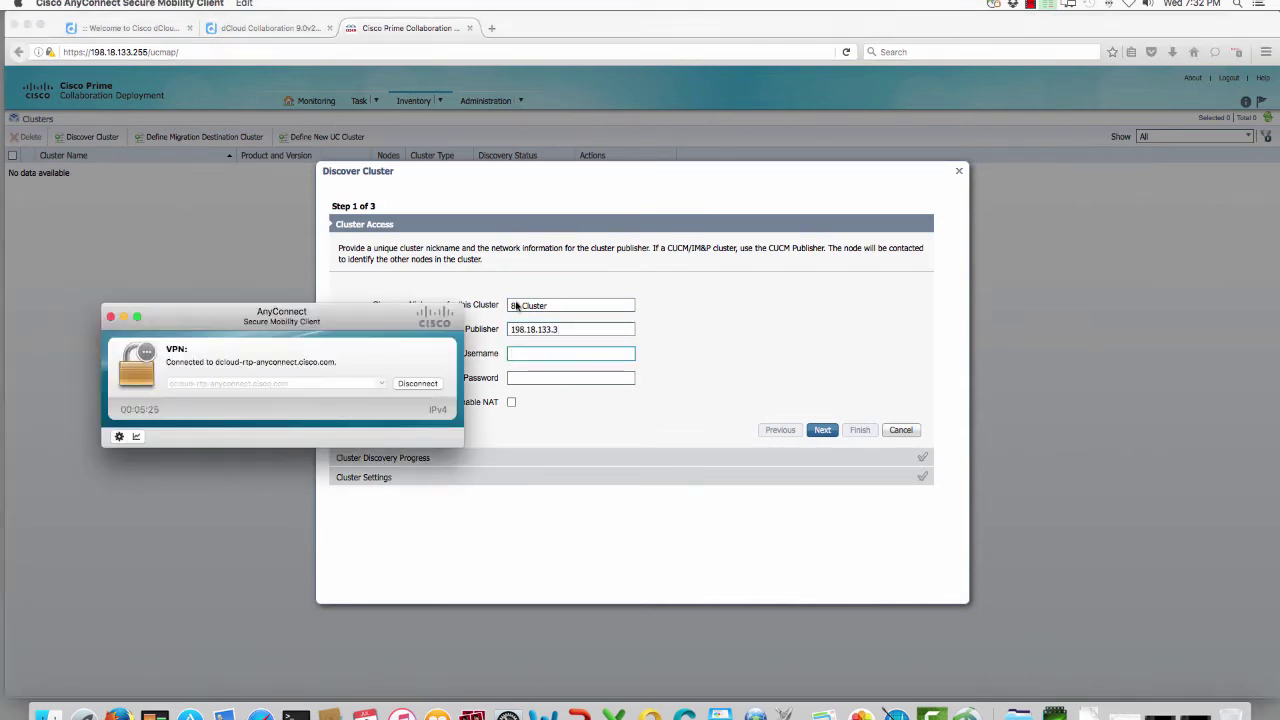
# Step: Enter the OS admin username 'admin' and its password from the lab guide, then start discovery
pyautogui.hotkey('ctrl', 'shift', 'Tab')
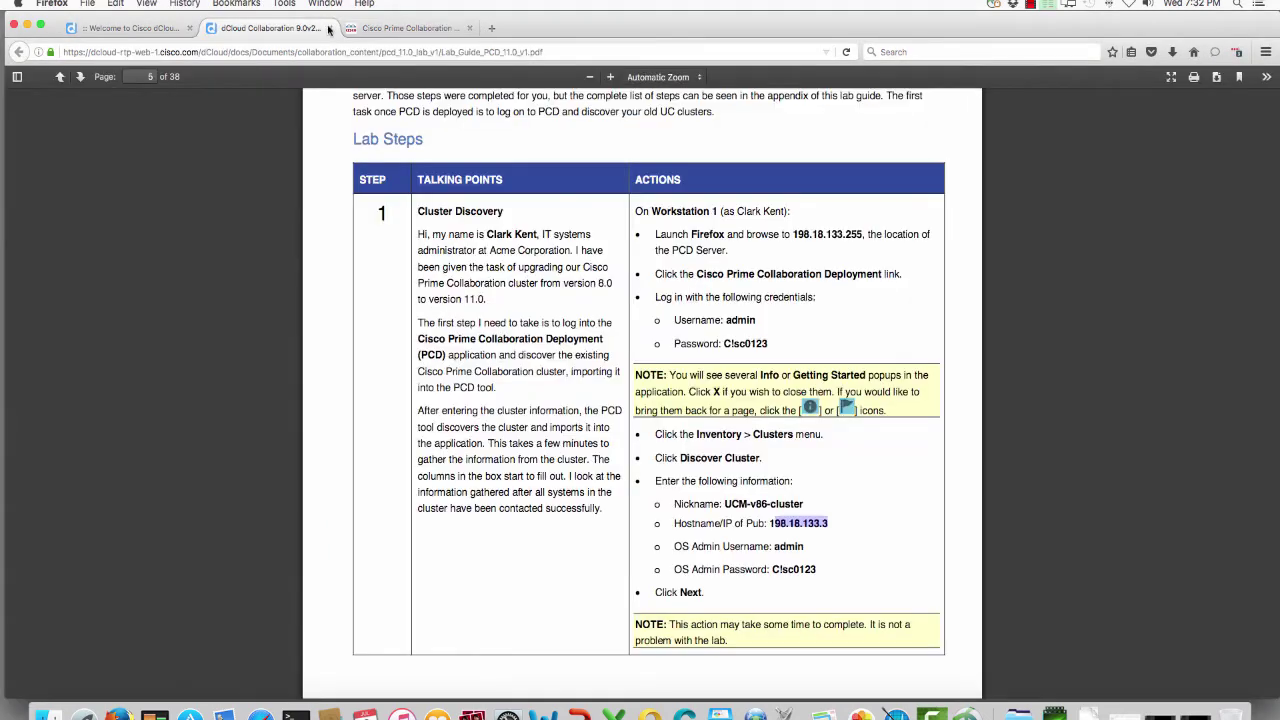
pyautogui.click(410, 28)
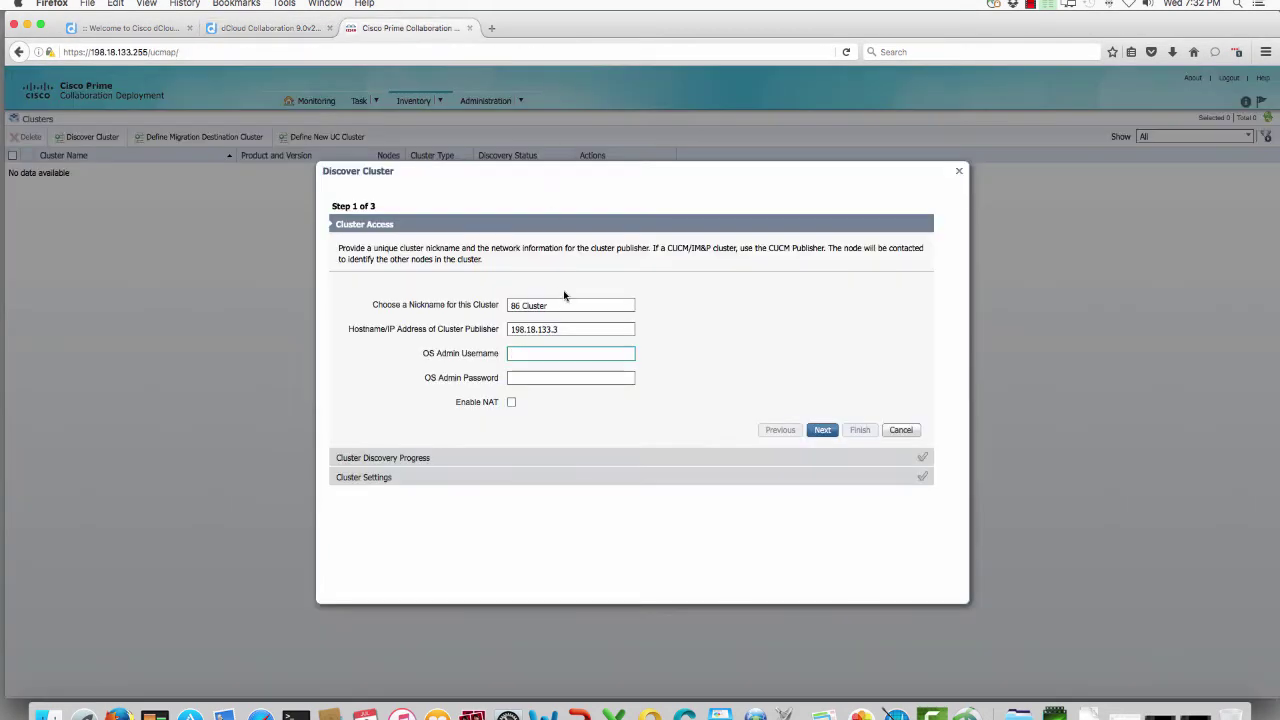
pyautogui.write('admin')
pyautogui.press('Tab')
pyautogui.write('••••••••')
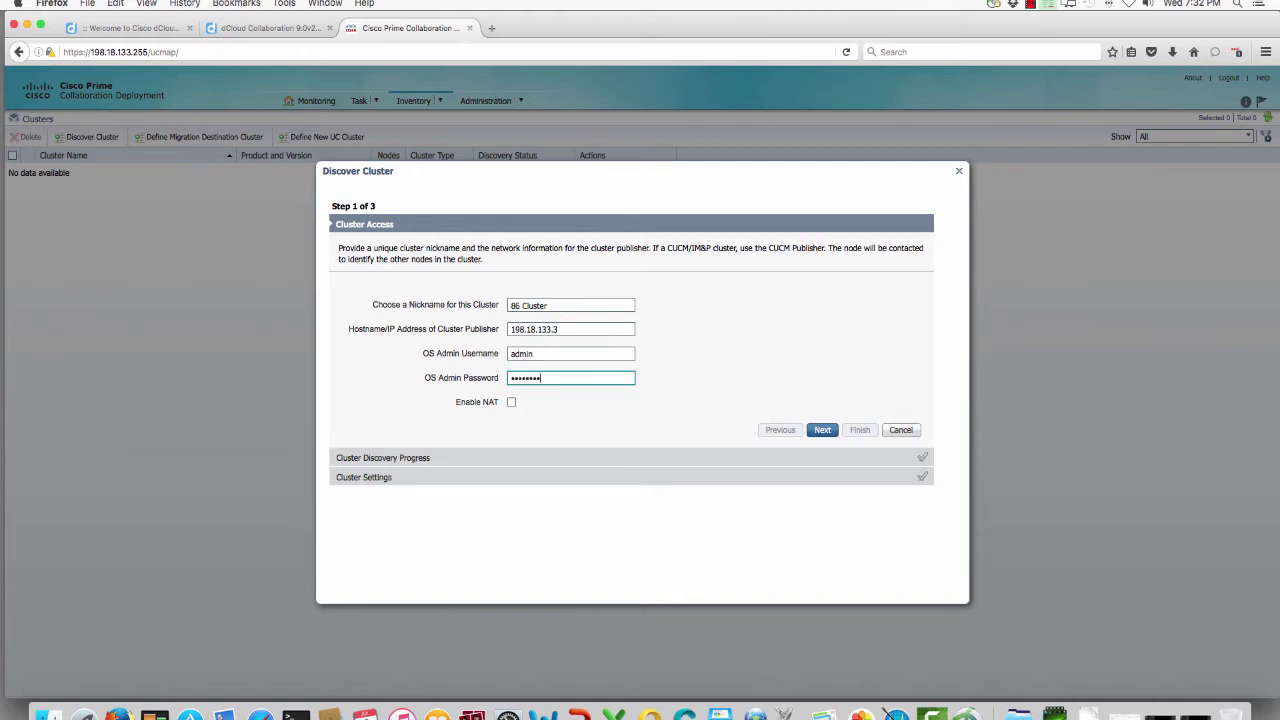
pyautogui.click(815, 429)
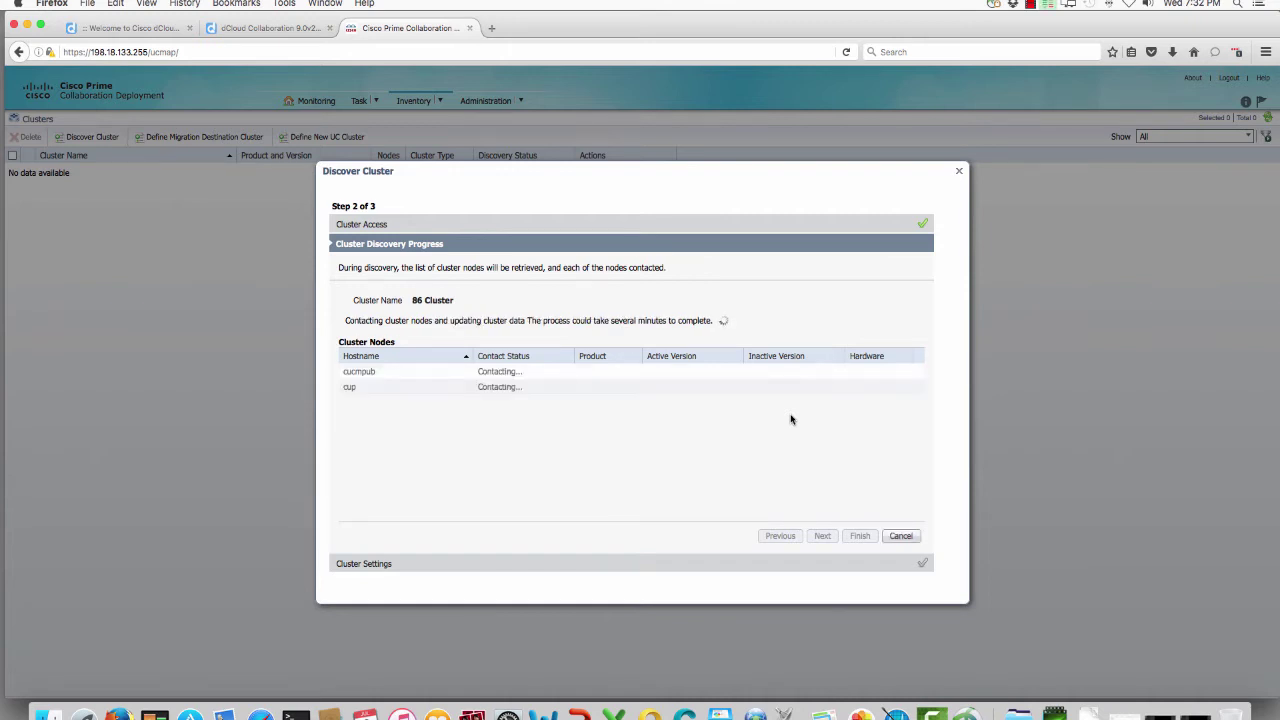
# Step: Browse to 198.18.133.3 in a new tab, open Unified Communications Manager, and accept its certificate exception
pyautogui.click(491, 28)
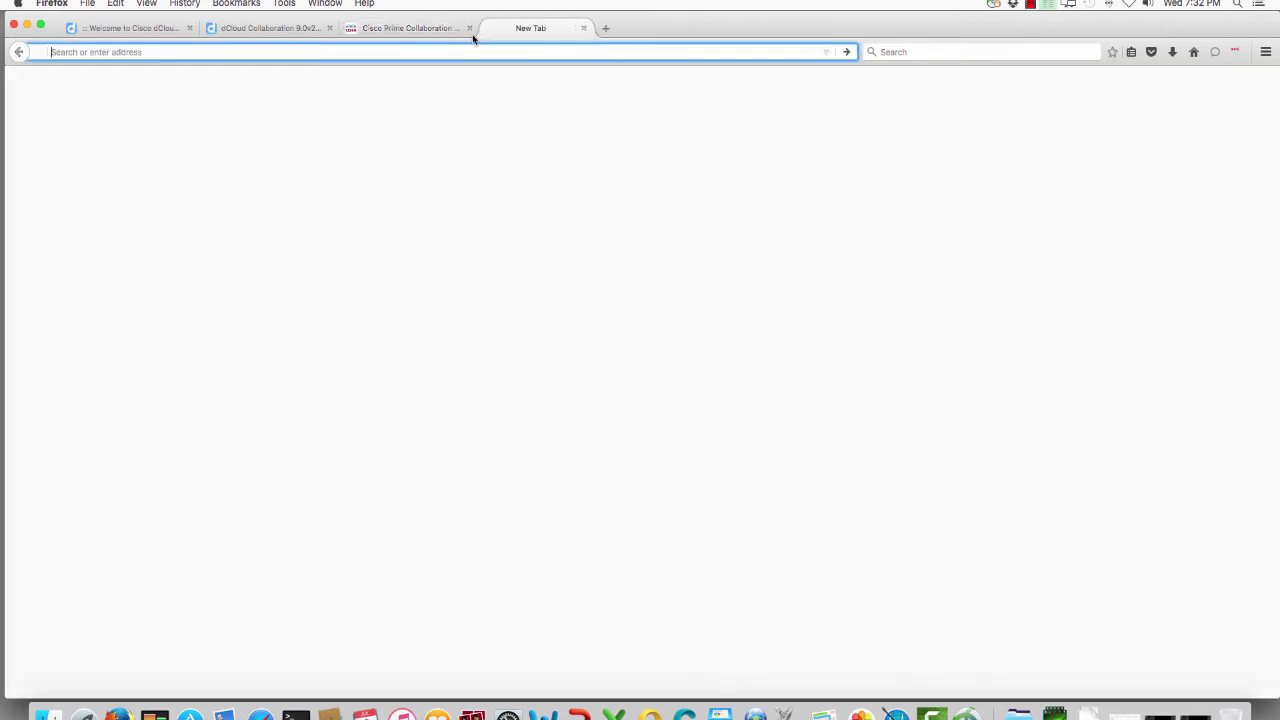
pyautogui.write('198.18.133.3')
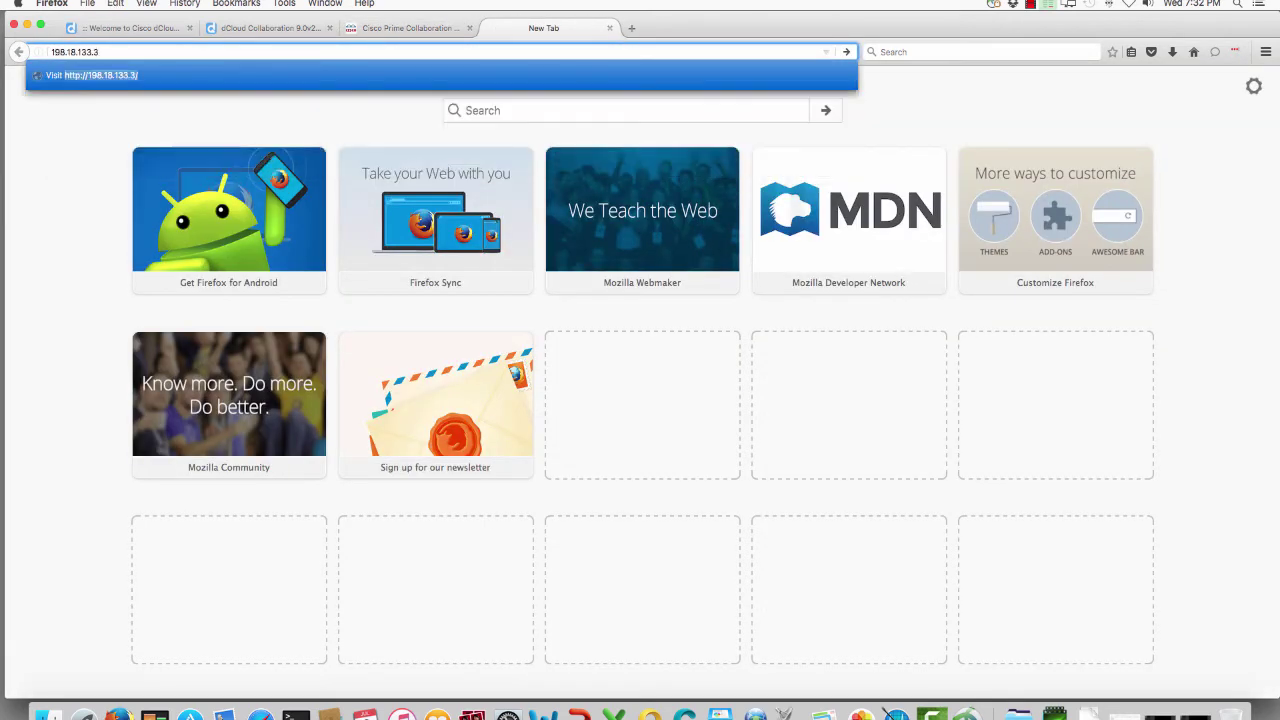
pyautogui.press('Return')
pyautogui.click(288, 203)
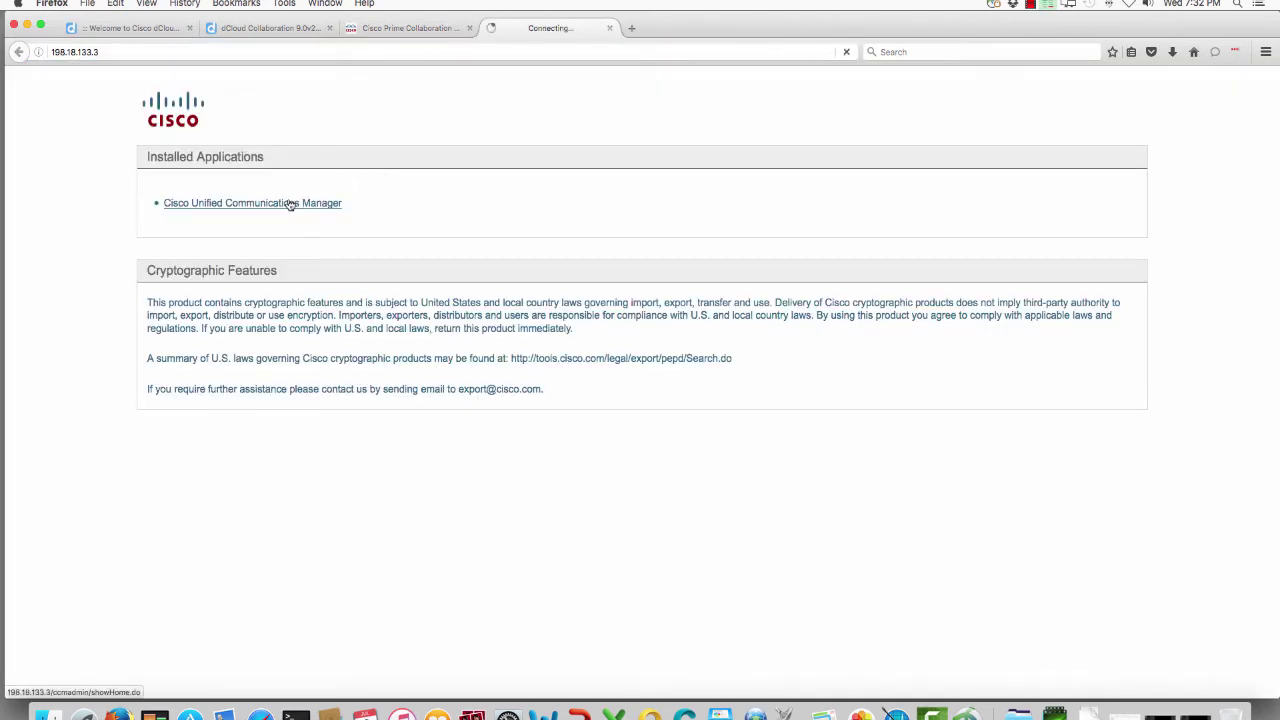
pyautogui.click(732, 372)
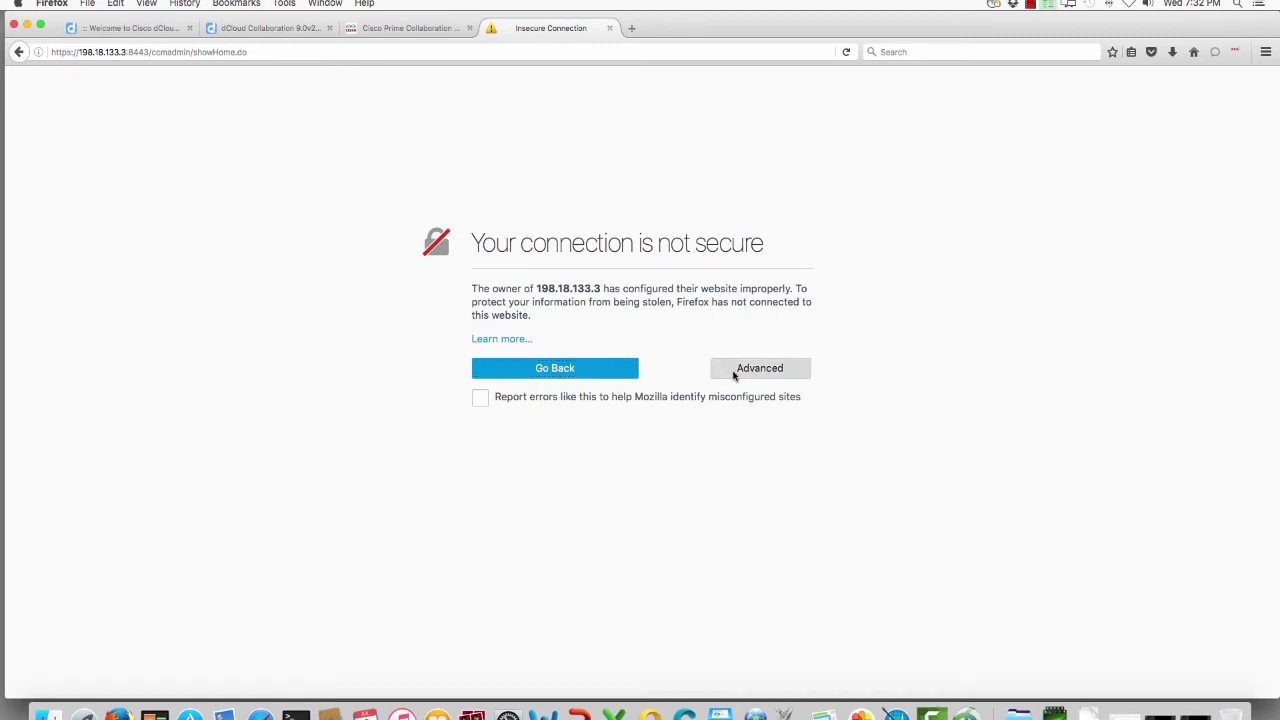
pyautogui.click(549, 519)
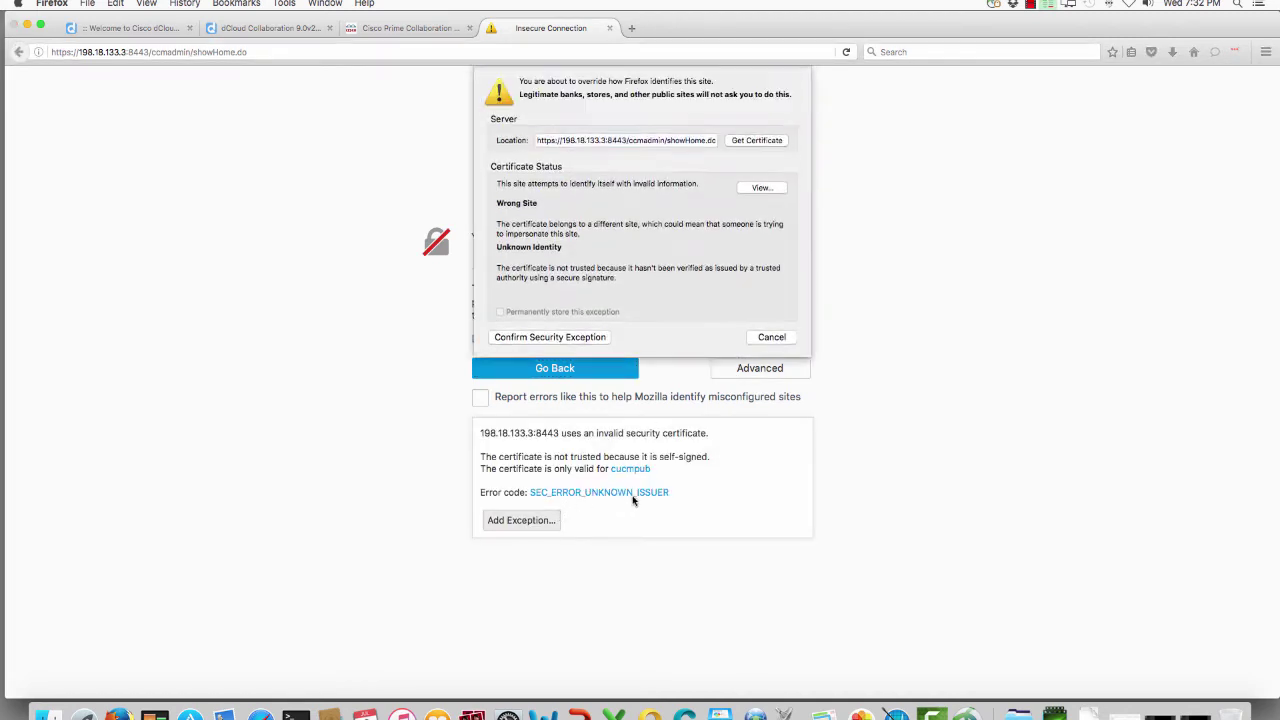
pyautogui.click(600, 336)
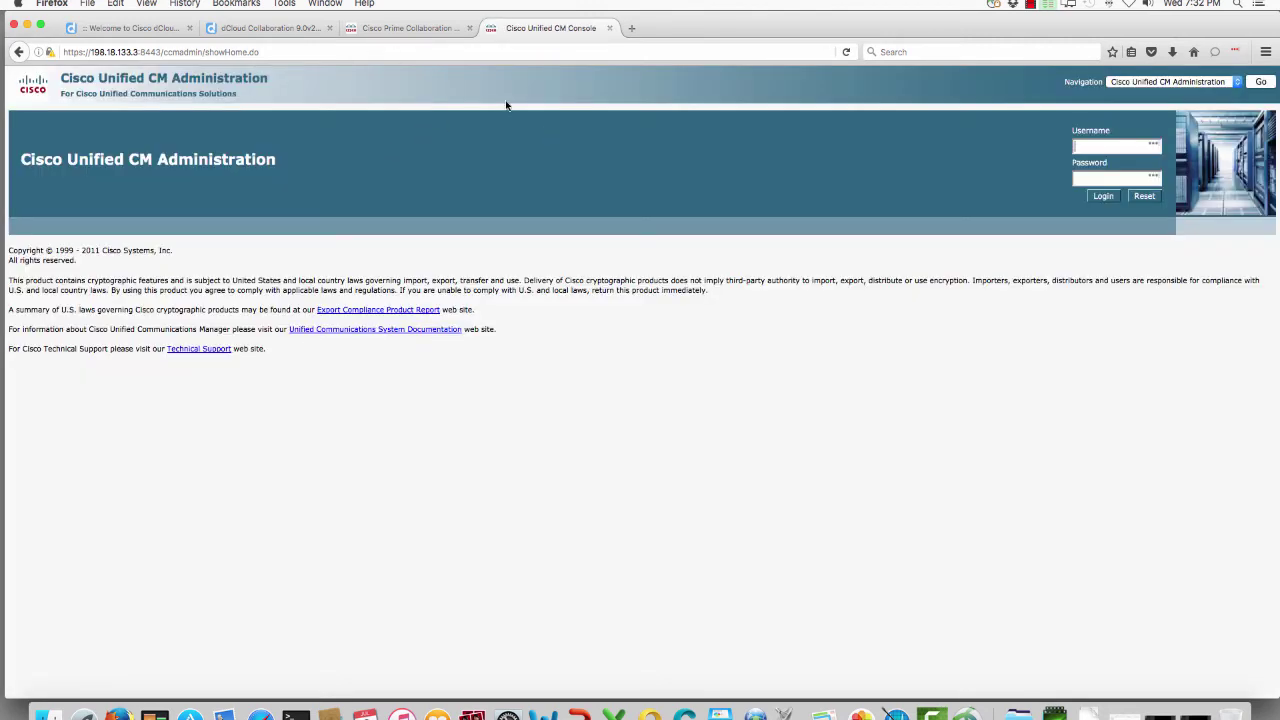
# Step: Log in to CM Administration as admin, save the site login, and check version 8.6.2.10000-14
pyautogui.write('admin')
pyautogui.write('••••••••')
pyautogui.press('Return')
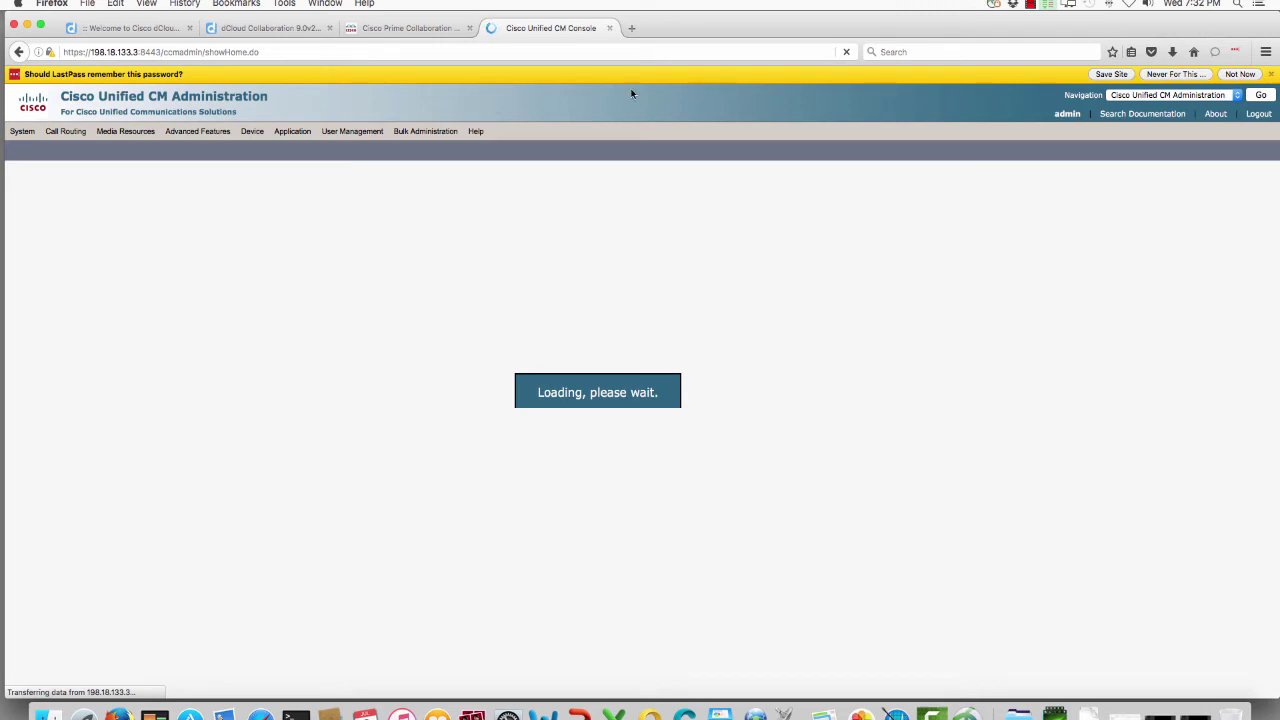
pyautogui.click(1108, 75)
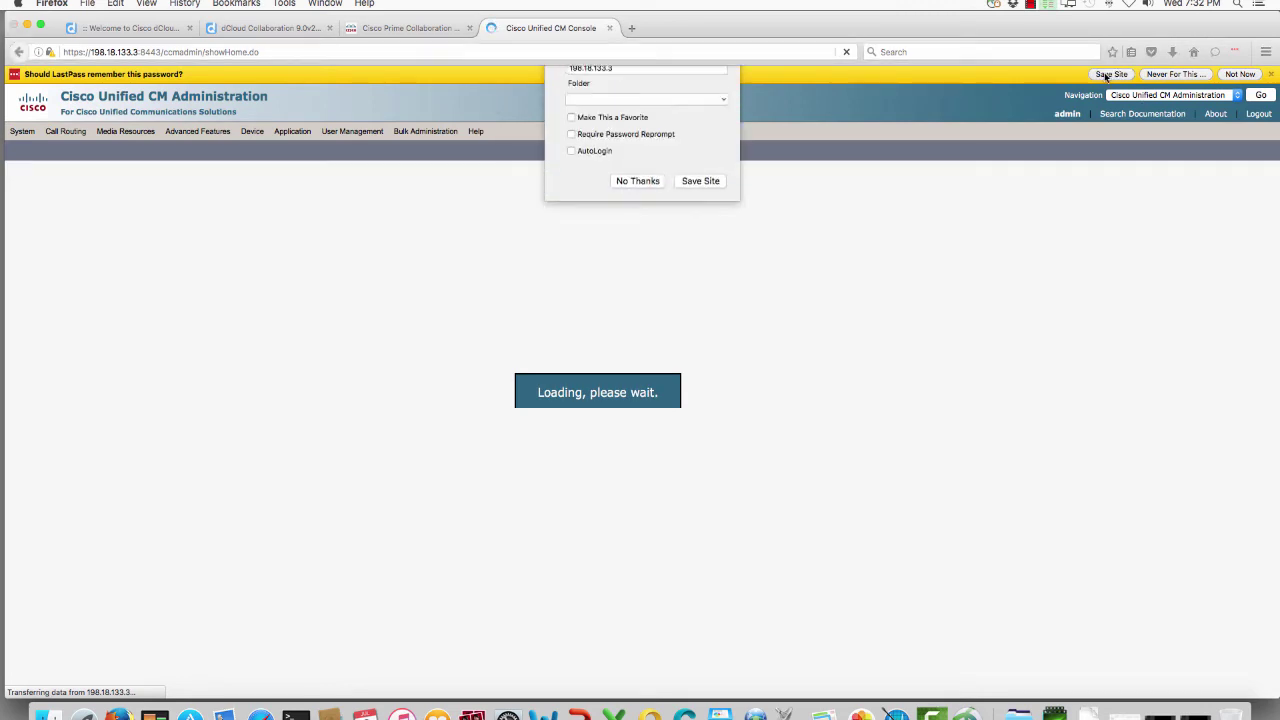
pyautogui.click(693, 240)
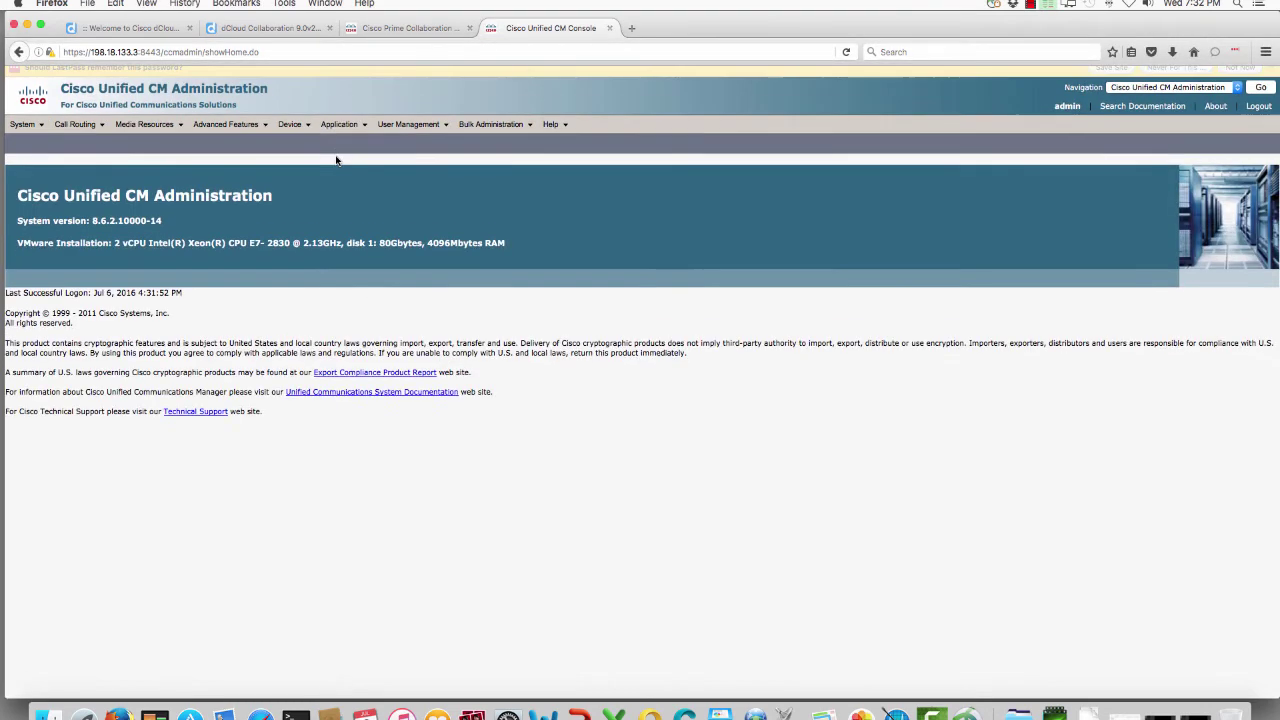
pyautogui.moveTo(164, 210); pyautogui.dragTo(76, 210)
pyautogui.click(185, 211)
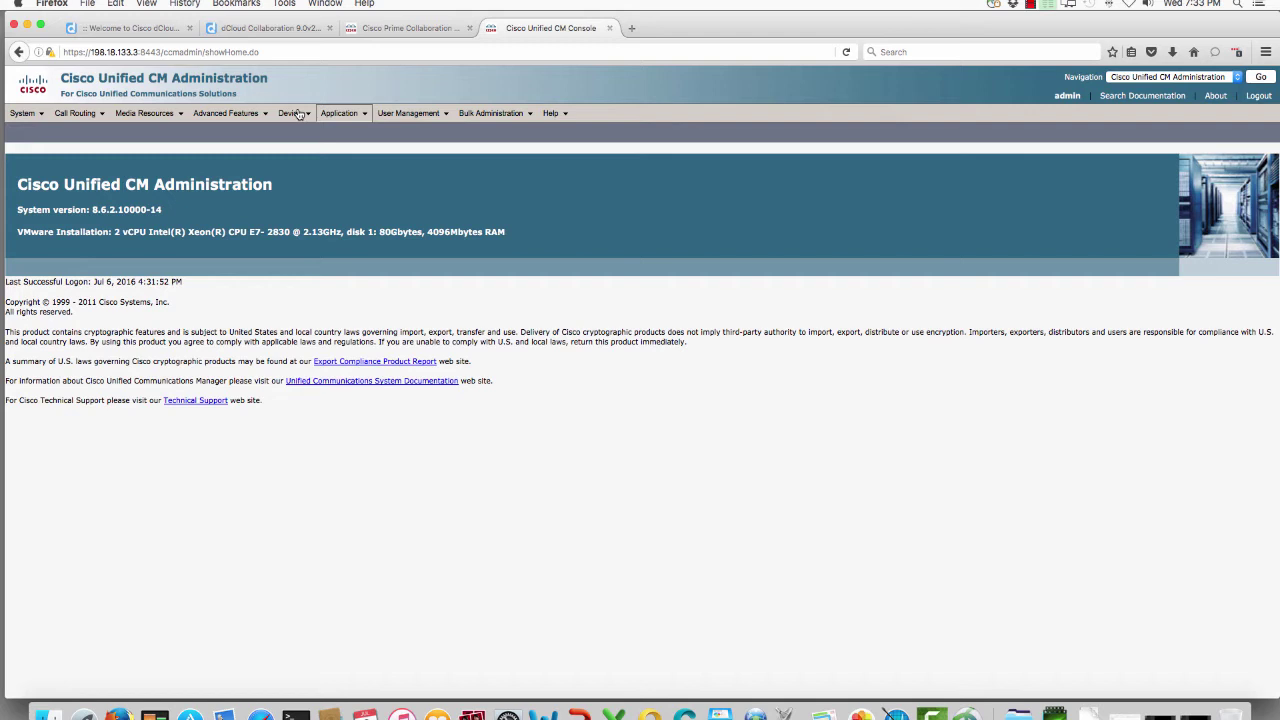
# Step: List all configured phones, gateways and trunks, finding the single SIP trunk CUP-Trunk
pyautogui.click(298, 114)
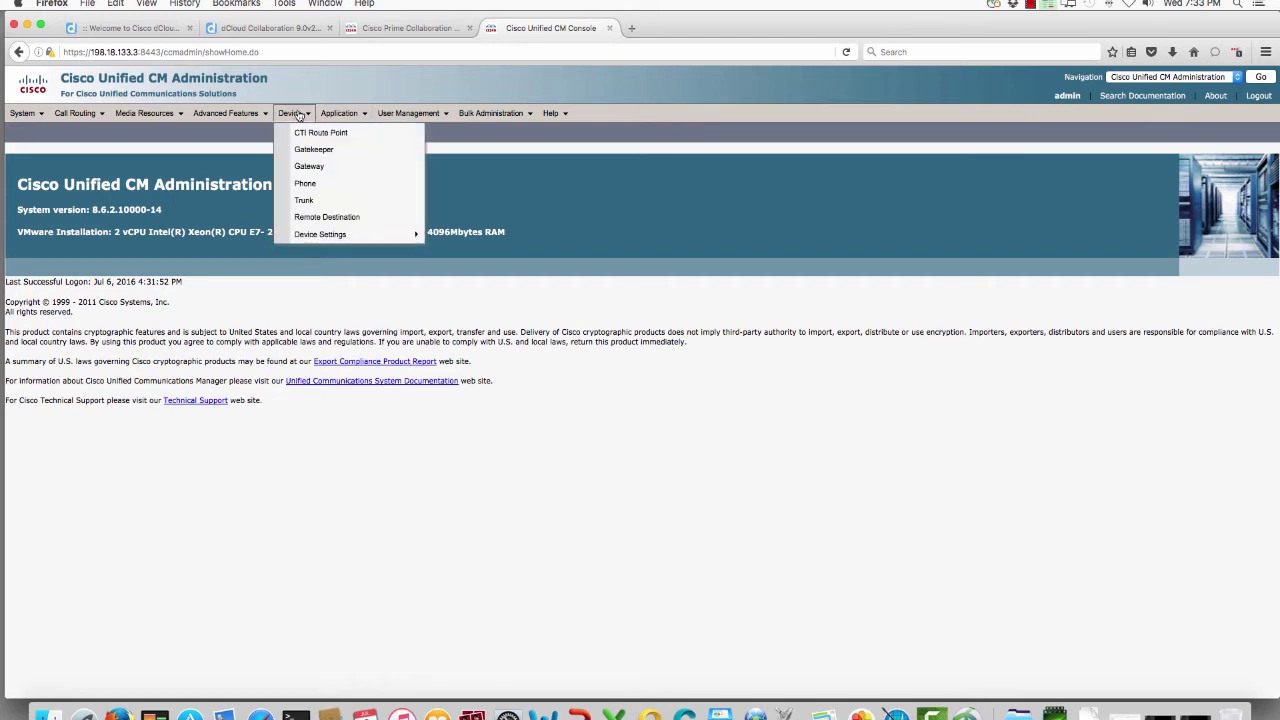
pyautogui.click(315, 189)
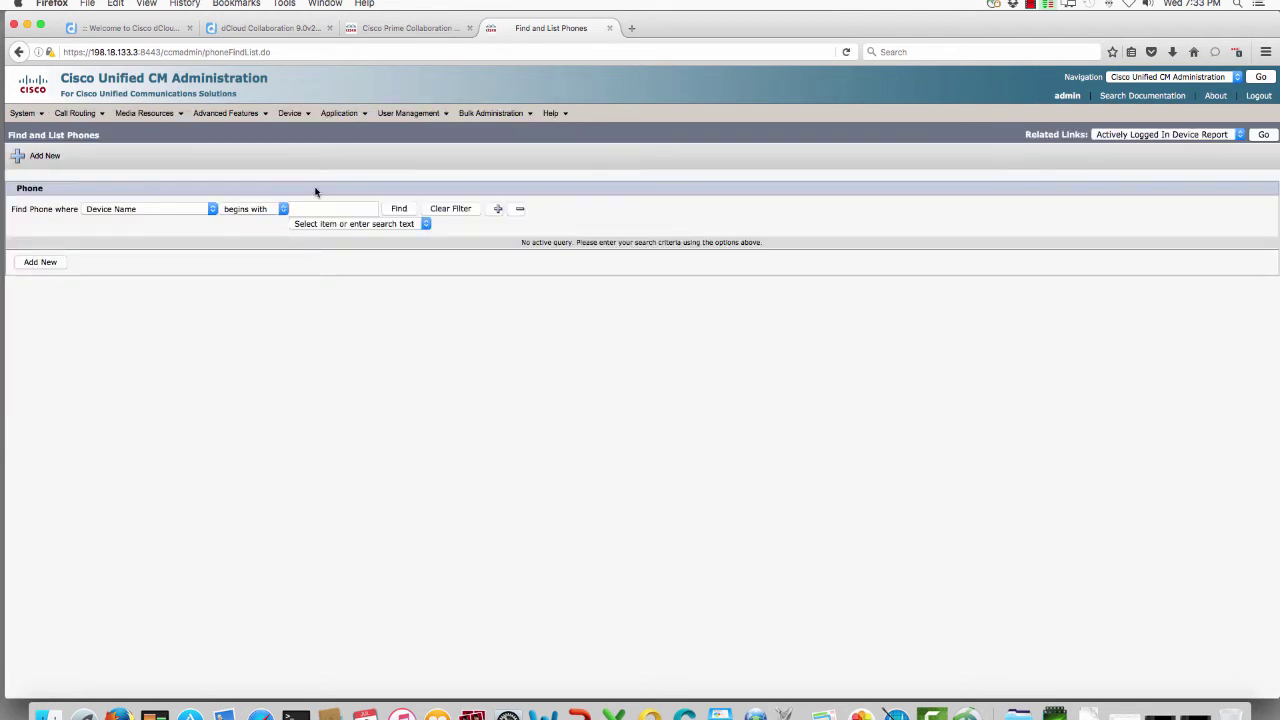
pyautogui.click(405, 212)
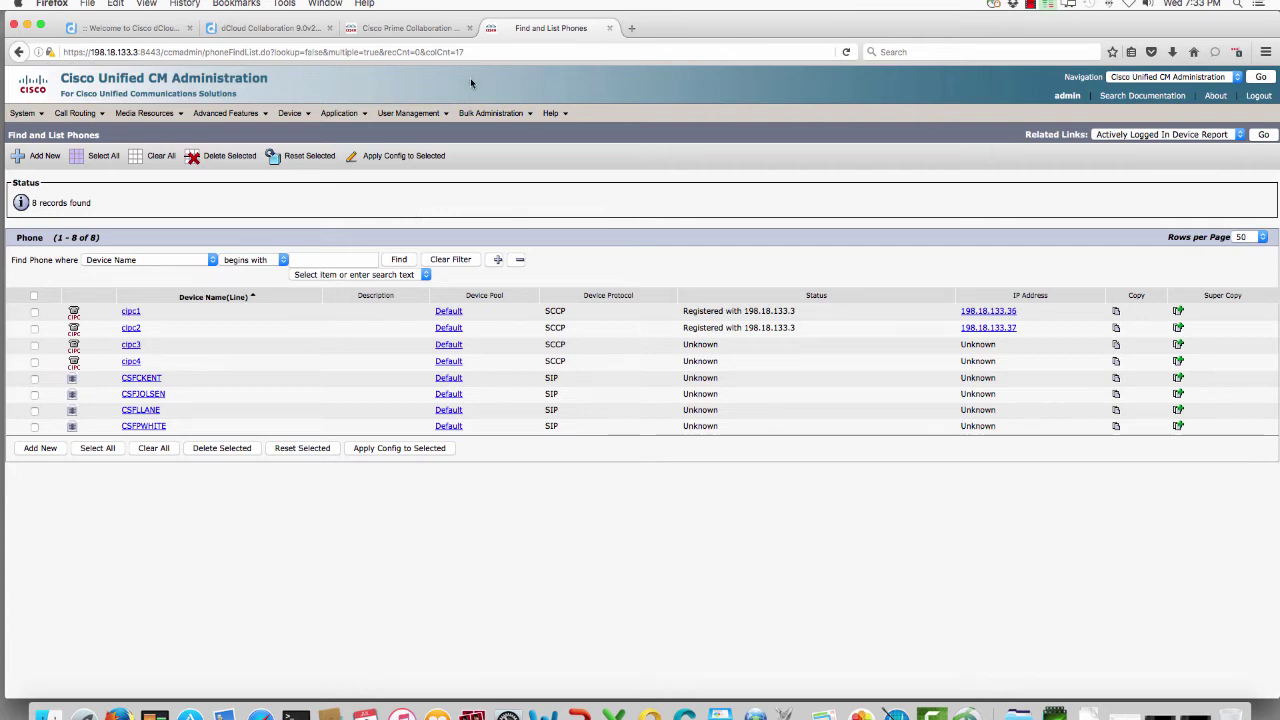
pyautogui.moveTo(371, 117)
pyautogui.moveTo(293, 114)
pyautogui.click(321, 167)
pyautogui.click(457, 213)
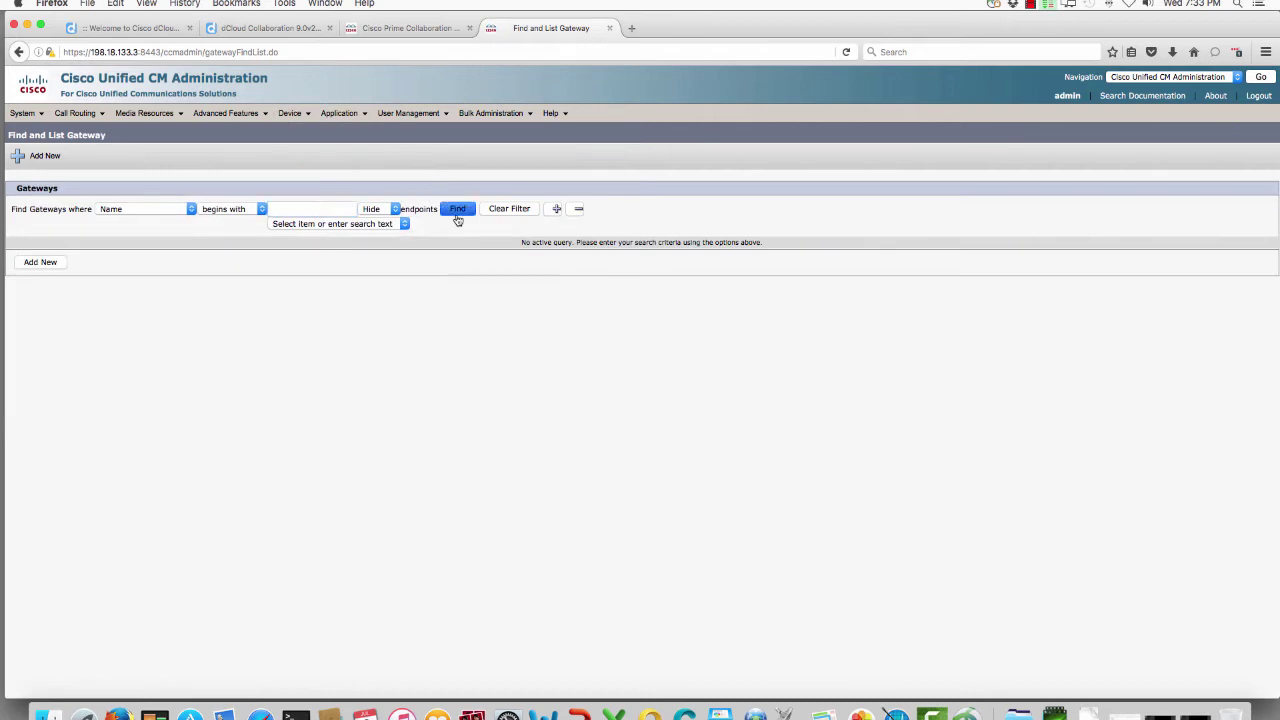
pyautogui.moveTo(293, 114)
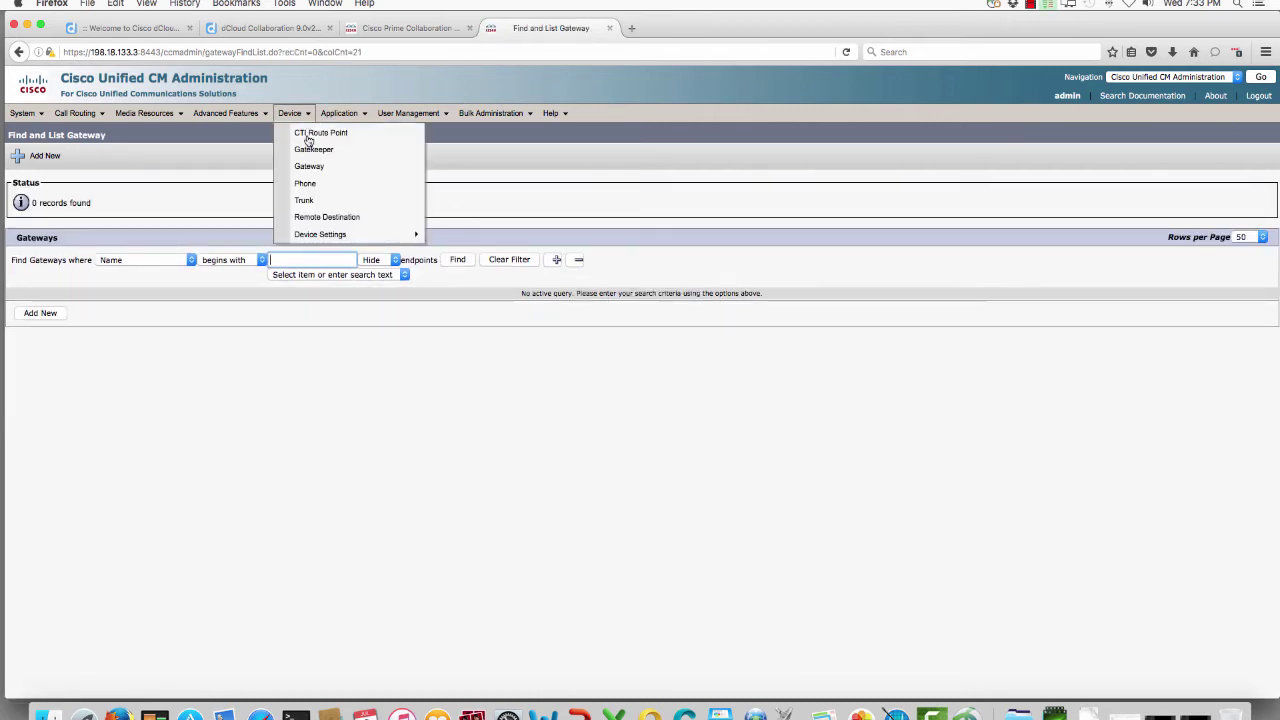
pyautogui.click(326, 203)
pyautogui.click(386, 211)
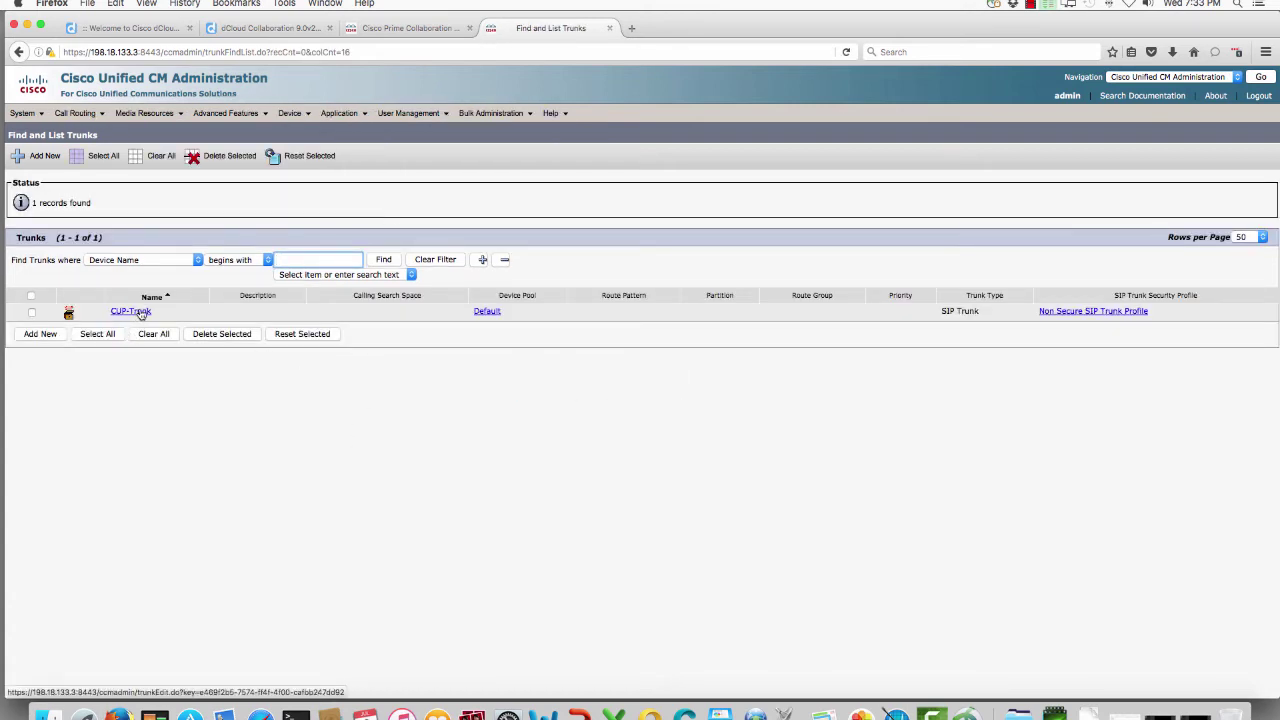
pyautogui.click(257, 226)
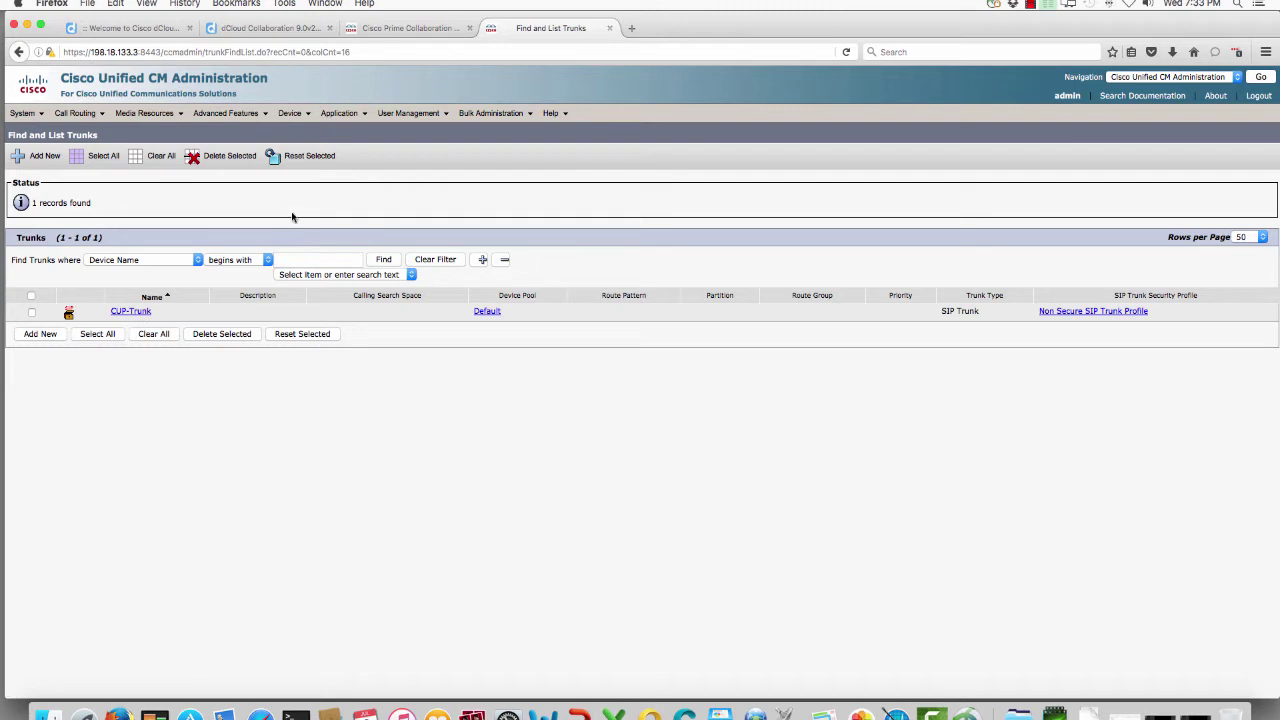
pyautogui.click(420, 29)
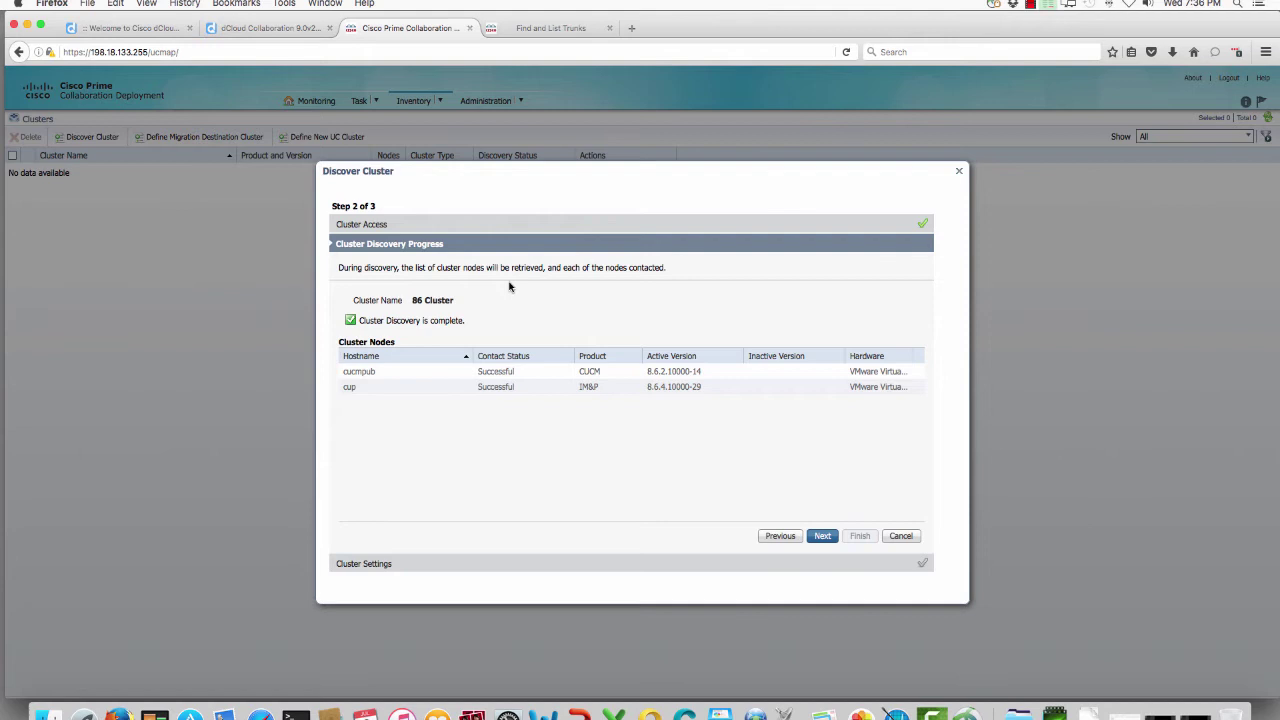
# Step: Advance to Cluster Settings and review cucmpub's node functions without changing its role
pyautogui.click(822, 537)
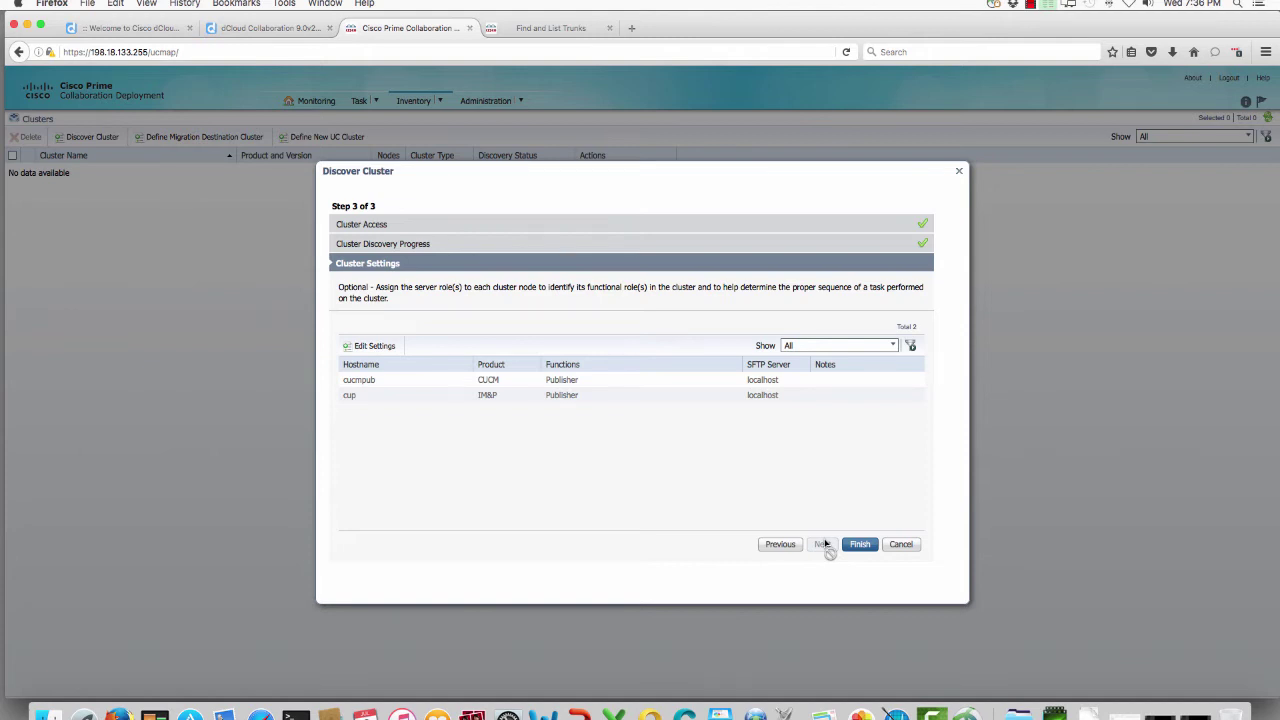
pyautogui.click(857, 549)
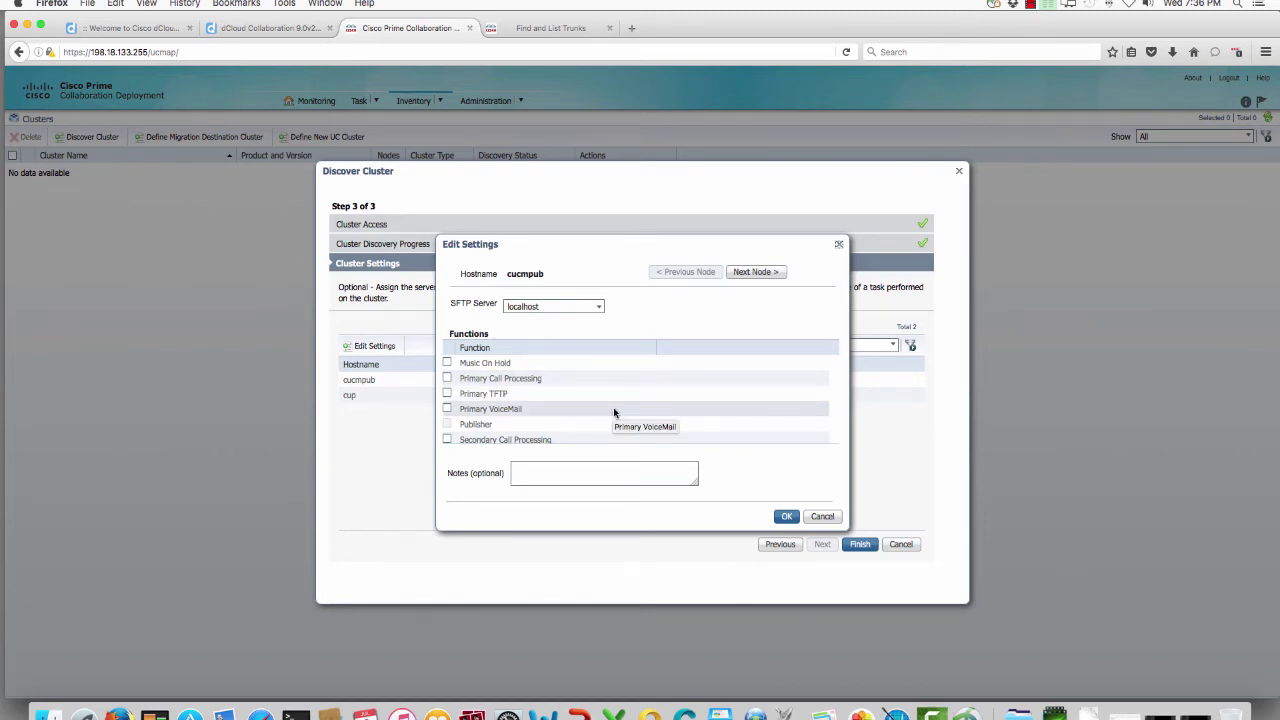
pyautogui.scroll(-2, 614, 413)
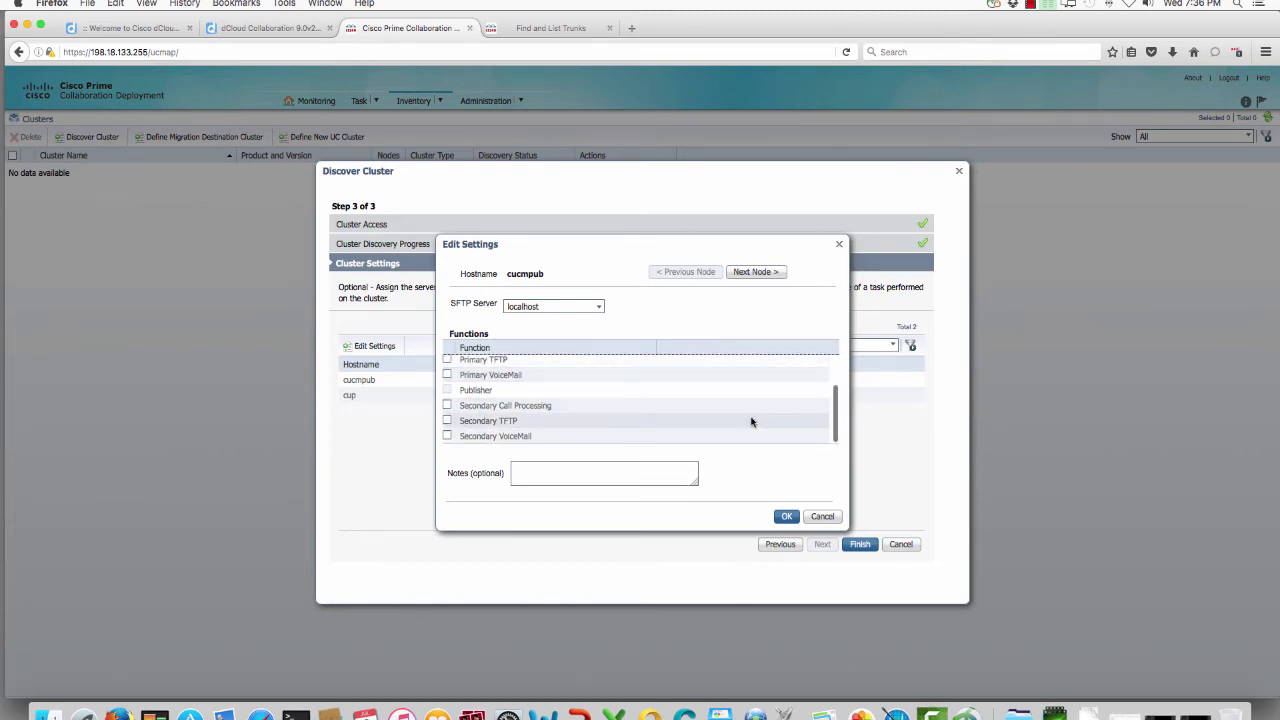
pyautogui.click(822, 516)
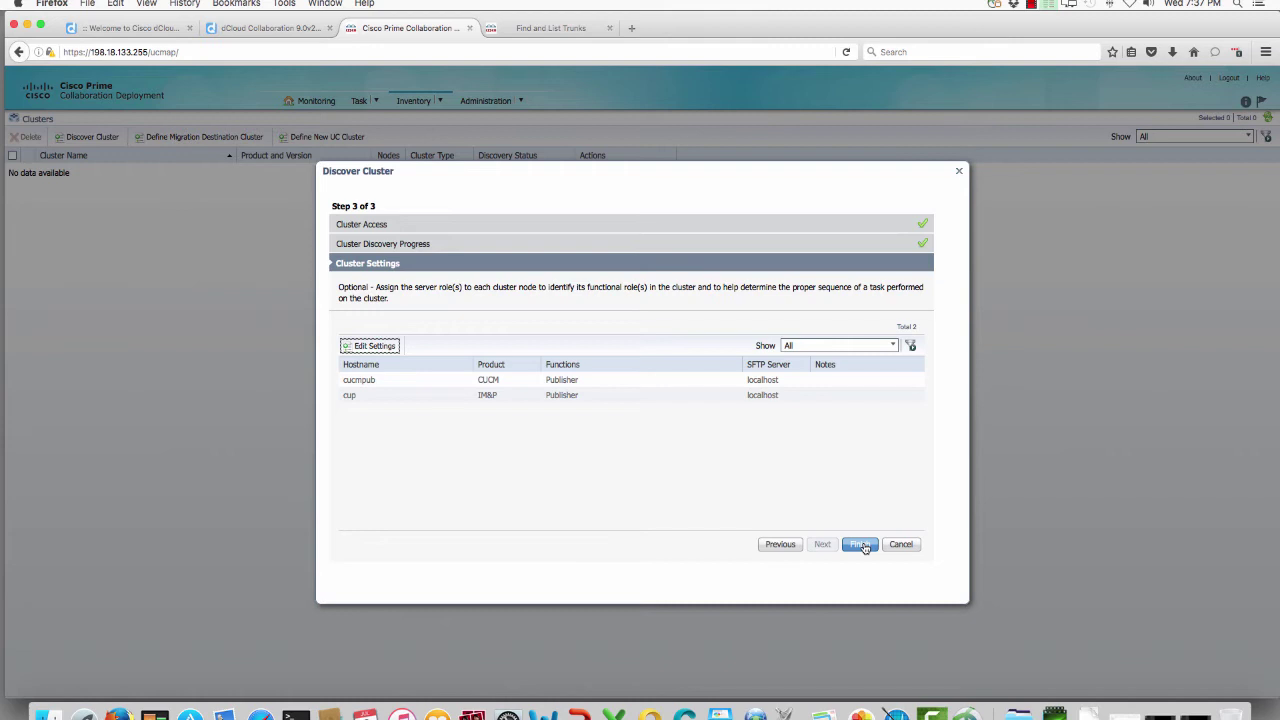
# Step: Finish the wizard so 86 Cluster is added with 2 nodes, discovery Successful
pyautogui.click(862, 545)
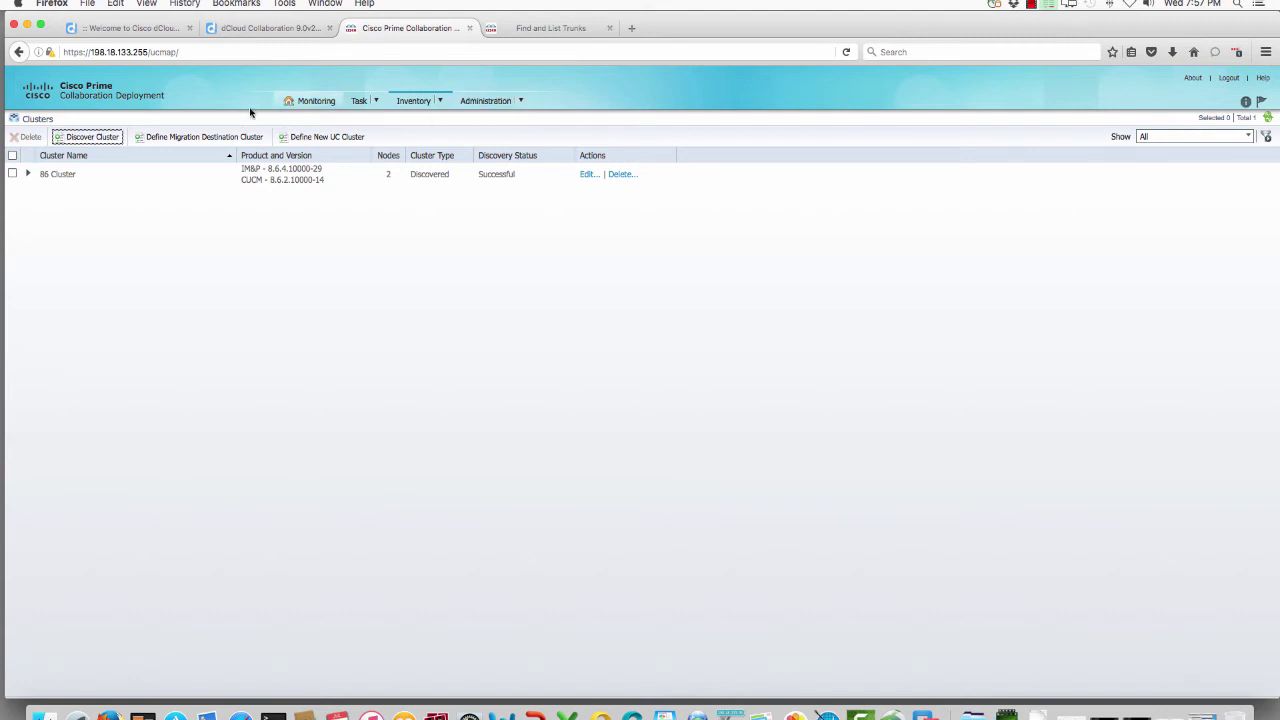
# Step: Define migration destination '11 Cluster' with 86 Cluster as its source and continue to node assignment
pyautogui.click(218, 138)
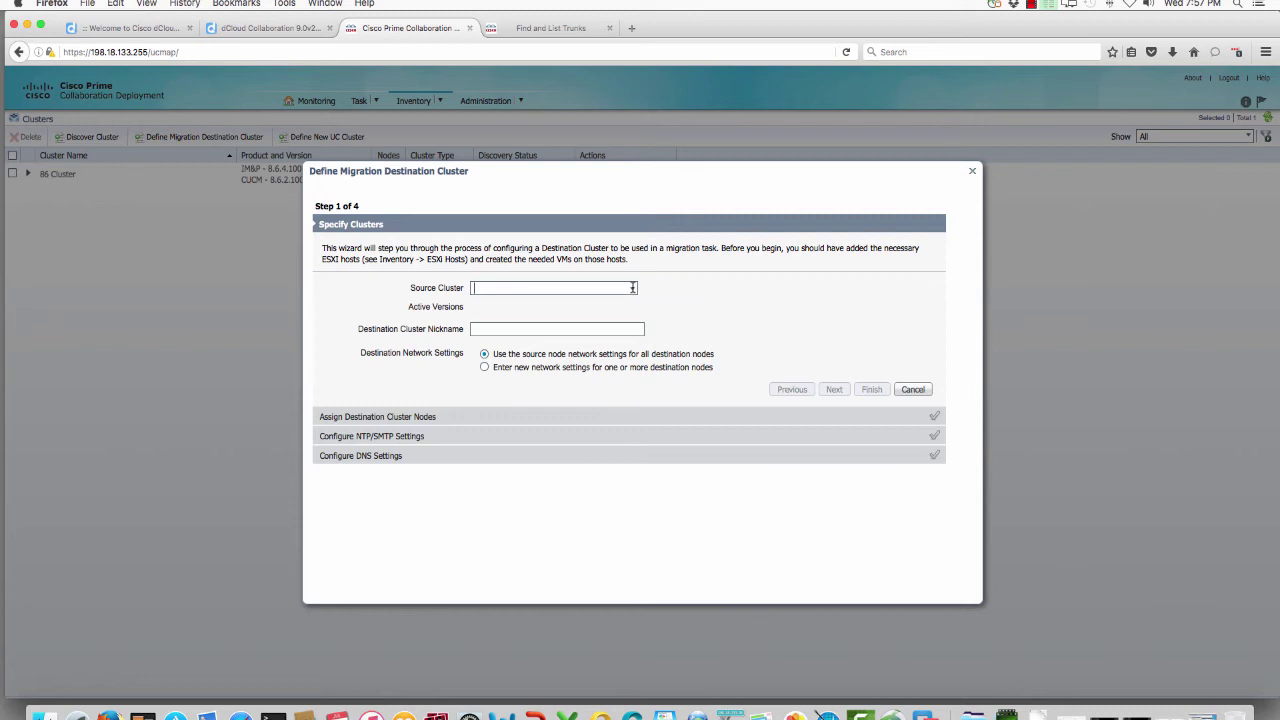
pyautogui.click(633, 290)
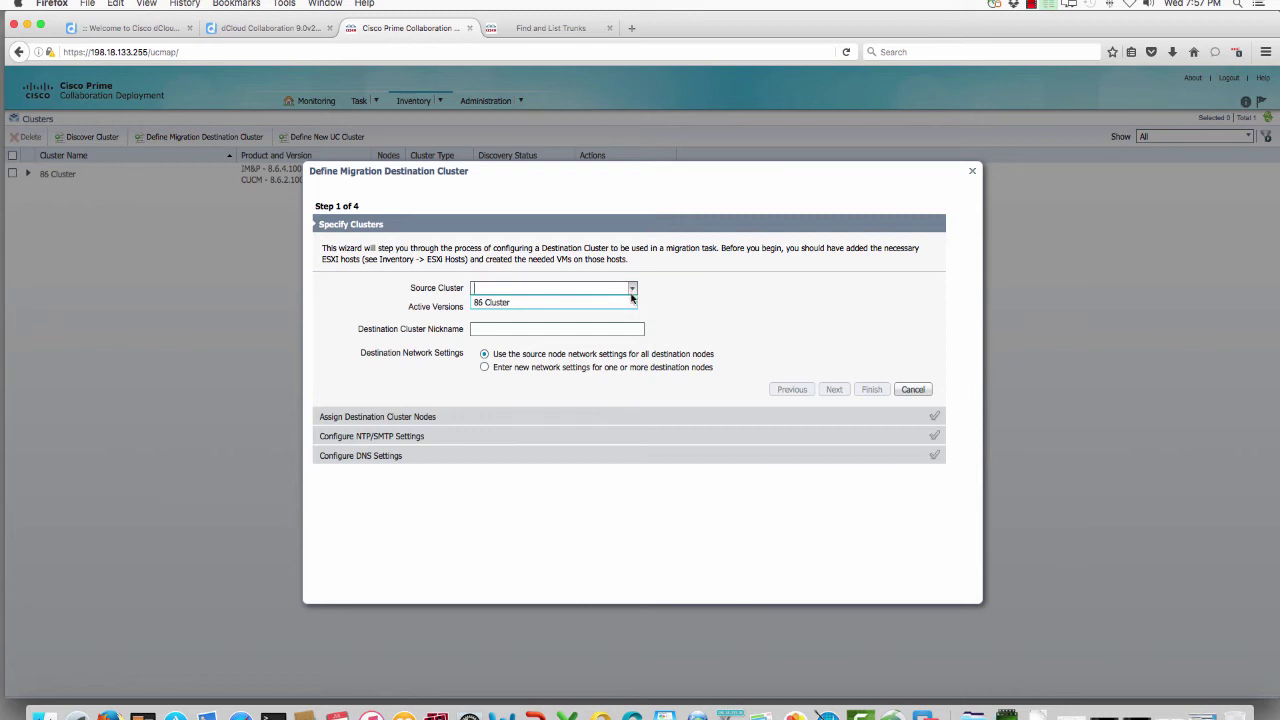
pyautogui.click(620, 302)
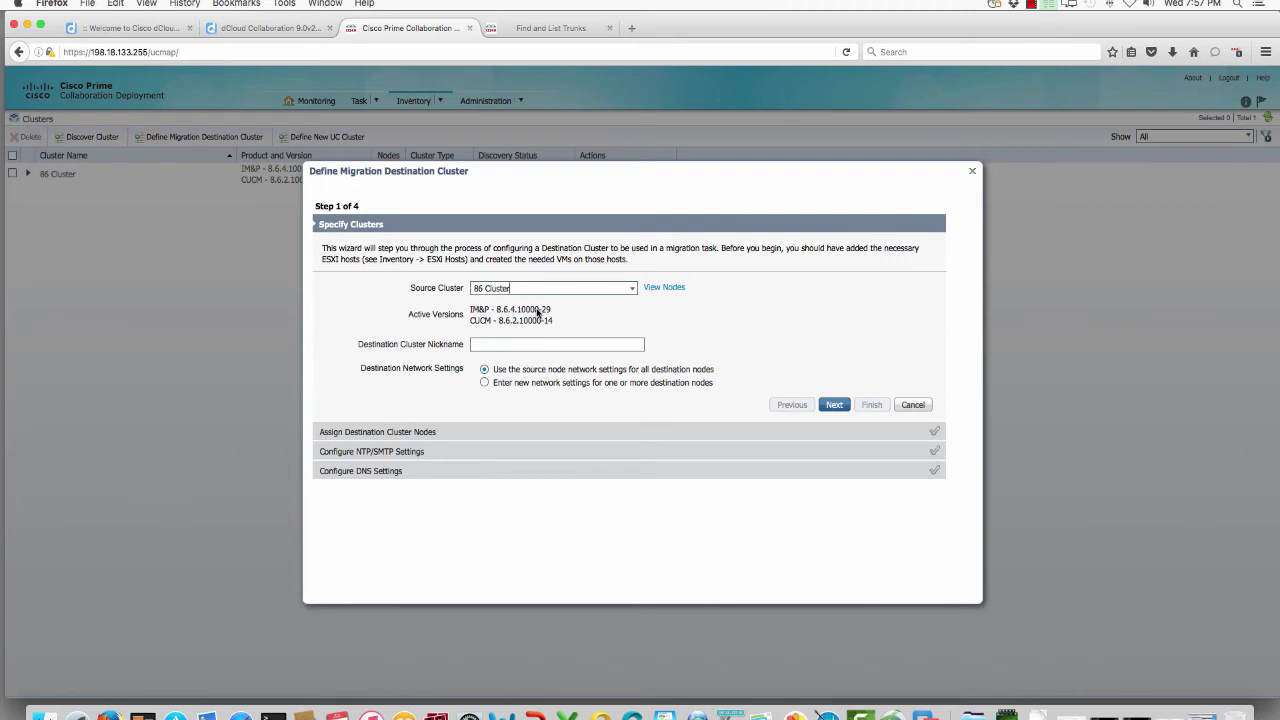
pyautogui.click(500, 343)
pyautogui.write('11 Cluster')
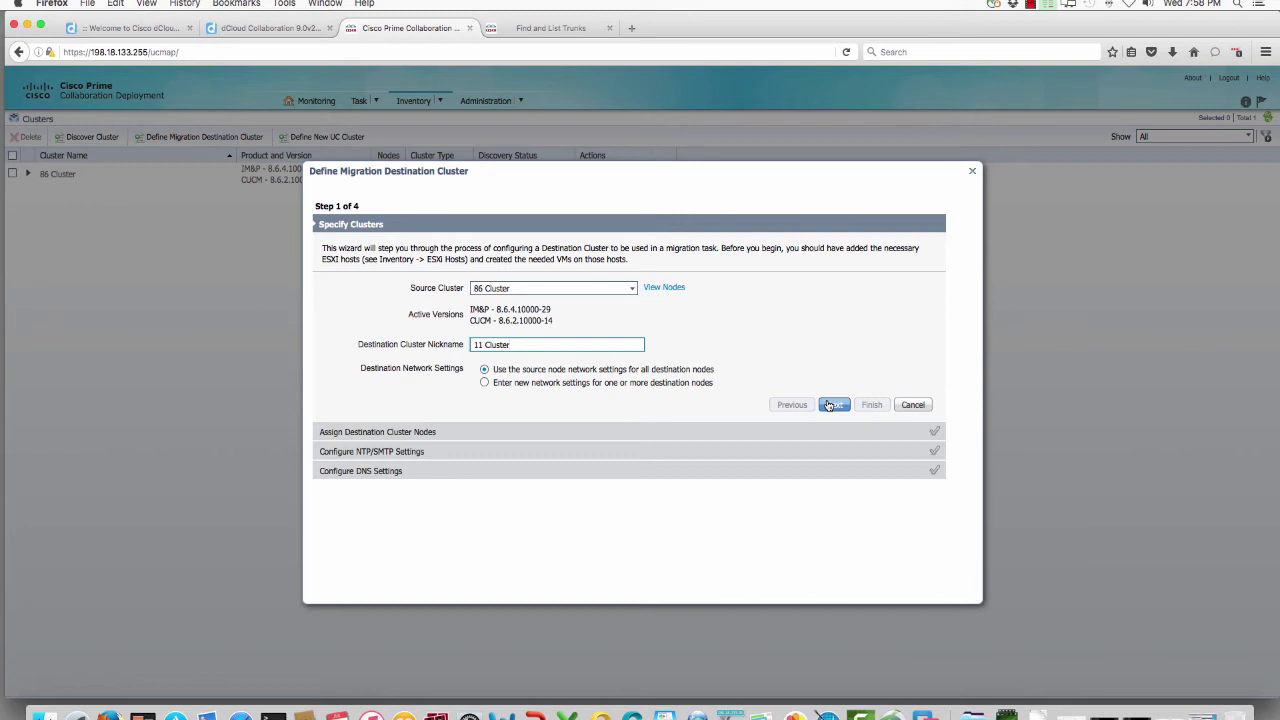
pyautogui.click(829, 405)
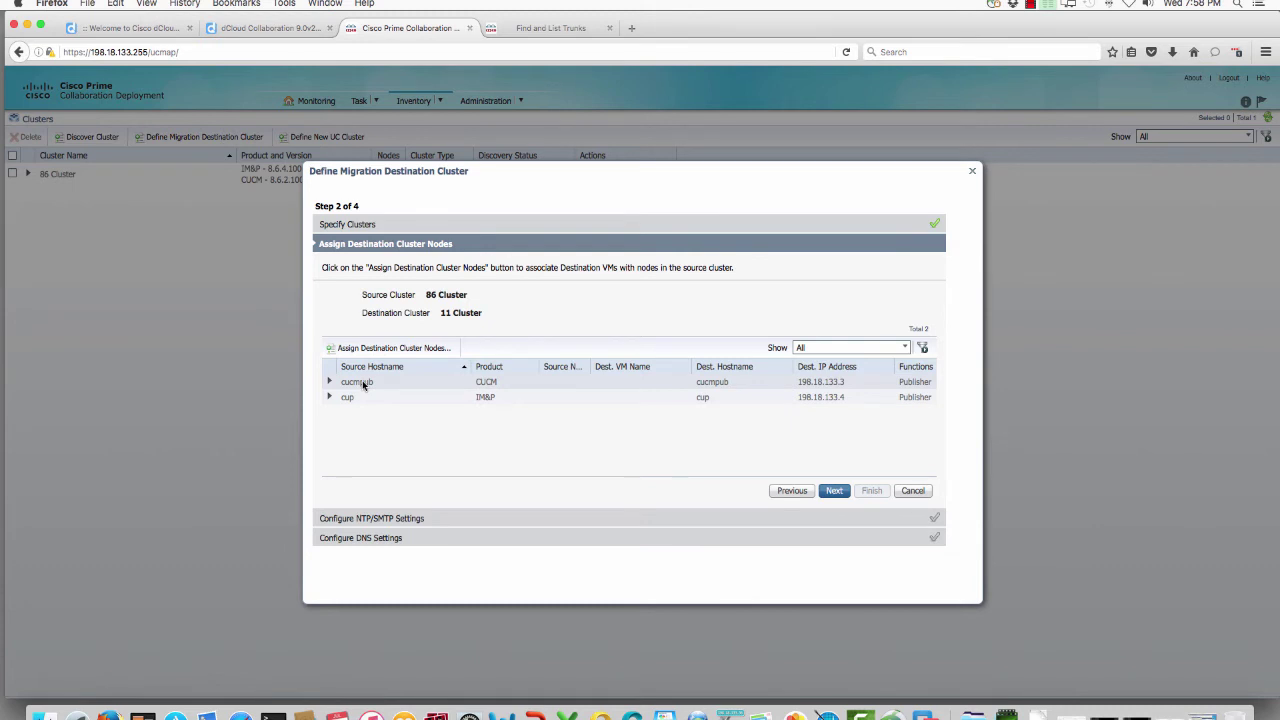
# Step: Assign cucmpub to the CUCM VM (198.18.133.3) and cup to the IM and Presence VM (198.18.133.4)
pyautogui.click(390, 349)
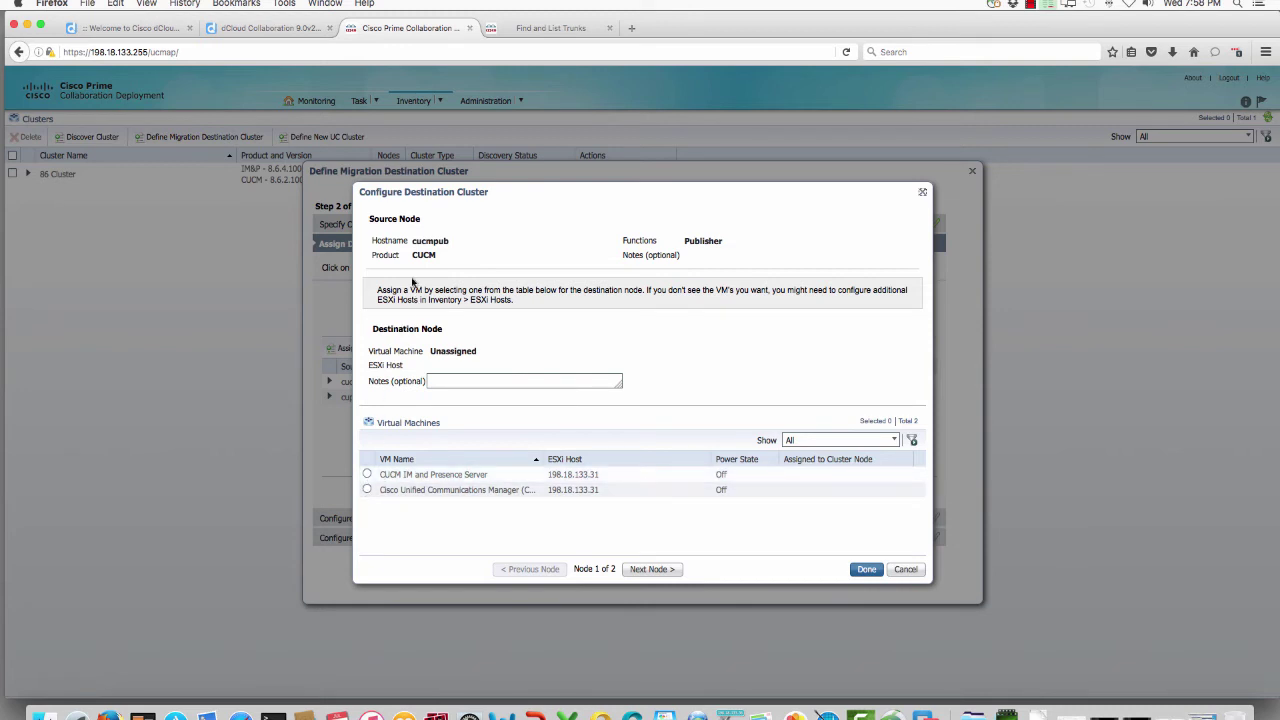
pyautogui.click(415, 240)
pyautogui.moveTo(413, 240); pyautogui.dragTo(456, 240)
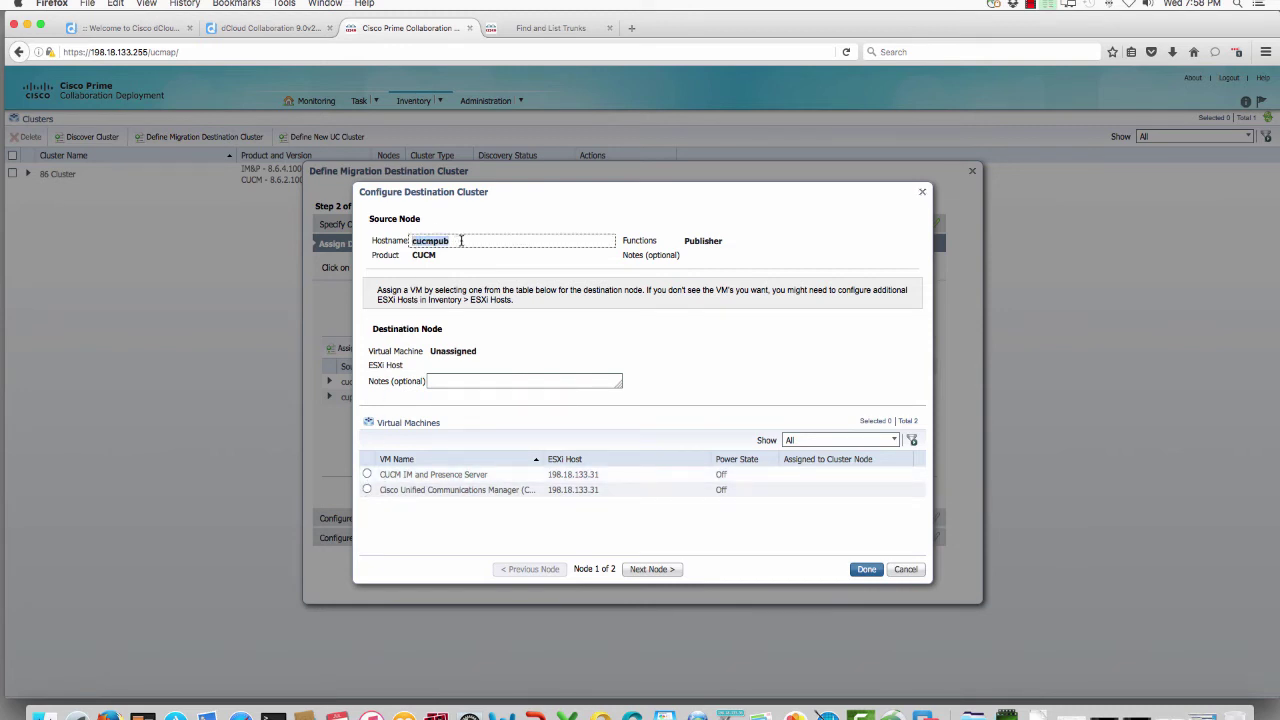
pyautogui.click(368, 490)
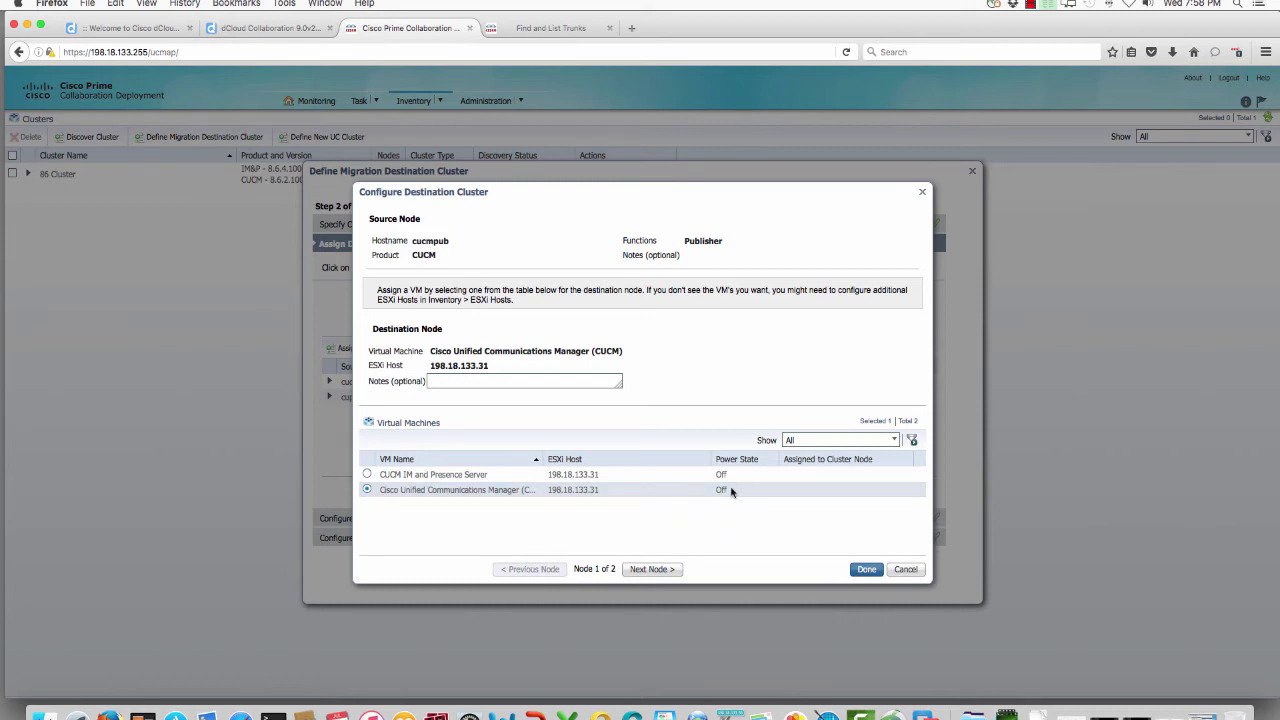
pyautogui.click(672, 569)
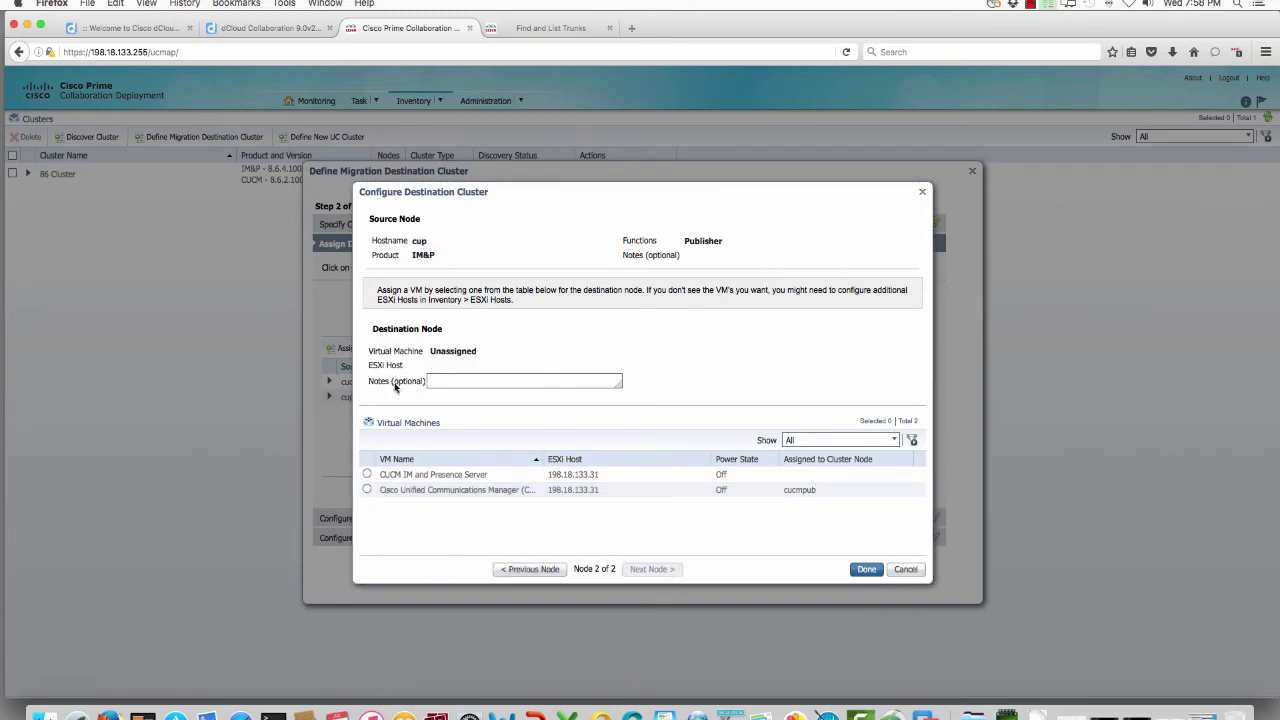
pyautogui.click(367, 475)
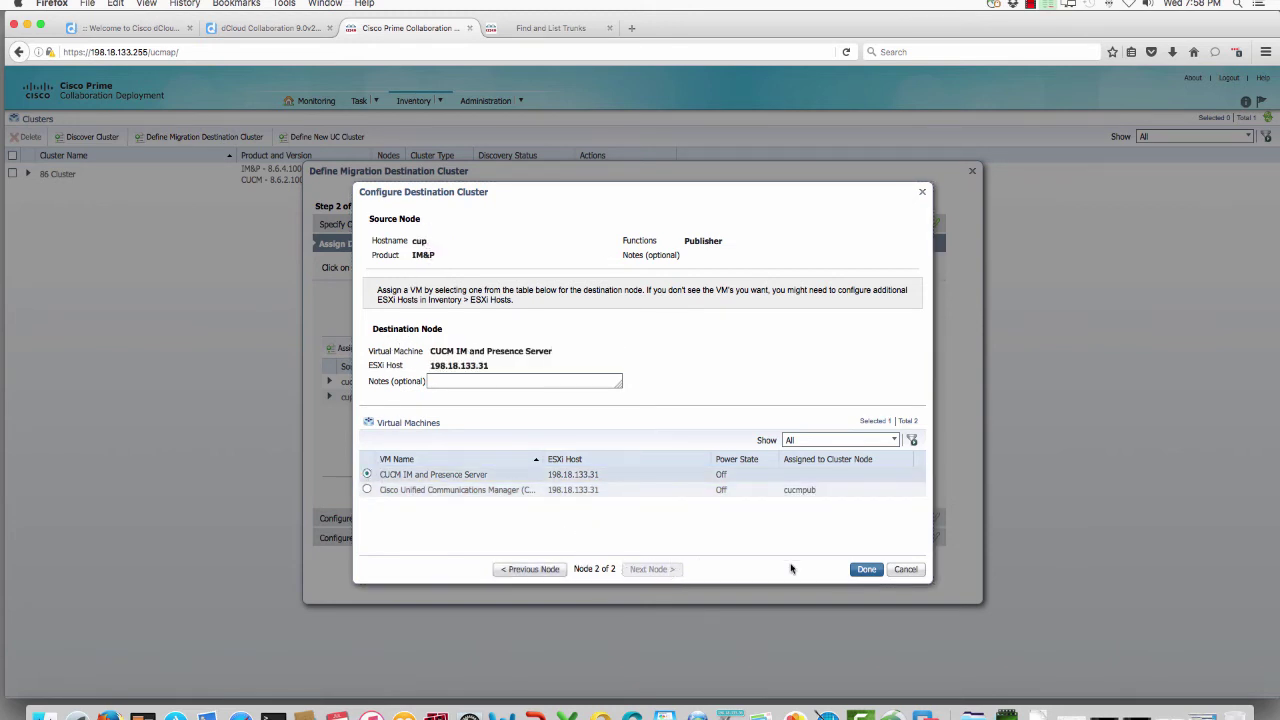
pyautogui.click(867, 570)
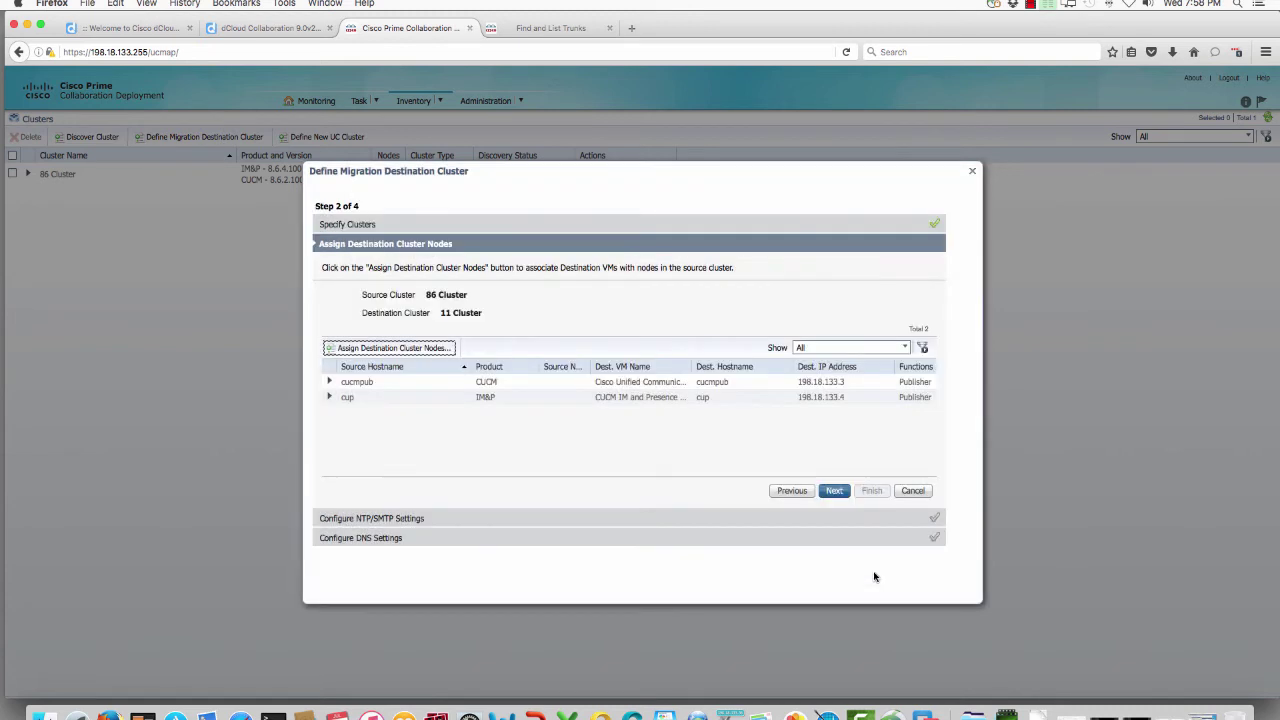
# Step: Accept the node assignments and NTP server 198.18.133.36, advancing to DNS settings
pyautogui.click(830, 491)
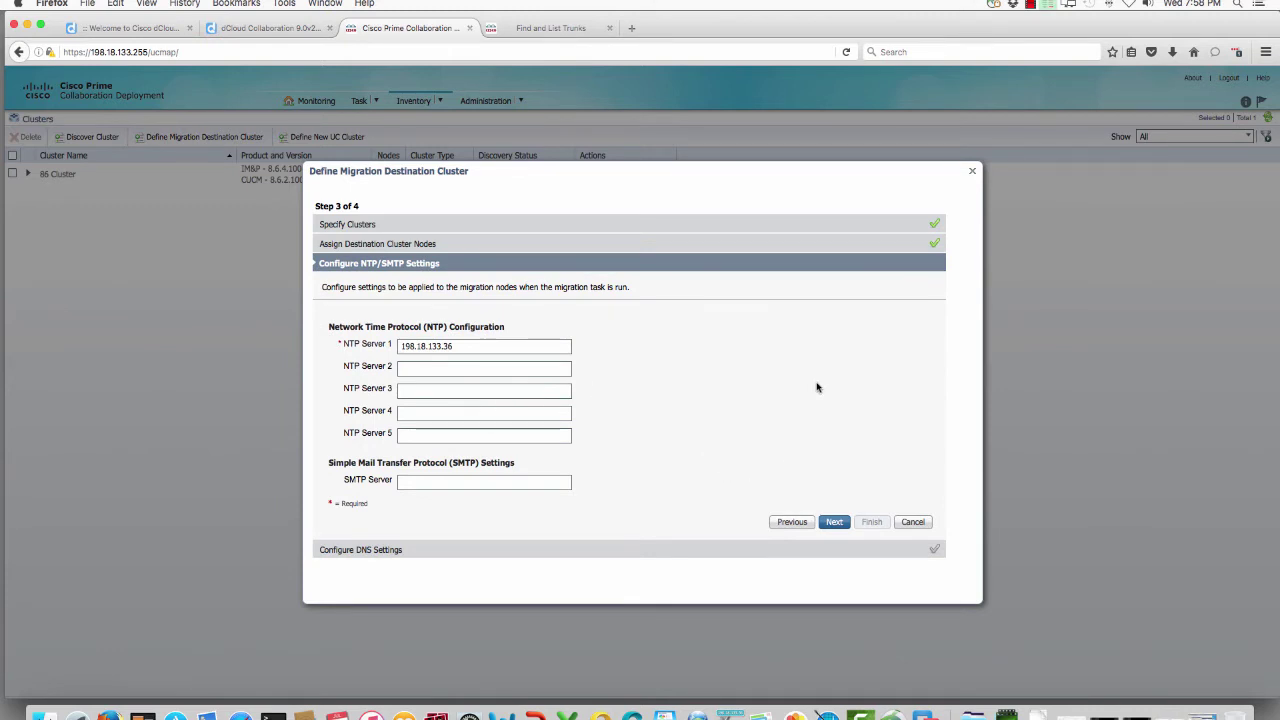
pyautogui.click(835, 525)
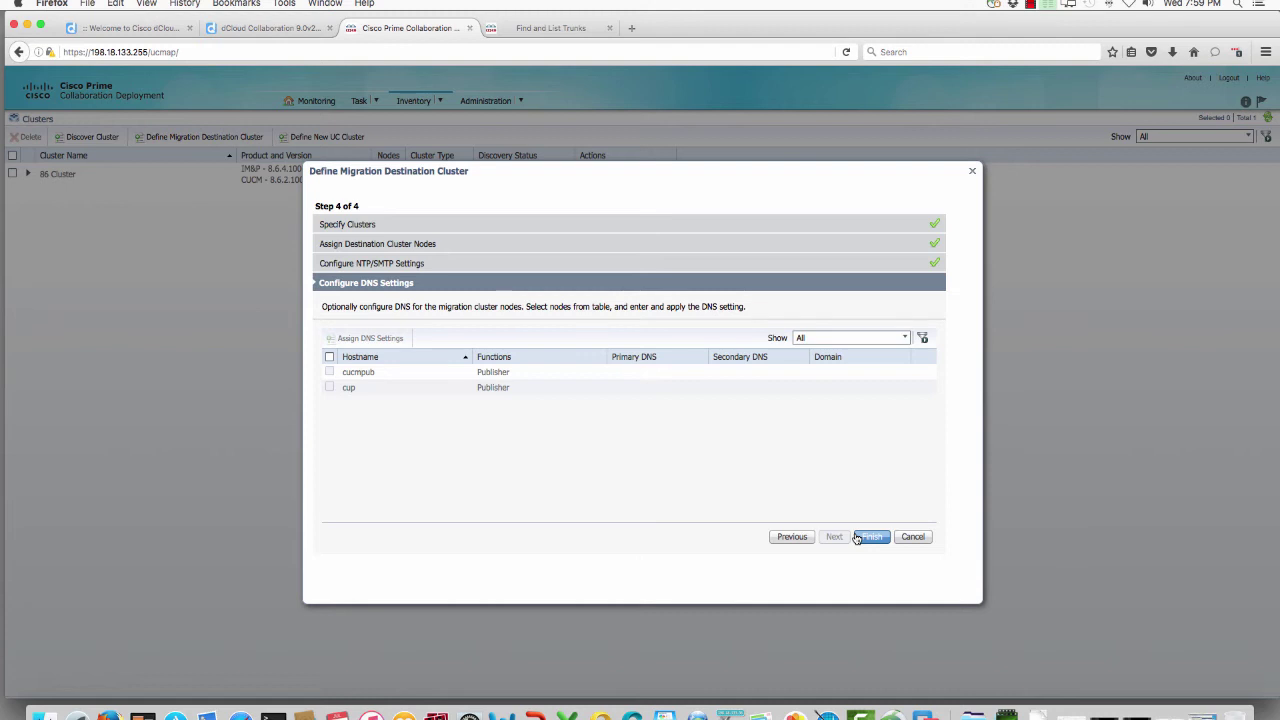
# Step: Finish adding 11 Cluster as a migration destination and go to the Migrate task page
pyautogui.click(875, 538)
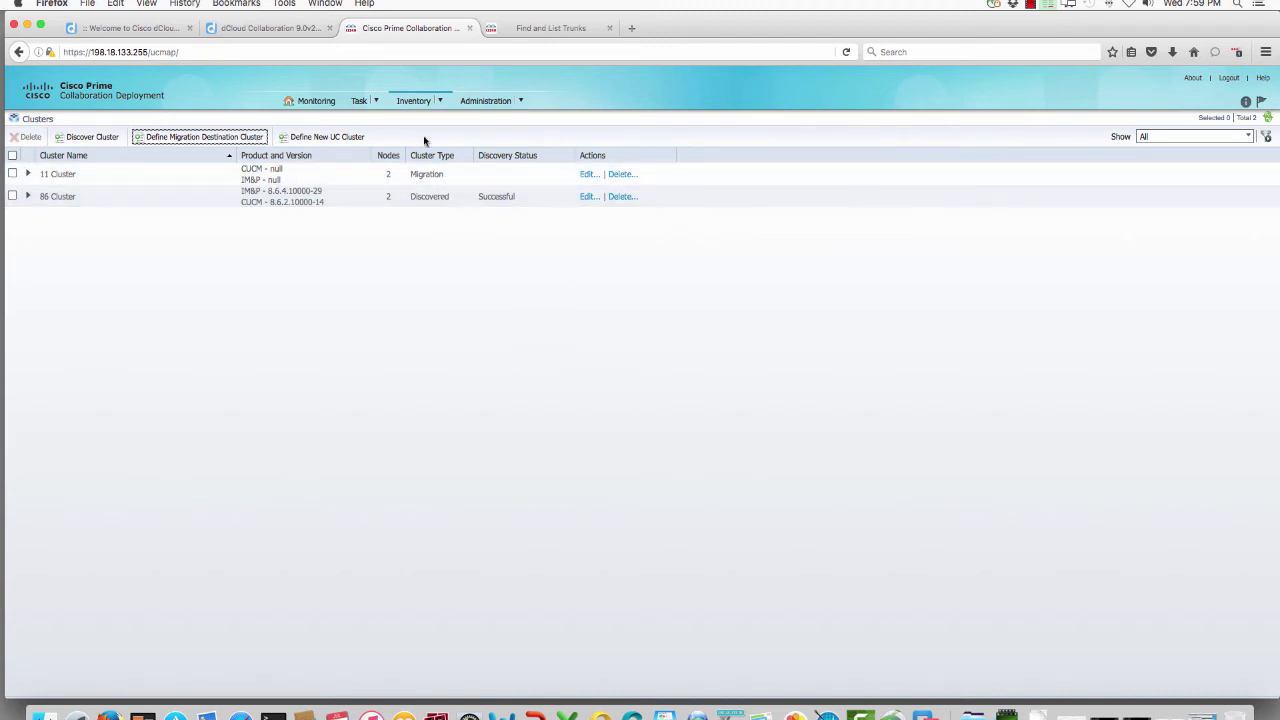
pyautogui.click(361, 102)
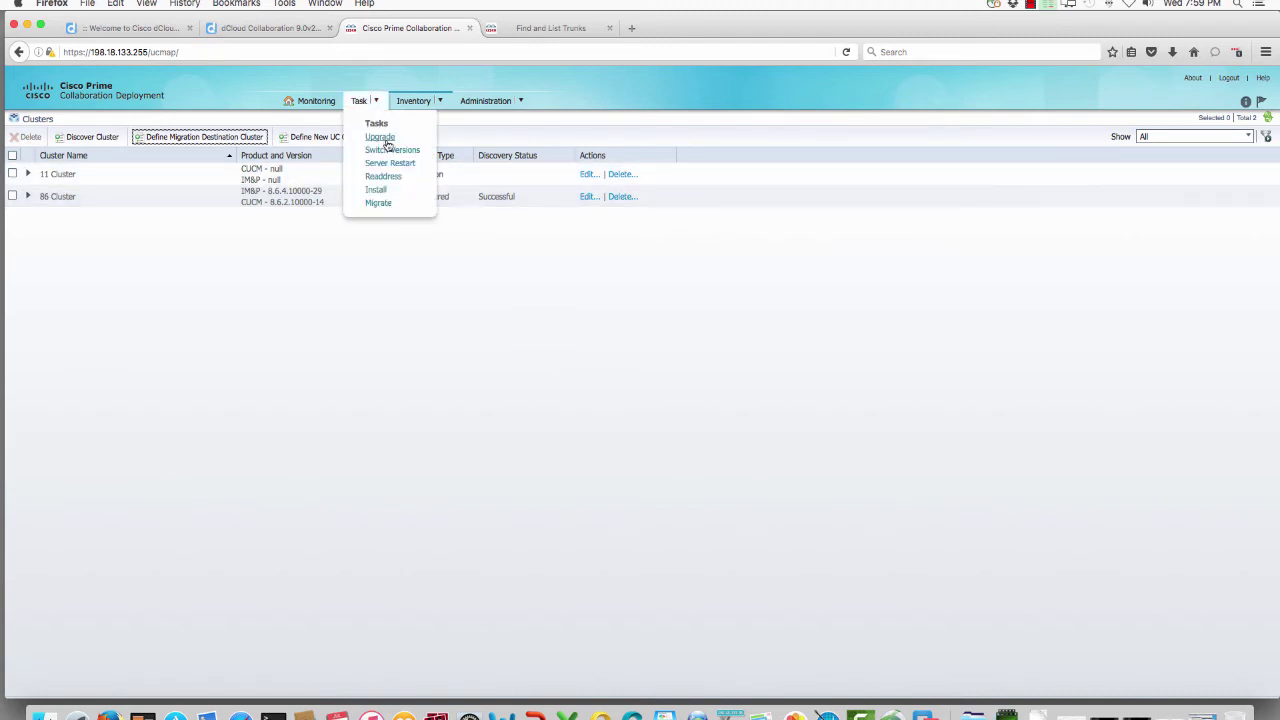
pyautogui.click(379, 203)
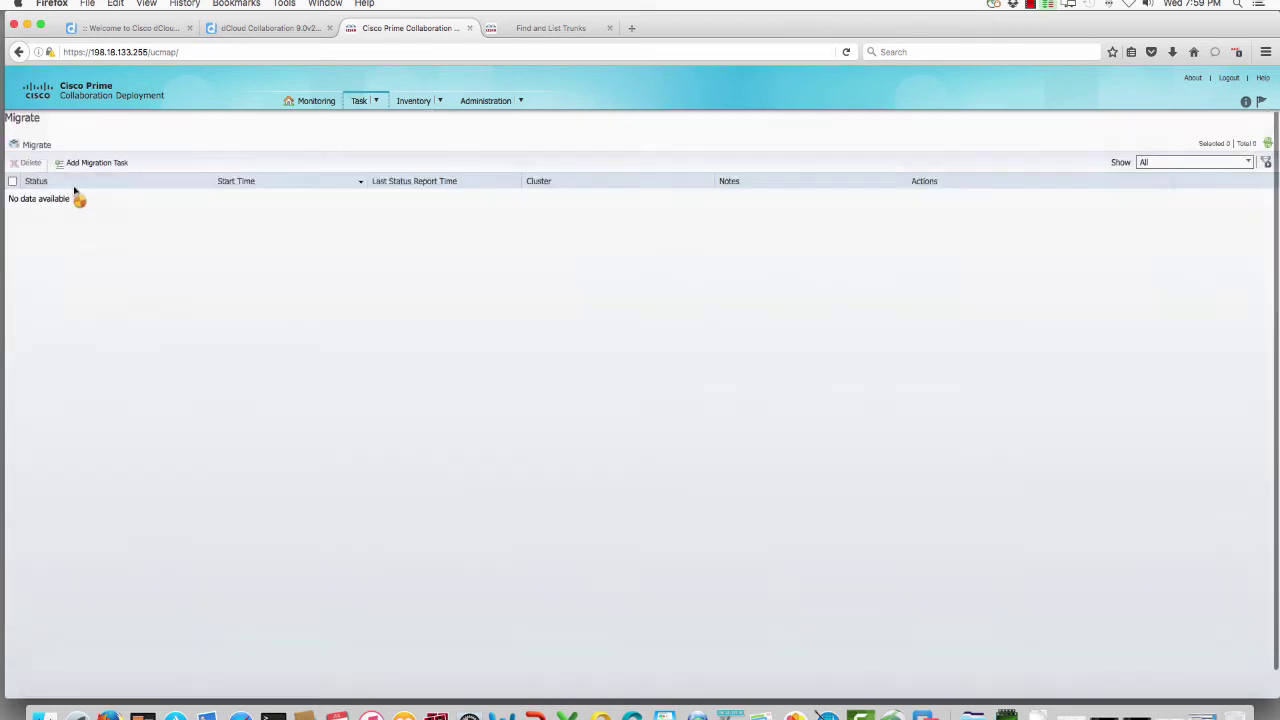
# Step: Create a new migration task with source 86 Cluster and destination 11 Cluster
pyautogui.click(88, 166)
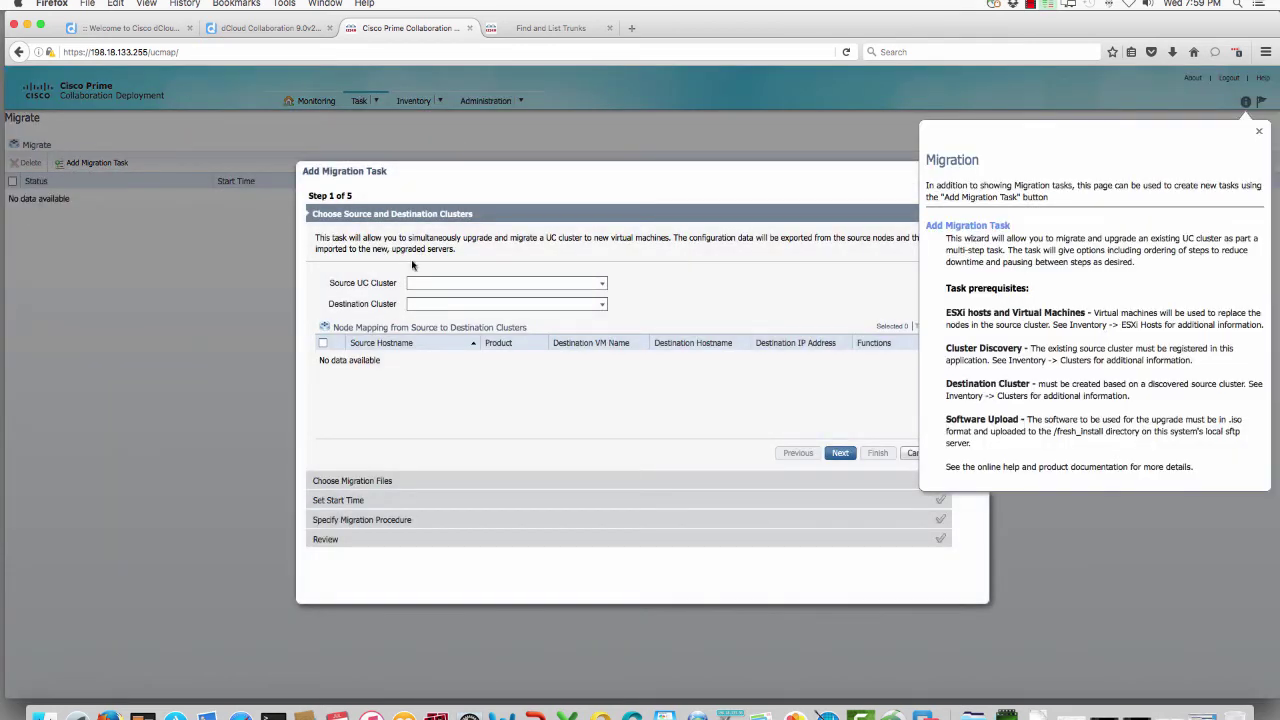
pyautogui.click(603, 285)
pyautogui.click(600, 297)
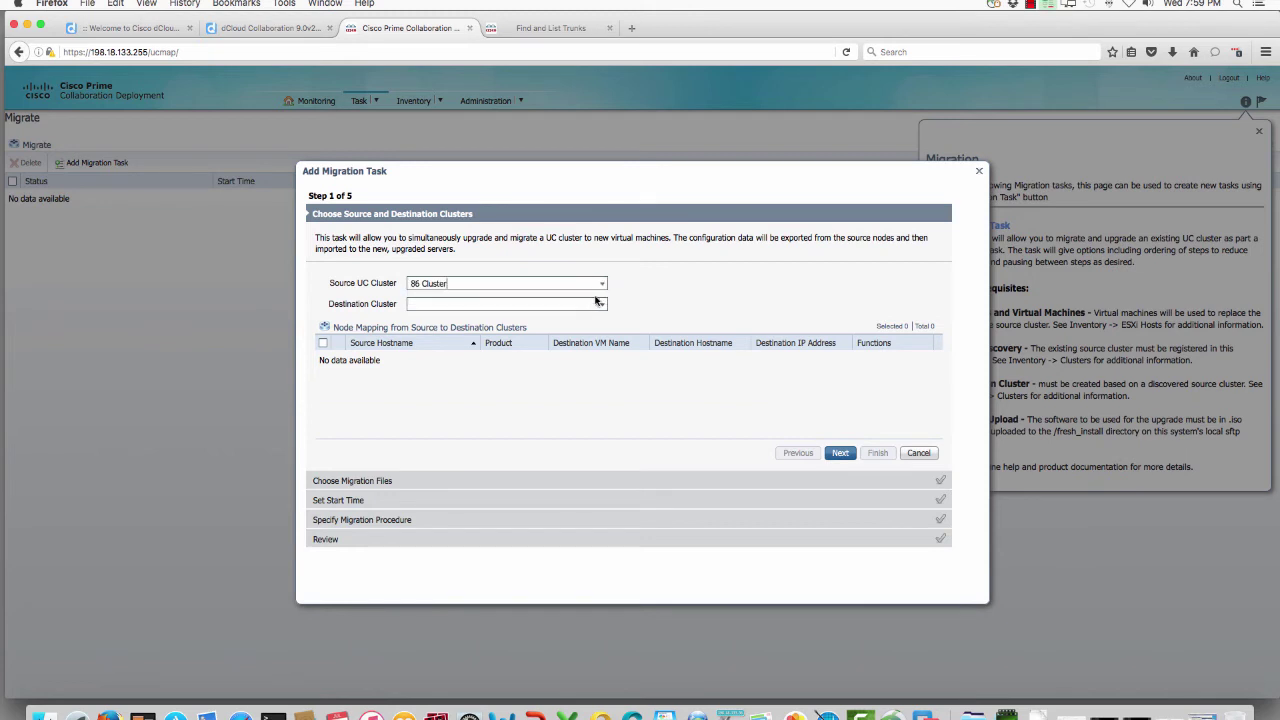
pyautogui.click(603, 304)
pyautogui.click(564, 319)
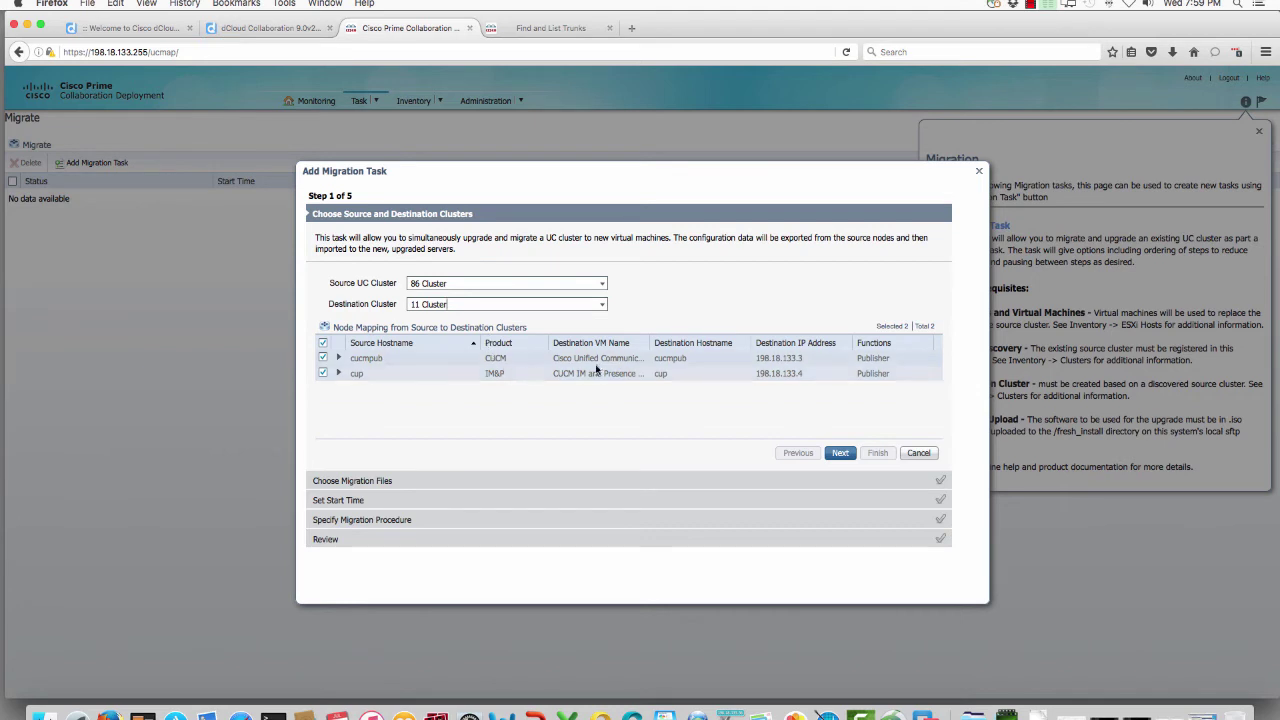
pyautogui.click(840, 453)
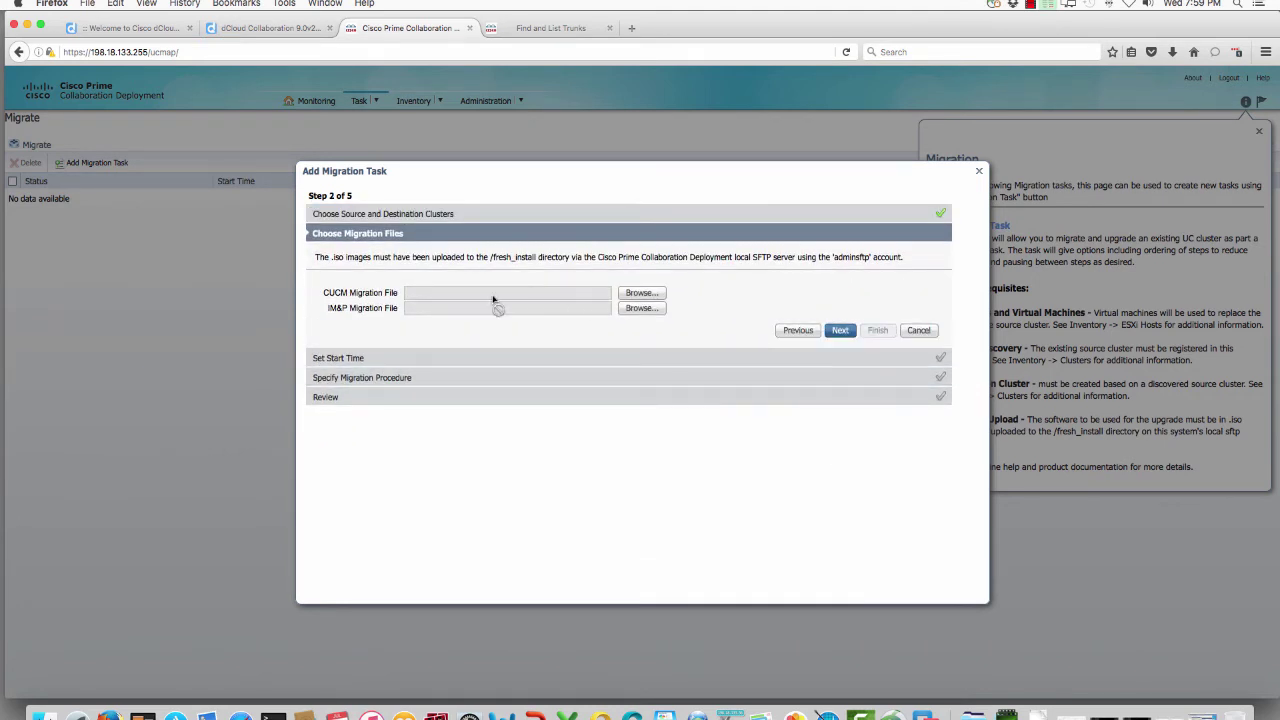
# Step: Choose Bootable_UCSInstall_UCOS_11.0.1.10000-10.sgn.iso for CUCM and Bootable_UCSInstall_CUP_11.0.1.10000-6.sgn.iso for IM&P
pyautogui.click(632, 293)
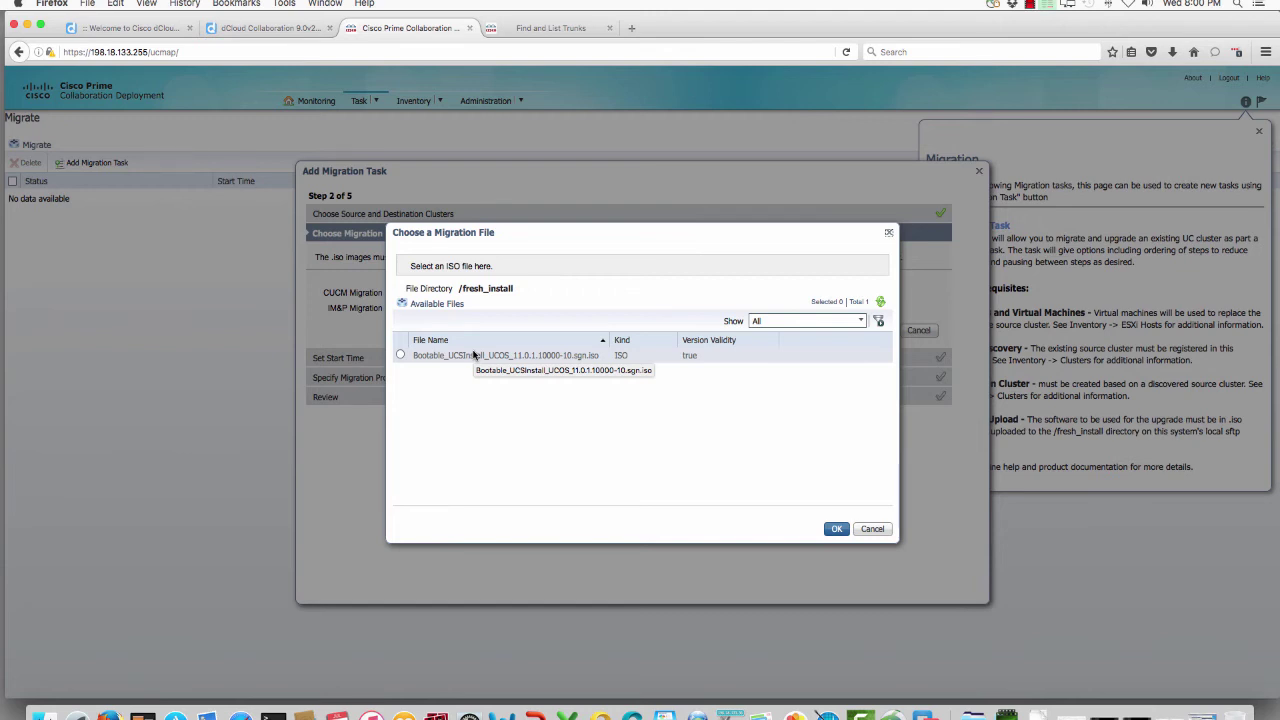
pyautogui.click(401, 355)
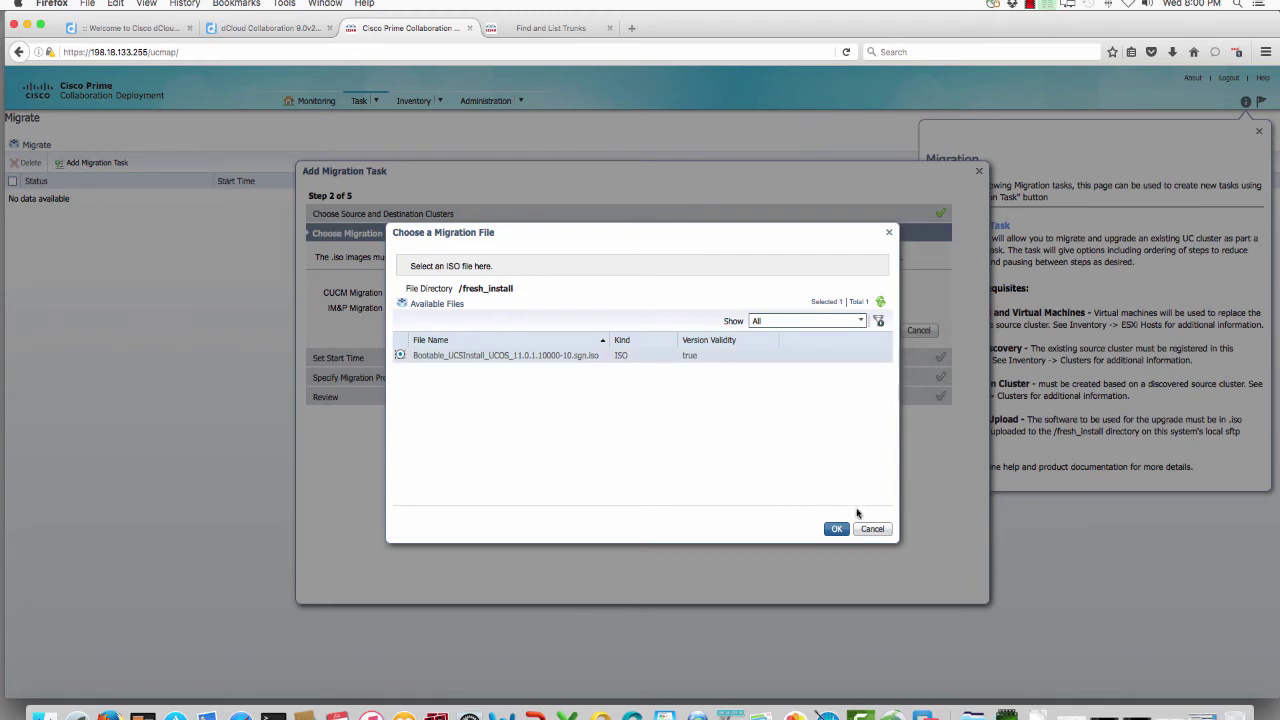
pyautogui.click(838, 529)
pyautogui.click(400, 355)
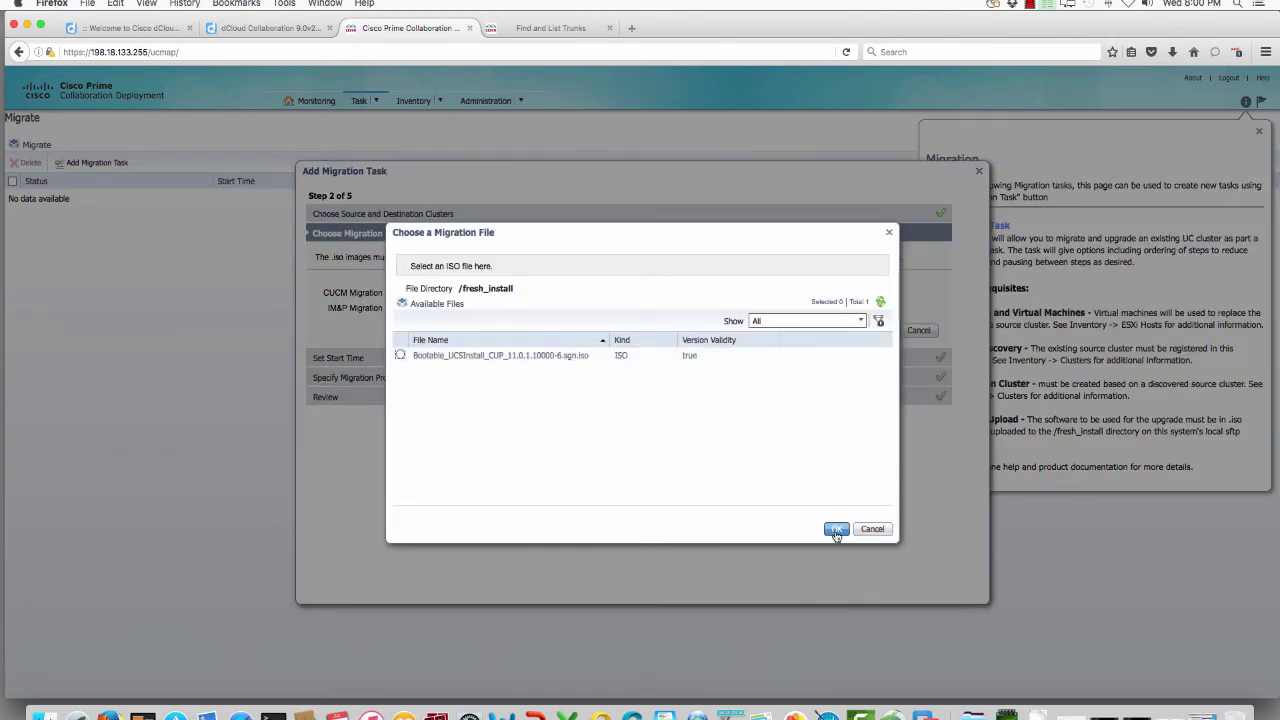
pyautogui.click(400, 356)
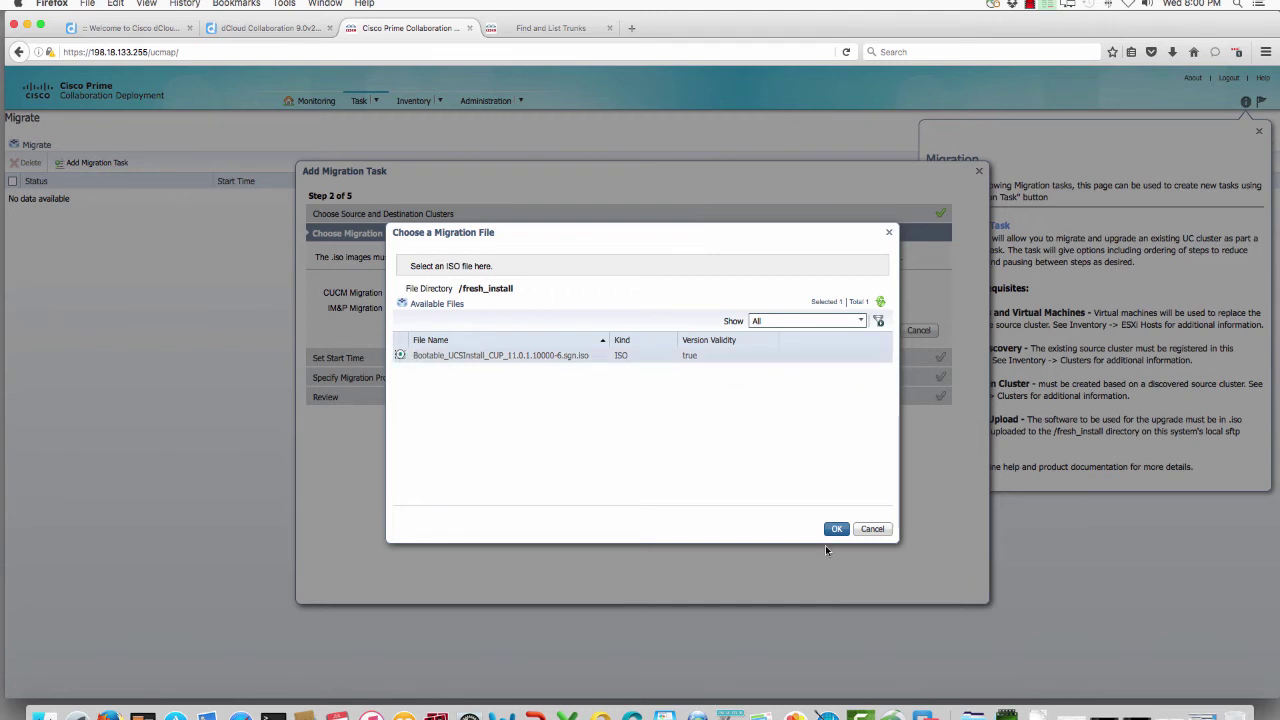
pyautogui.click(836, 529)
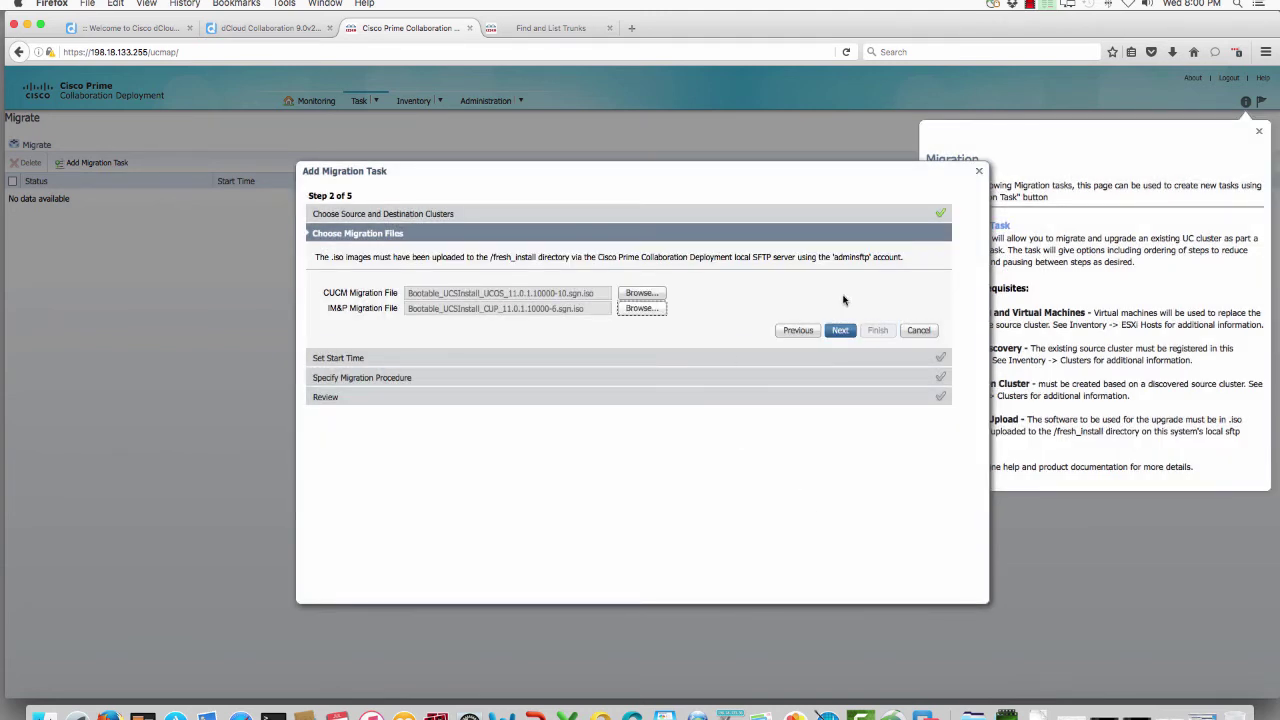
pyautogui.click(840, 330)
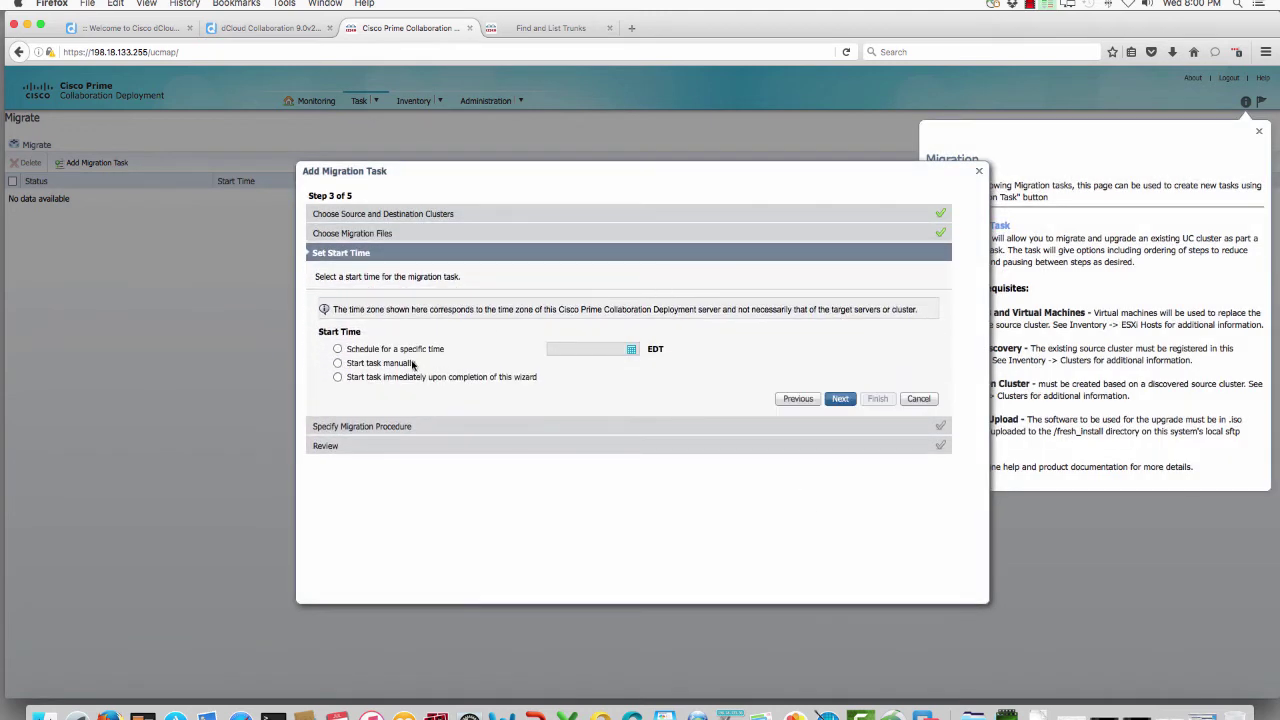
# Step: Set the migration task to start manually and continue to the procedure steps
pyautogui.click(378, 379)
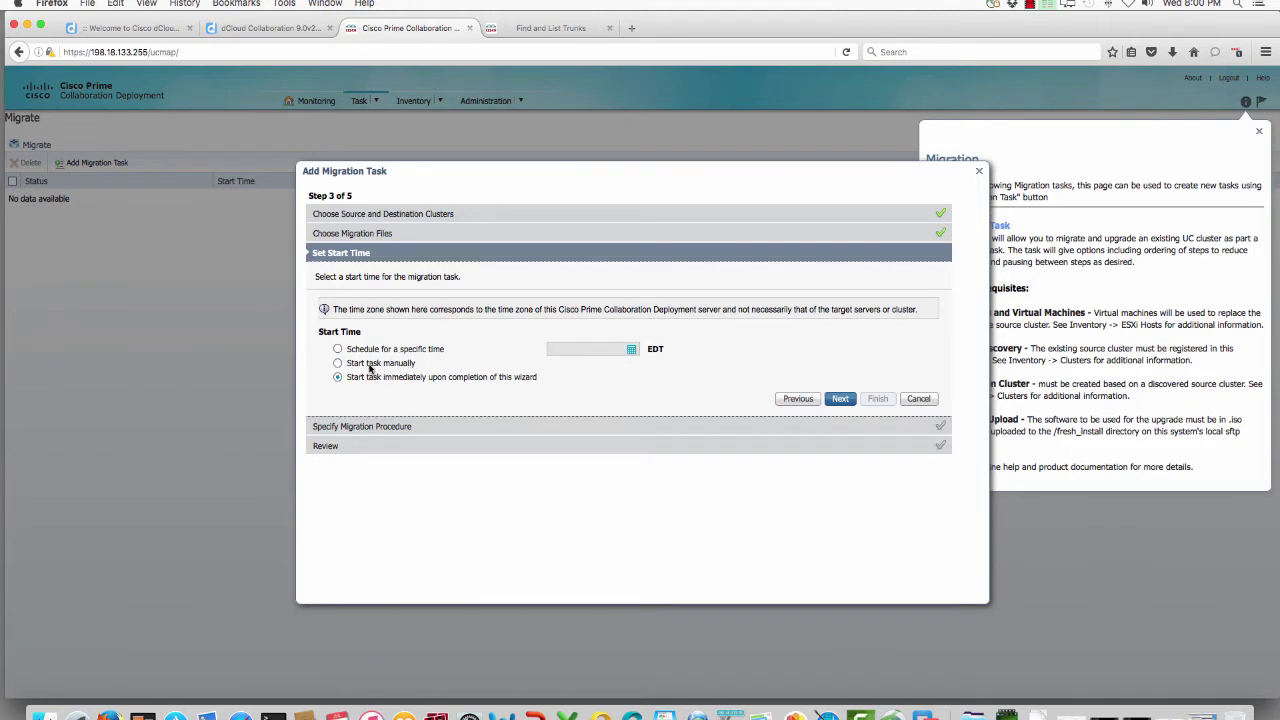
pyautogui.click(371, 364)
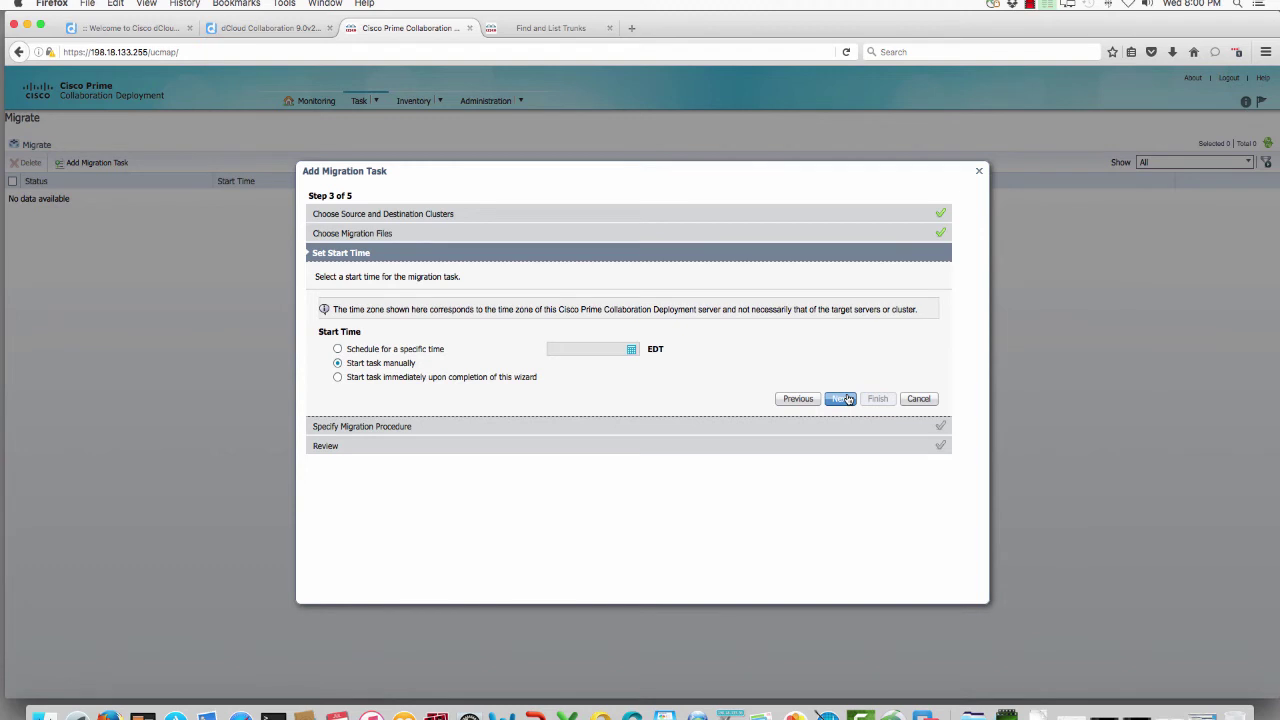
pyautogui.click(843, 399)
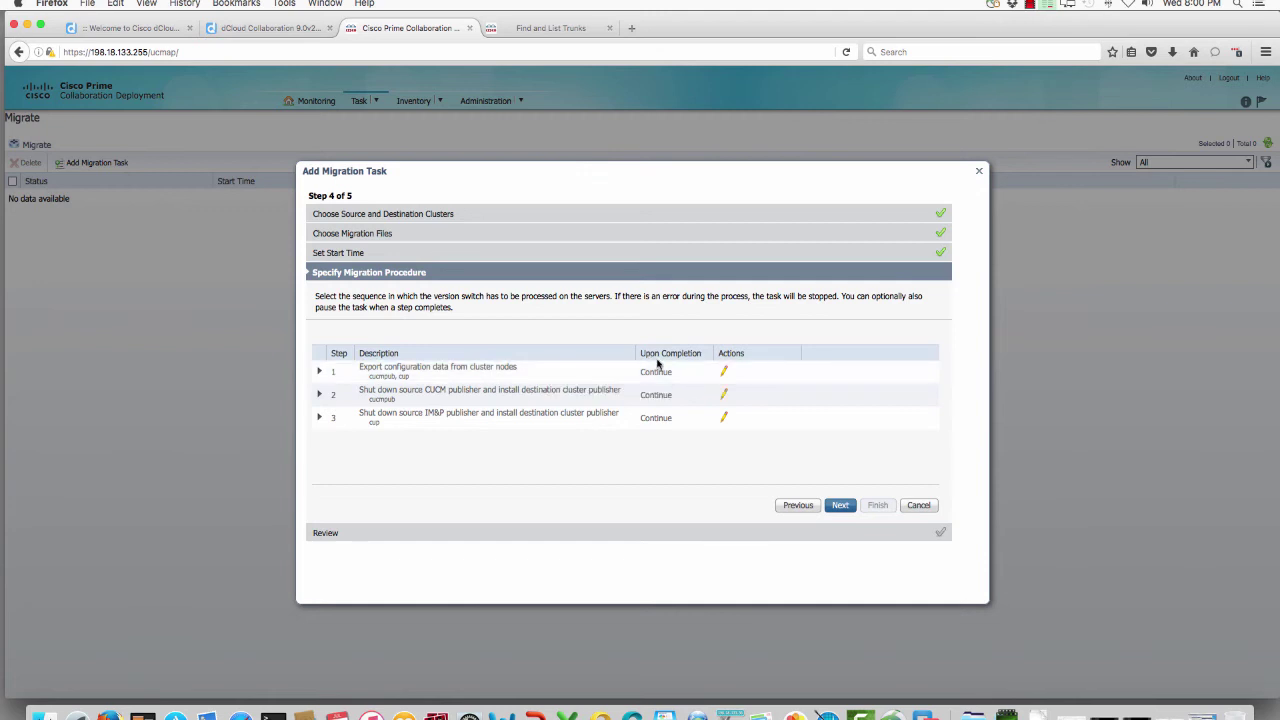
# Step: Leave the export step's Pause option unsaved, keep default procedure steps, and reach the Review summary
pyautogui.click(724, 373)
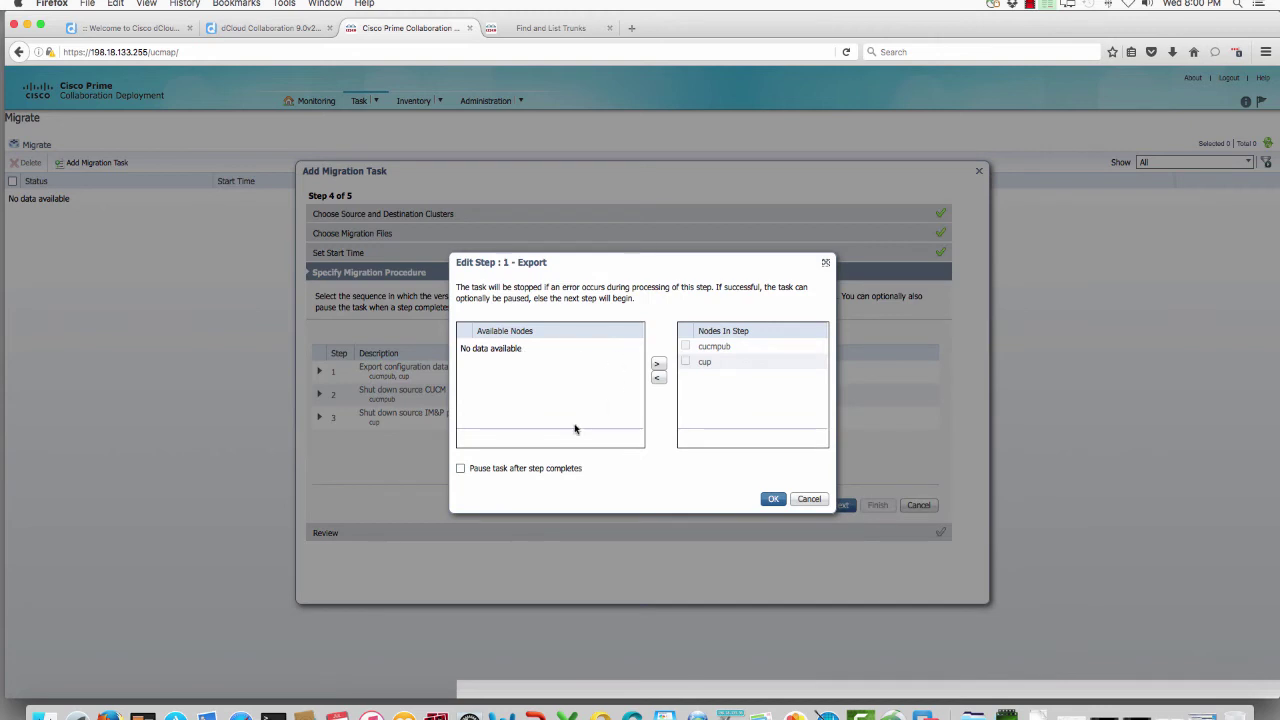
pyautogui.click(531, 470)
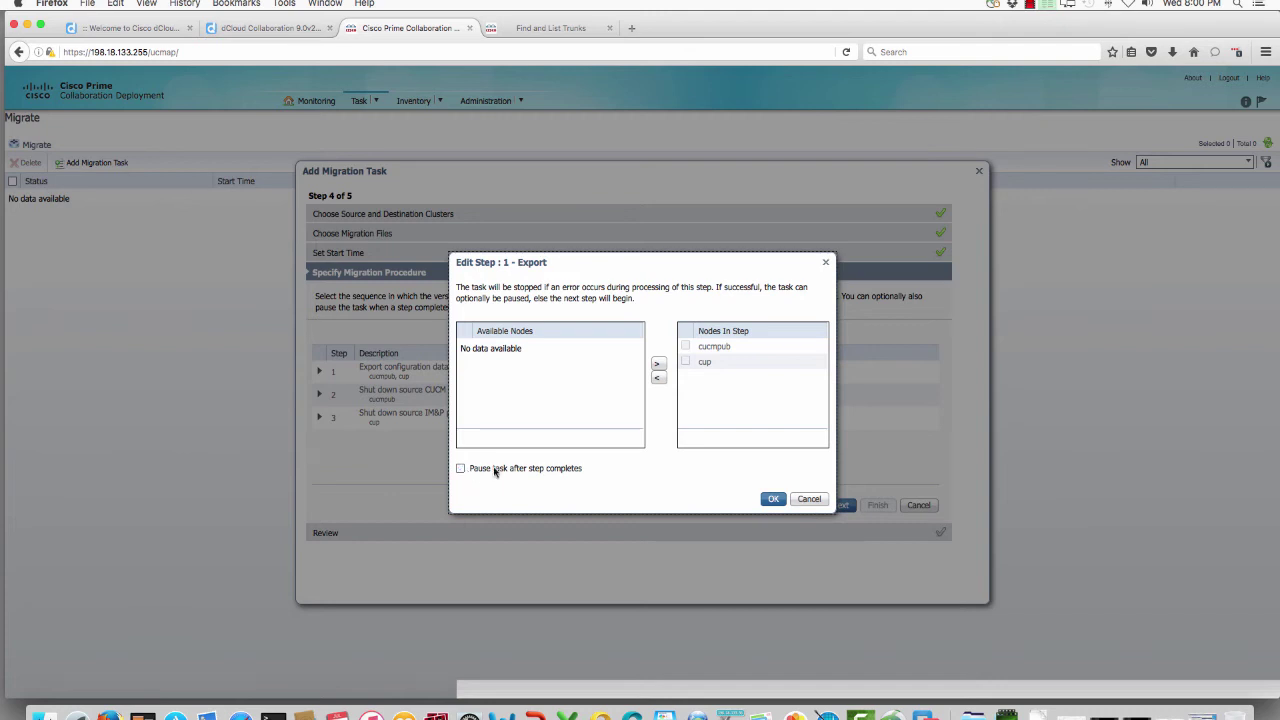
pyautogui.click(809, 498)
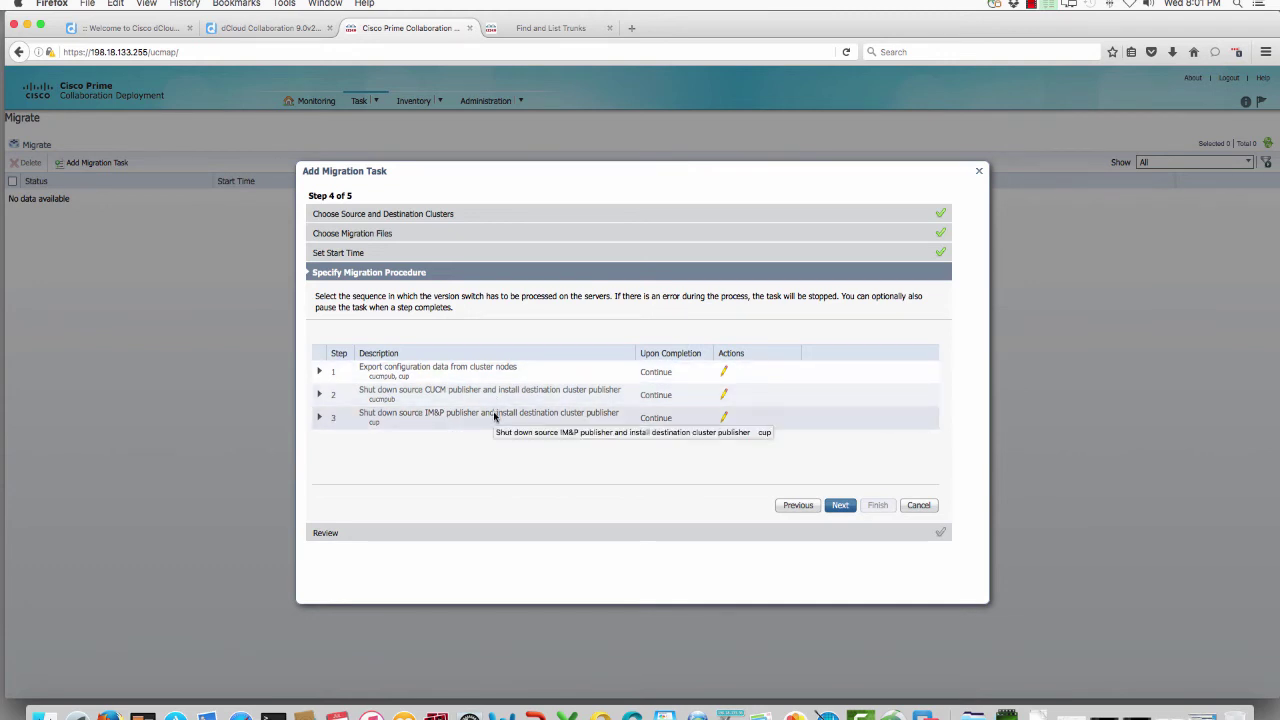
pyautogui.click(844, 508)
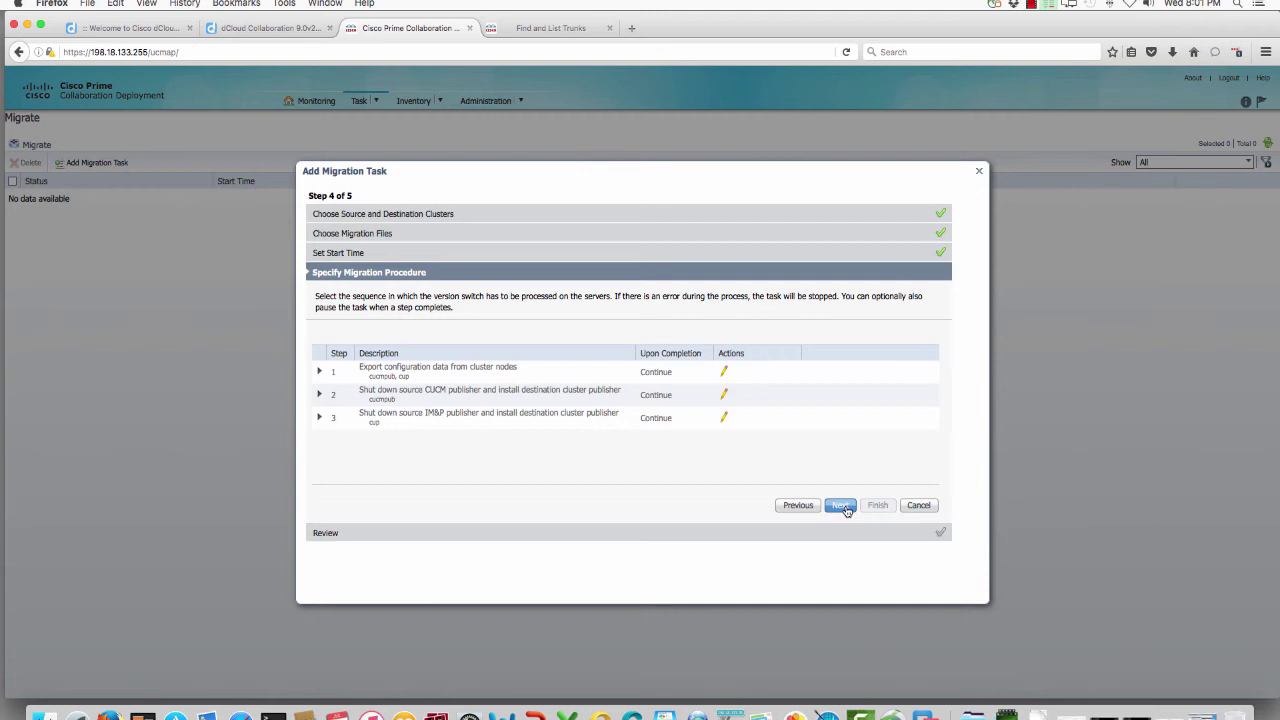
pyautogui.click(846, 510)
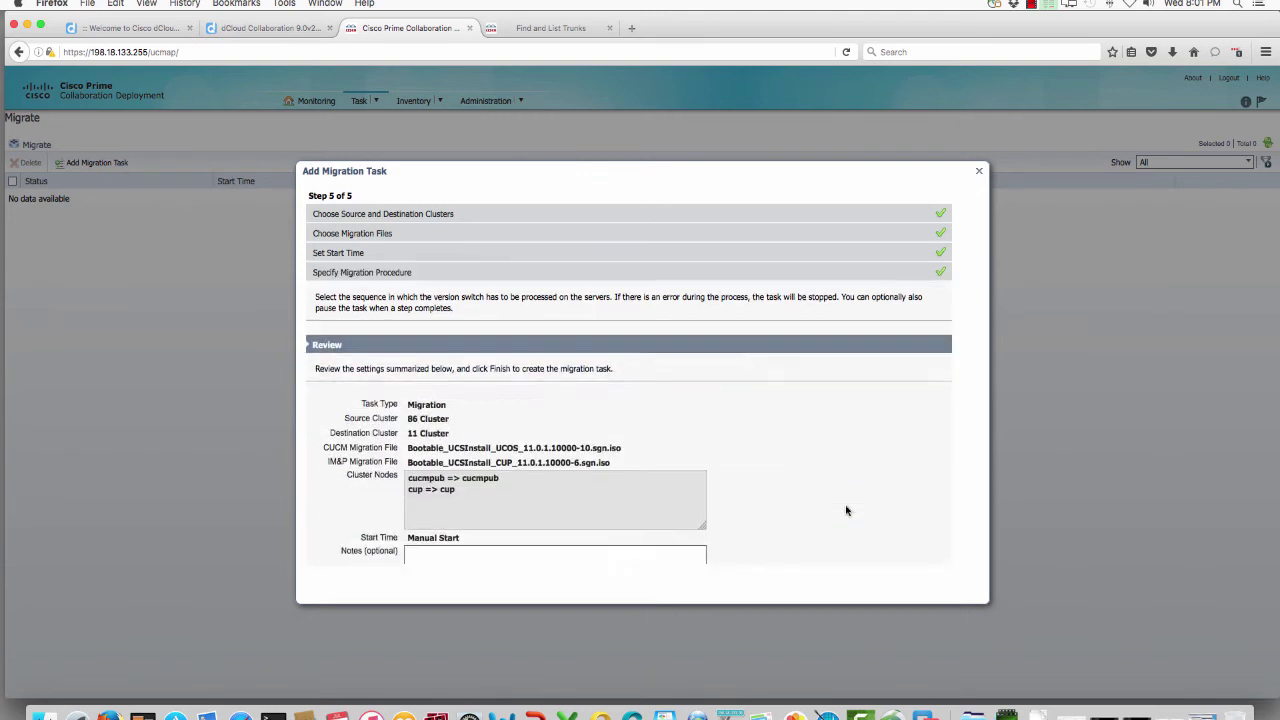
# Step: Finish creating the 86 Cluster migration task and validate it, acknowledging all tests passed
pyautogui.click(876, 546)
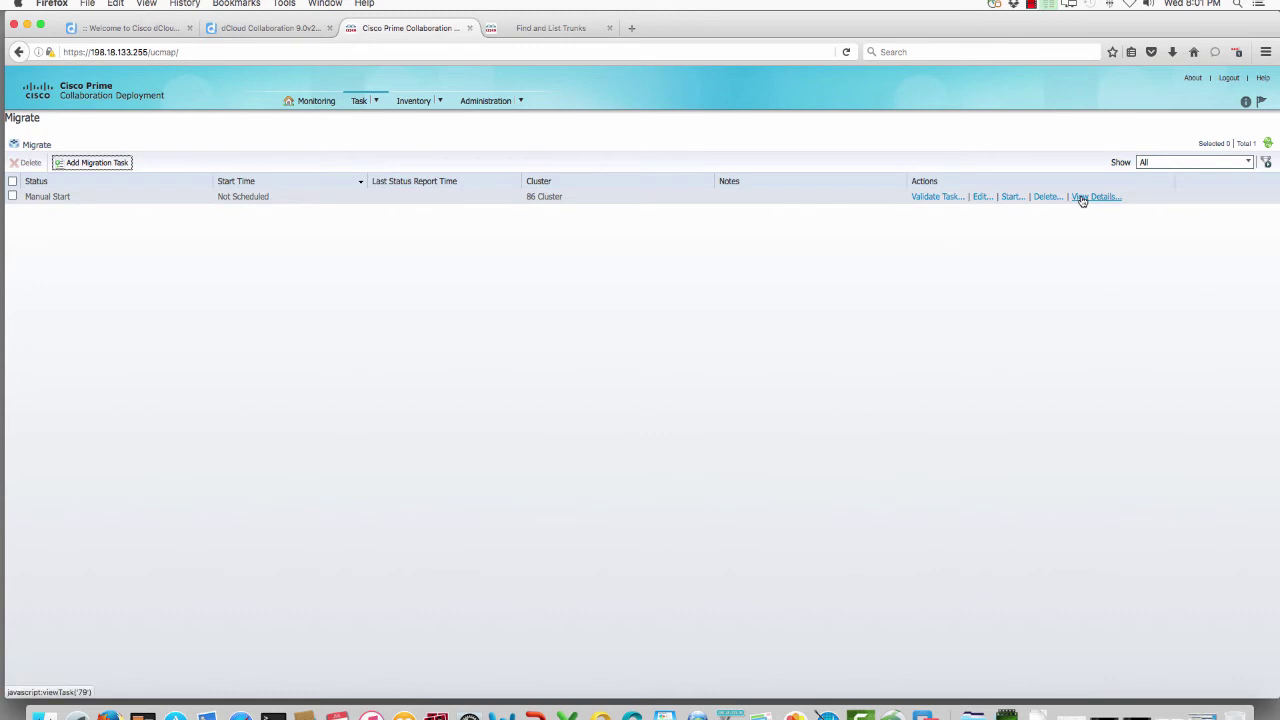
pyautogui.click(938, 198)
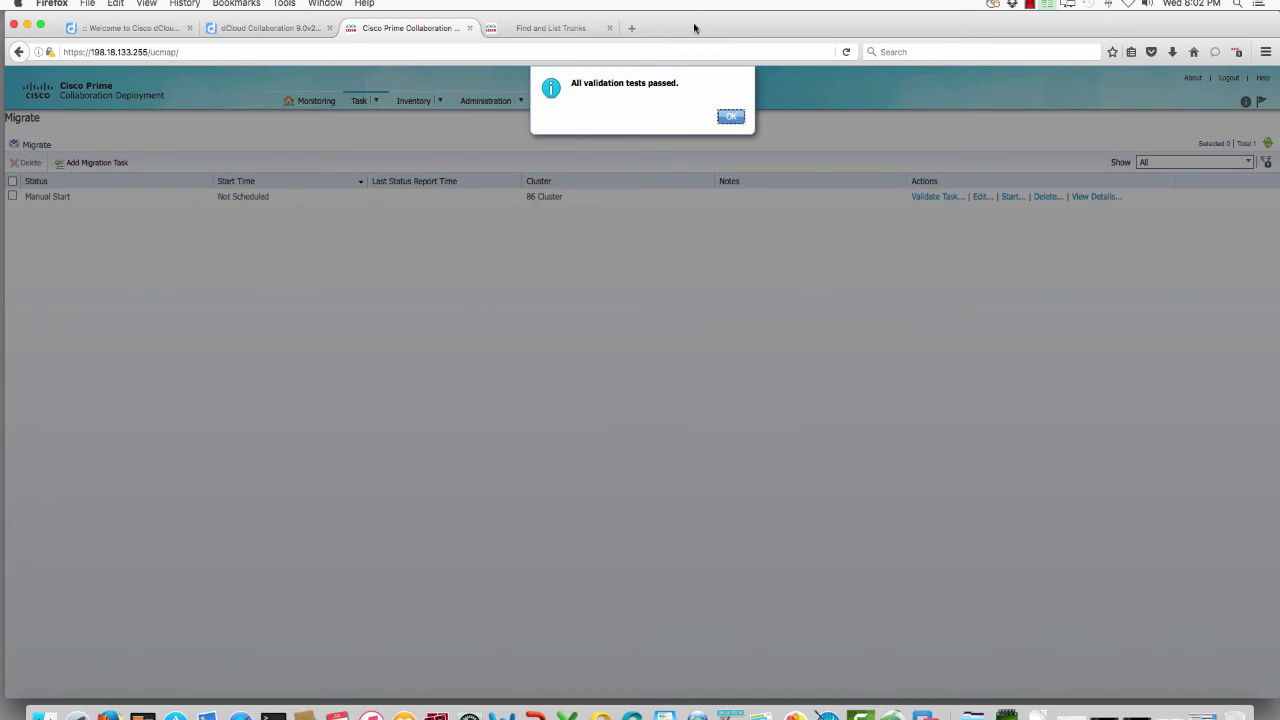
pyautogui.click(731, 117)
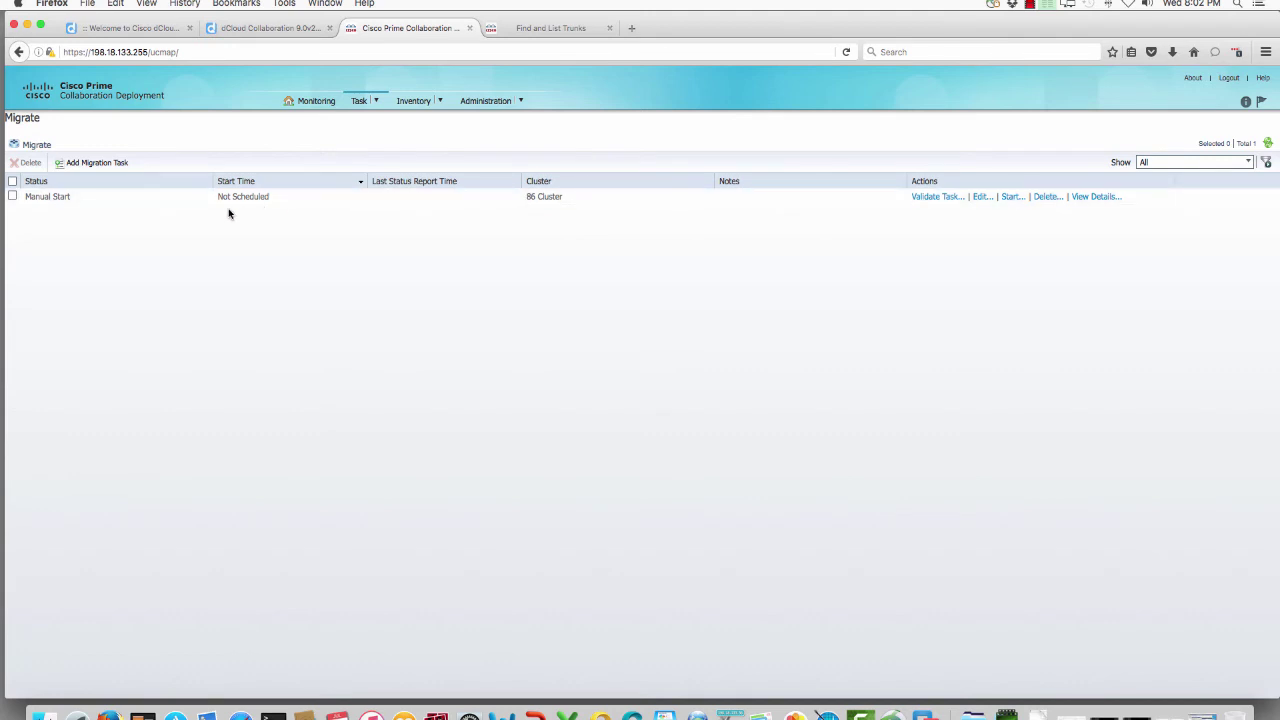
# Step: Start the 86 Cluster migration task, confirm with Yes, and view it in Monitoring
pyautogui.click(12, 197)
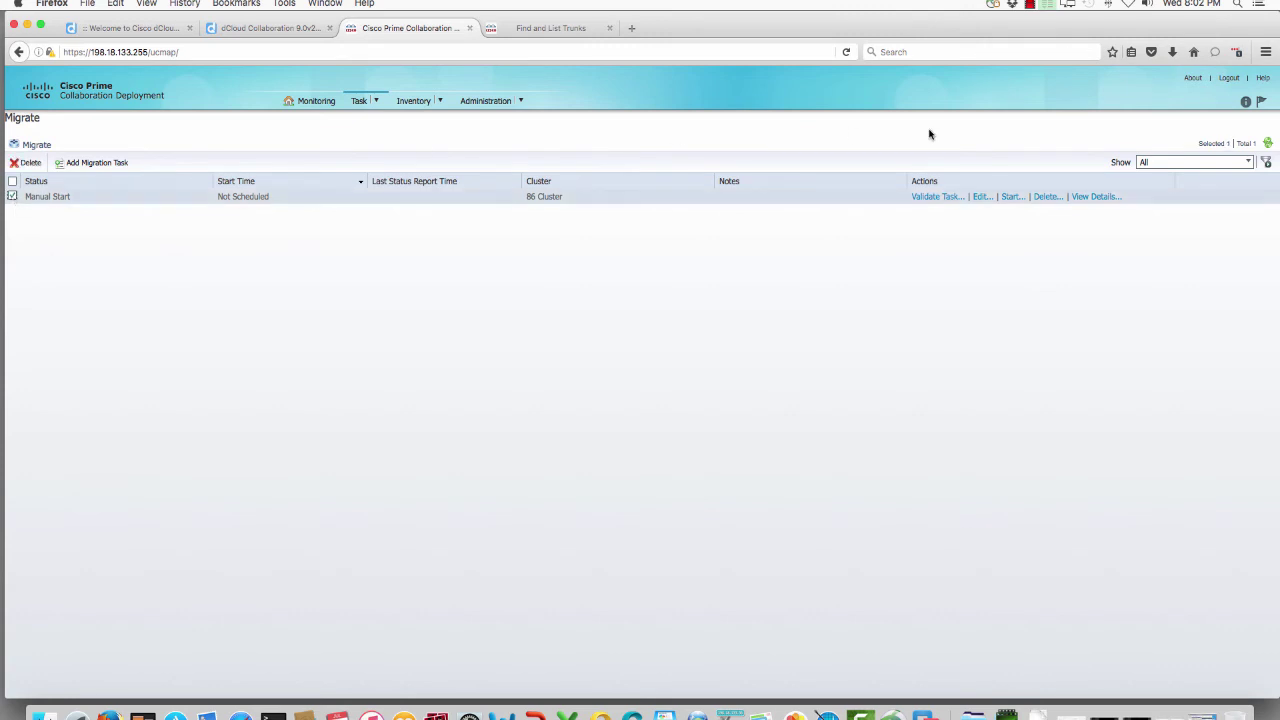
pyautogui.click(1011, 197)
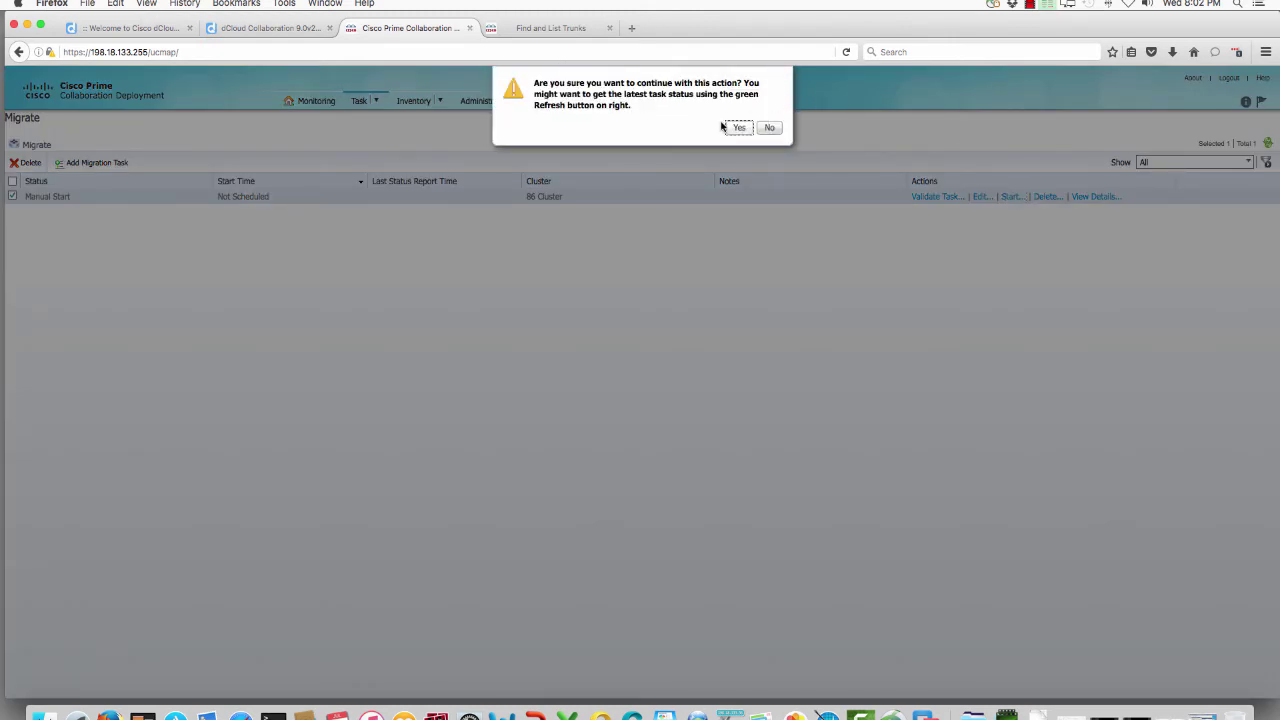
pyautogui.click(735, 128)
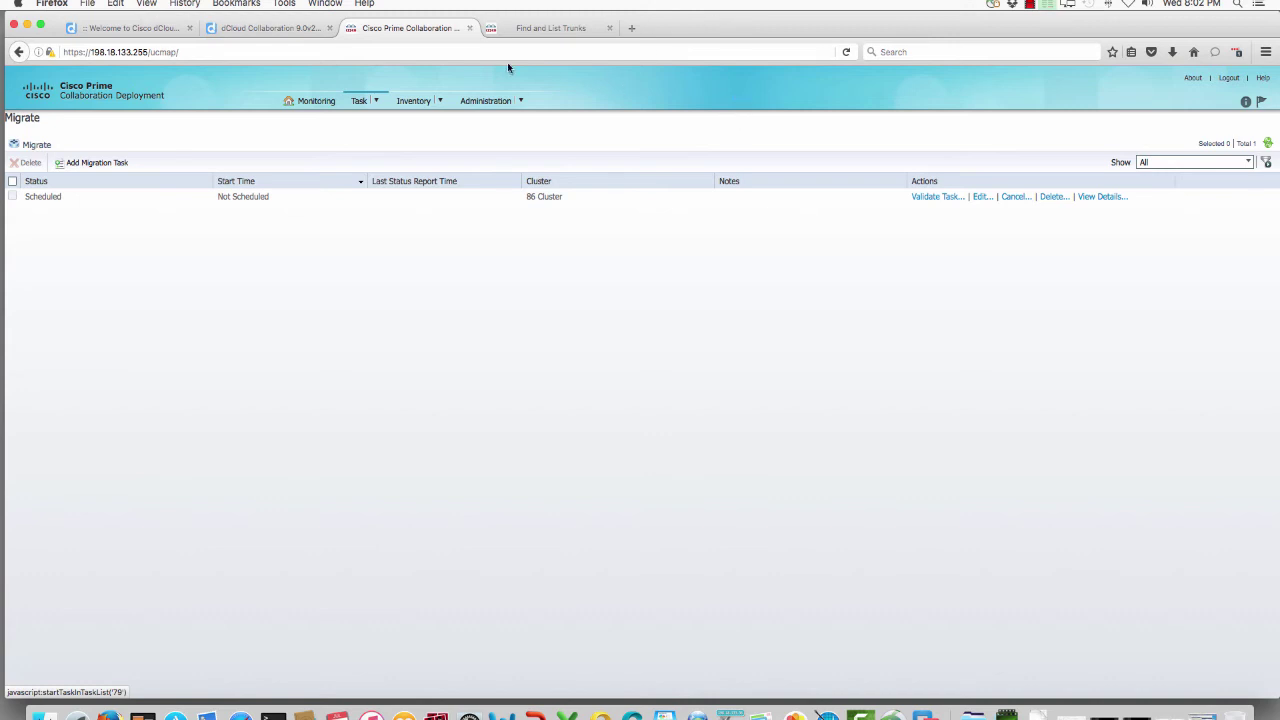
pyautogui.click(333, 103)
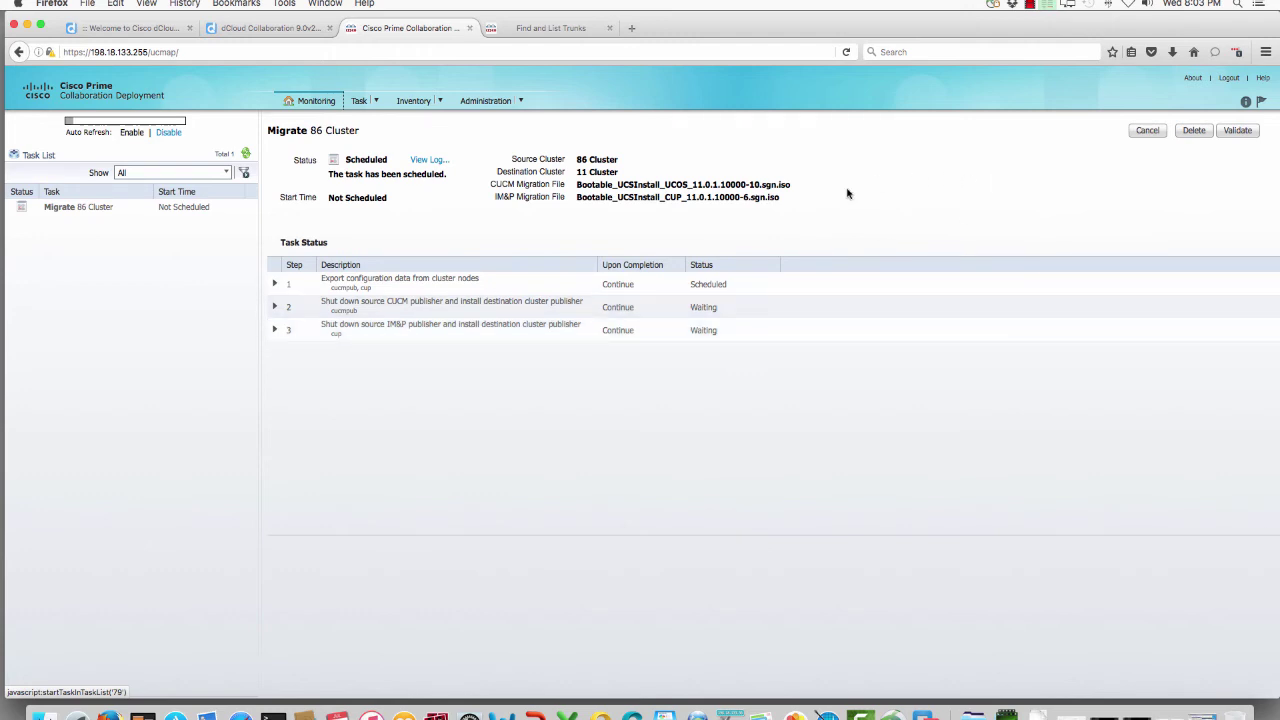
# Step: Refresh and inspect the export step (cucmpub Running, cup Waiting), then check the VM console
pyautogui.click(246, 154)
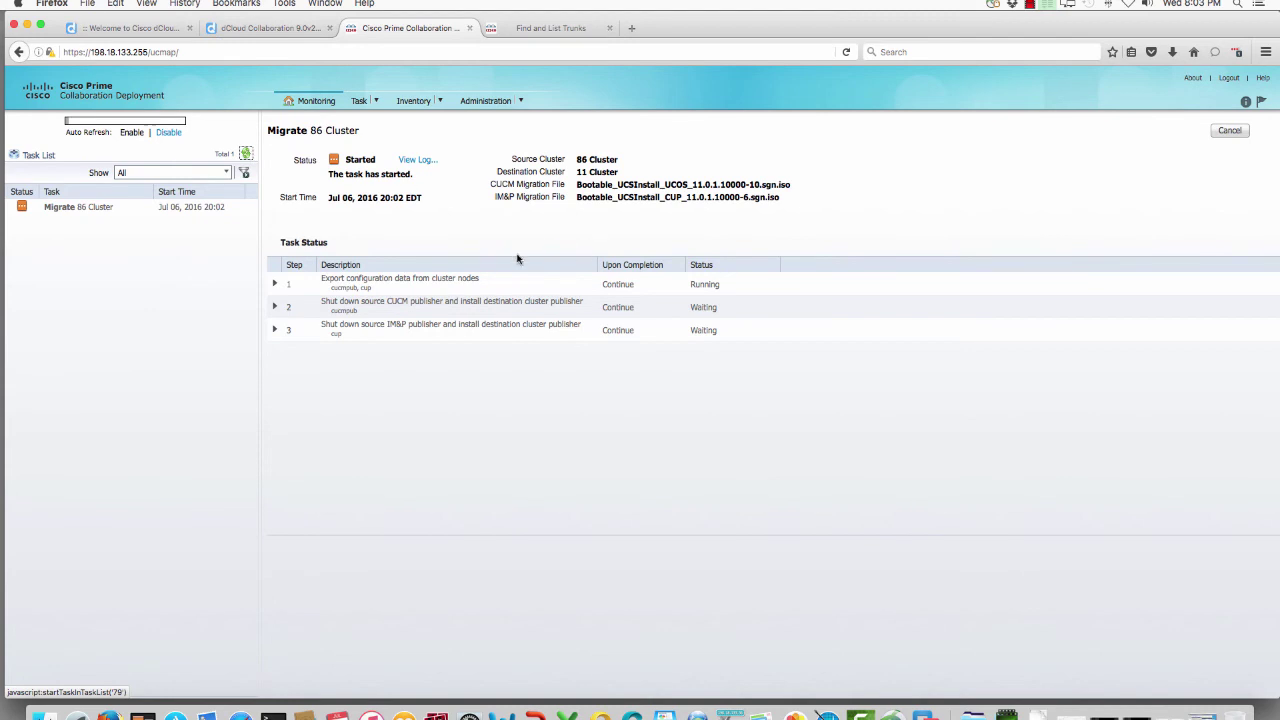
pyautogui.click(275, 284)
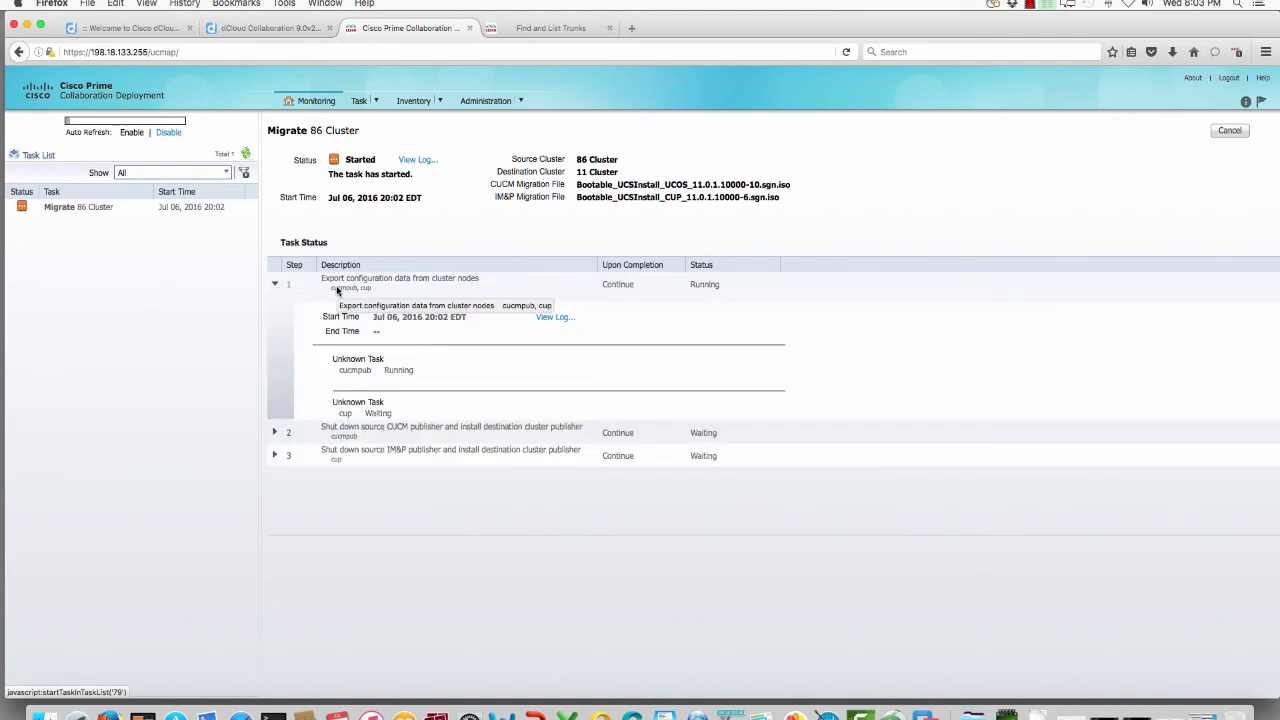
pyautogui.scroll(-1, 380, 345)
pyautogui.moveTo(336, 362); pyautogui.dragTo(422, 363)
pyautogui.moveTo(339, 399); pyautogui.dragTo(415, 400)
pyautogui.click(415, 400)
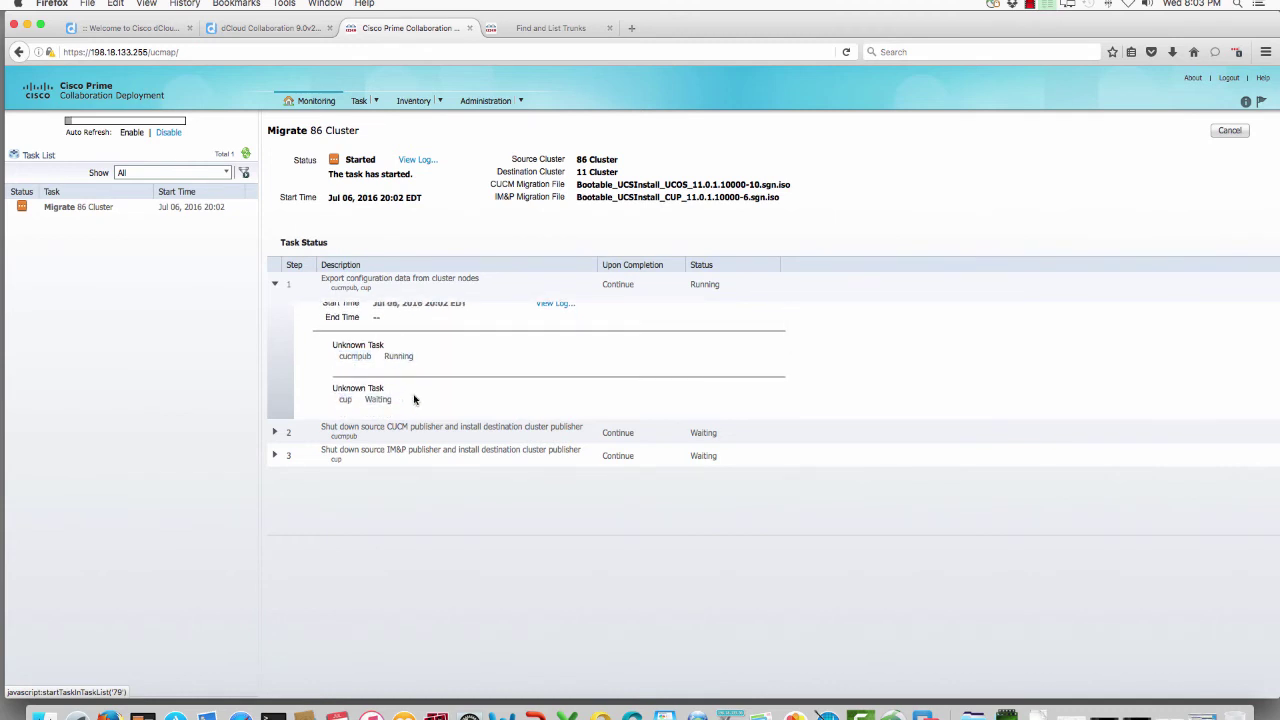
pyautogui.click(275, 286)
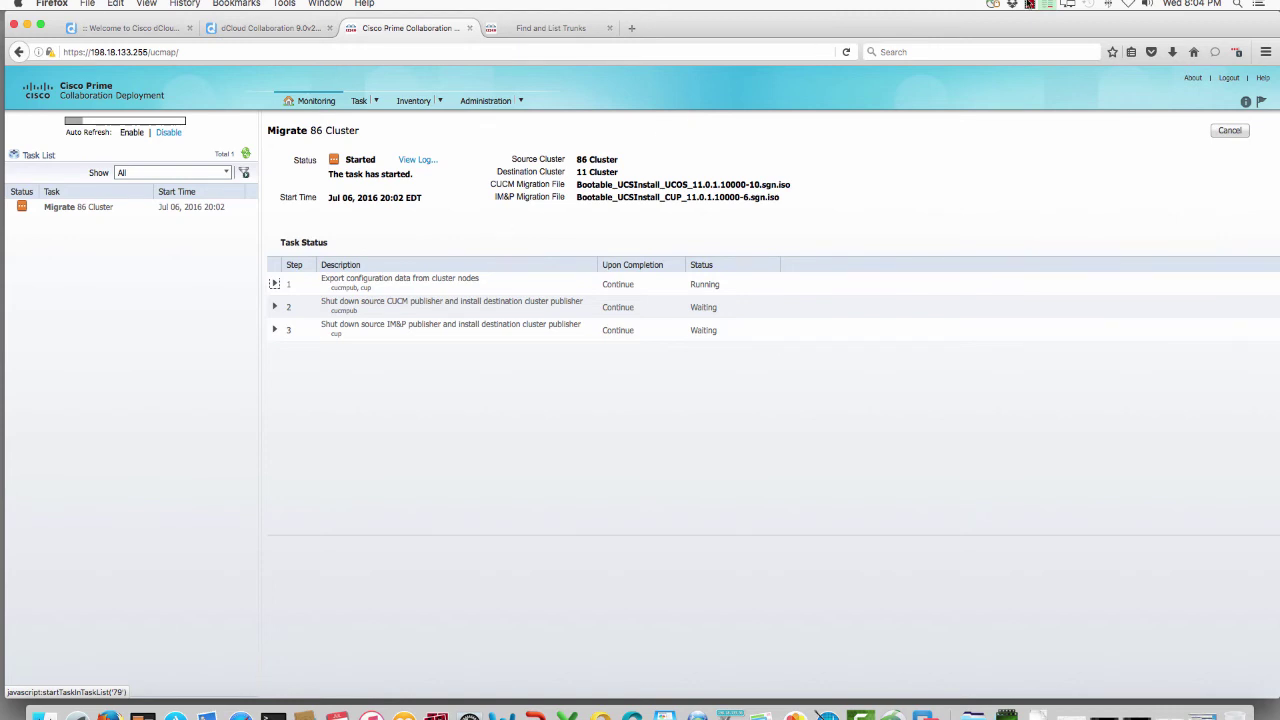
pyautogui.click(1030, 4)
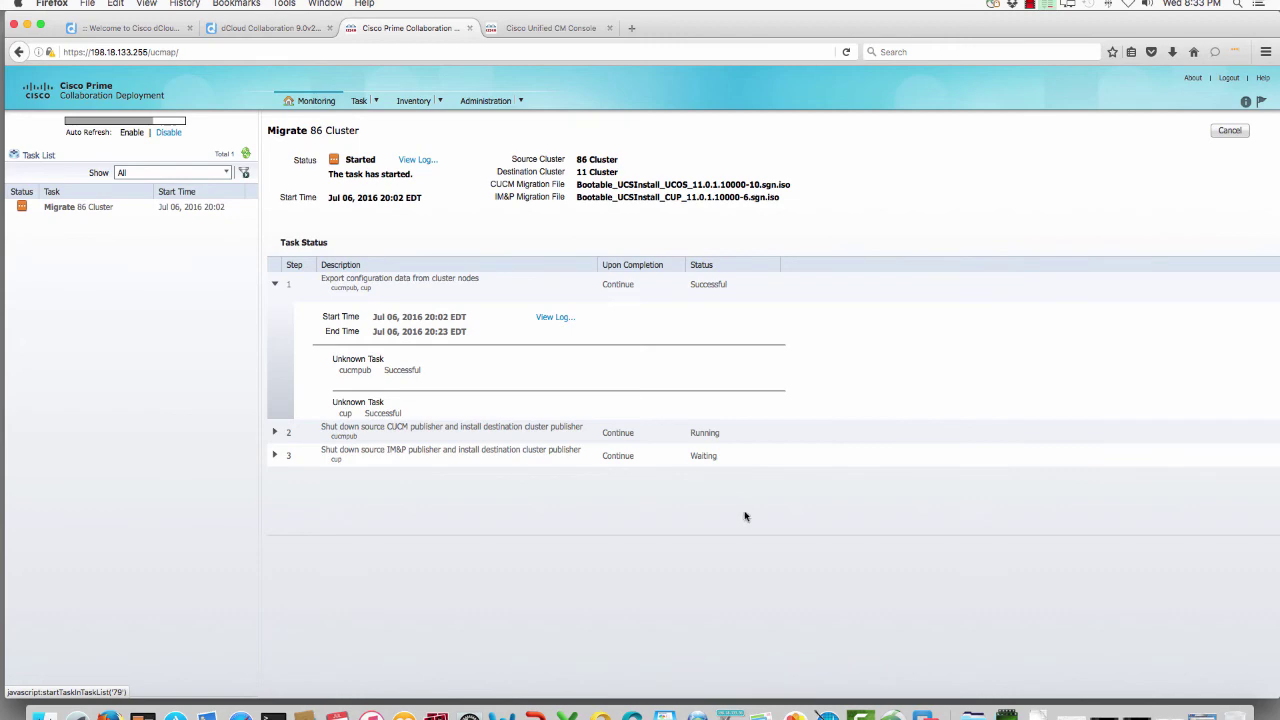
pyautogui.click(742, 716)
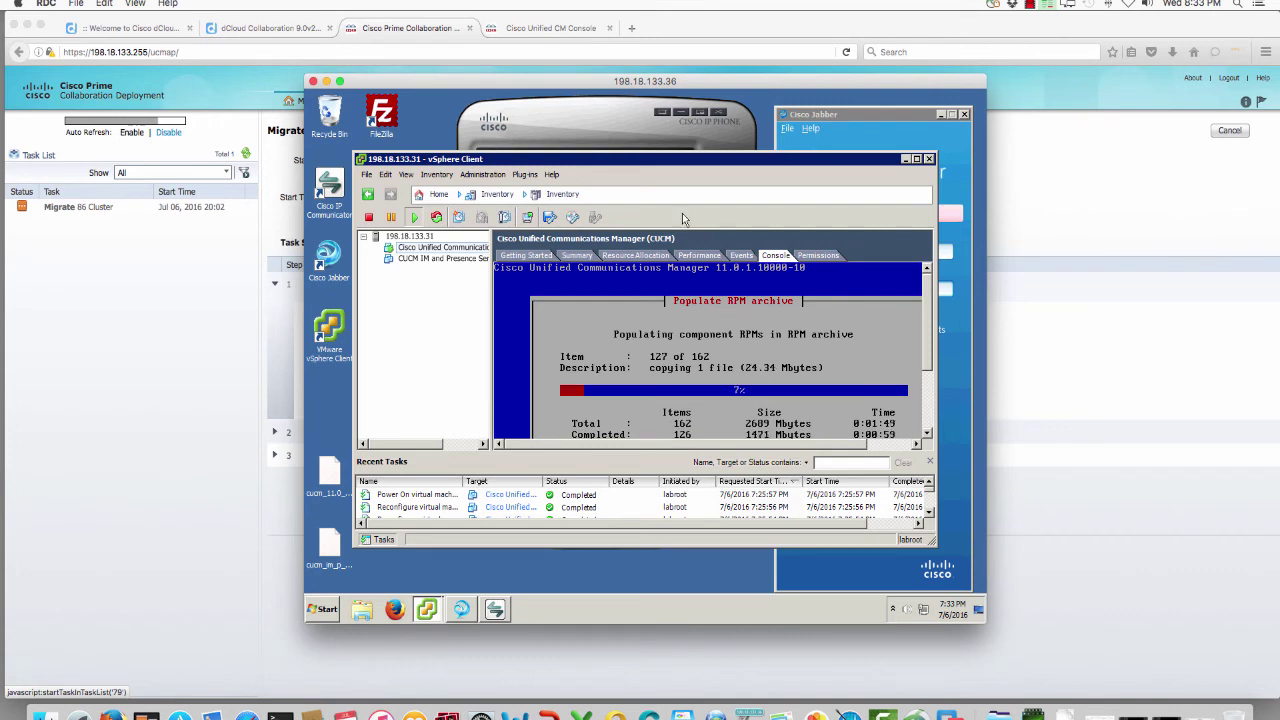
# Step: Wait until all three migration steps read Successful, then go to the Cisco Unified CM Console tab
pyautogui.click(326, 81)
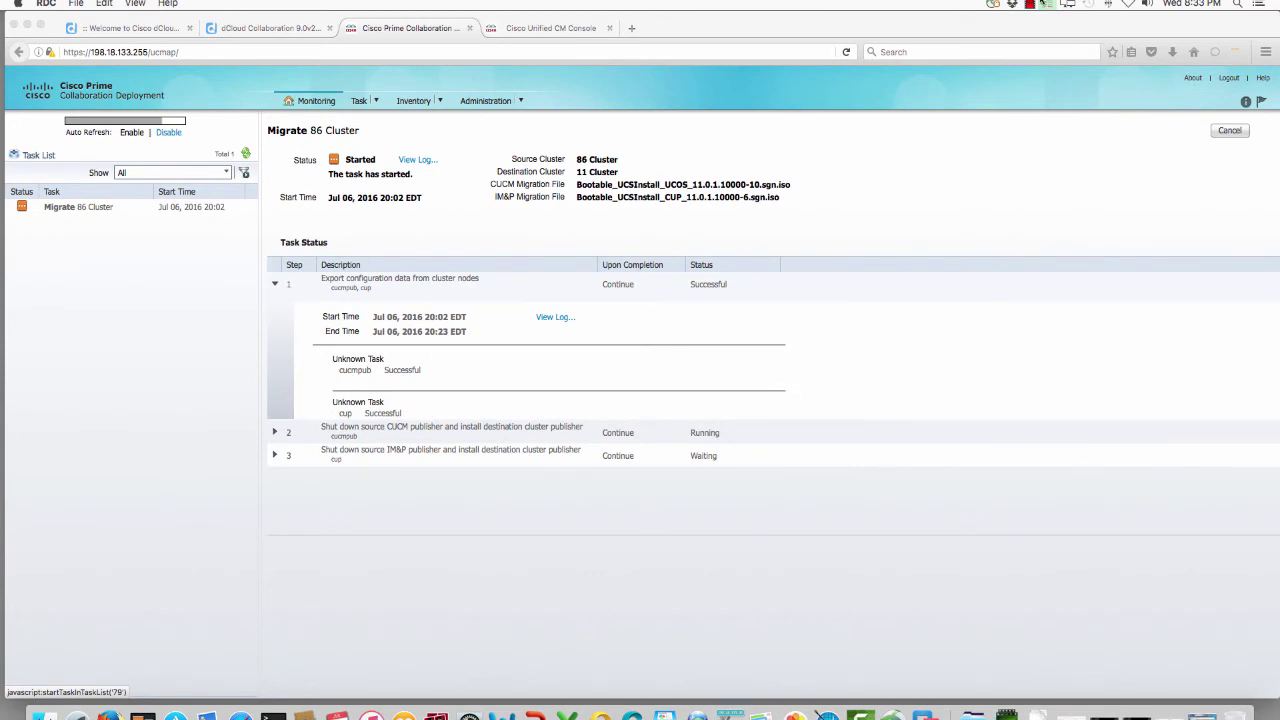
pyautogui.click(1032, 4)
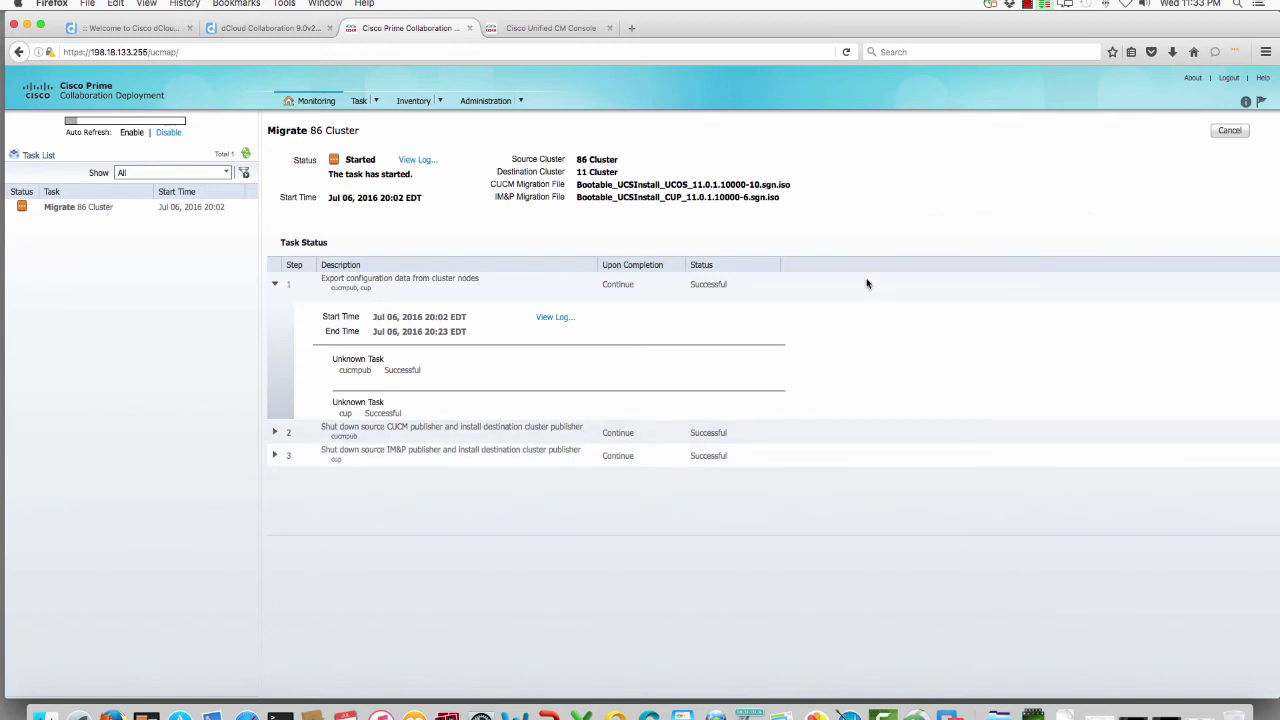
pyautogui.click(584, 27)
pyautogui.click(277, 52)
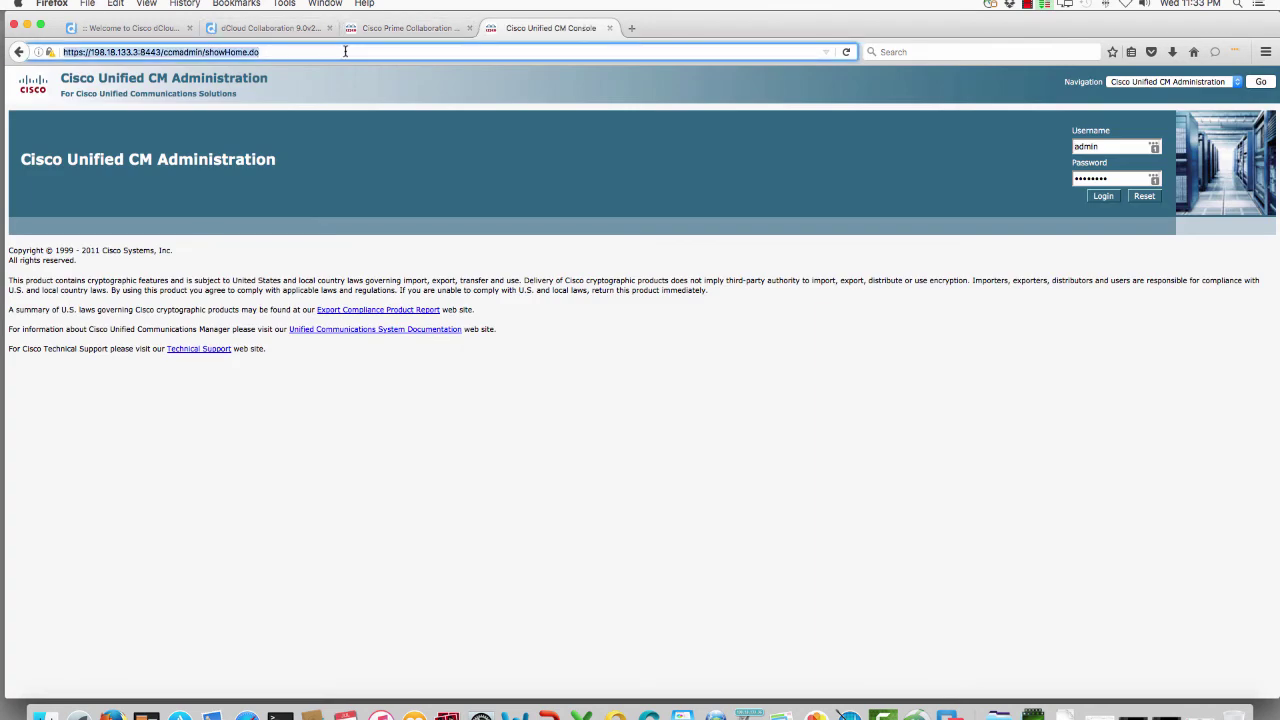
# Step: Reload Unified CM Administration and log in to confirm system version 11.0.1.10000-10
pyautogui.press('Return')
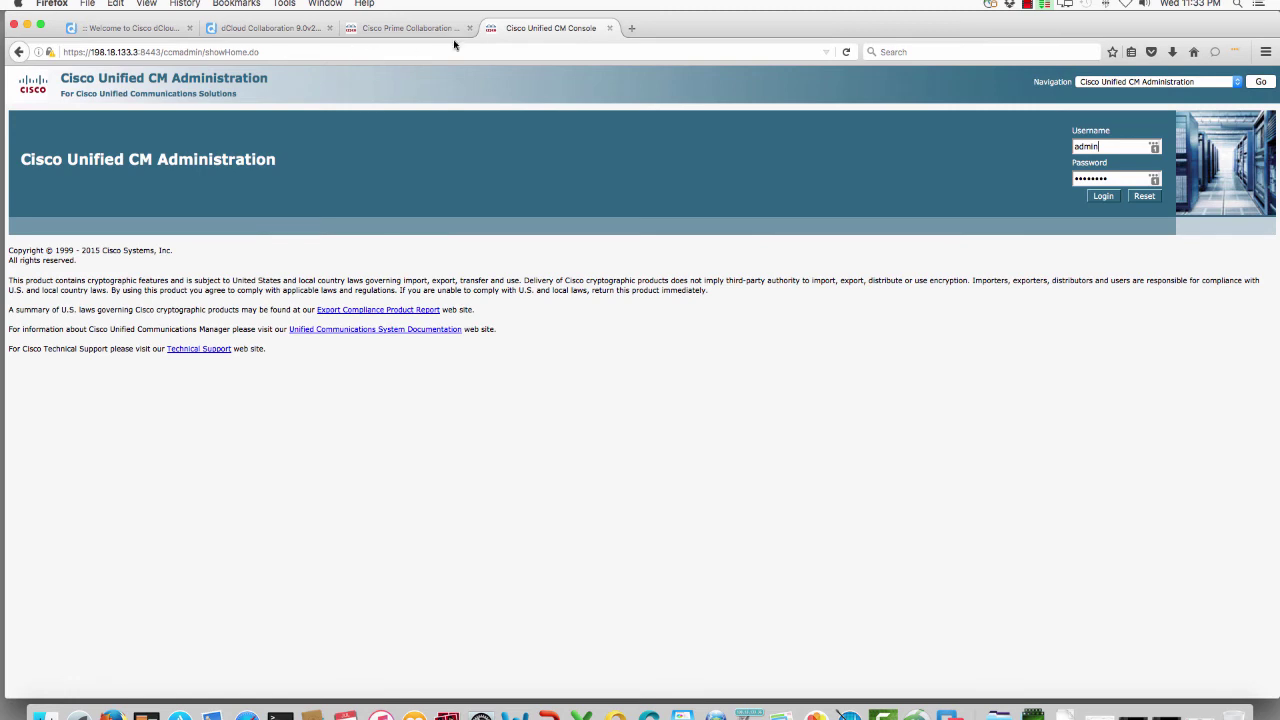
pyautogui.click(1104, 197)
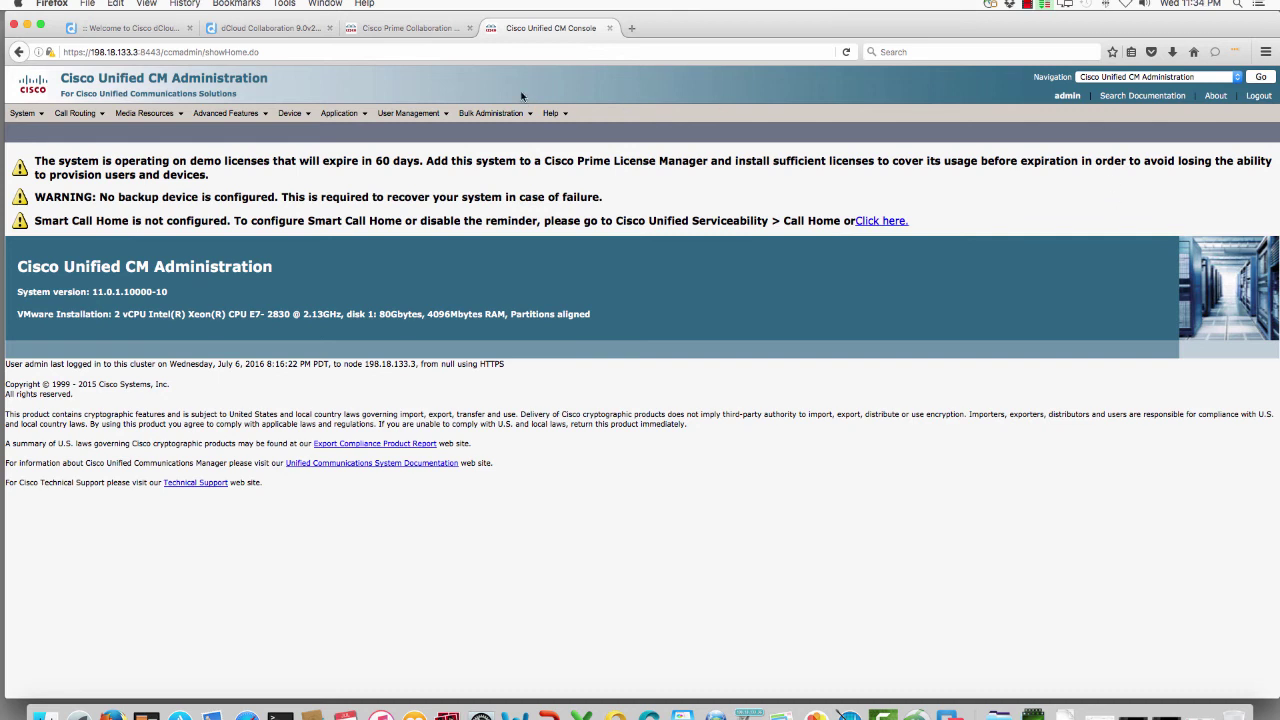
# Step: List all 8 phones, showing cipc1 and cipc2 registered with 198.18.133.3
pyautogui.moveTo(299, 113)
pyautogui.click(302, 188)
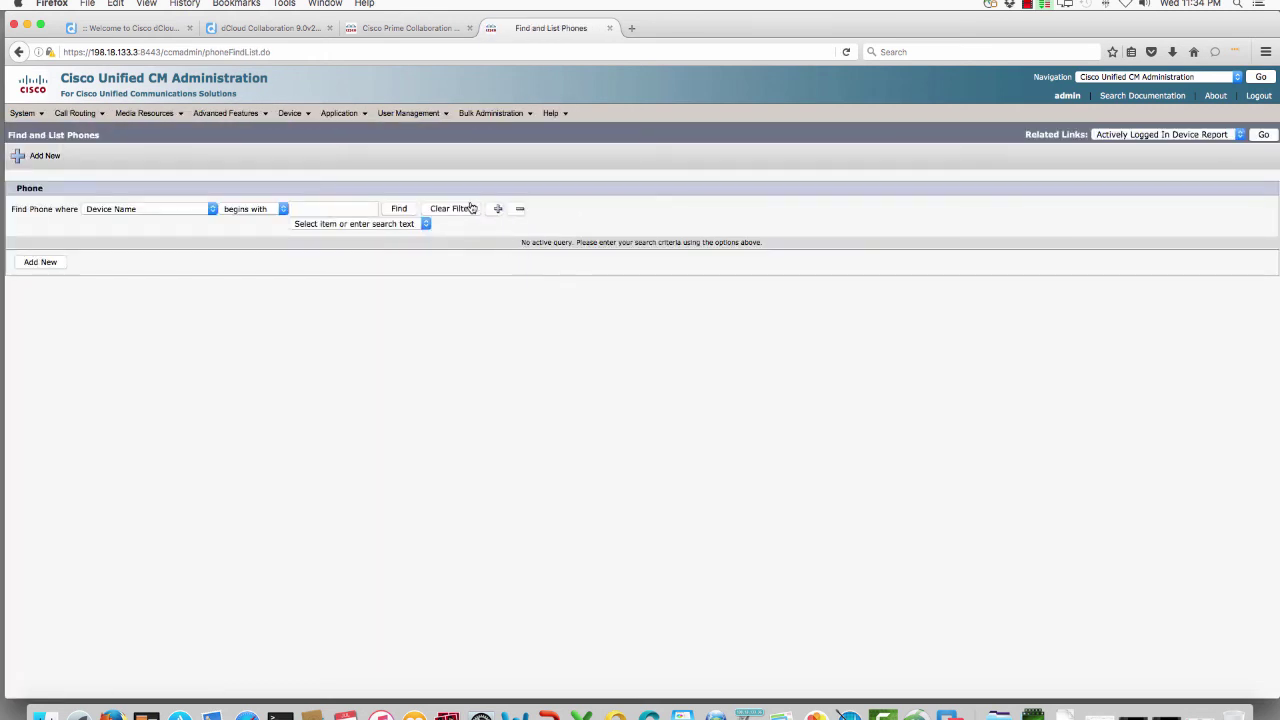
pyautogui.click(400, 211)
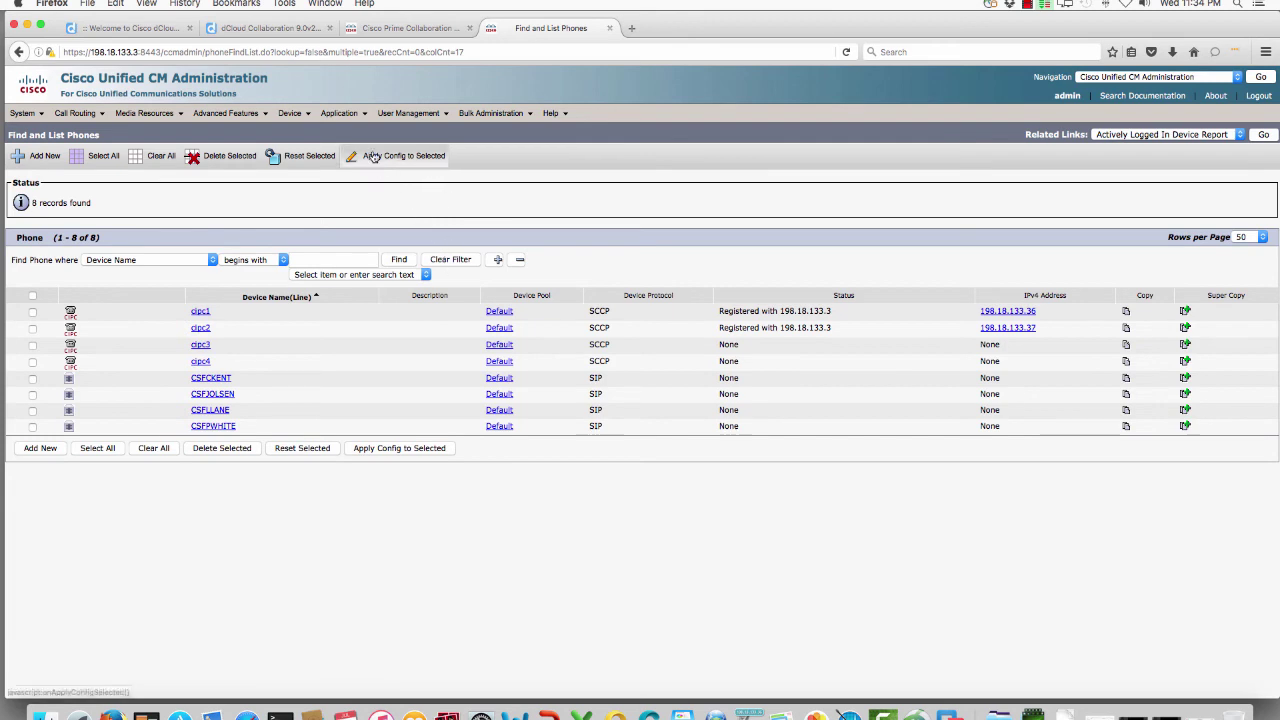
# Step: Find the configured trunks and open the CUP-Trunk settings
pyautogui.moveTo(292, 113)
pyautogui.click(318, 200)
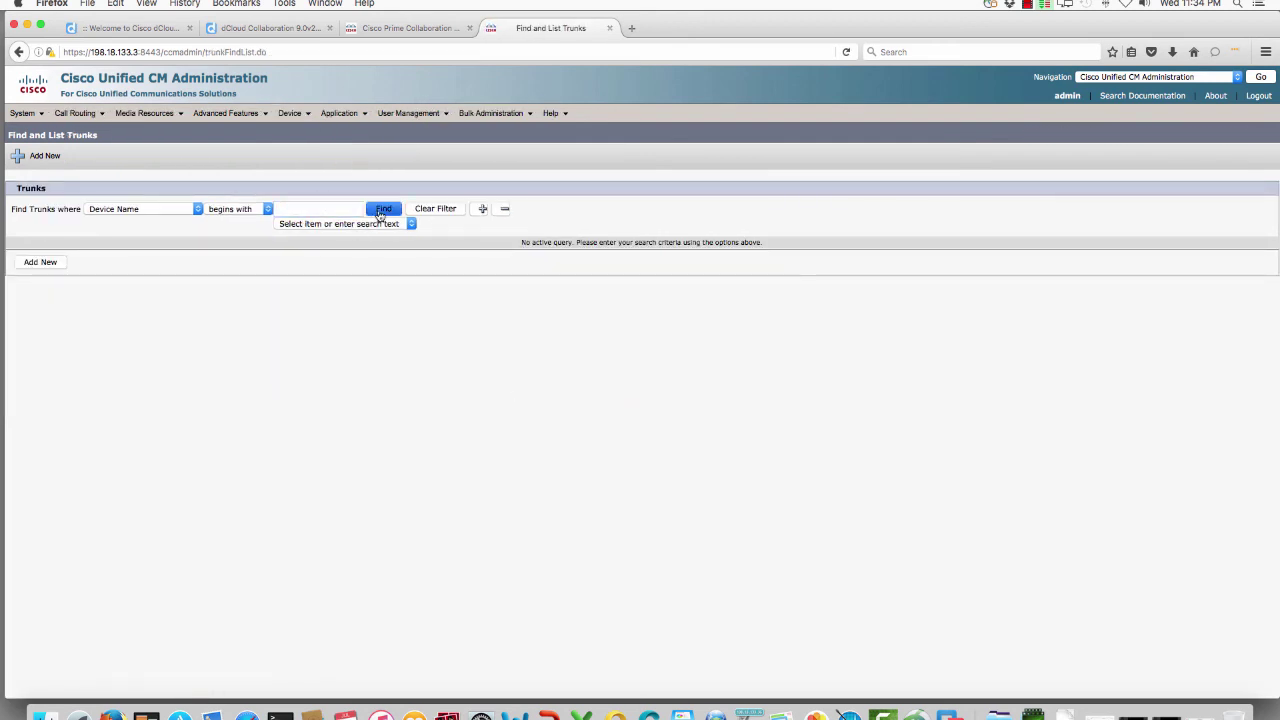
pyautogui.click(378, 210)
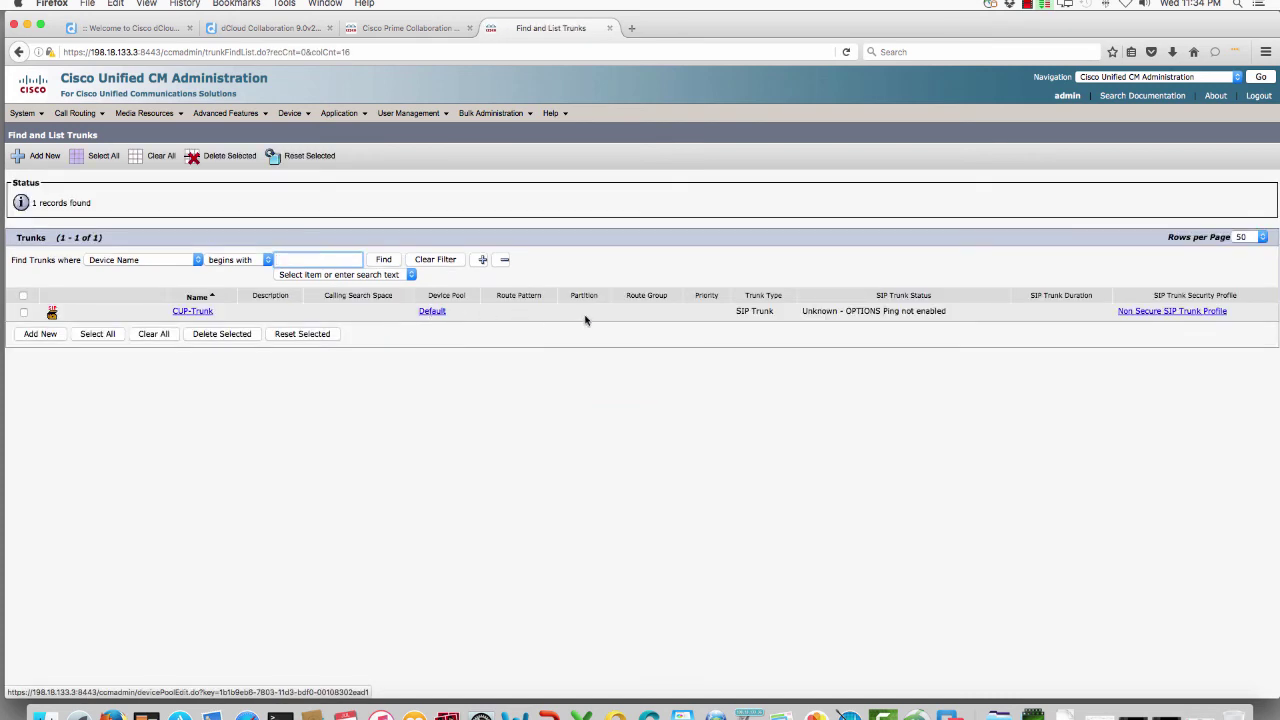
pyautogui.click(186, 311)
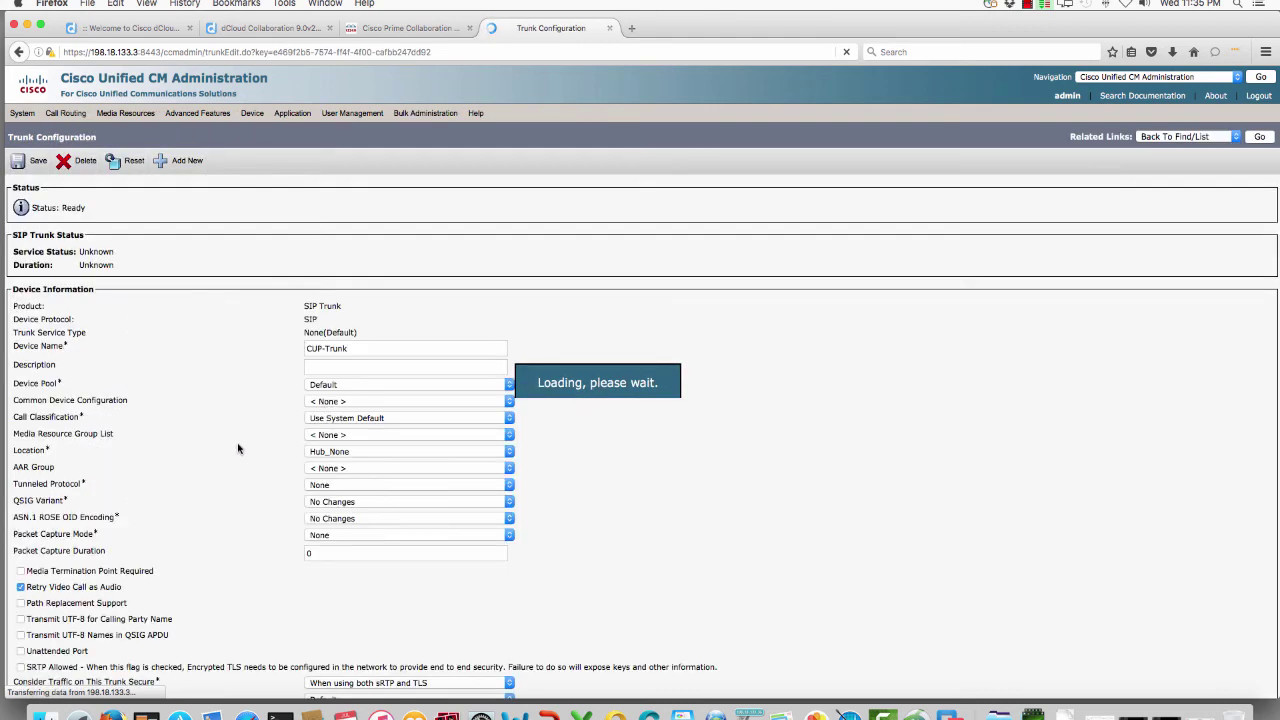
# Step: Select CUP-Trunk's SIP destination address 198.18.133.4 (port 5060)
pyautogui.scroll(-2, 238, 449)
pyautogui.scroll(-15, 238, 449)
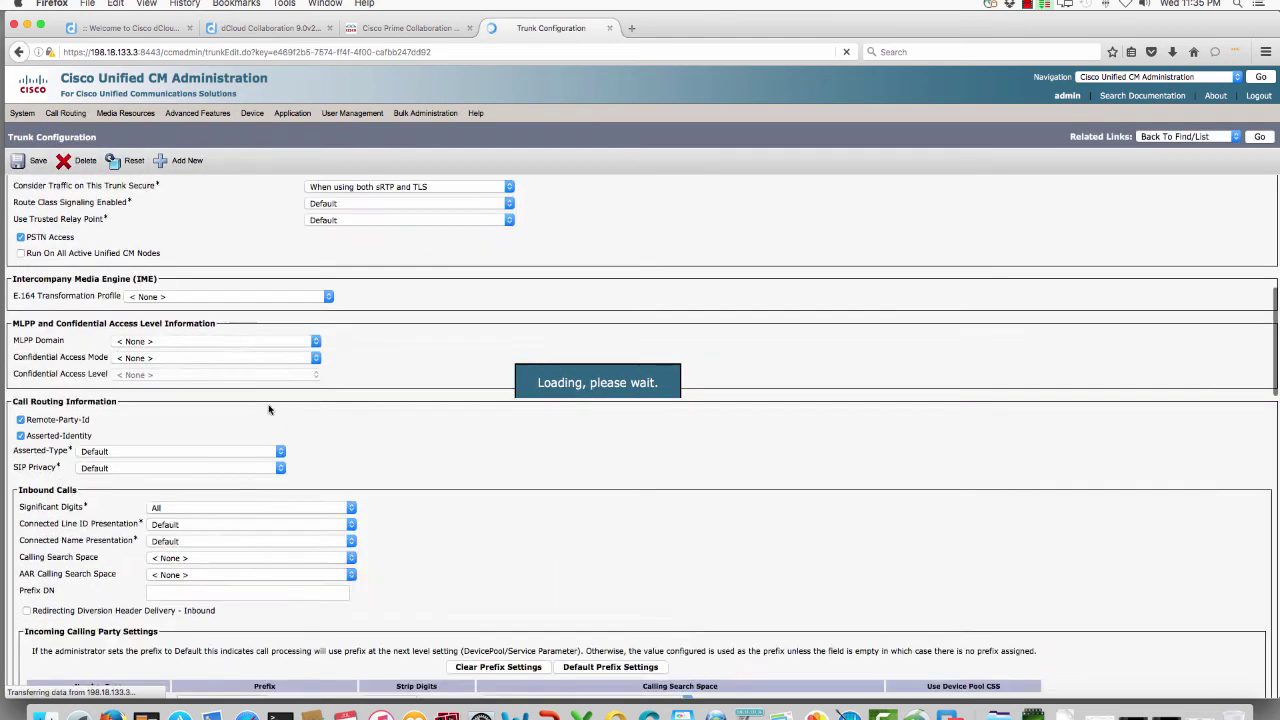
pyautogui.scroll(-12, 265, 437)
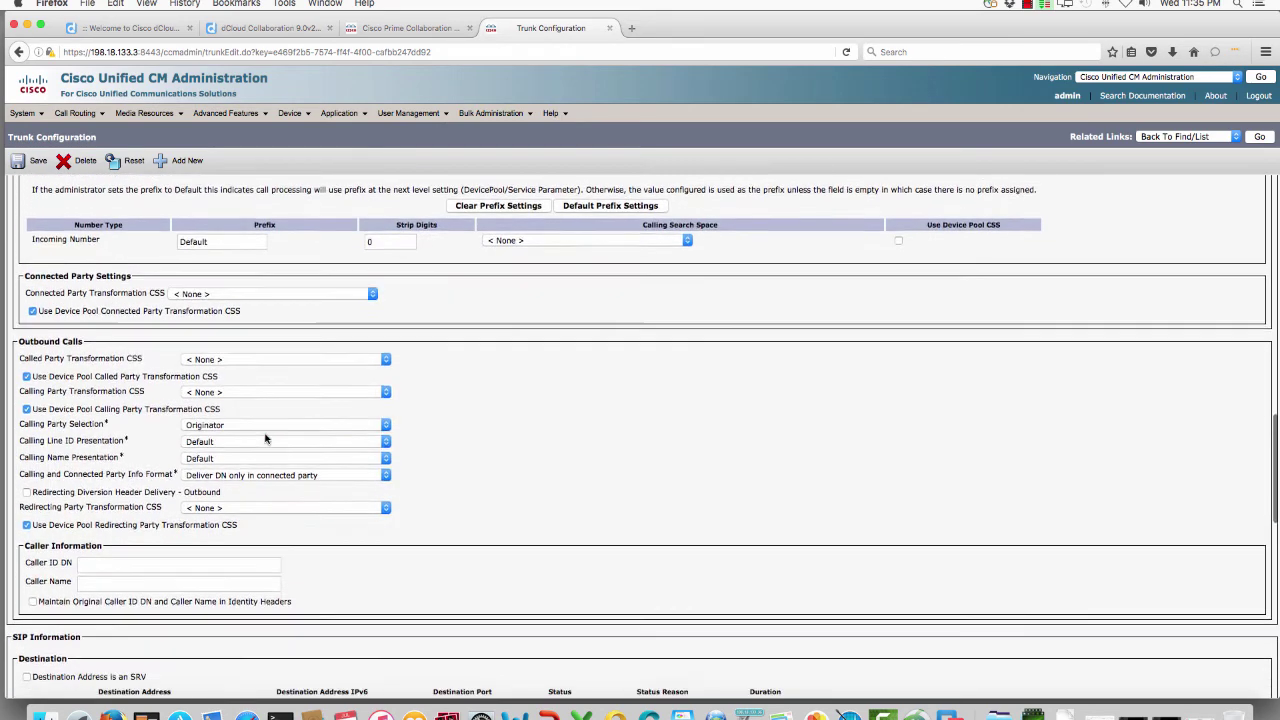
pyautogui.rightClick(138, 510)
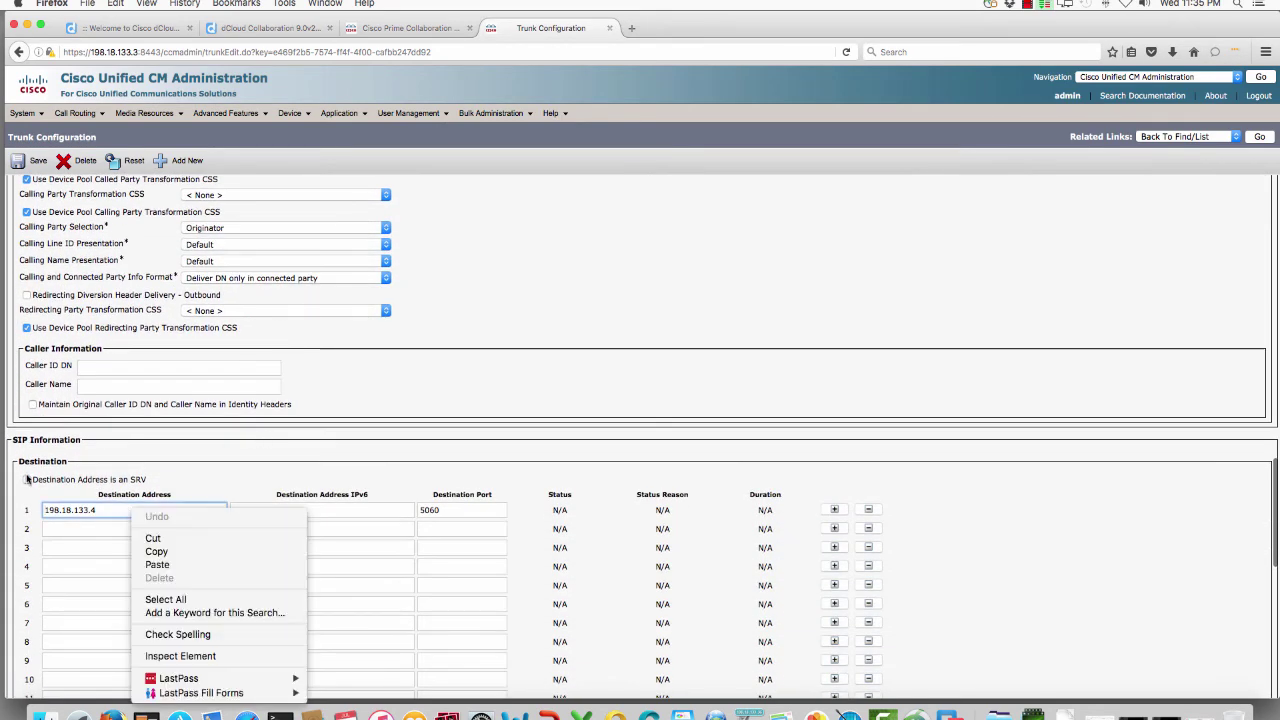
pyautogui.click(58, 513)
pyautogui.moveTo(104, 513); pyautogui.dragTo(15, 507)
pyautogui.press('super+c')
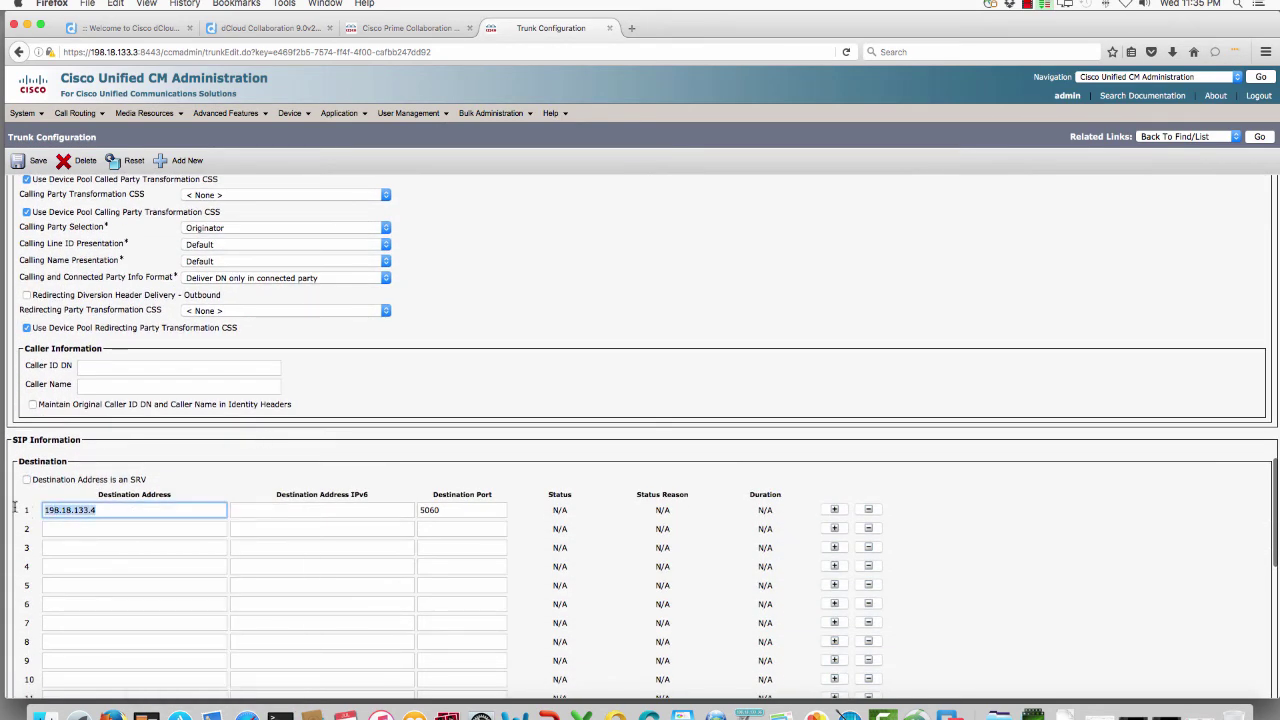
pyautogui.click(630, 28)
# Step: Load 198.18.133.4 in a new tab, open IM and Presence, and accept its certificate exception
pyautogui.press('super+v')
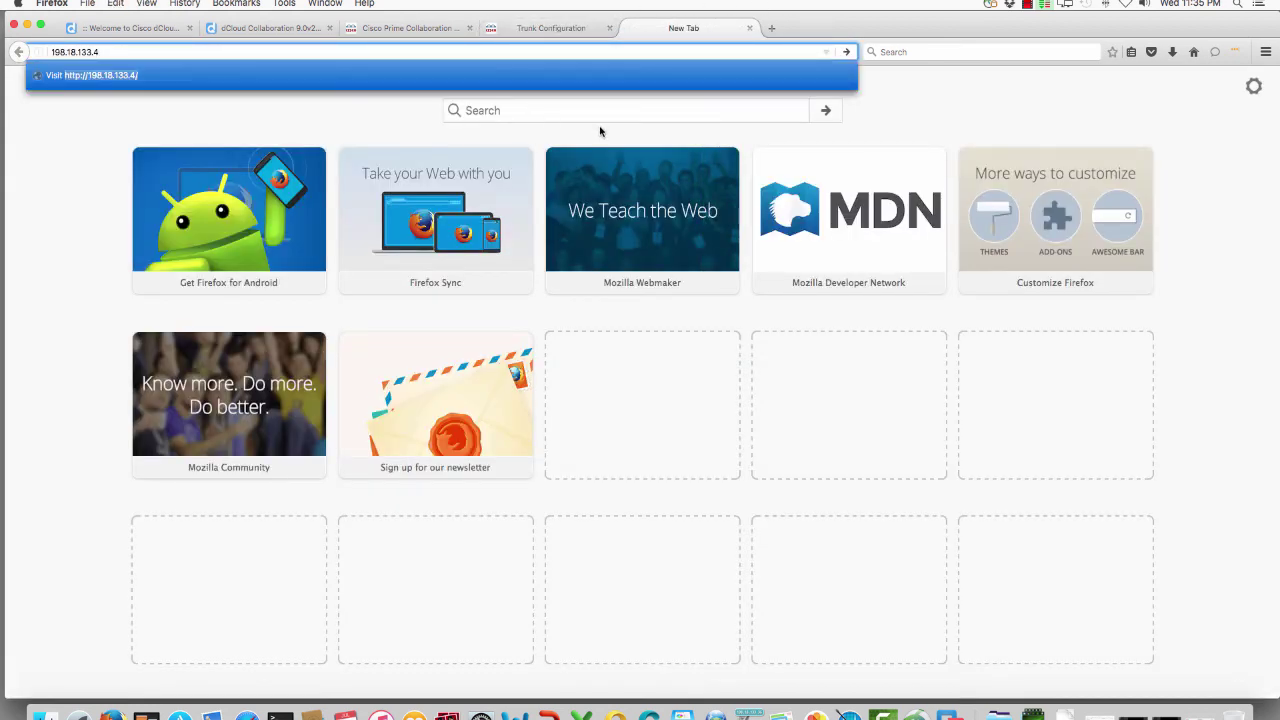
pyautogui.press('Return')
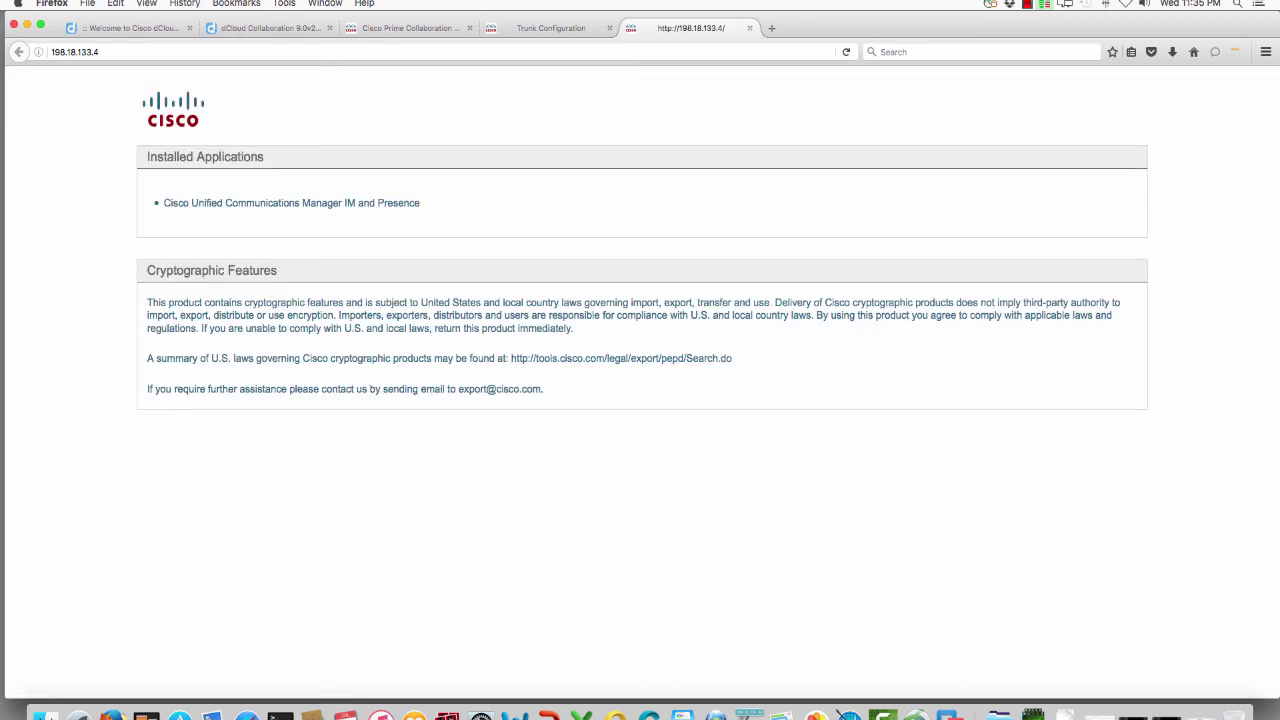
pyautogui.click(323, 203)
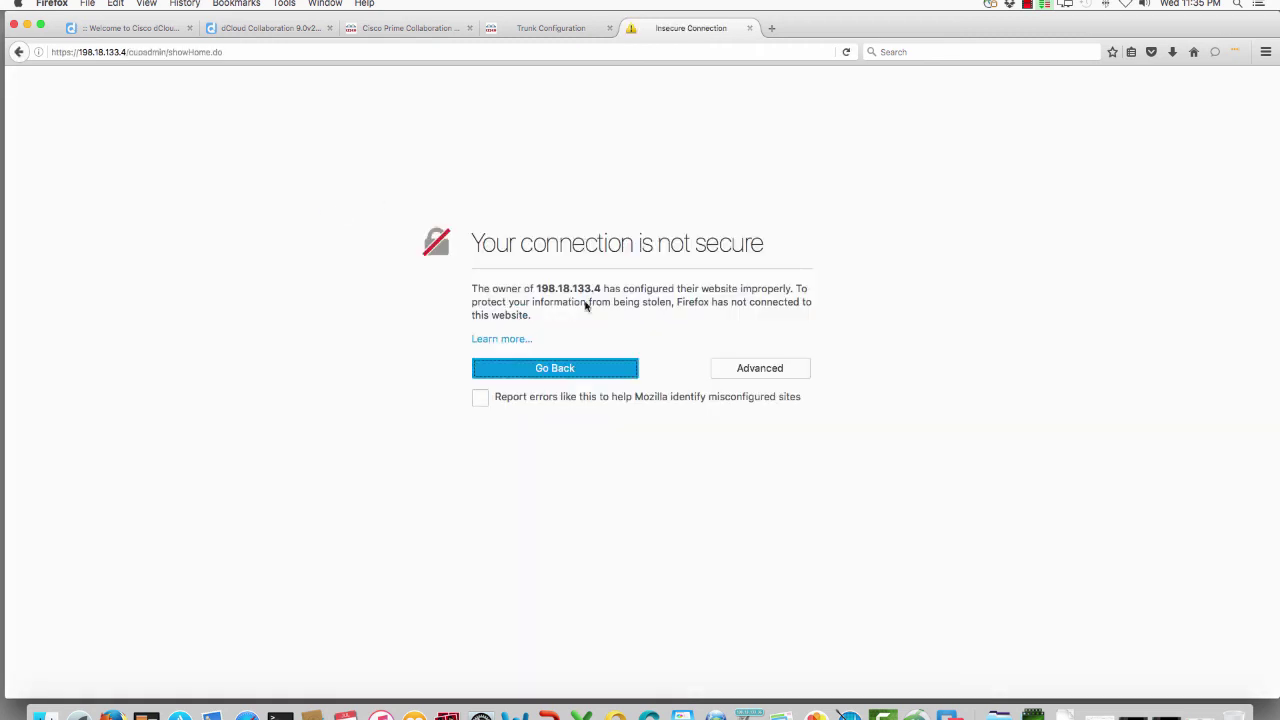
pyautogui.click(738, 370)
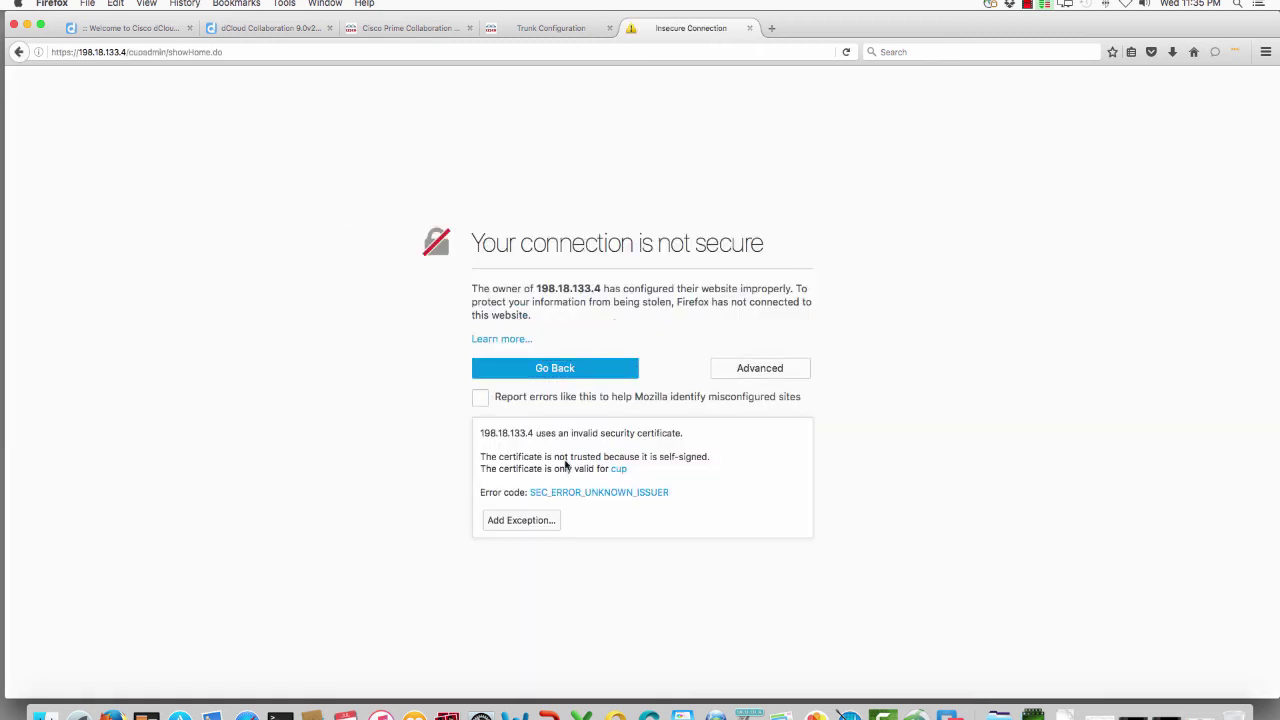
pyautogui.click(528, 520)
pyautogui.click(576, 337)
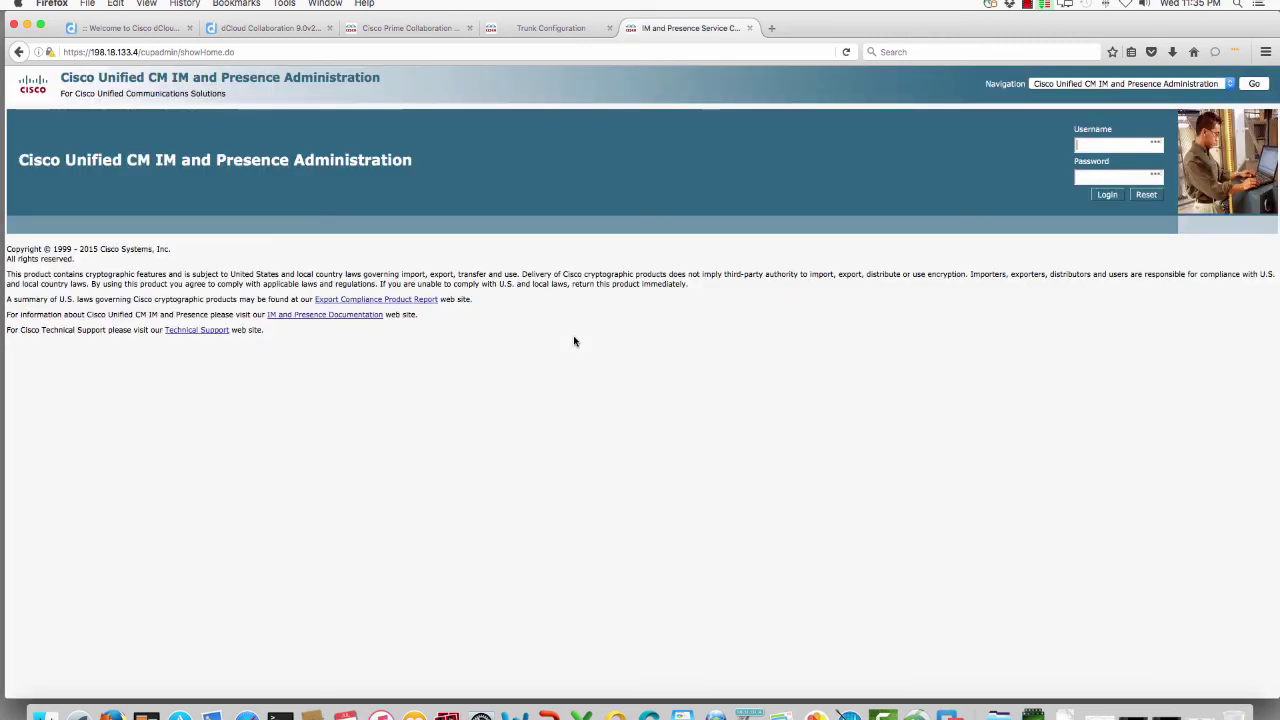
# Step: Open the DefaultCUPSubcluster presence redundancy group to confirm server 198.18.133.4
pyautogui.click(562, 27)
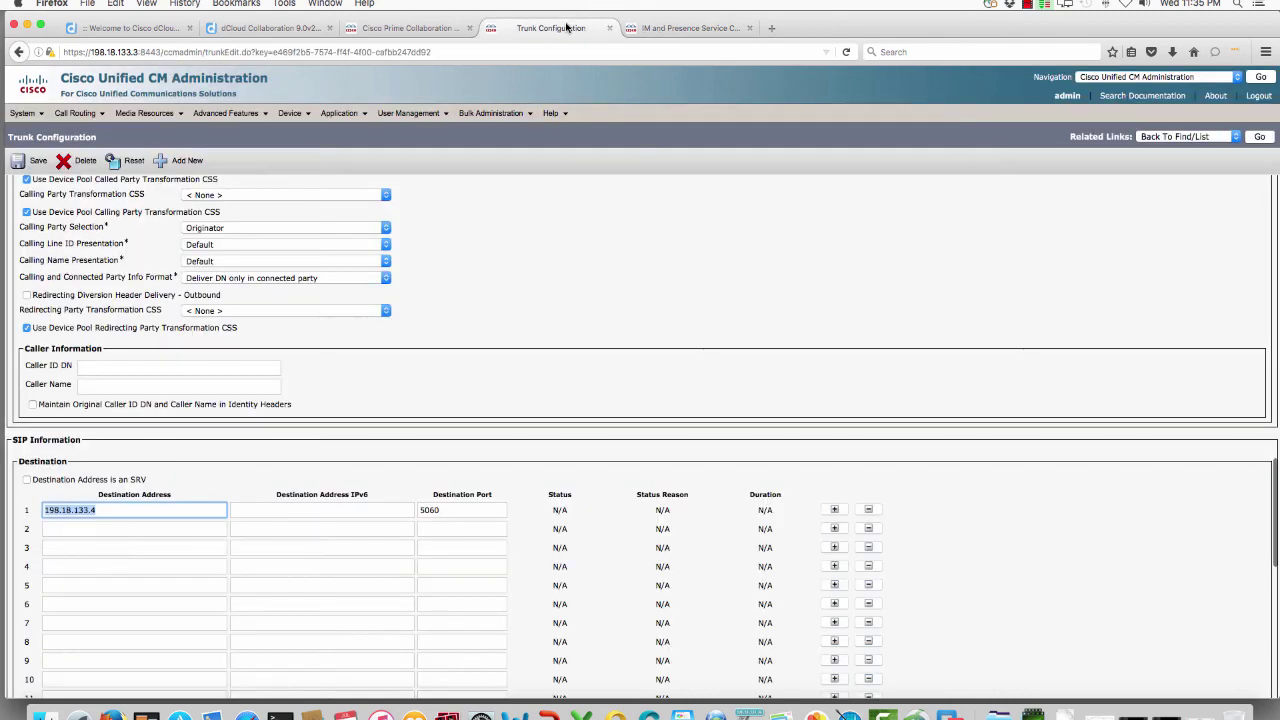
pyautogui.scroll(15, 503, 325)
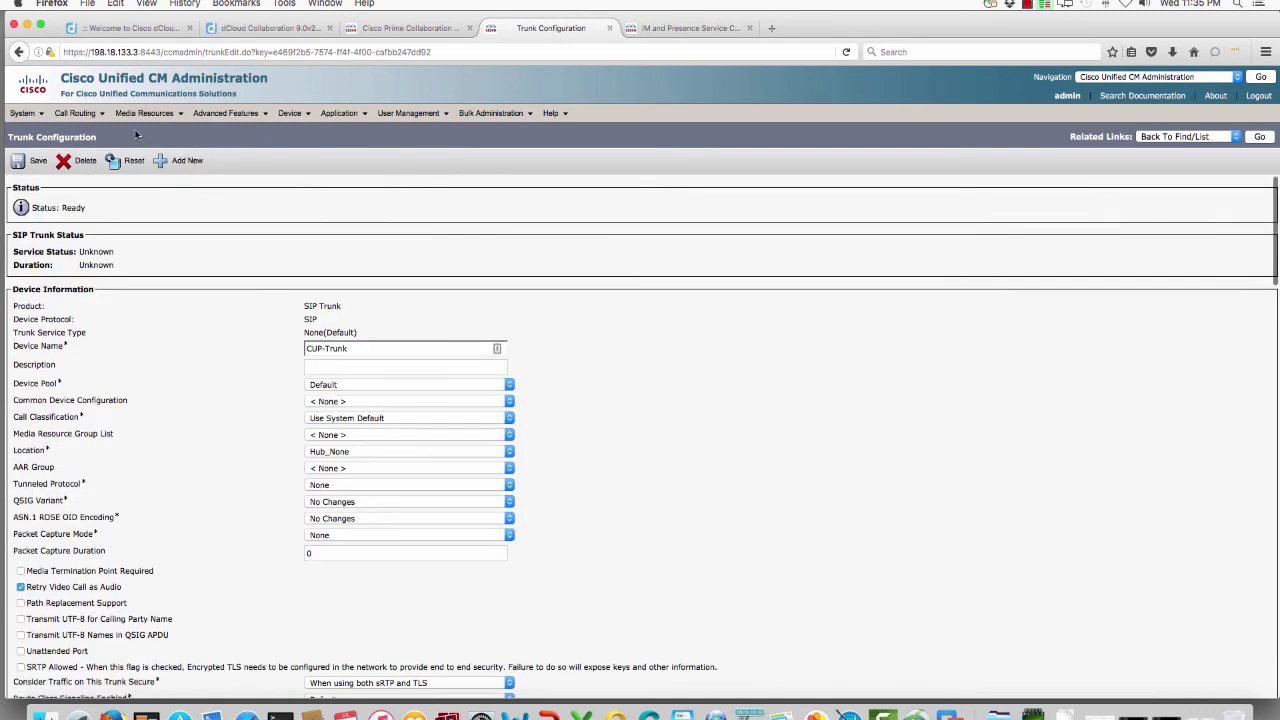
pyautogui.click(28, 115)
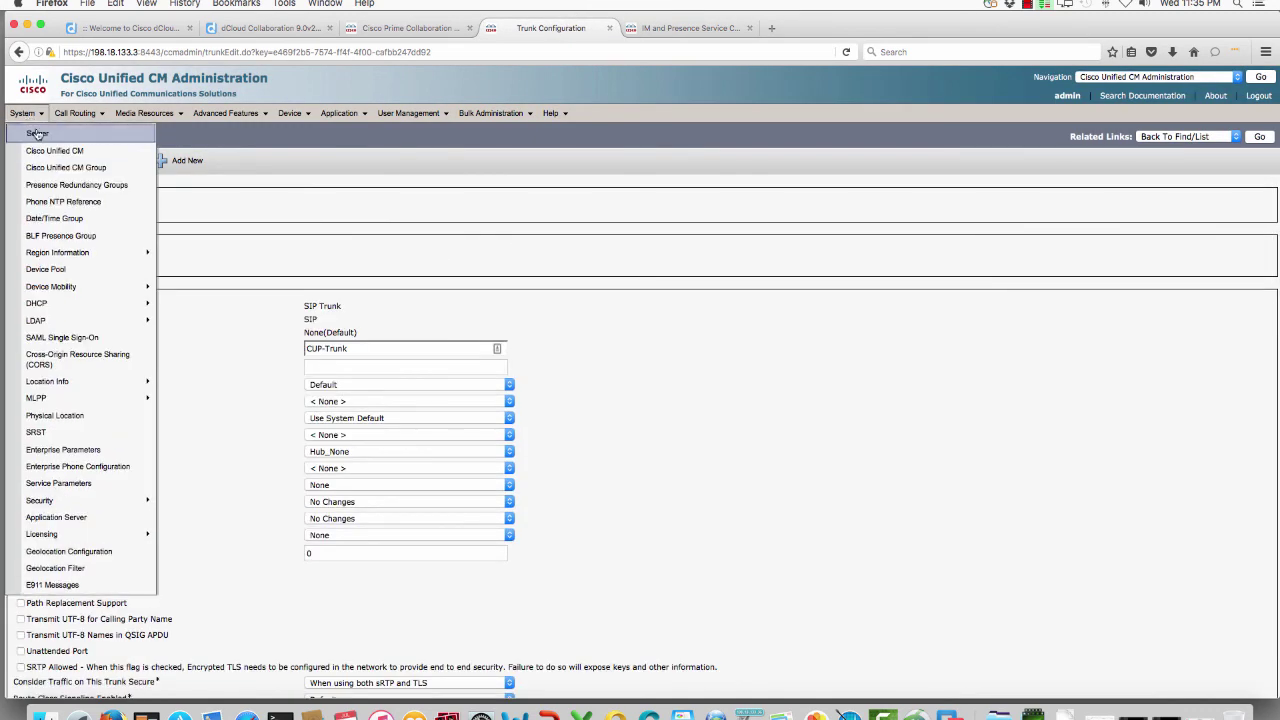
pyautogui.click(79, 182)
pyautogui.click(413, 210)
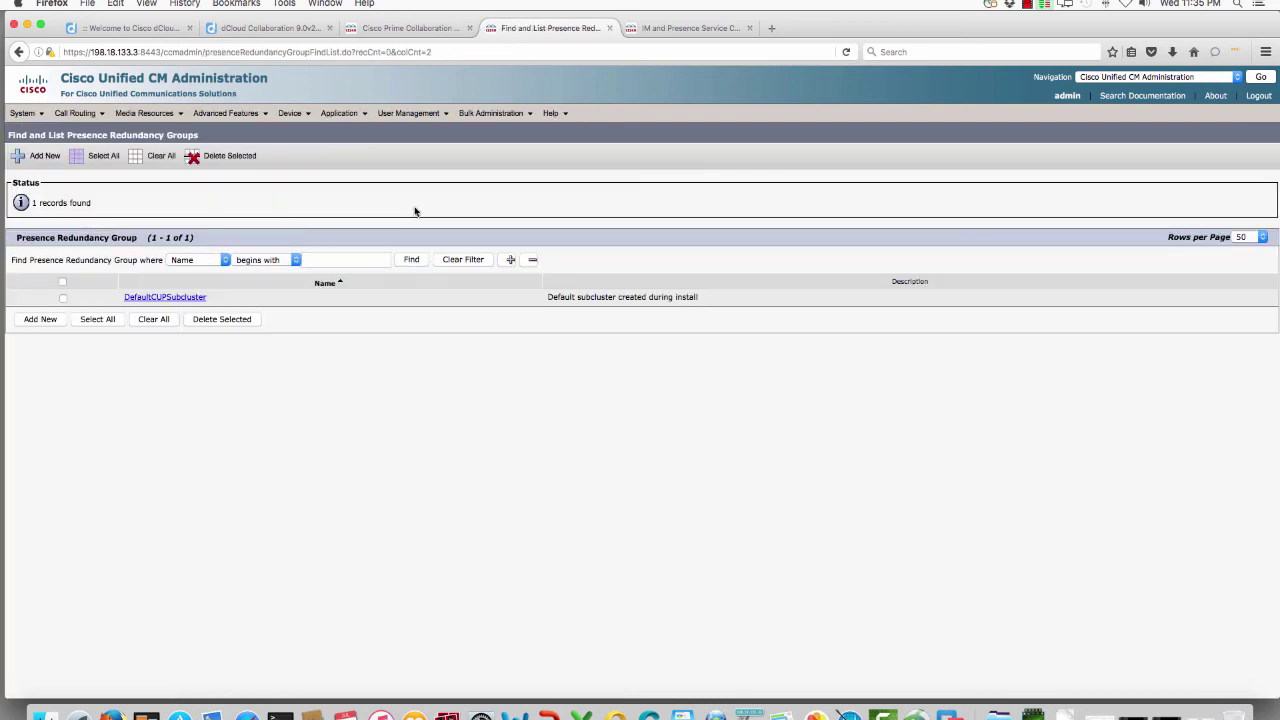
pyautogui.click(200, 297)
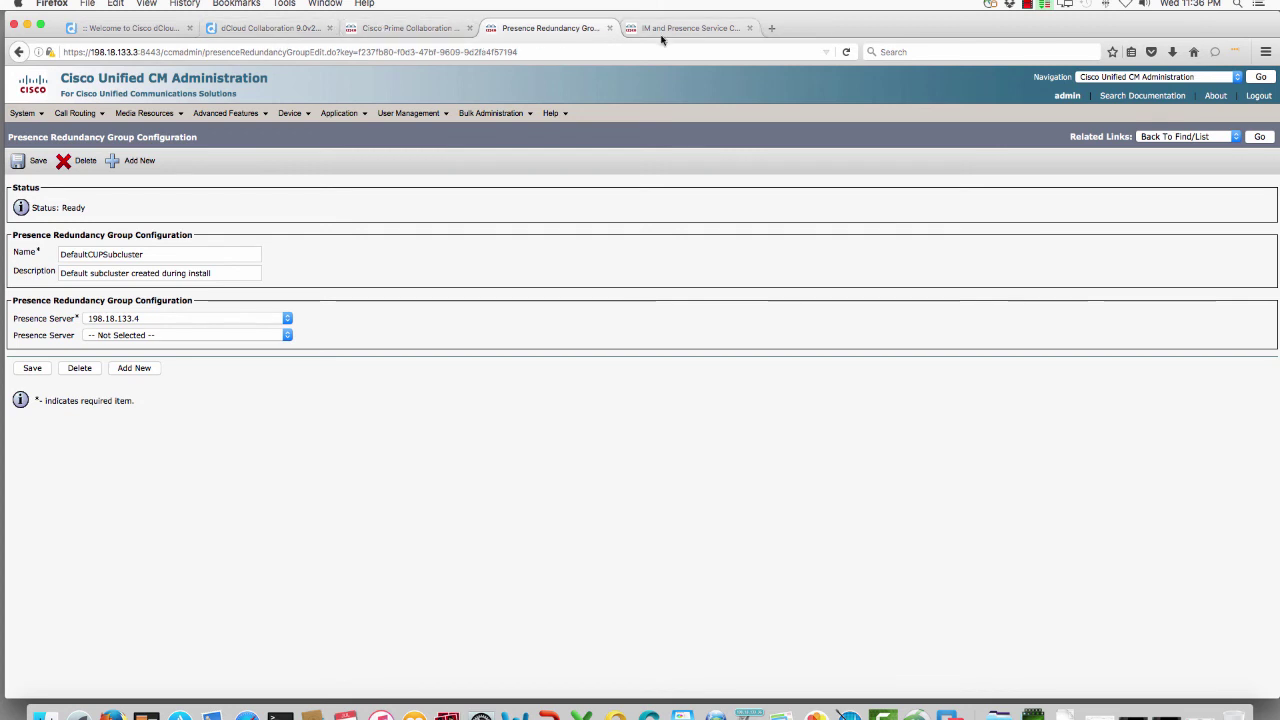
pyautogui.click(406, 29)
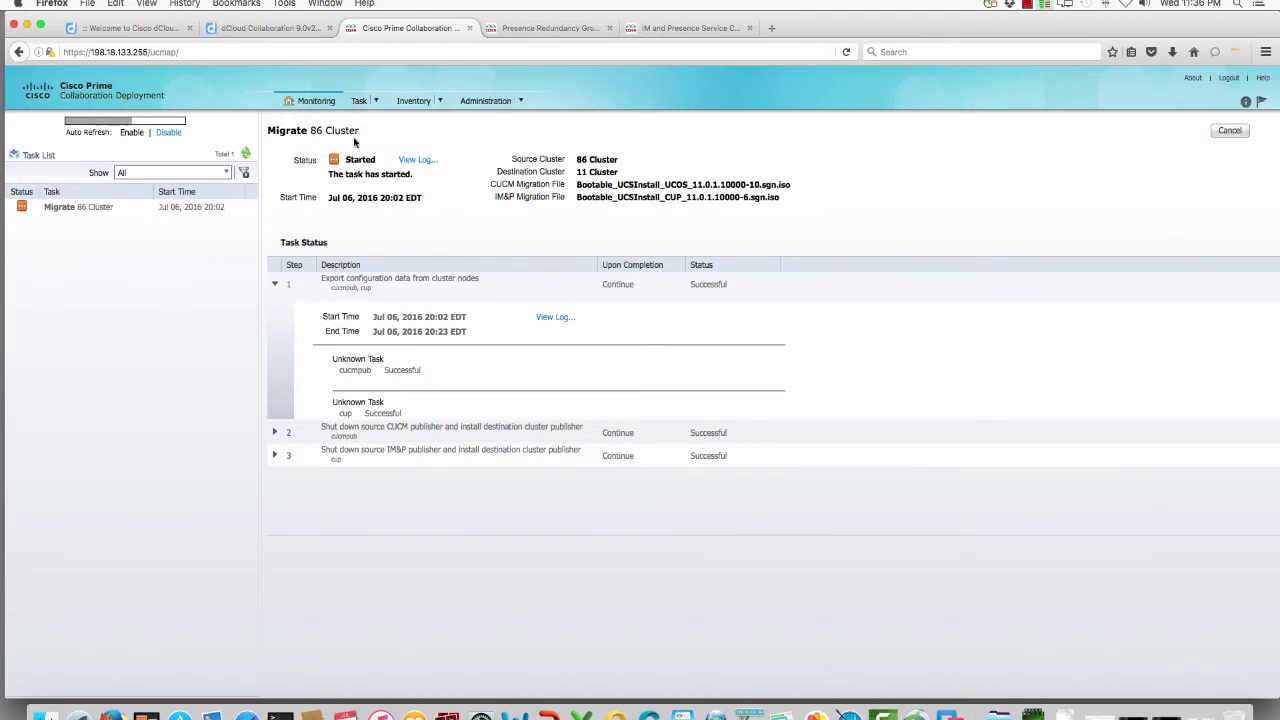
# Step: Try adding an install task, dismiss the no-cluster error, and view the Clusters inventory
pyautogui.click(370, 102)
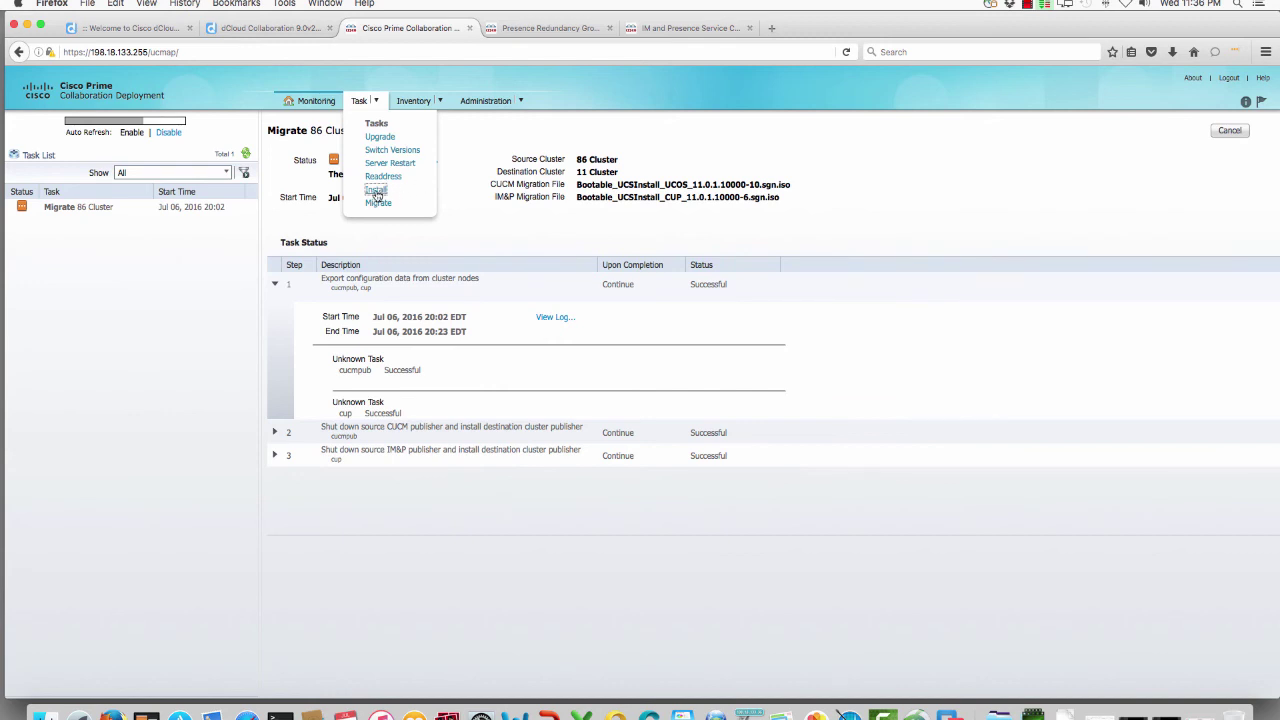
pyautogui.click(376, 191)
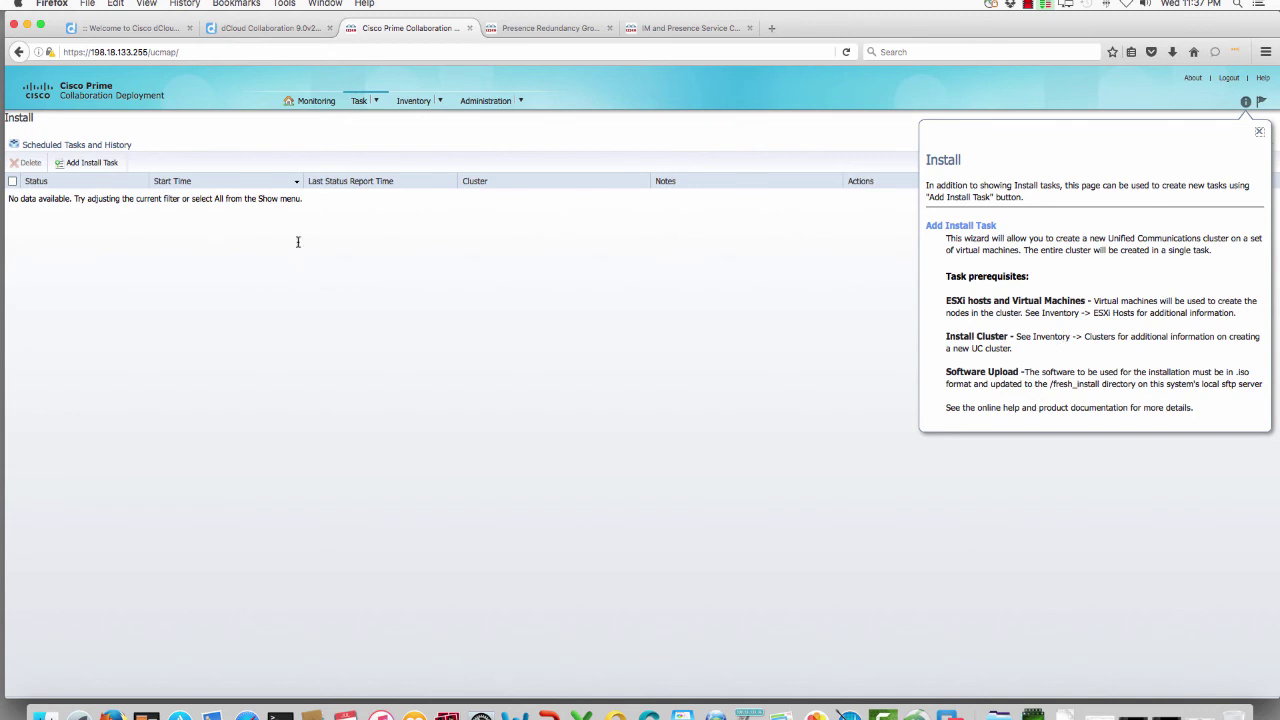
pyautogui.click(81, 166)
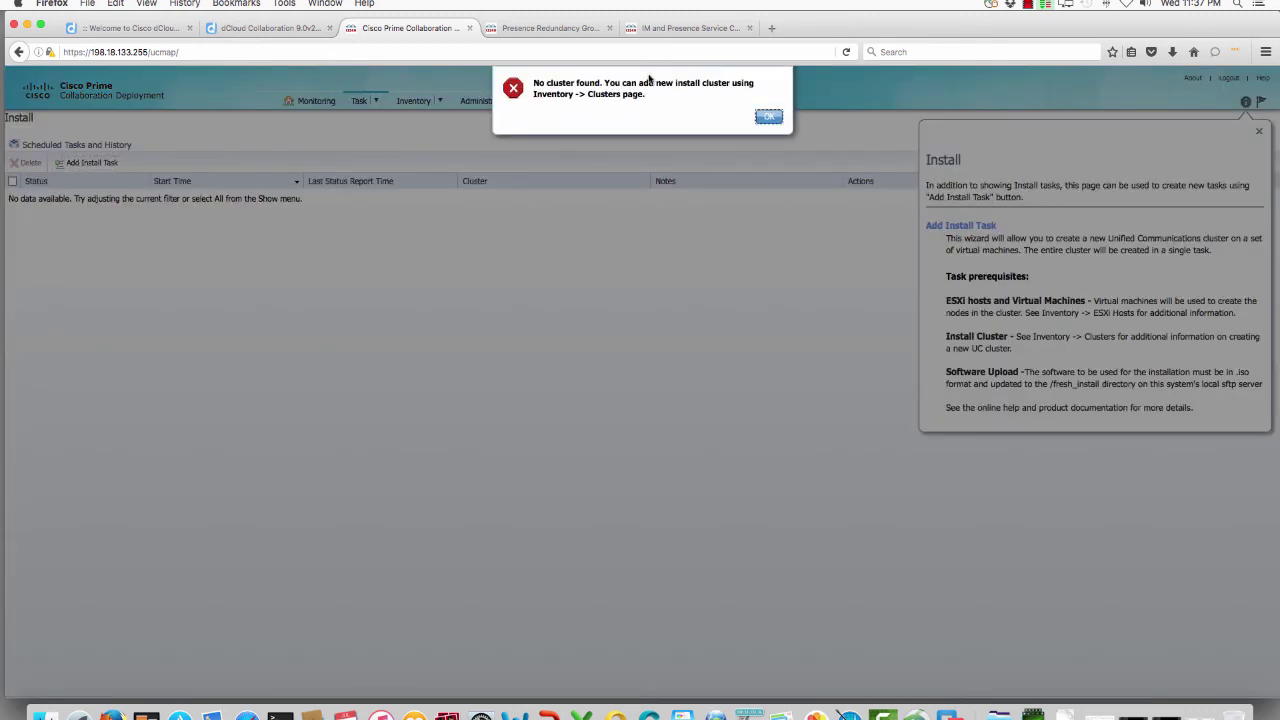
pyautogui.click(770, 118)
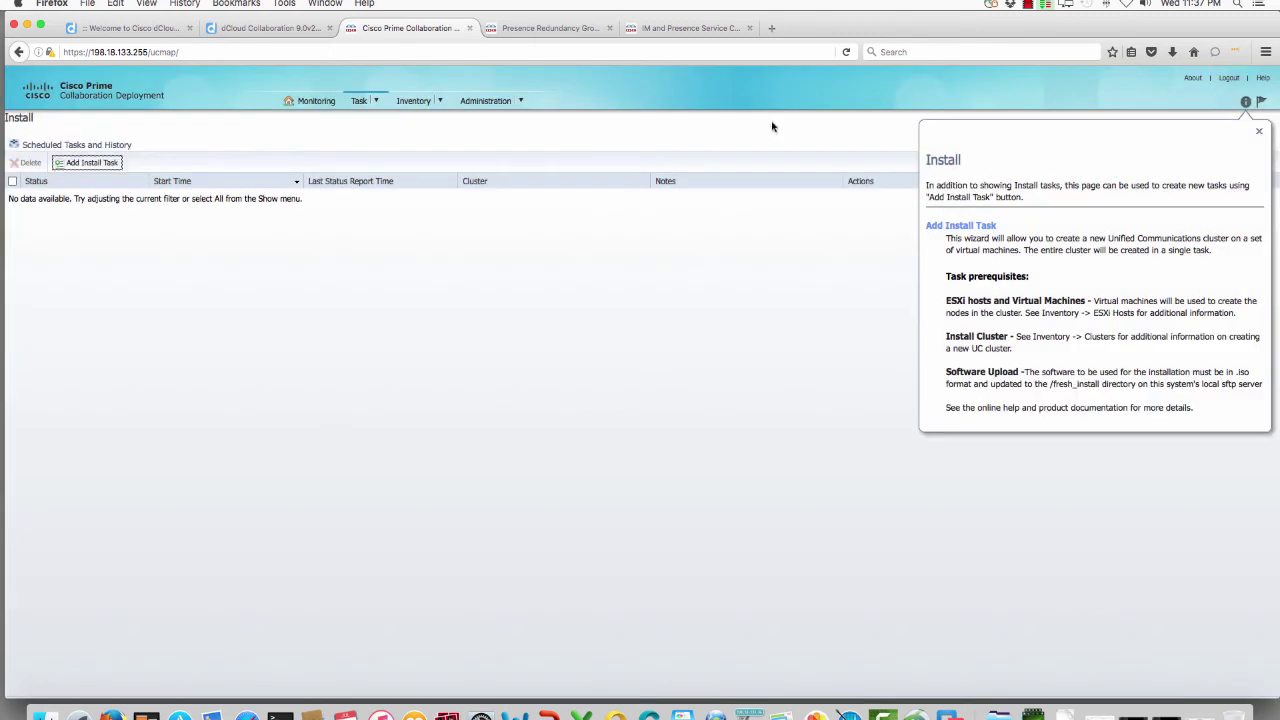
pyautogui.click(425, 104)
pyautogui.click(423, 143)
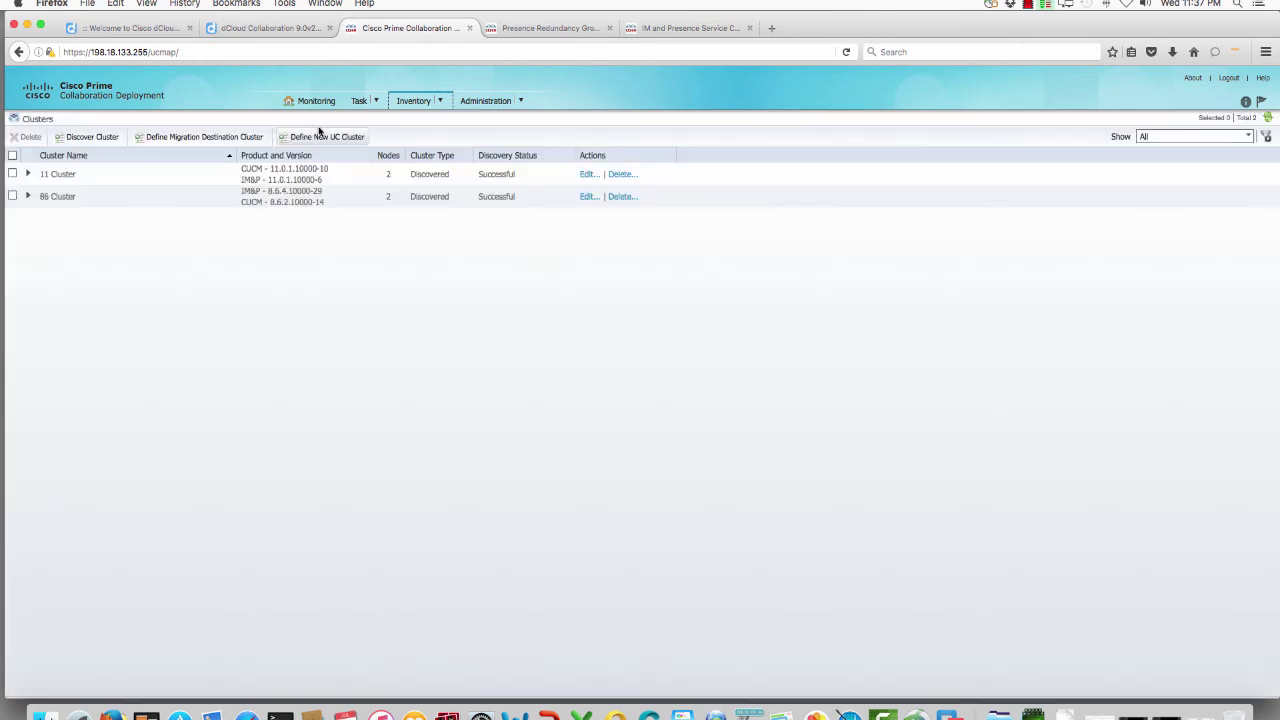
# Step: Define cluster NewUCCluster and reach Add Virtual Machines, closing the Add Node form unsaved
pyautogui.click(345, 137)
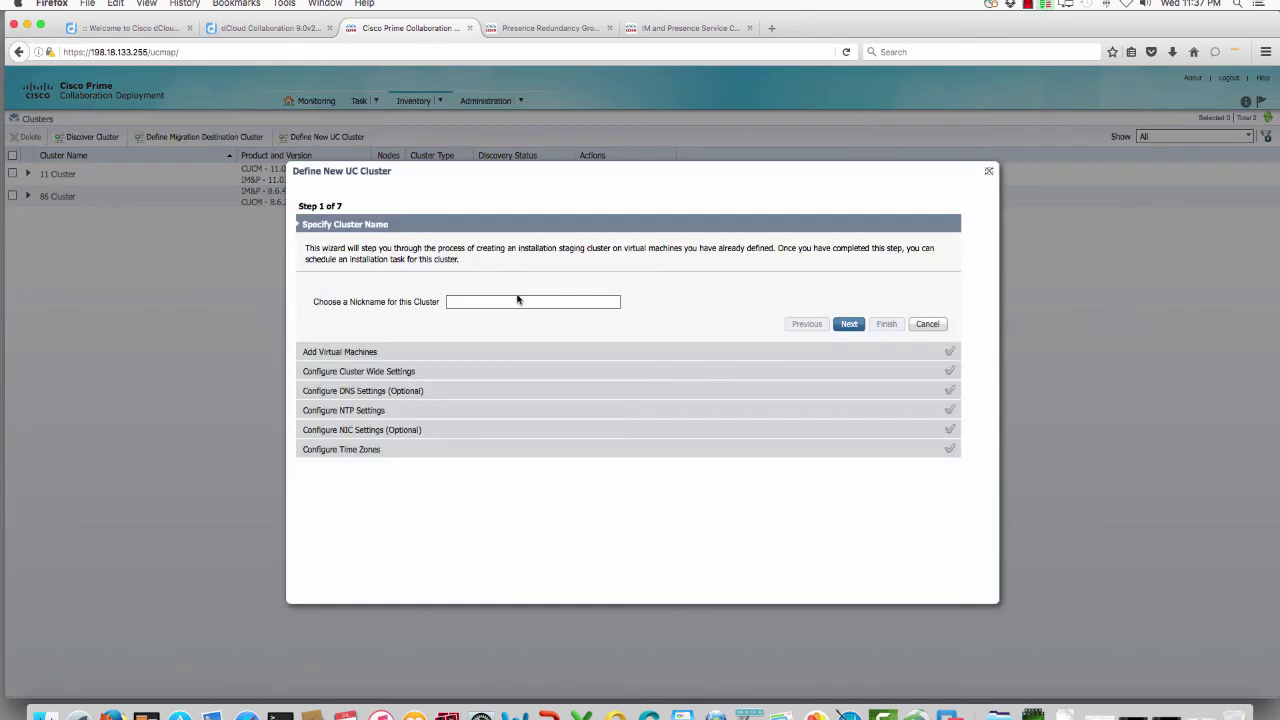
pyautogui.click(488, 301)
pyautogui.write('NewUCCluster')
pyautogui.click(857, 325)
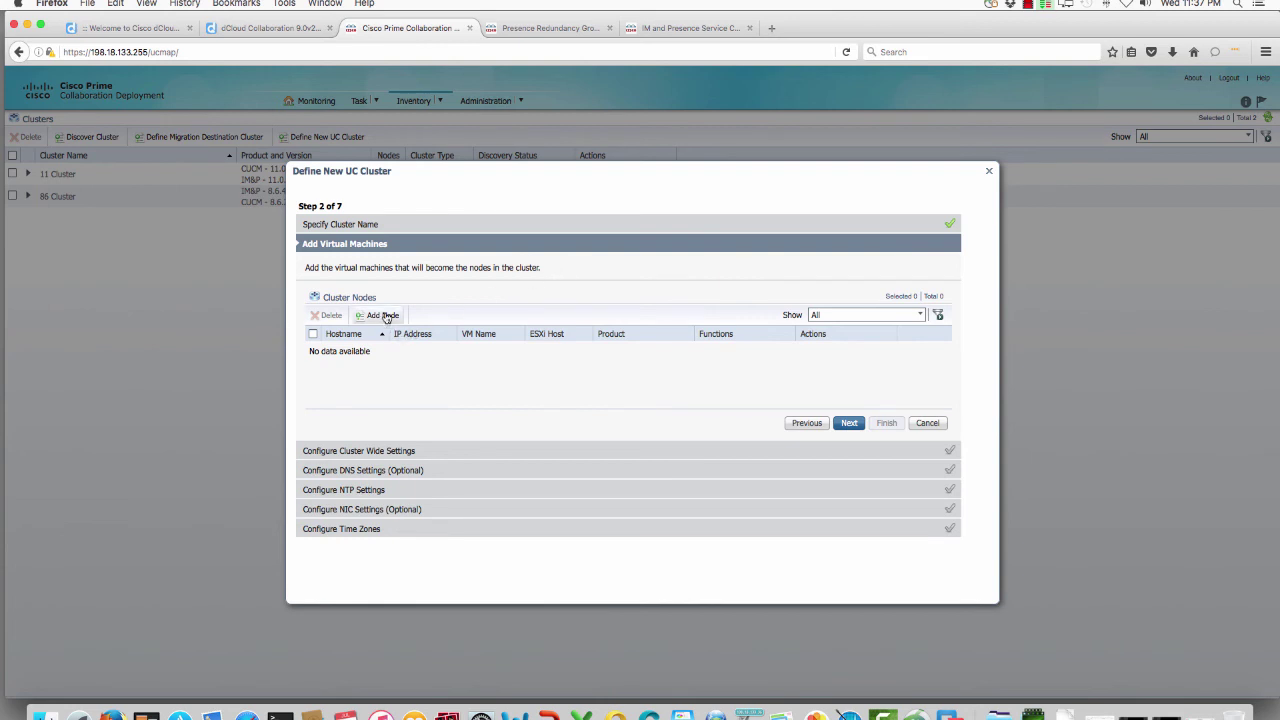
pyautogui.click(385, 316)
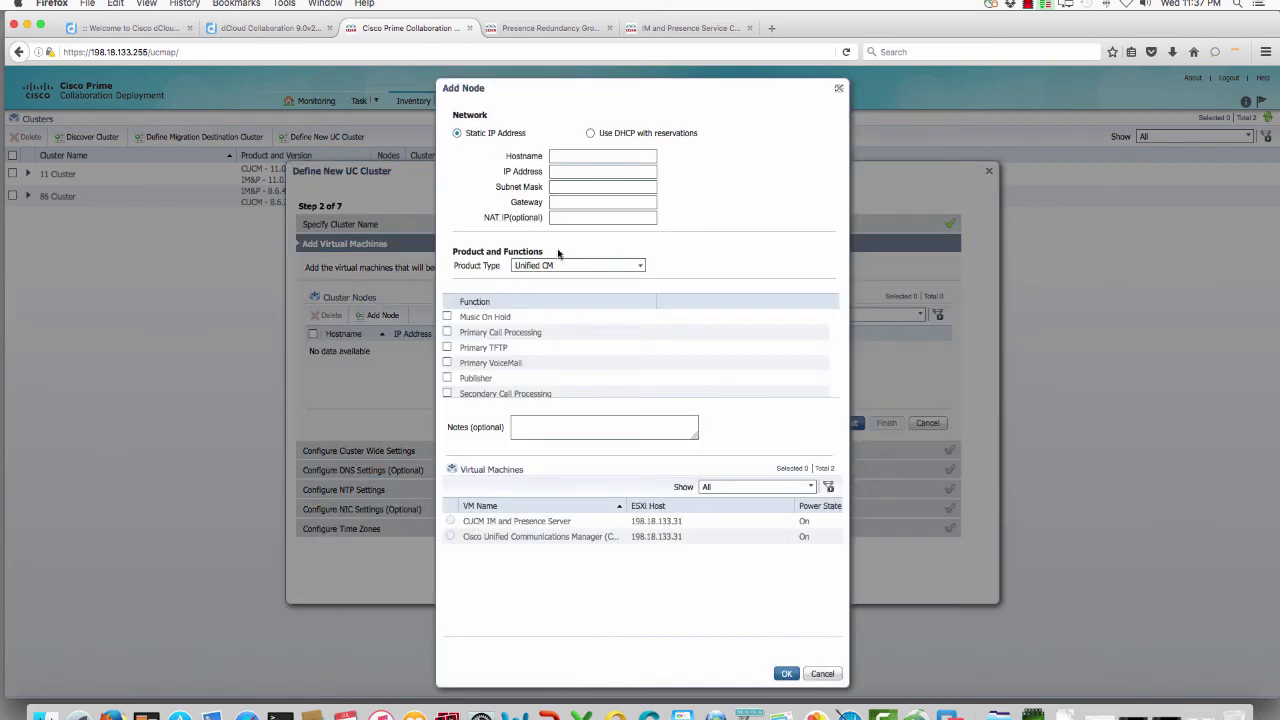
pyautogui.click(575, 155)
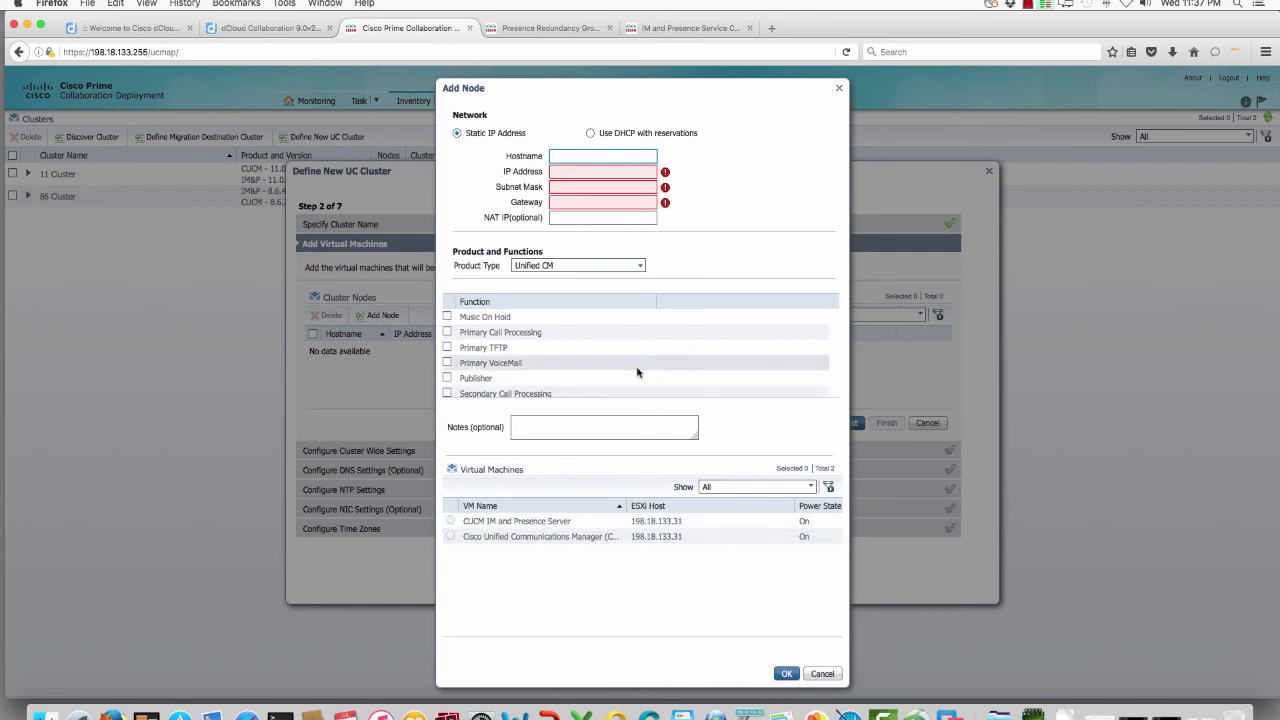
pyautogui.click(840, 90)
pyautogui.click(840, 90)
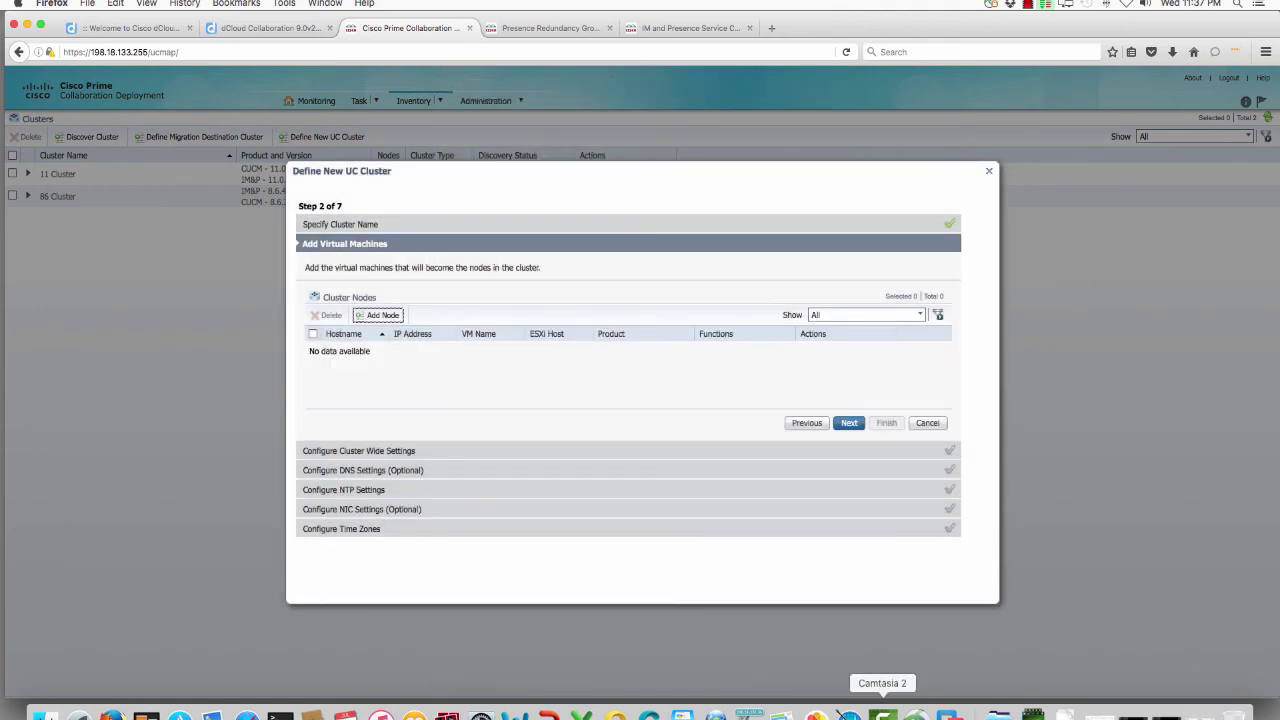
# Step: Close the VM console window and bring the vSphere Client forward
pyautogui.click(749, 714)
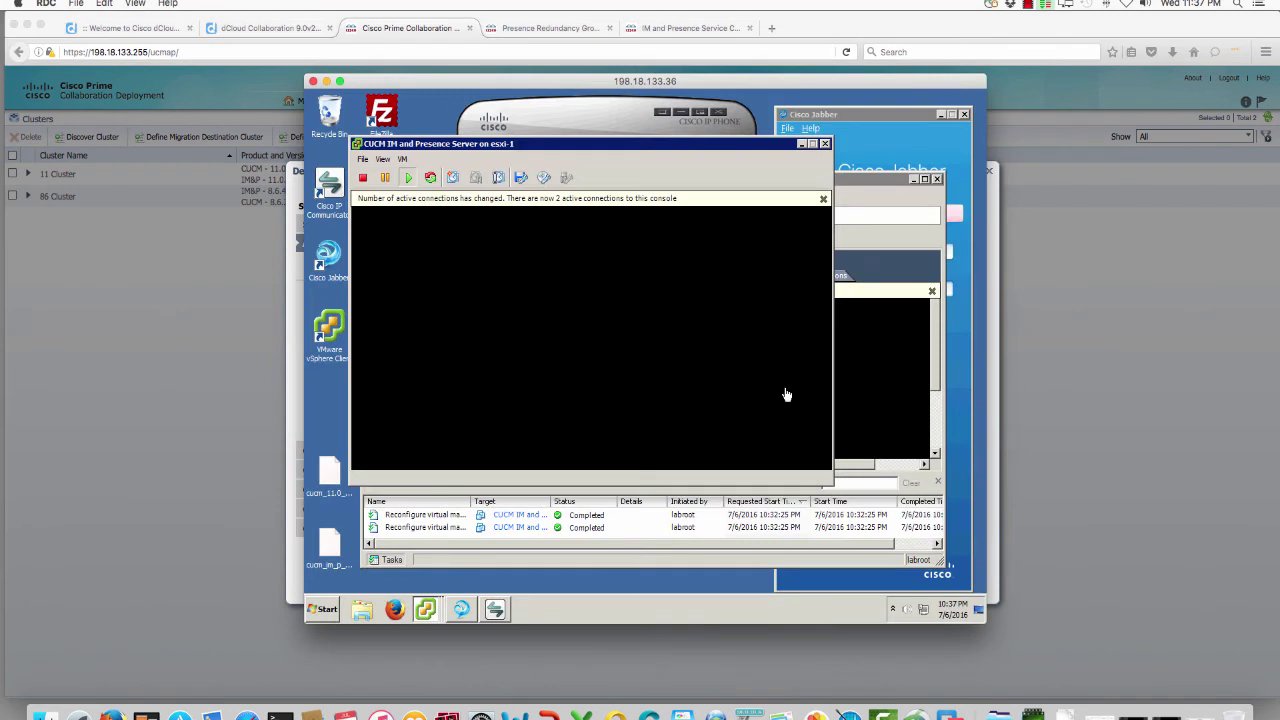
pyautogui.click(827, 134)
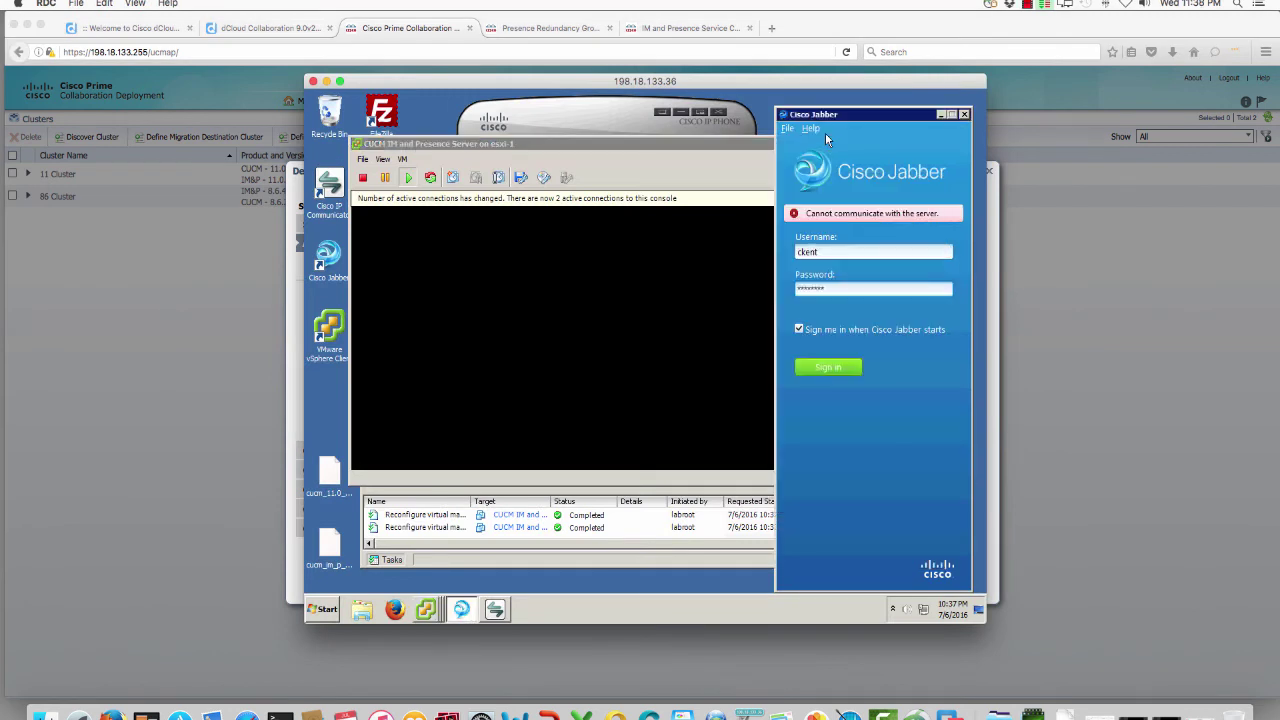
pyautogui.click(755, 140)
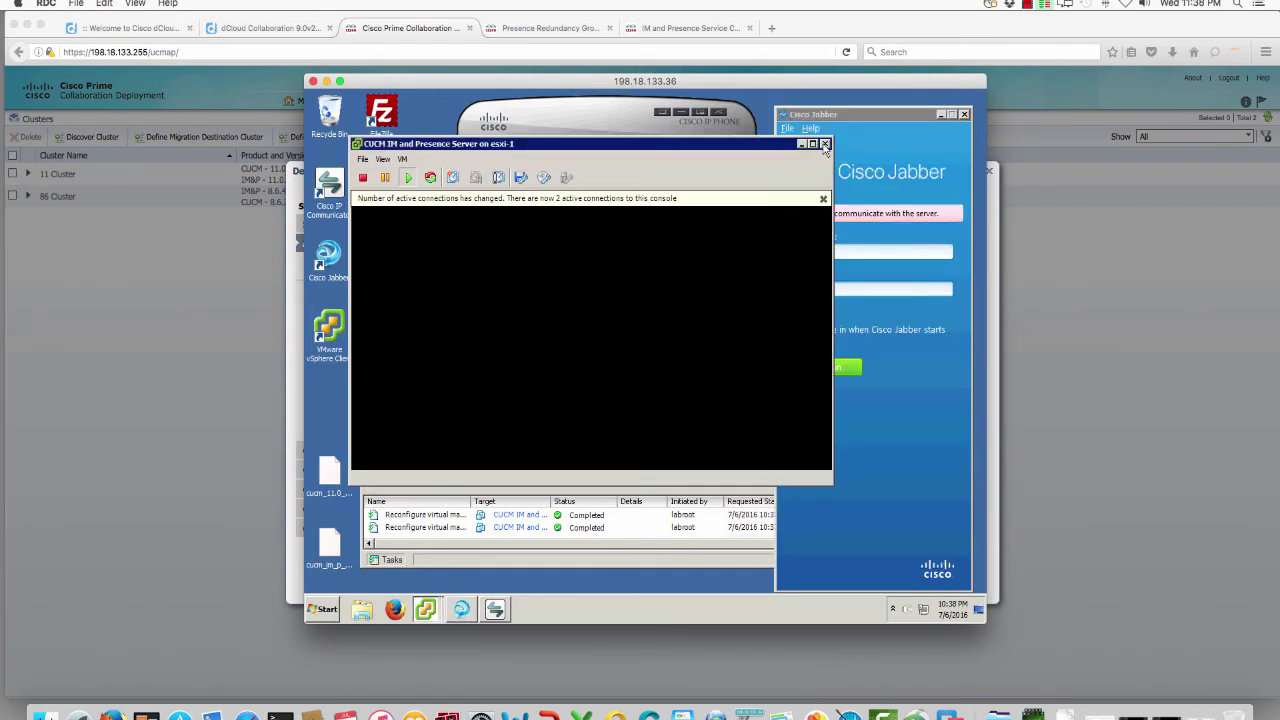
pyautogui.click(825, 144)
pyautogui.click(755, 198)
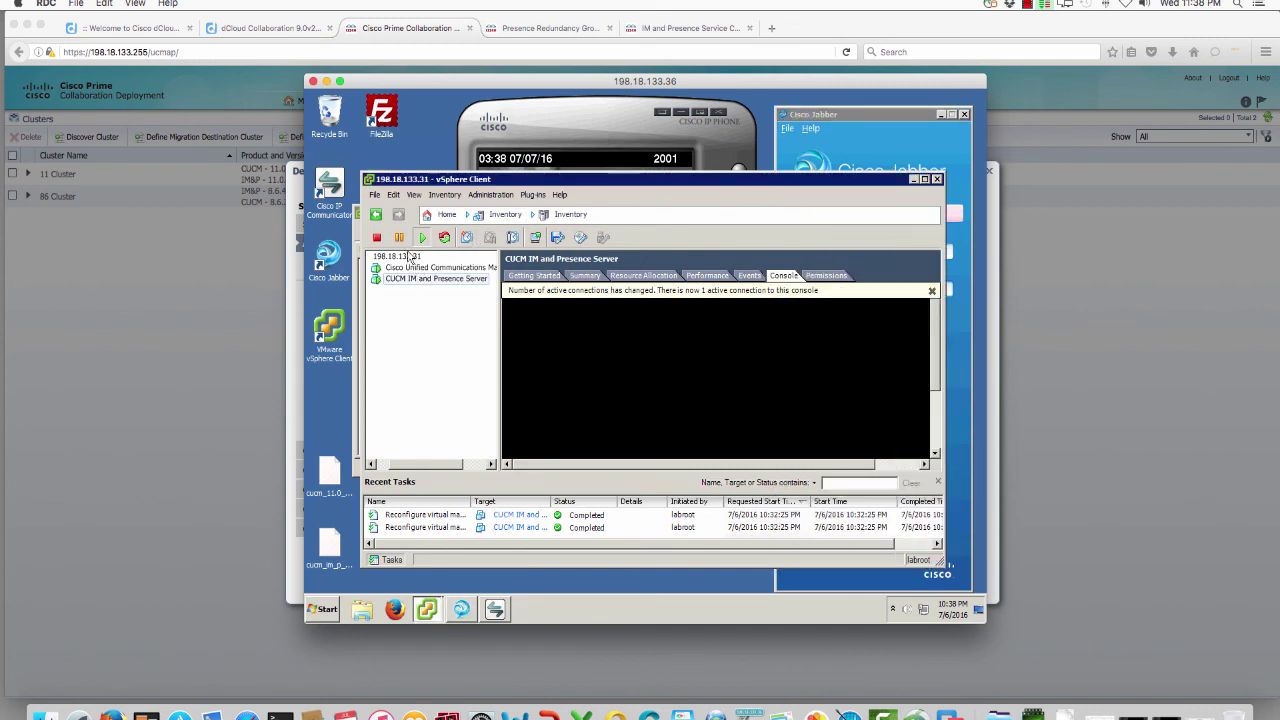
# Step: Deploy an OVF template as VM NewCluster11 with thin-provisioned disks
pyautogui.click(375, 195)
pyautogui.click(428, 228)
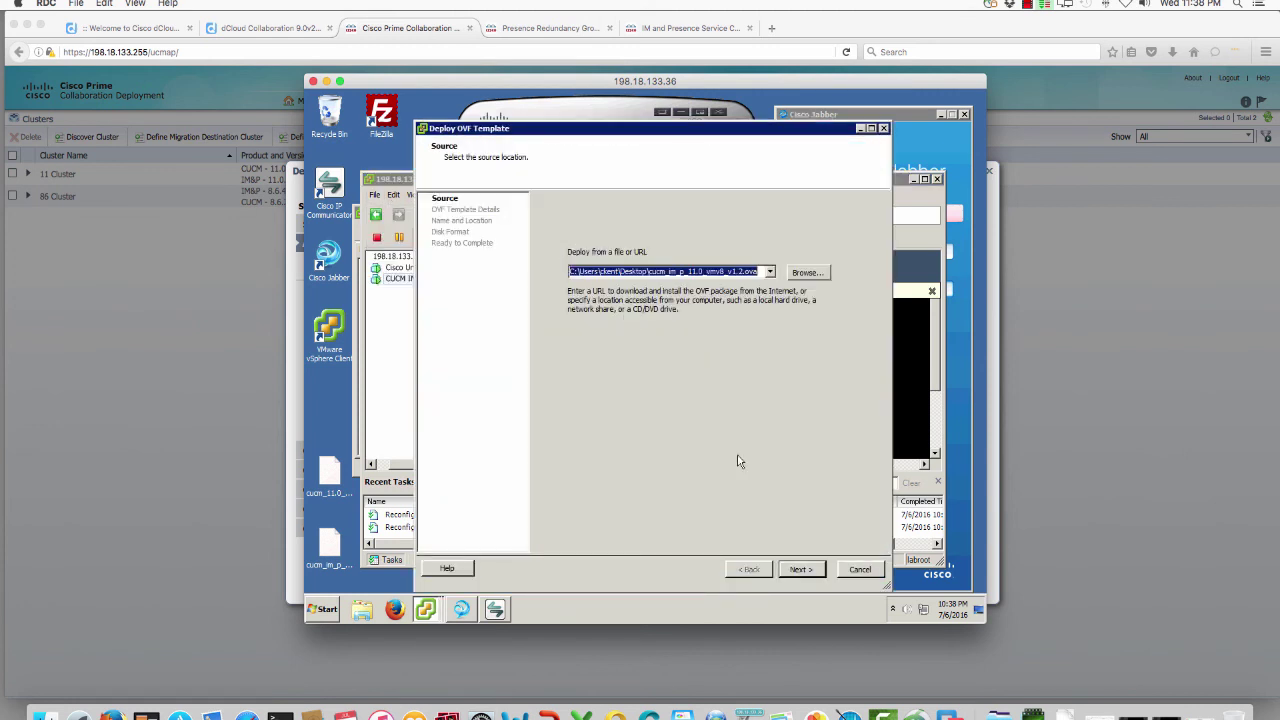
pyautogui.press('Return')
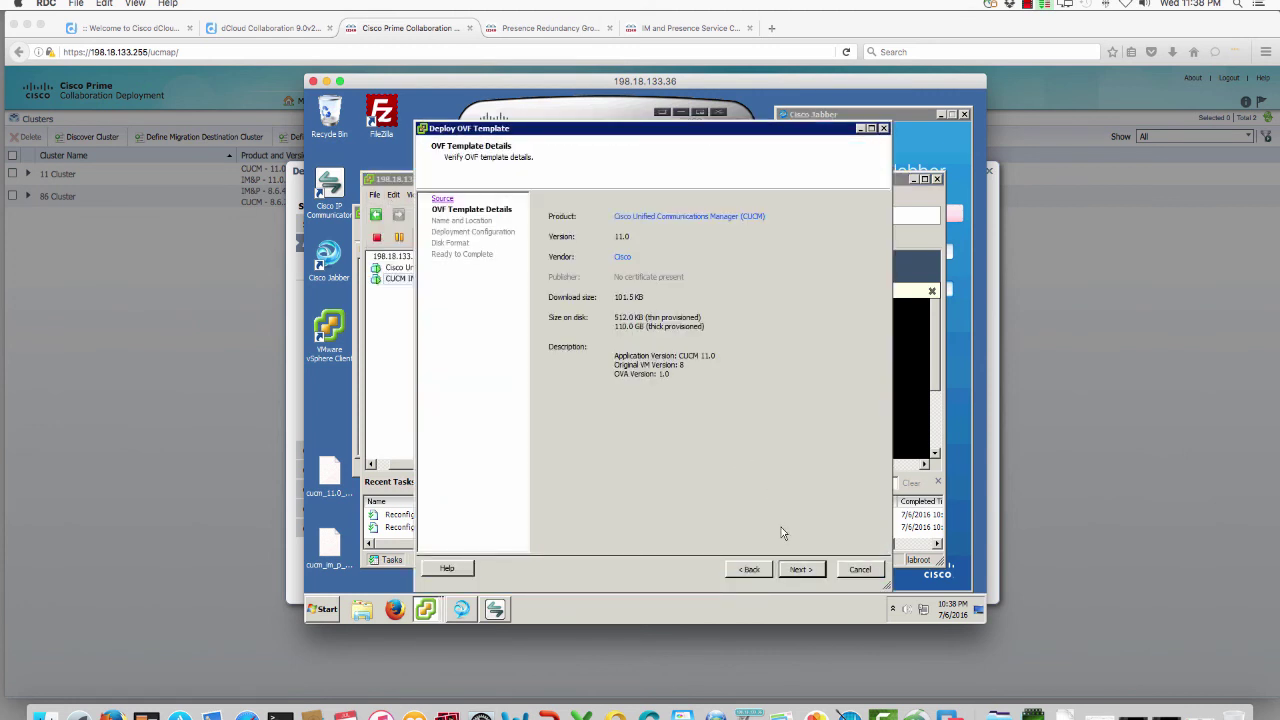
pyautogui.click(795, 568)
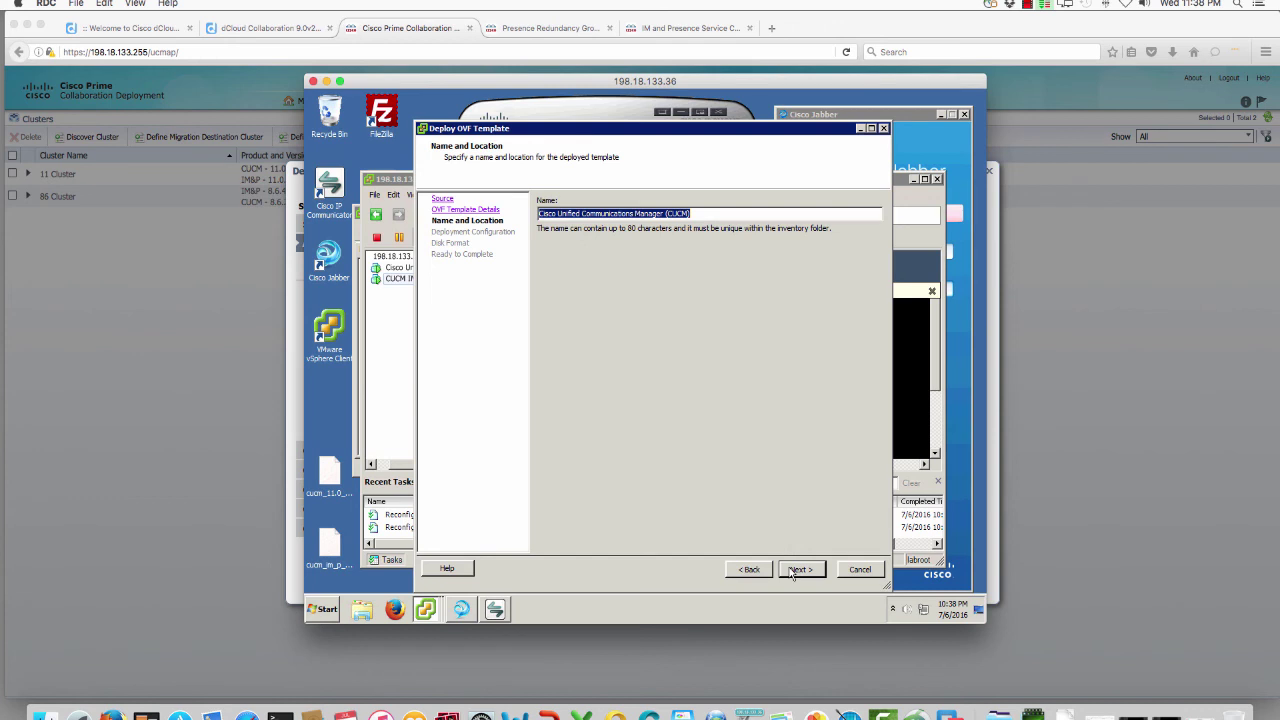
pyautogui.write('NewCluster11')
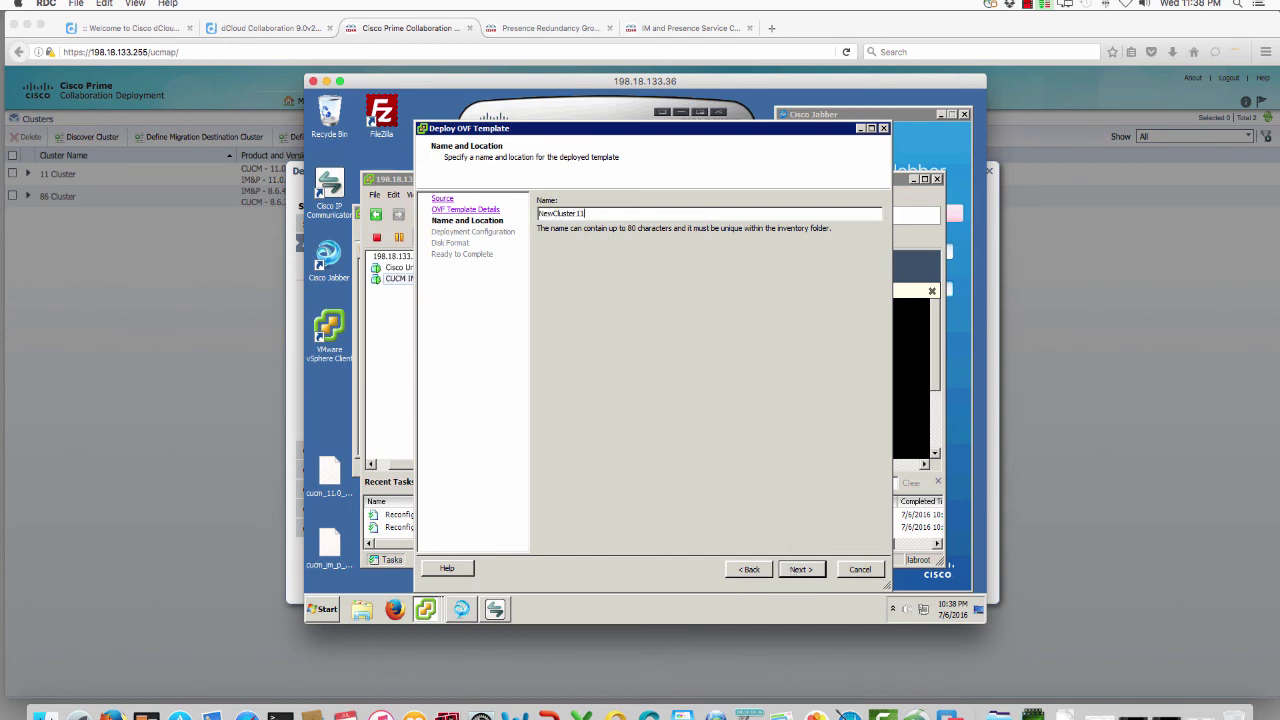
pyautogui.click(797, 569)
pyautogui.click(793, 572)
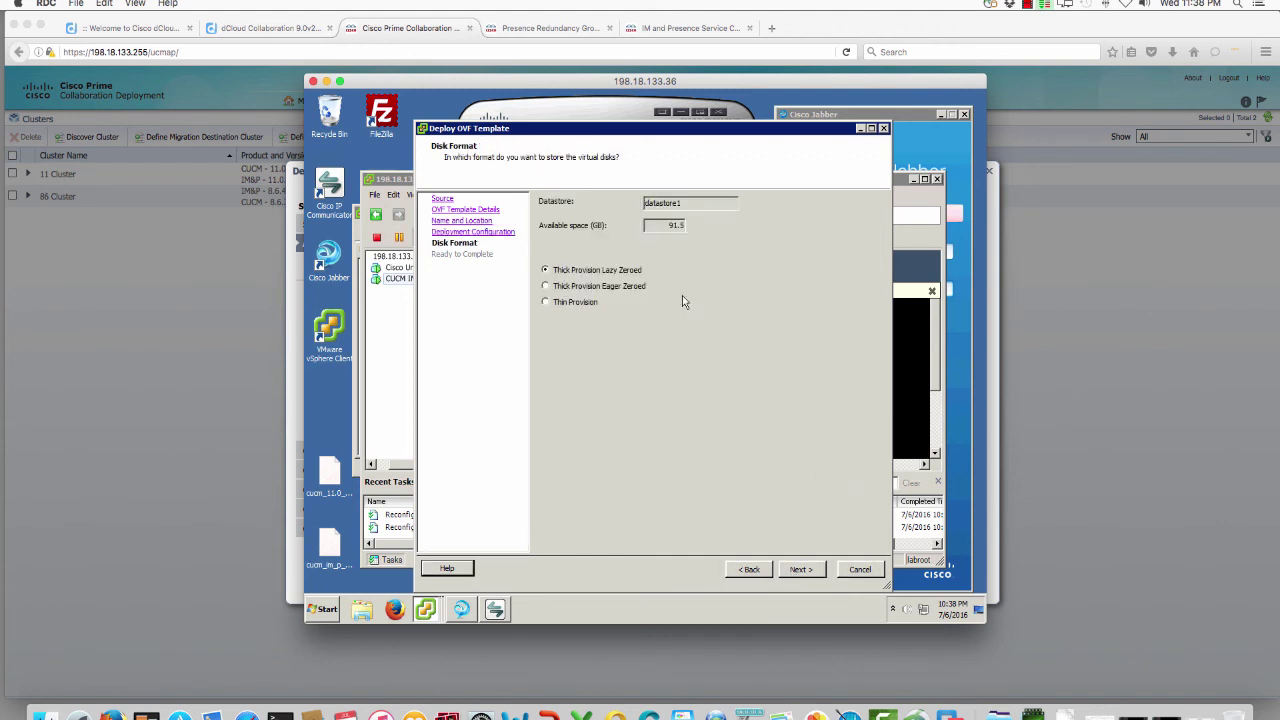
pyautogui.click(576, 301)
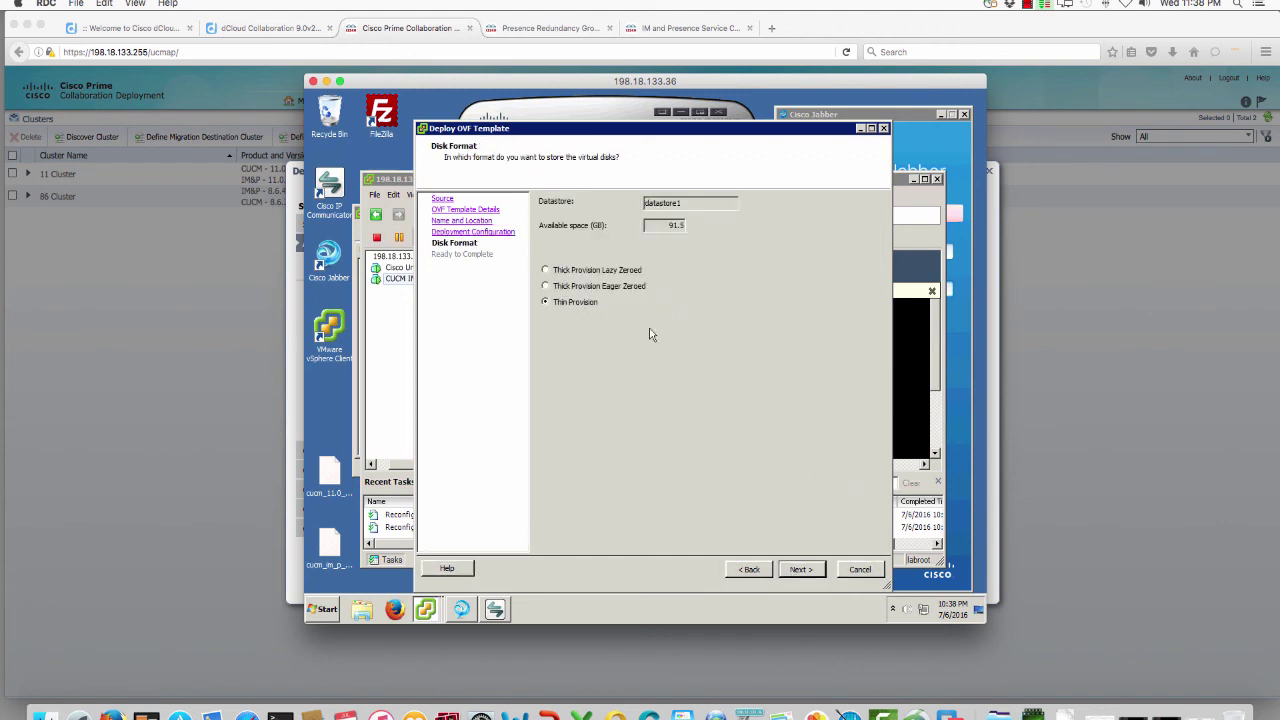
pyautogui.click(801, 570)
pyautogui.click(801, 570)
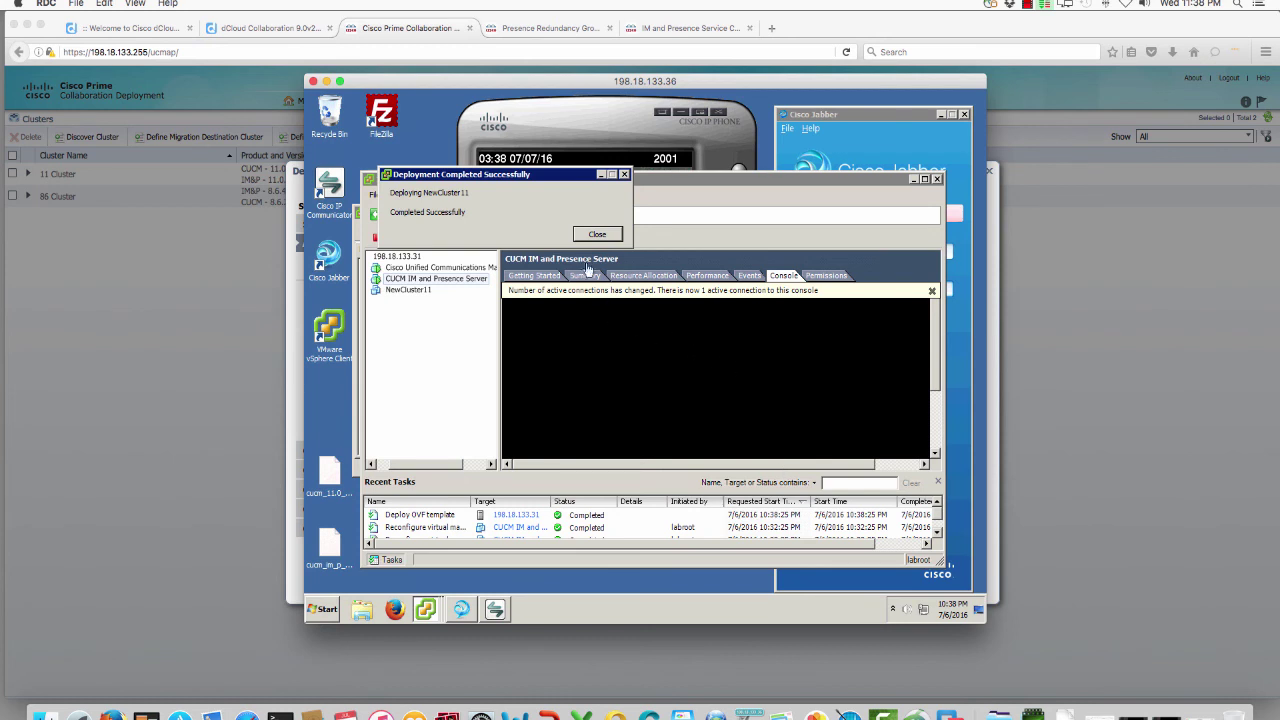
pyautogui.click(594, 234)
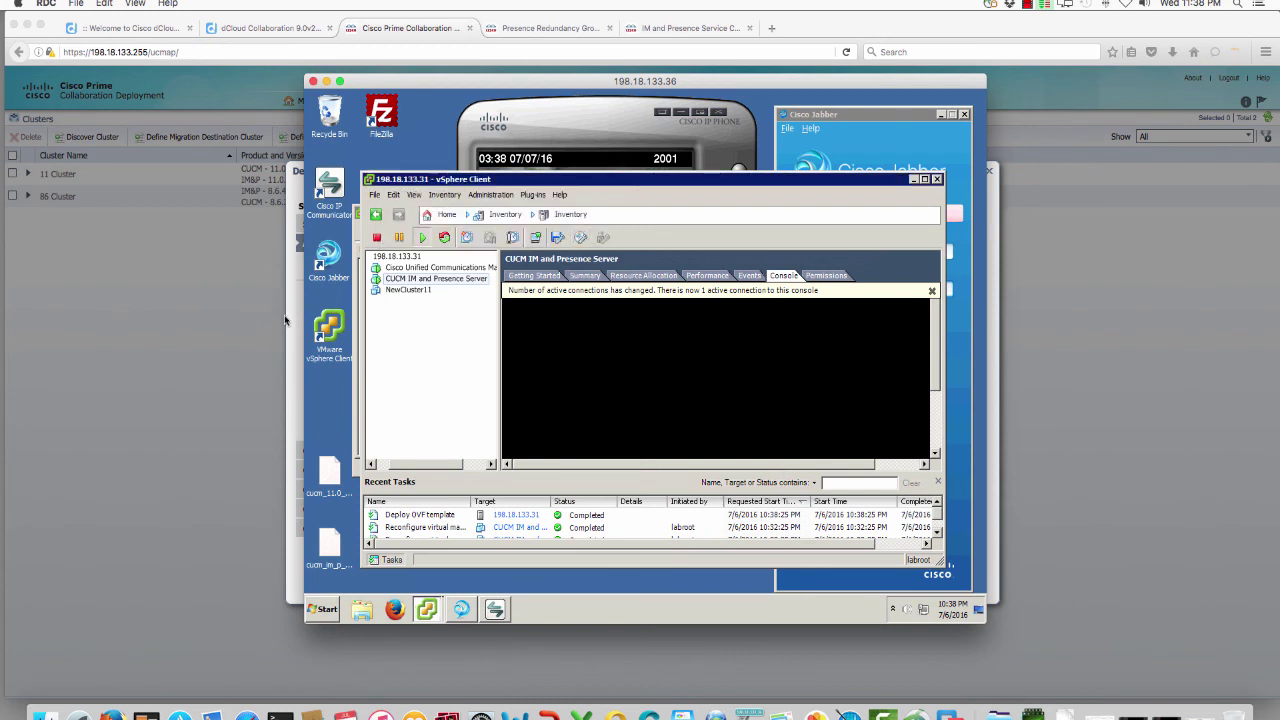
pyautogui.click(290, 320)
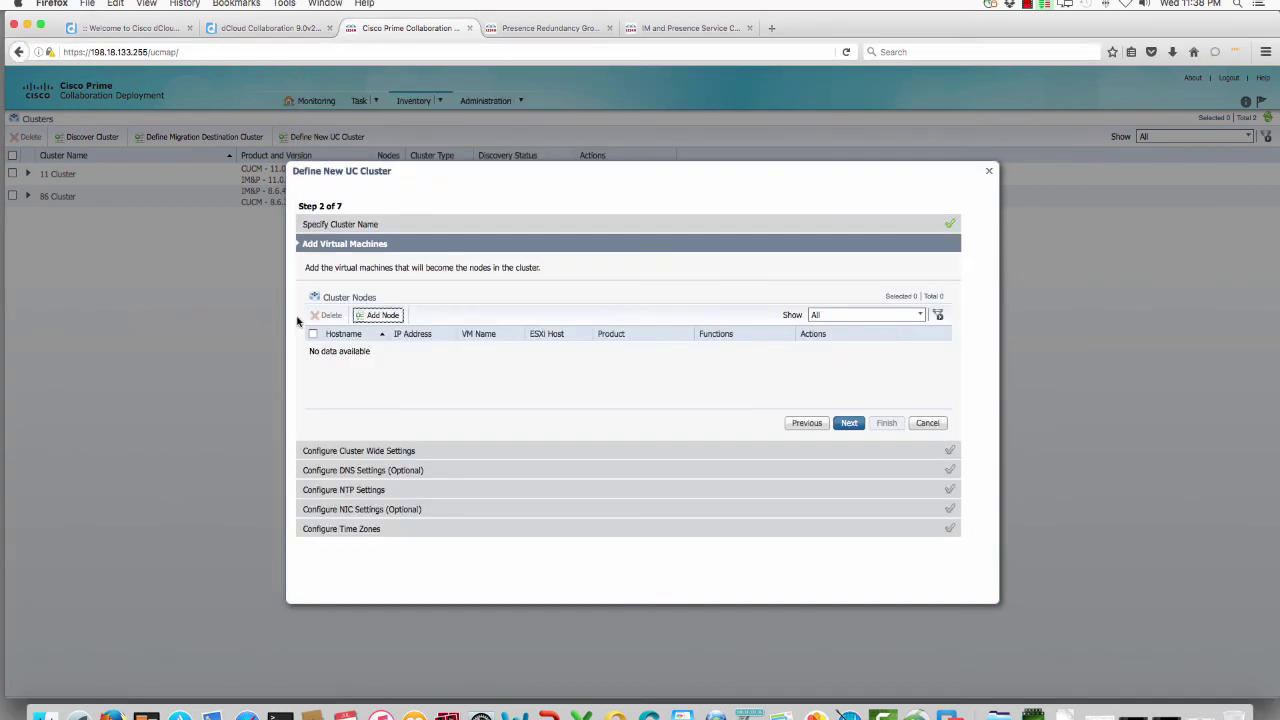
# Step: Add node newpub on NewCluster11: IP 10.1.1.4, mask 255.255.255.0, gateway 10.1.1.1
pyautogui.click(384, 316)
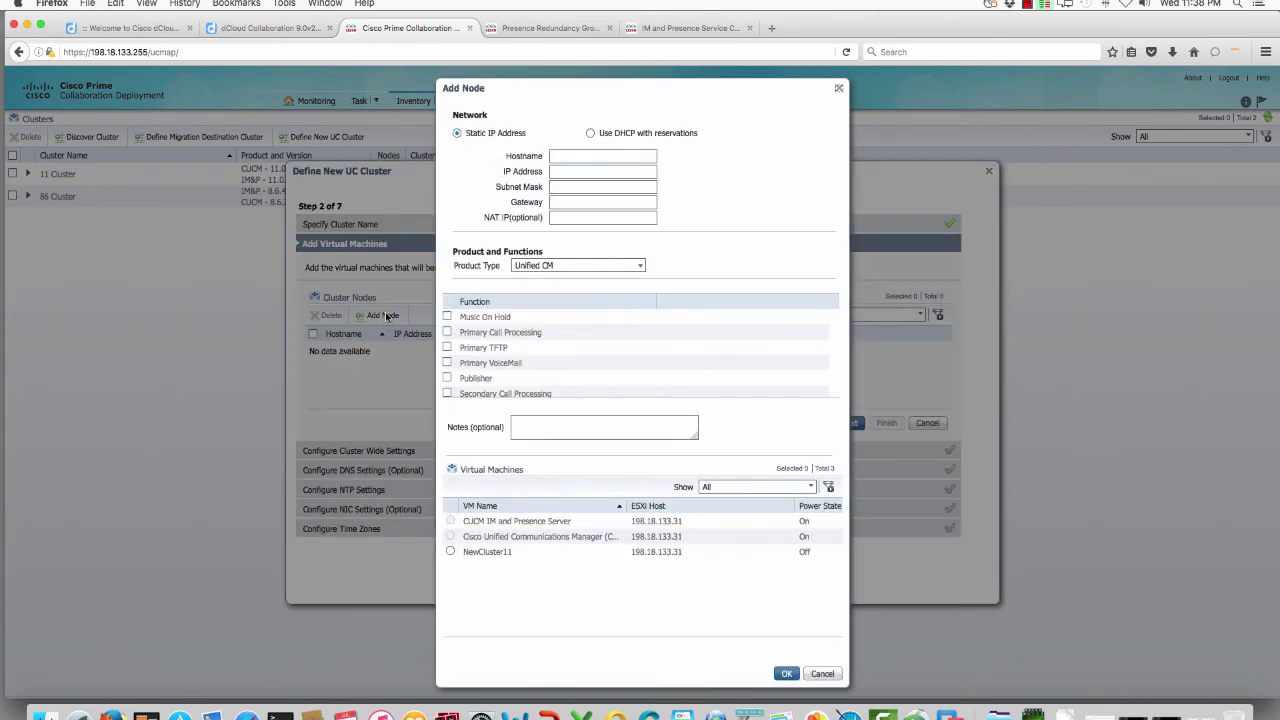
pyautogui.click(450, 551)
pyautogui.click(580, 157)
pyautogui.write('newpub')
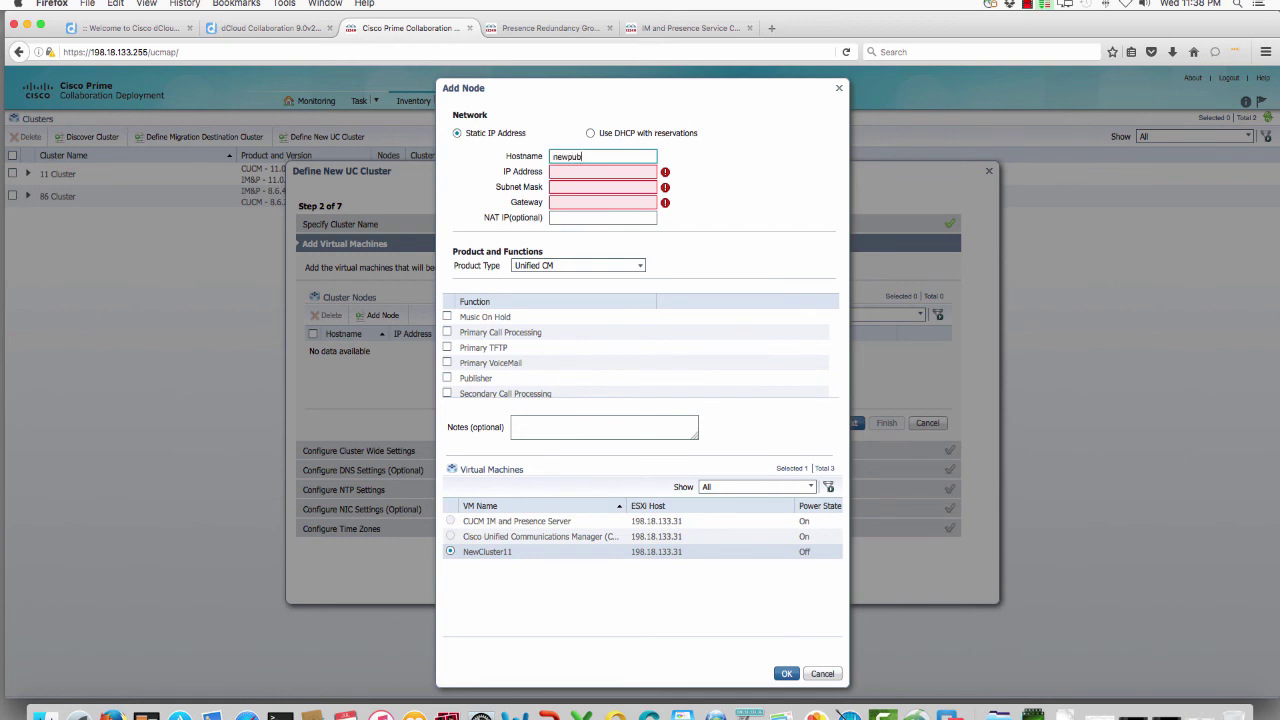
pyautogui.press('Tab')
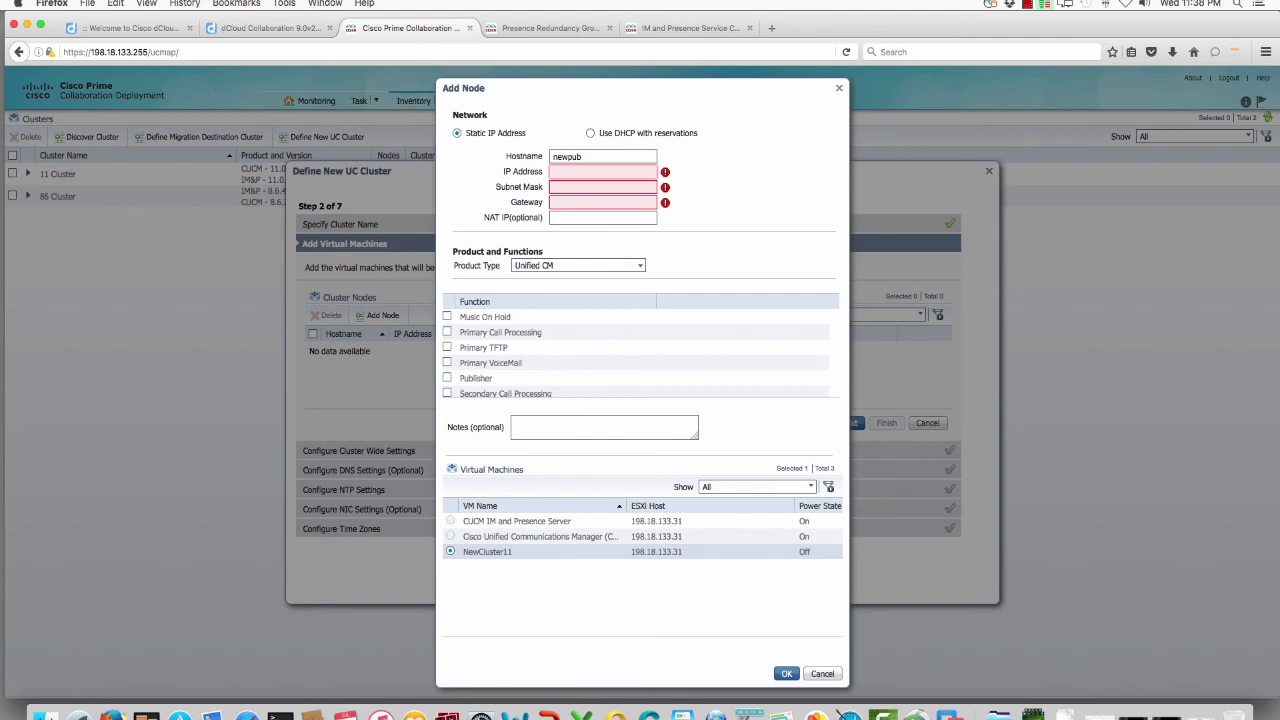
pyautogui.write('10.1.1.4')
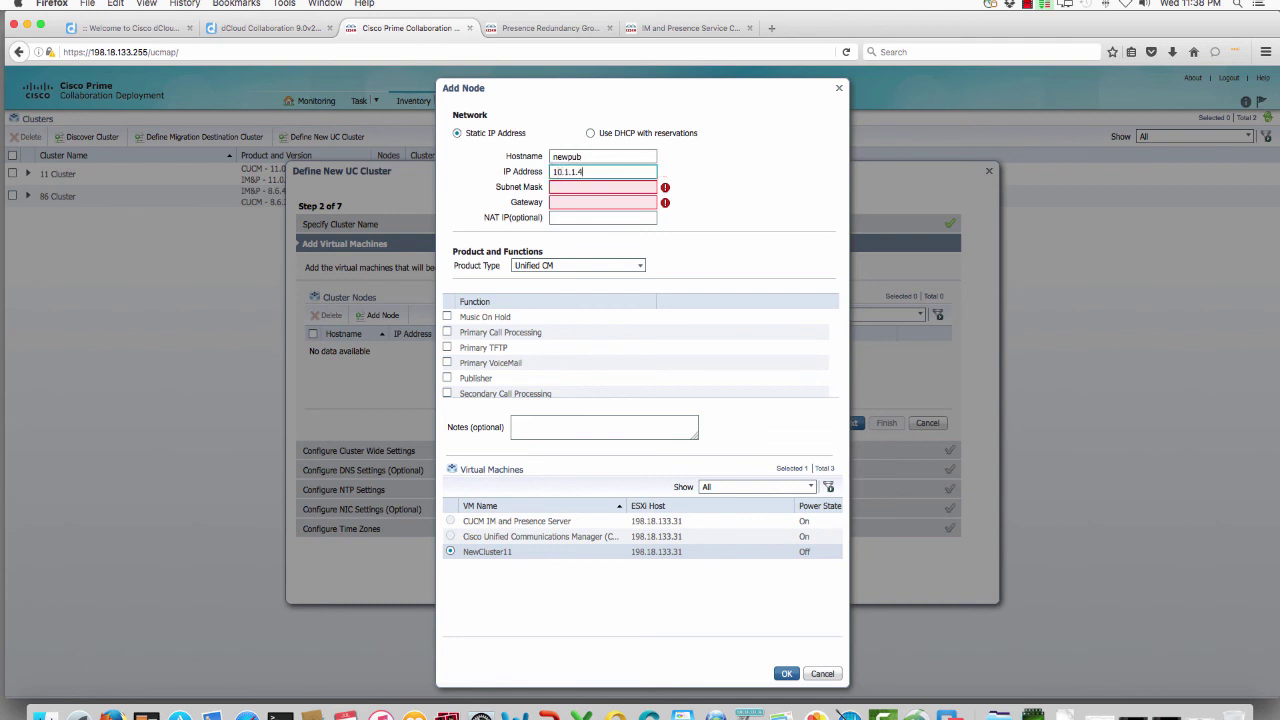
pyautogui.press('Tab')
pyautogui.write('255.255.255')
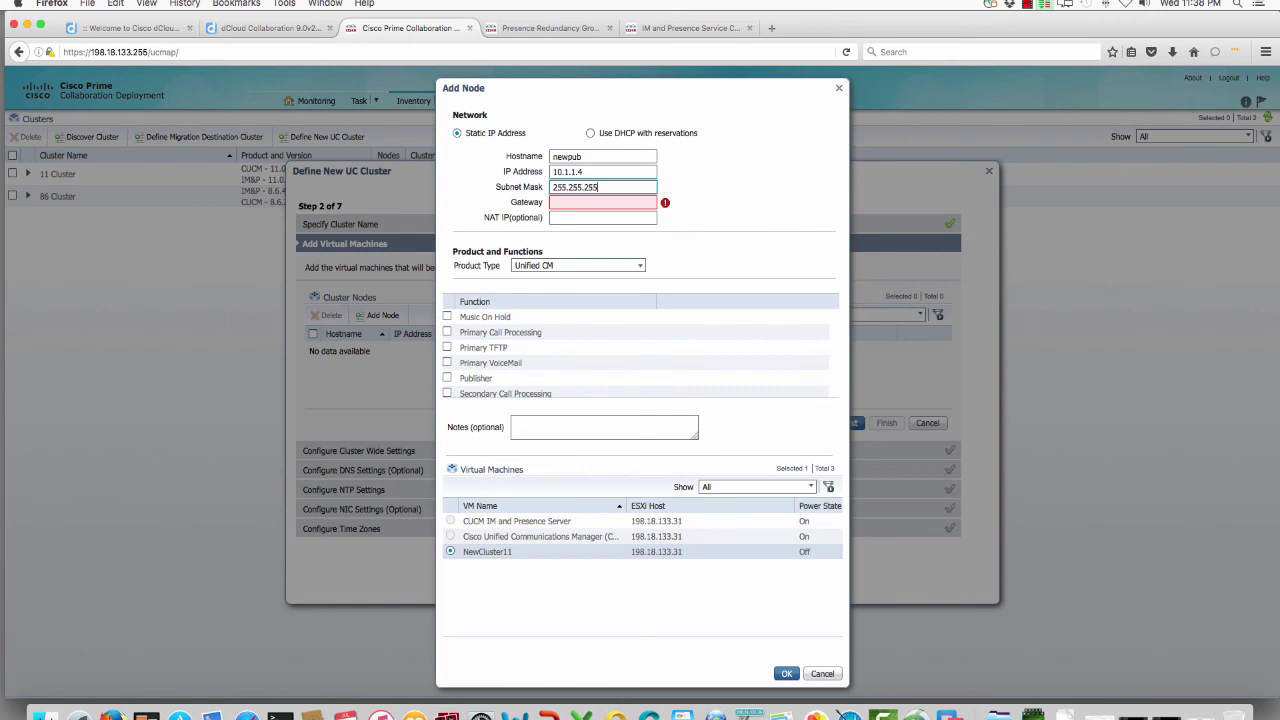
pyautogui.press('Tab')
pyautogui.write('10.1.1.1')
pyautogui.press('Tab')
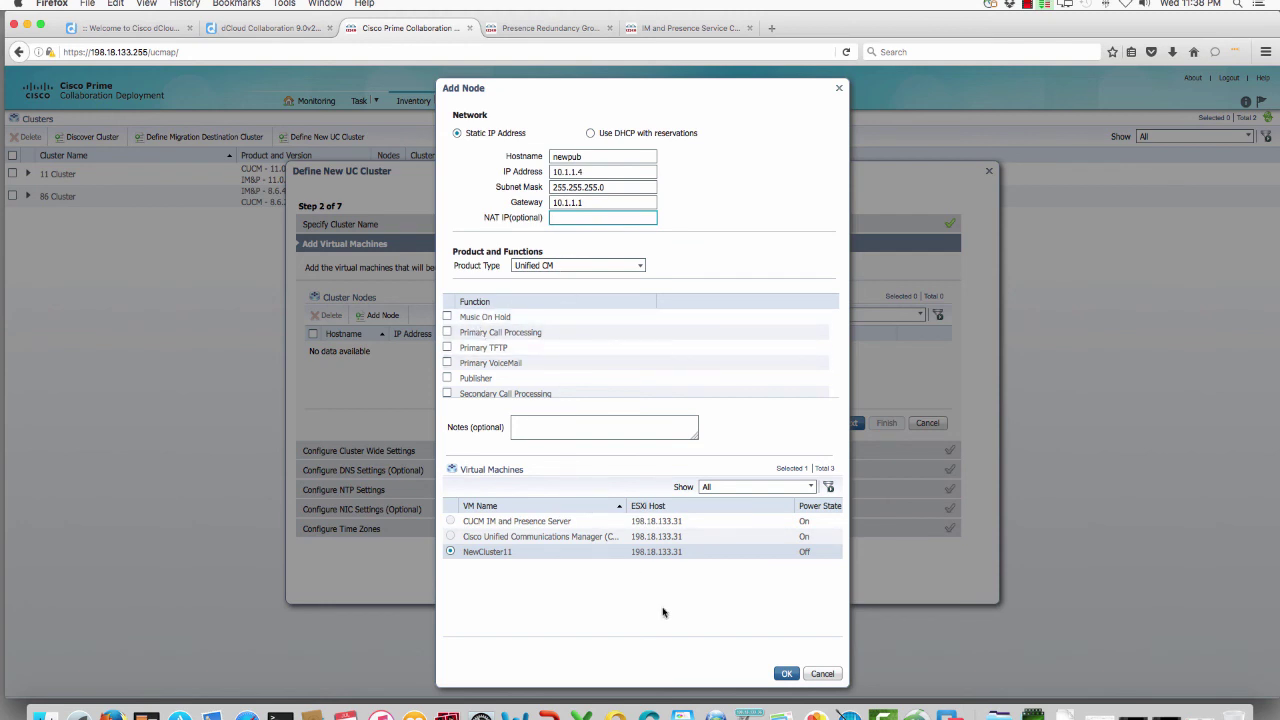
pyautogui.click(786, 673)
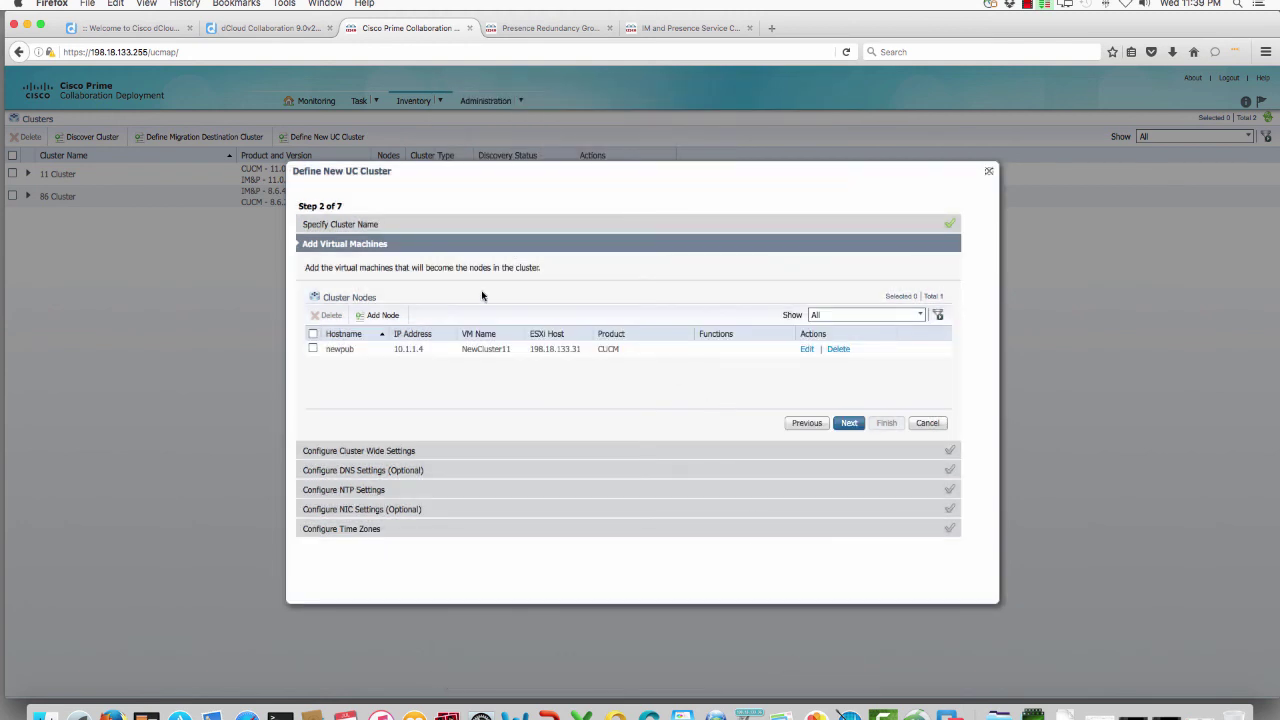
# Step: Assign newpub the Publisher function and advance to cluster-wide settings
pyautogui.click(842, 428)
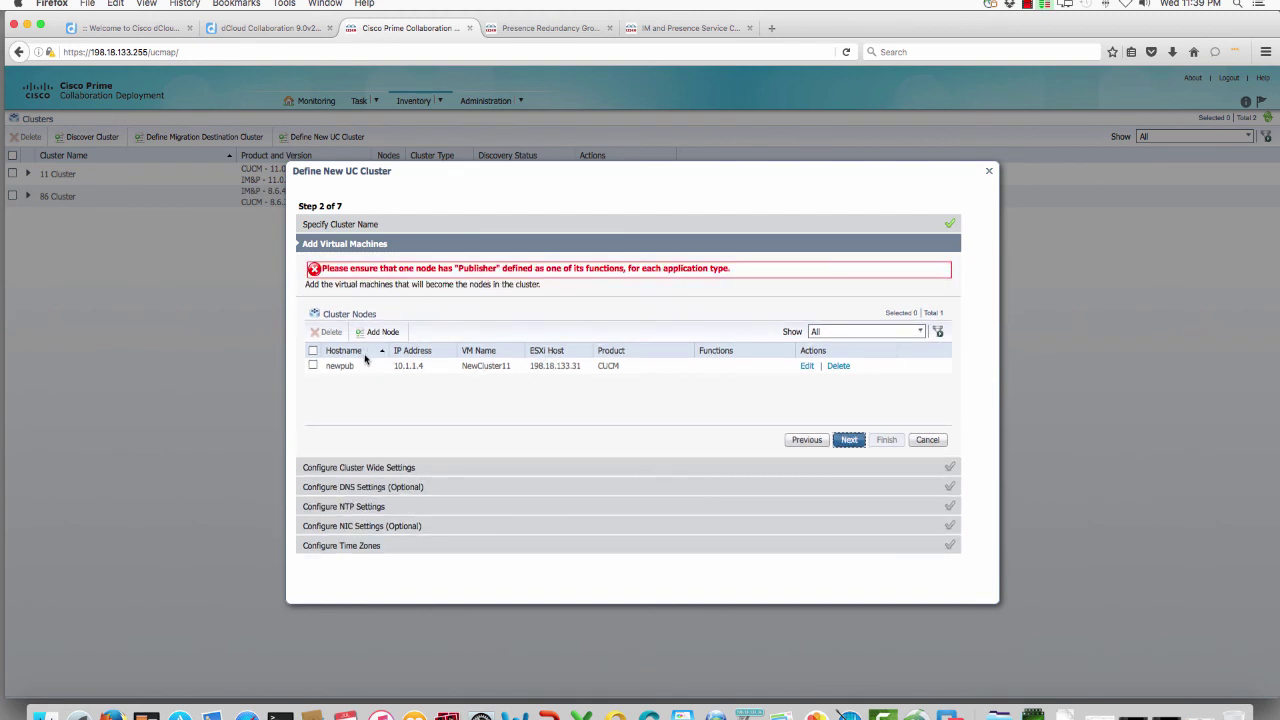
pyautogui.click(313, 366)
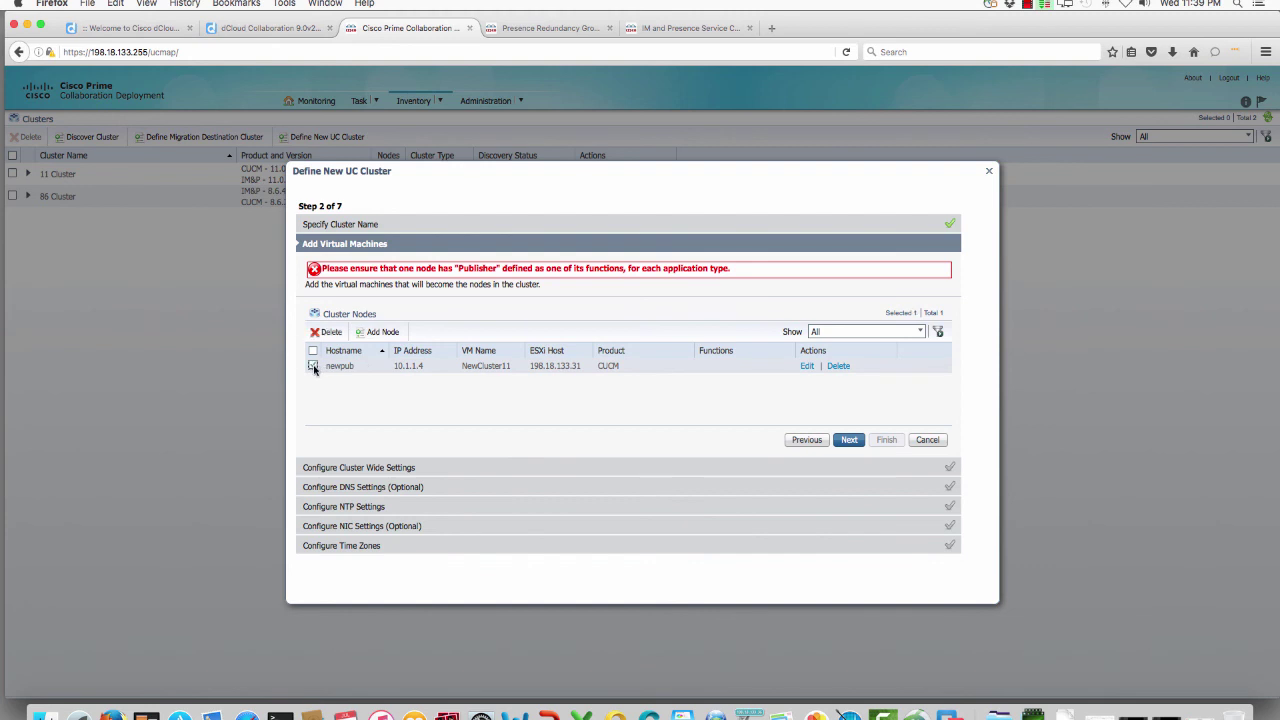
pyautogui.click(808, 366)
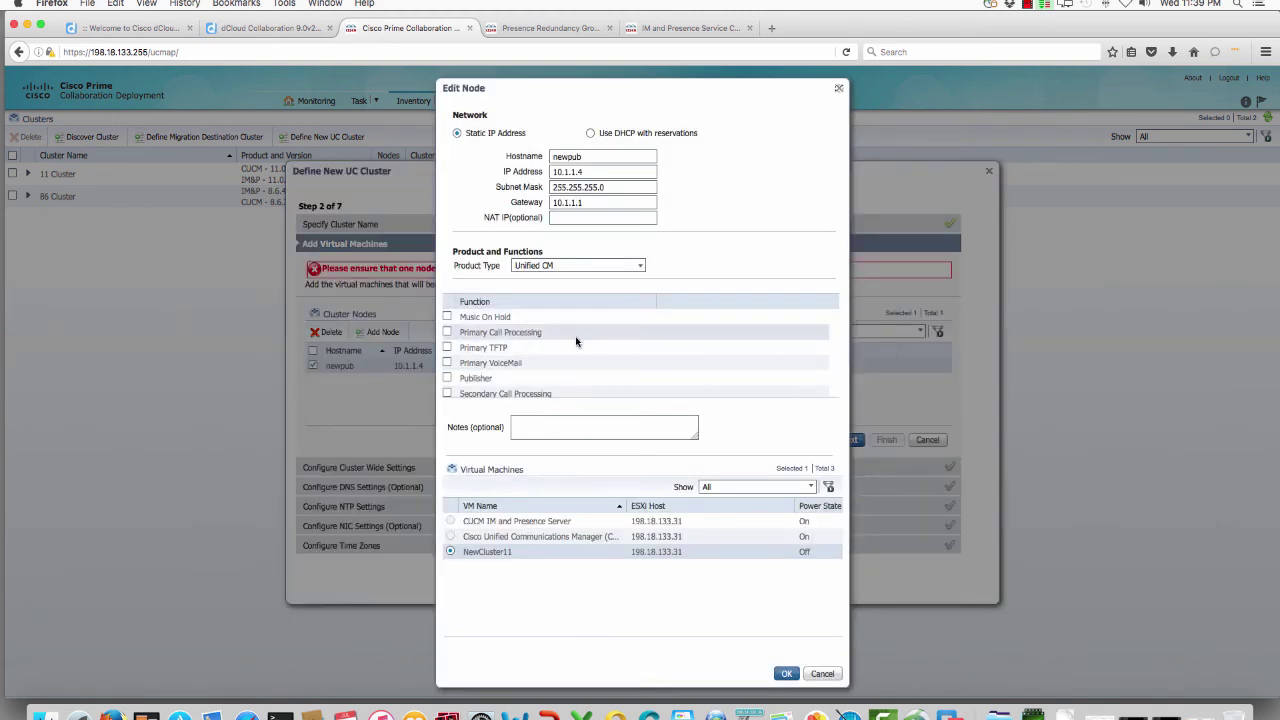
pyautogui.click(447, 378)
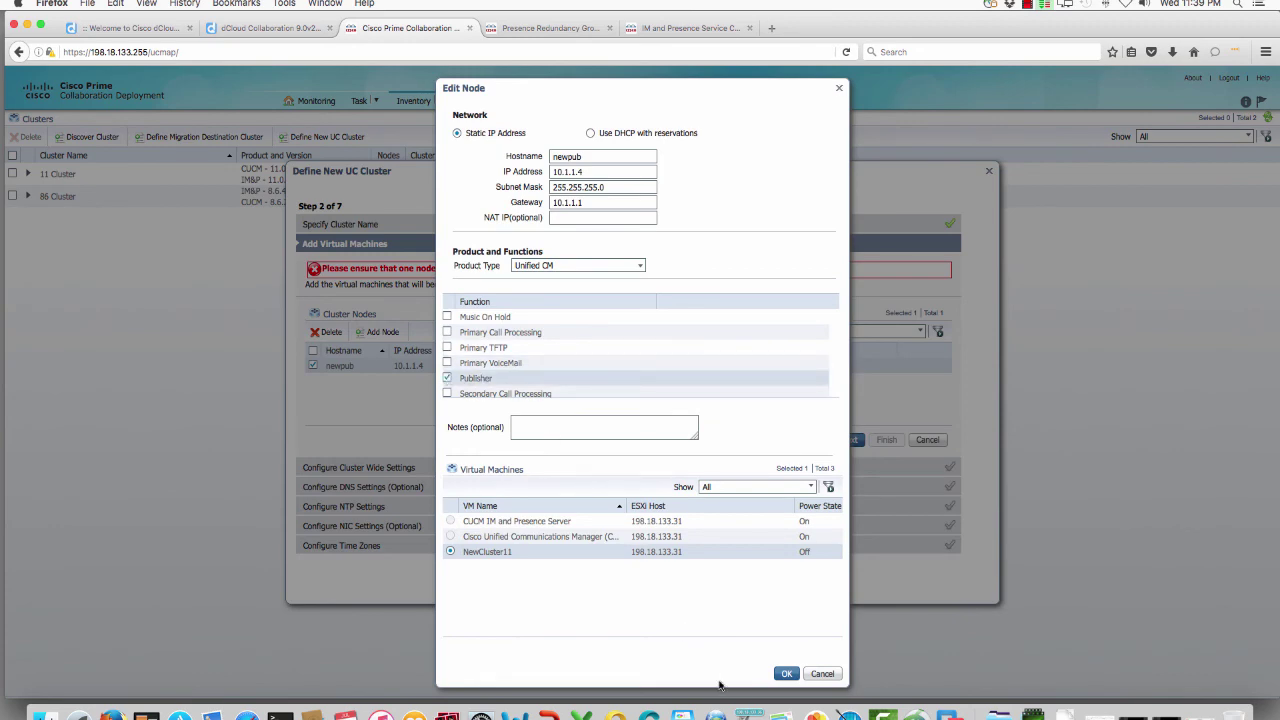
pyautogui.click(787, 675)
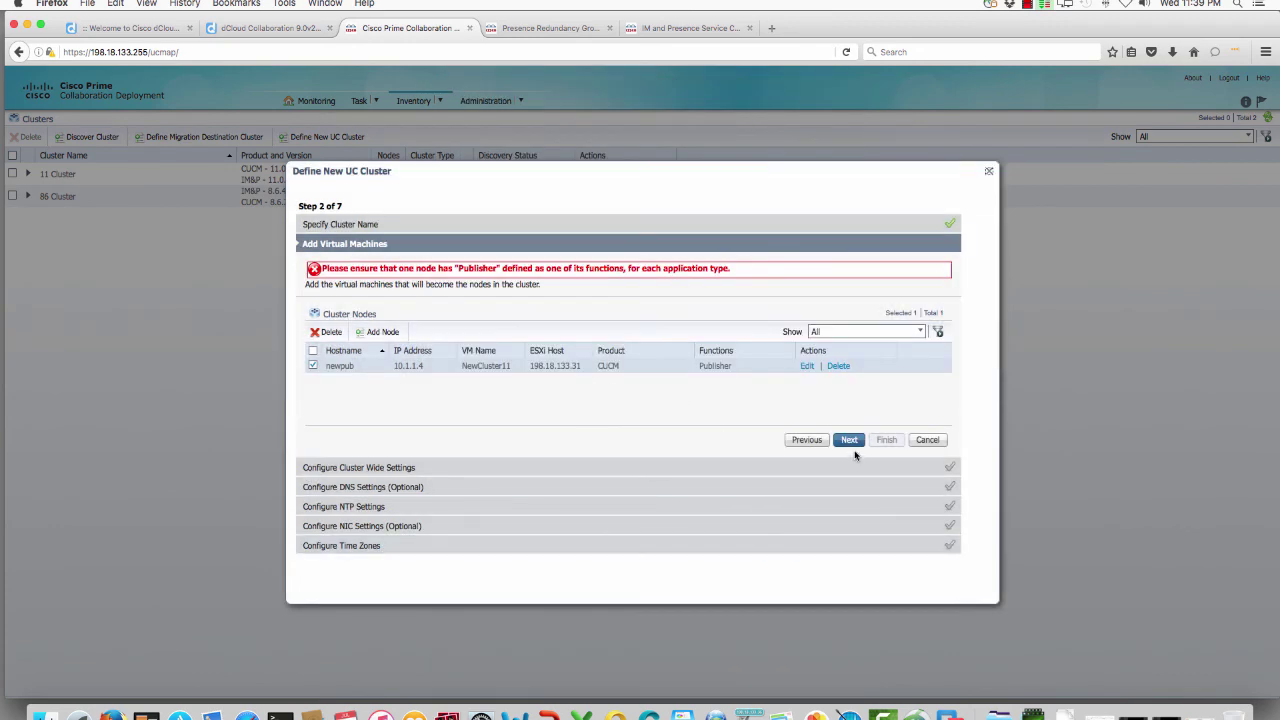
pyautogui.click(851, 445)
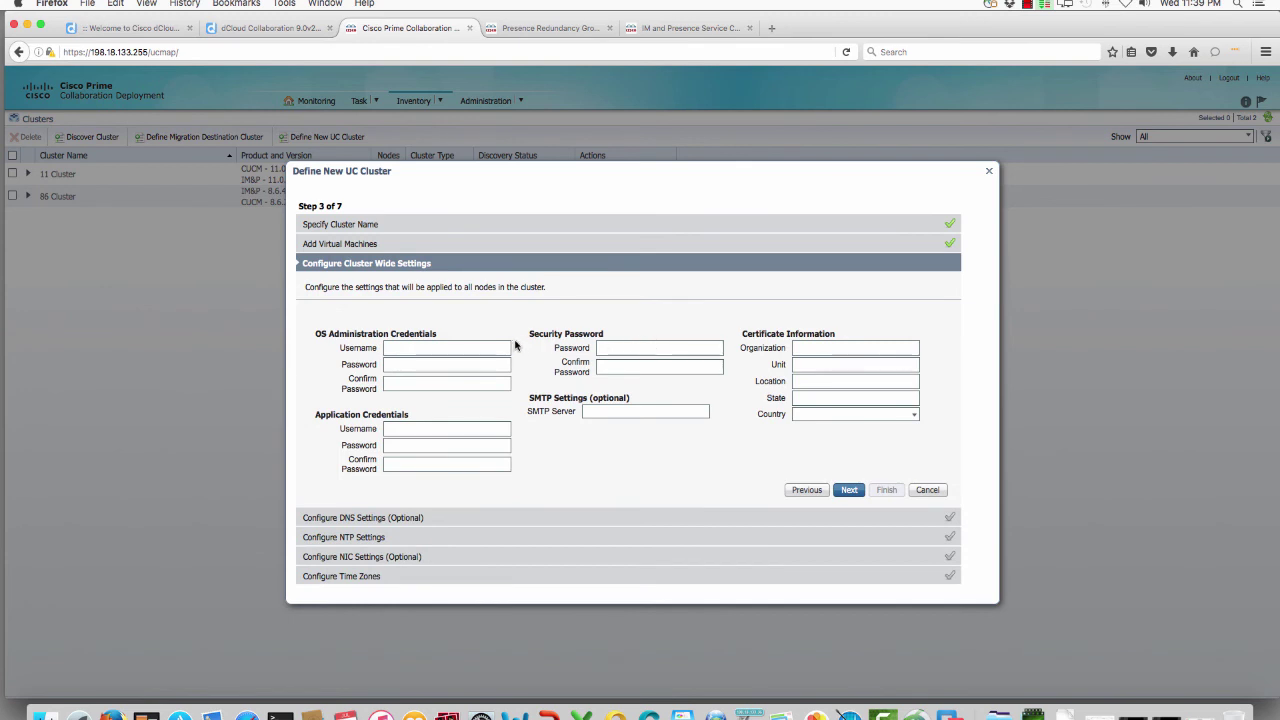
# Step: Fill in the OS and application admin credentials and the security password
pyautogui.click(498, 347)
pyautogui.press('Tab')
pyautogui.press('Tab')
pyautogui.press('Tab')
pyautogui.click(511, 379)
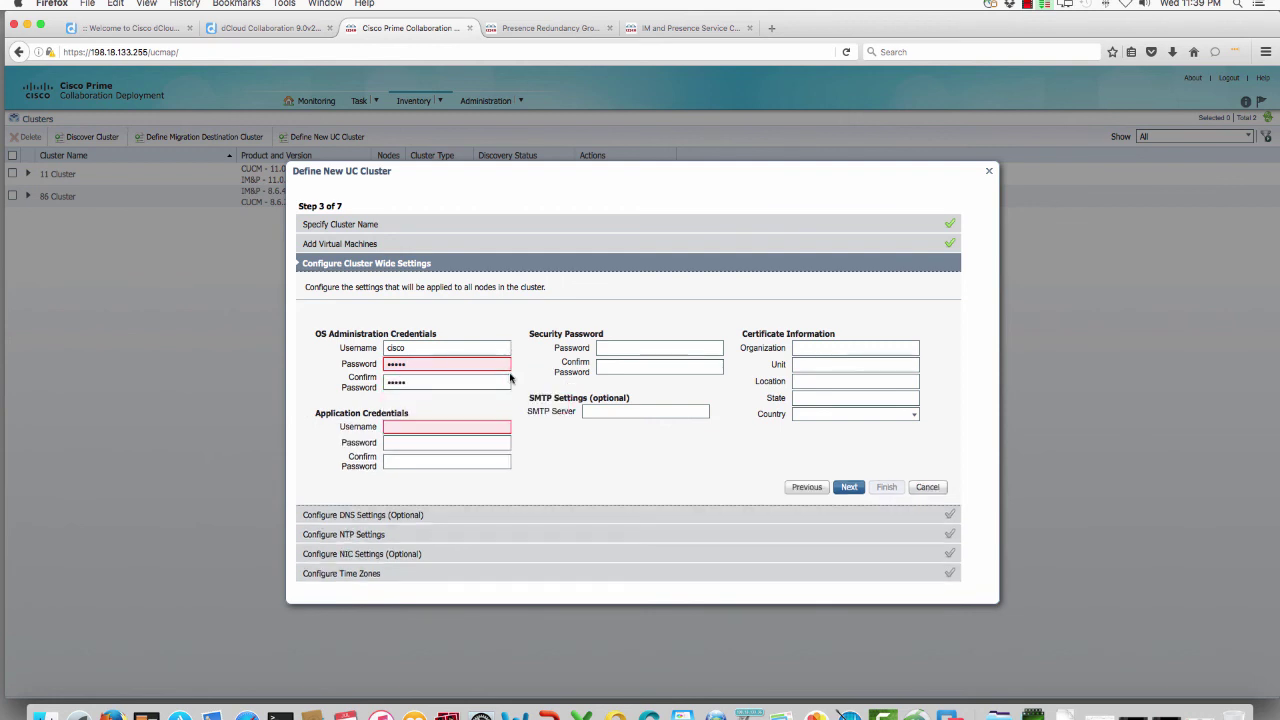
pyautogui.click(506, 370)
pyautogui.press('Tab')
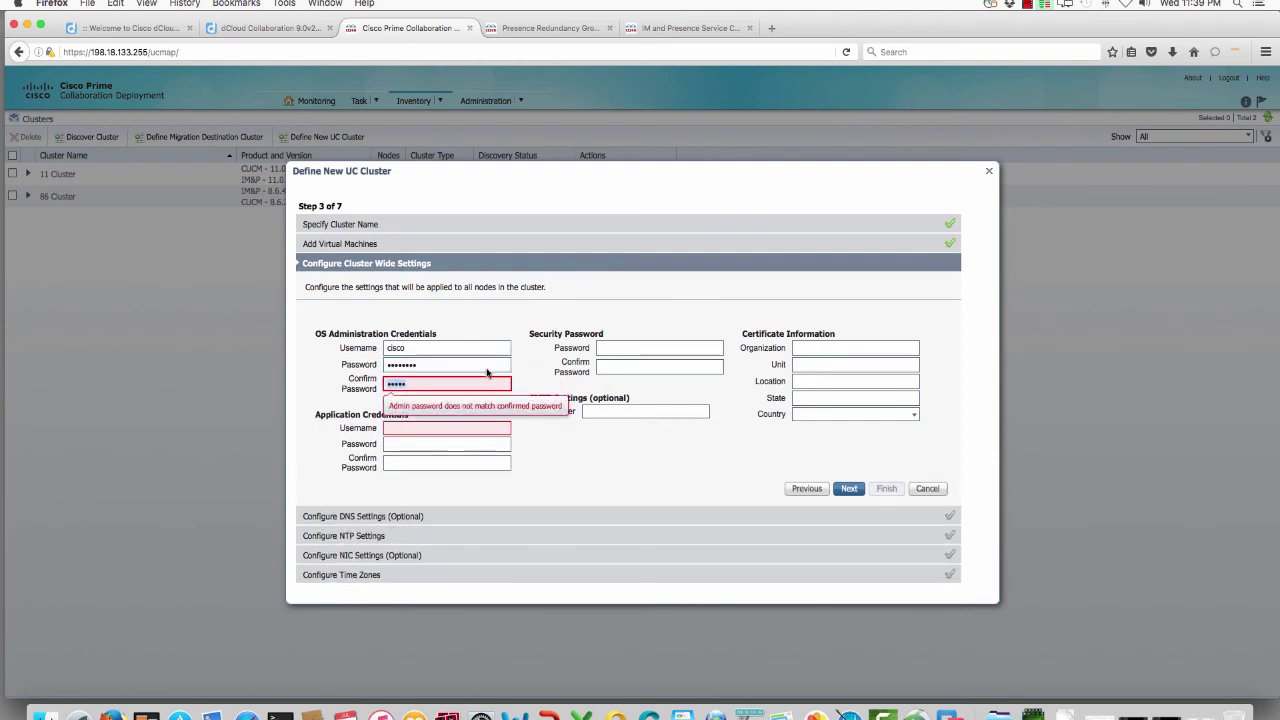
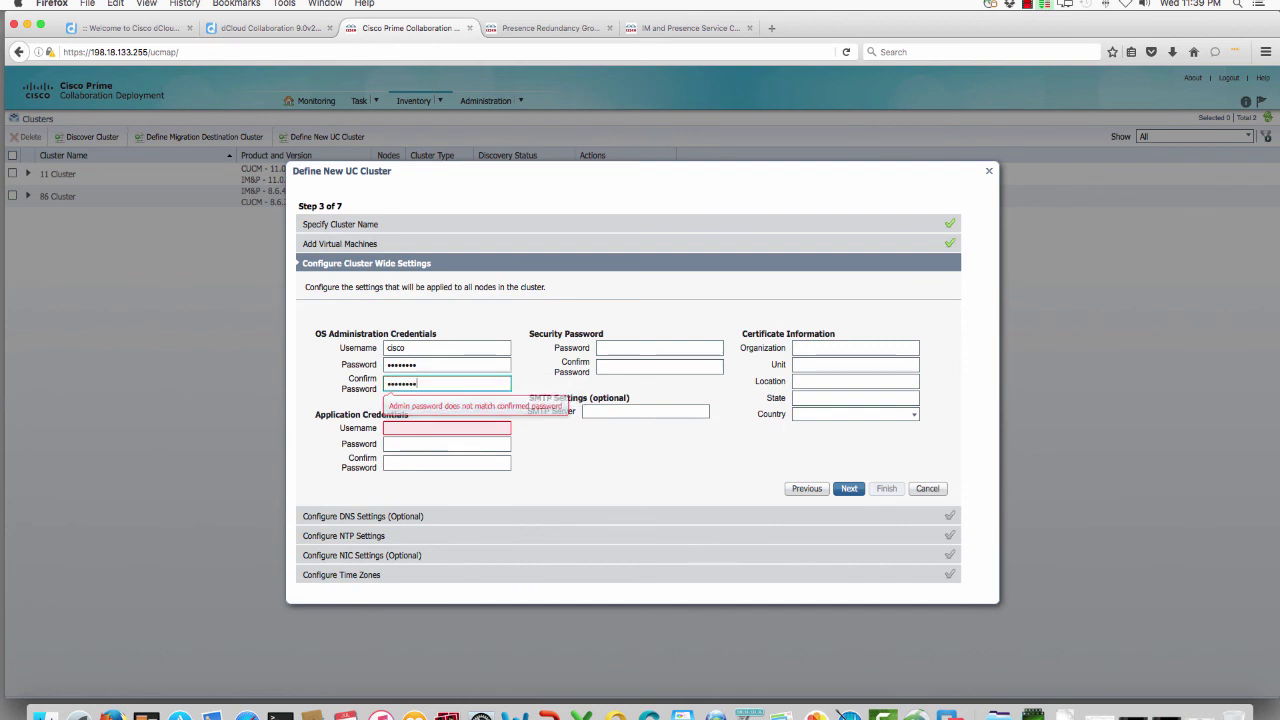
pyautogui.press('Tab')
pyautogui.press('Tab')
pyautogui.press('Tab')
pyautogui.press('Tab')
pyautogui.press('Tab')
pyautogui.press('Tab')
pyautogui.press('Tab')
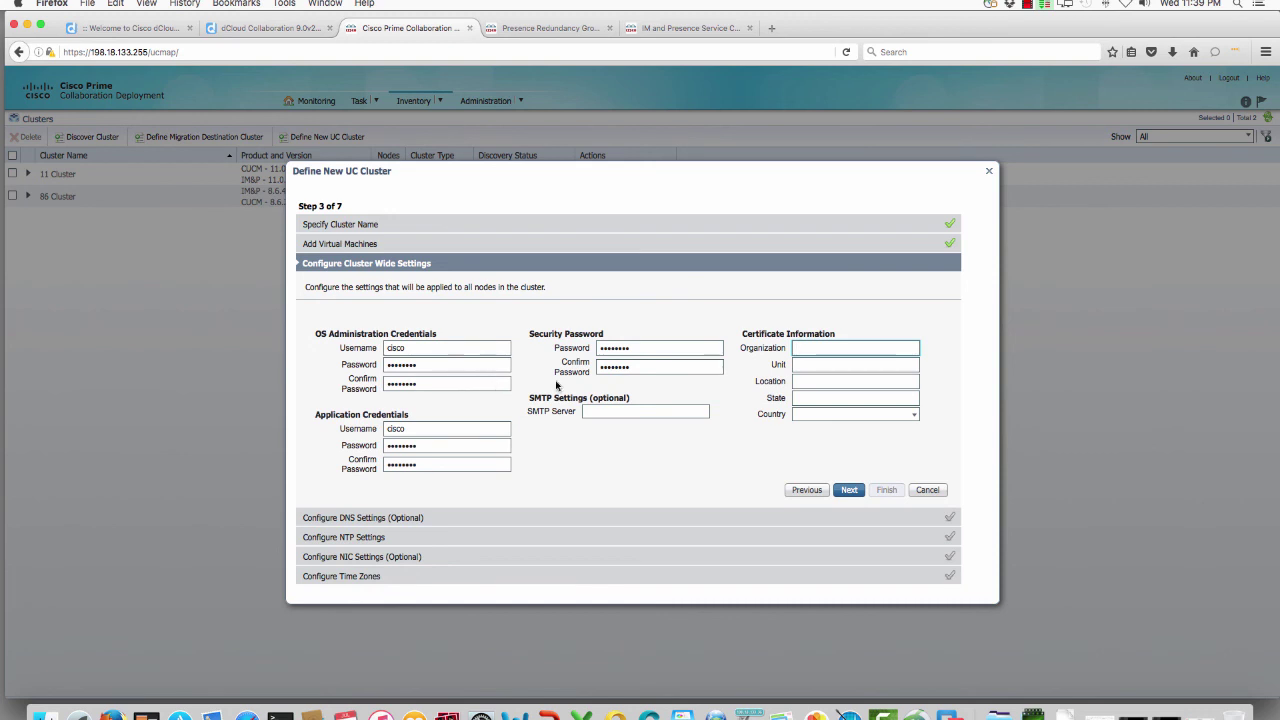
# Step: Enter certificate details IT, OH and United States of America, then continue to DNS
pyautogui.press('Tab')
pyautogui.press('Tab')
pyautogui.write('IT')
pyautogui.press('Tab')
pyautogui.write('O')
pyautogui.press('Tab')
pyautogui.write('USA')
pyautogui.press('BackSpace')
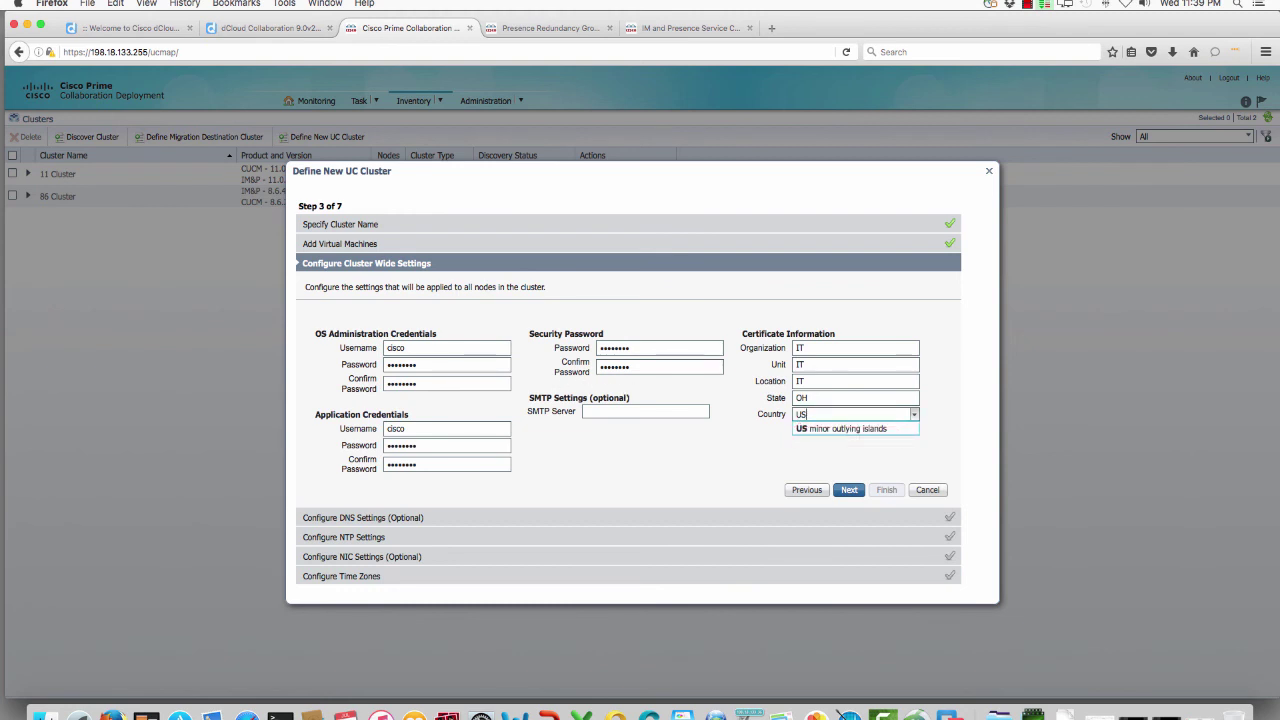
pyautogui.press('BackSpace')
pyautogui.write('n')
pyautogui.press('Down')
pyautogui.press('Down')
pyautogui.press('Down')
pyautogui.press('Tab')
pyautogui.click(849, 490)
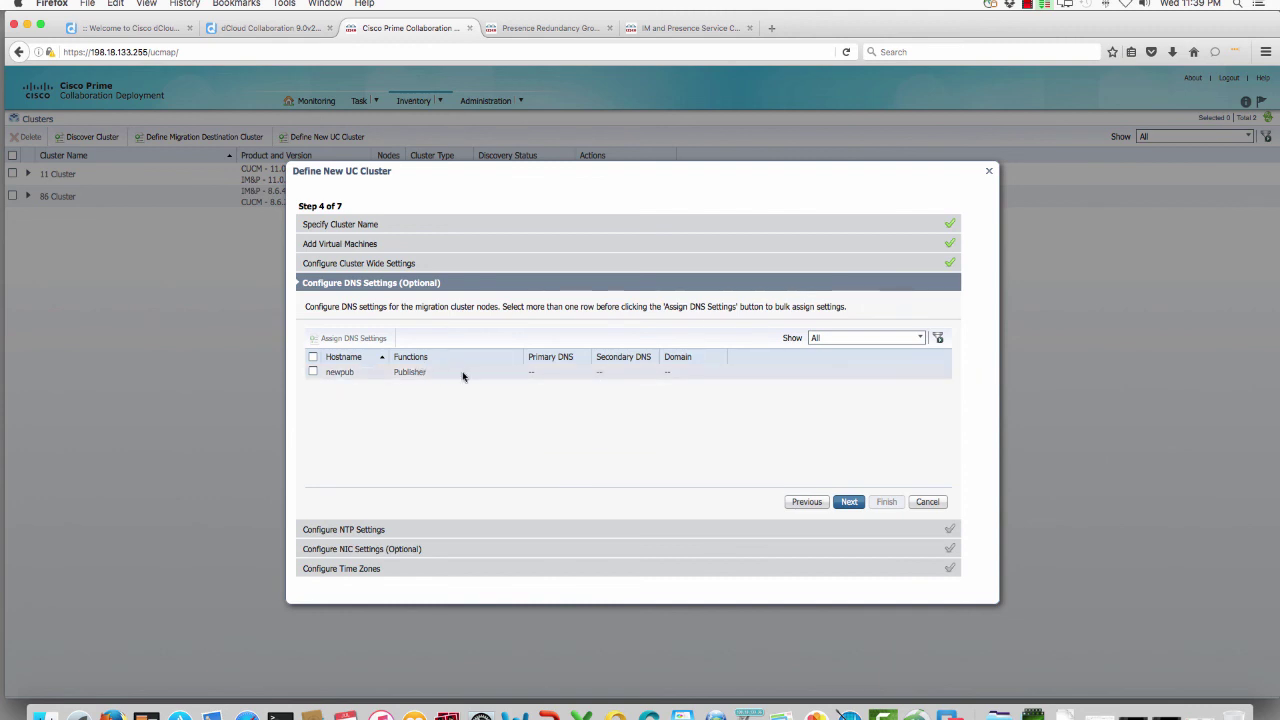
# Step: Skip DNS and ping 0.pool.ntp.org in Terminal to resolve an NTP address
pyautogui.click(839, 508)
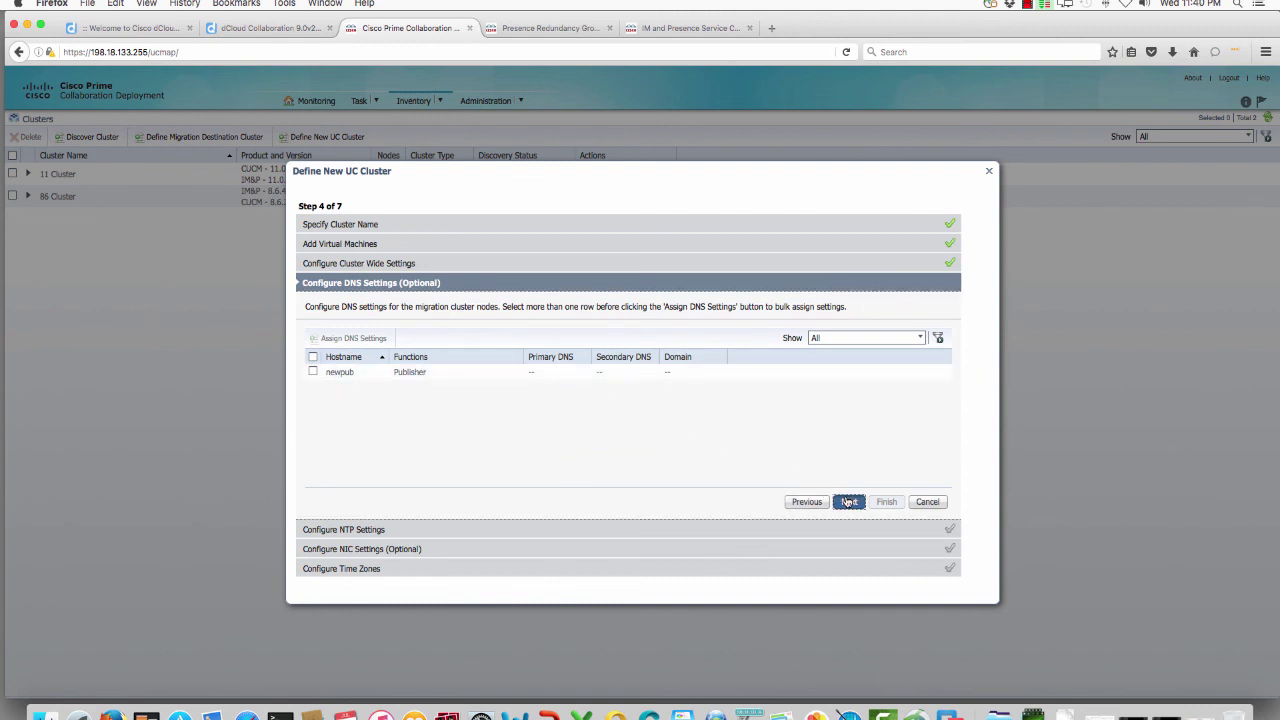
pyautogui.click(510, 370)
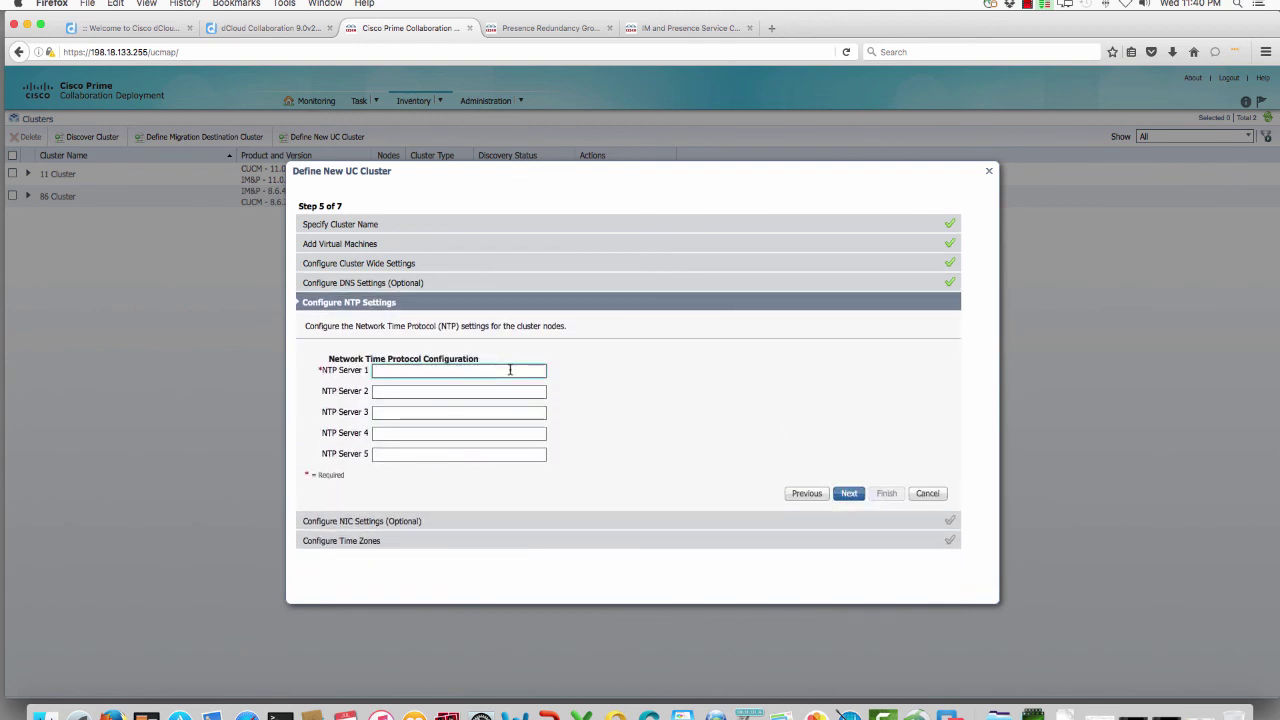
pyautogui.click(280, 715)
pyautogui.write('ping 0.pool.ntp.org')
pyautogui.press('Return')
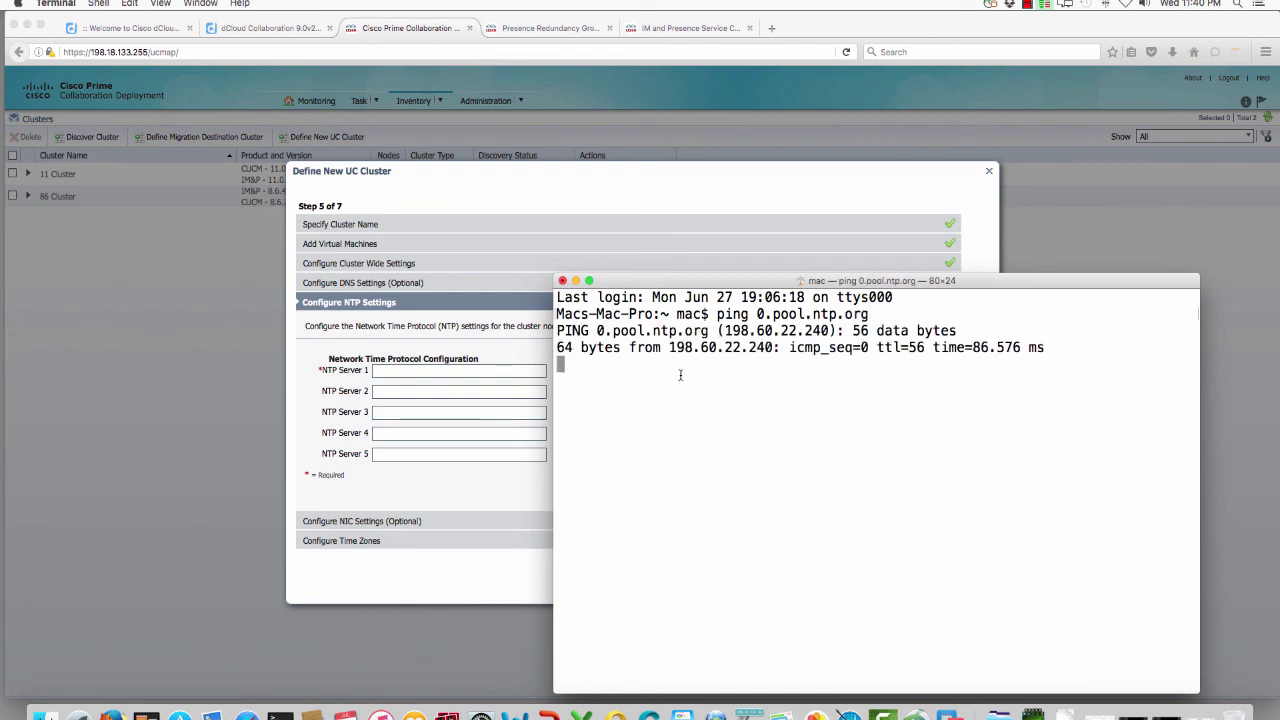
# Step: Set NTP Server 1 to 198.60.22.240 and continue to NIC settings
pyautogui.click(470, 371)
pyautogui.write('198.60.')
pyautogui.press('super+Tab')
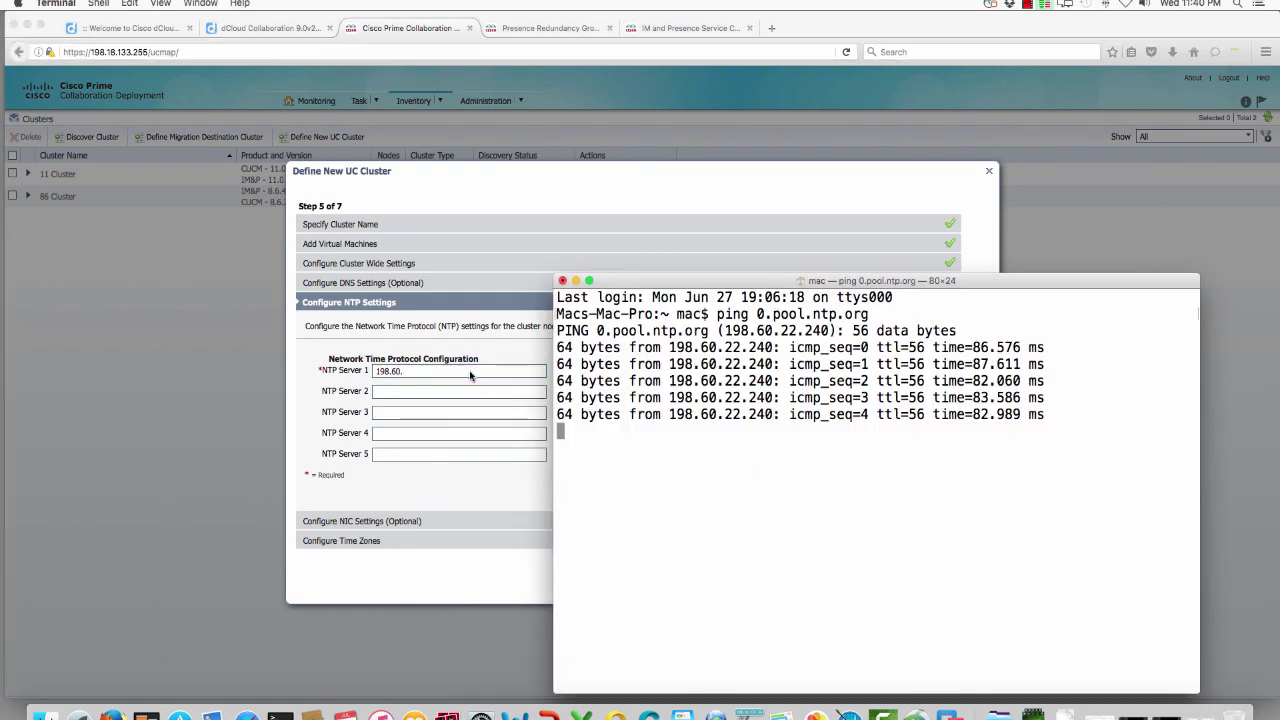
pyautogui.click(469, 370)
pyautogui.write('.22.240')
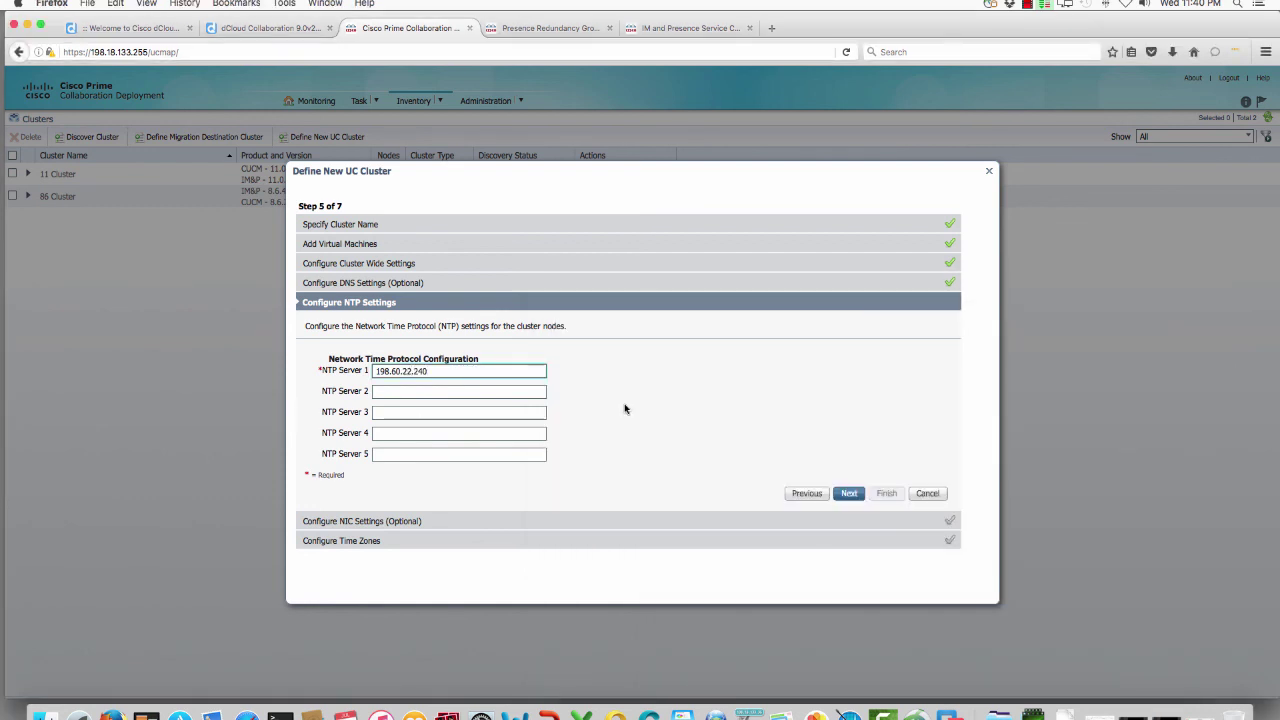
pyautogui.click(842, 493)
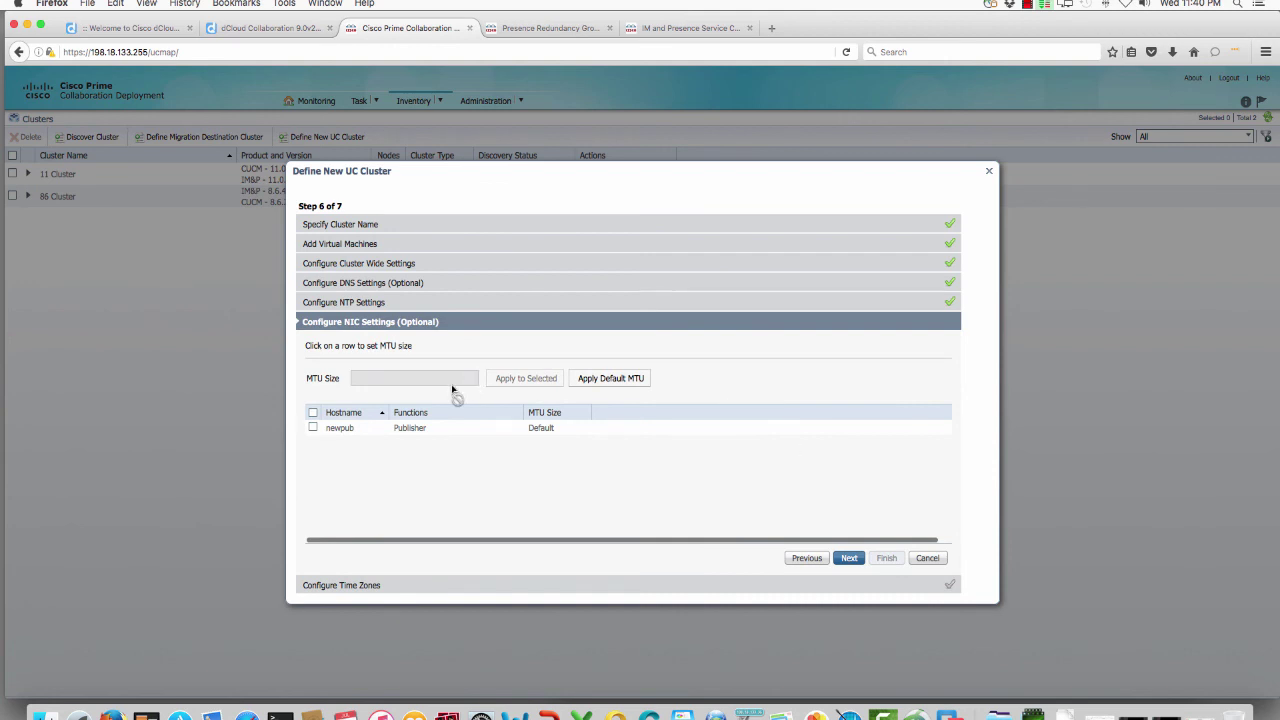
# Step: Skip NIC settings, assign the America/Denver time zone to newpub, and finish defining NewUCCluster
pyautogui.click(849, 560)
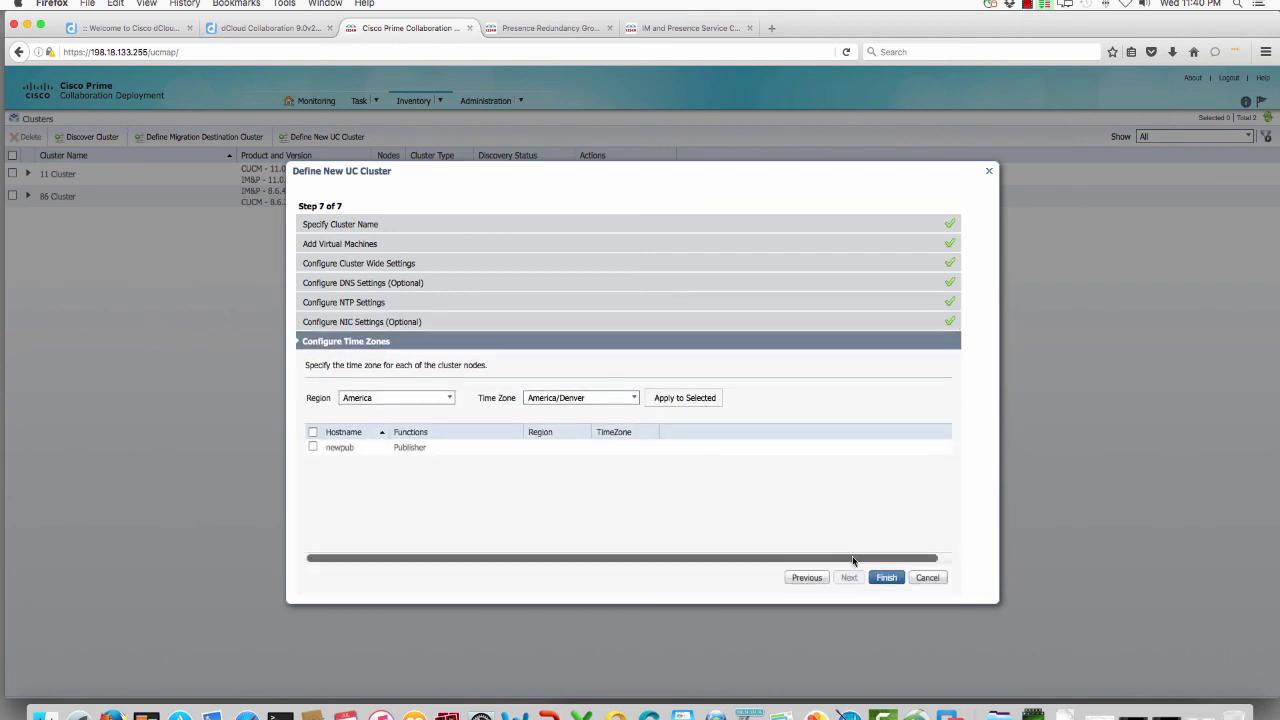
pyautogui.click(872, 578)
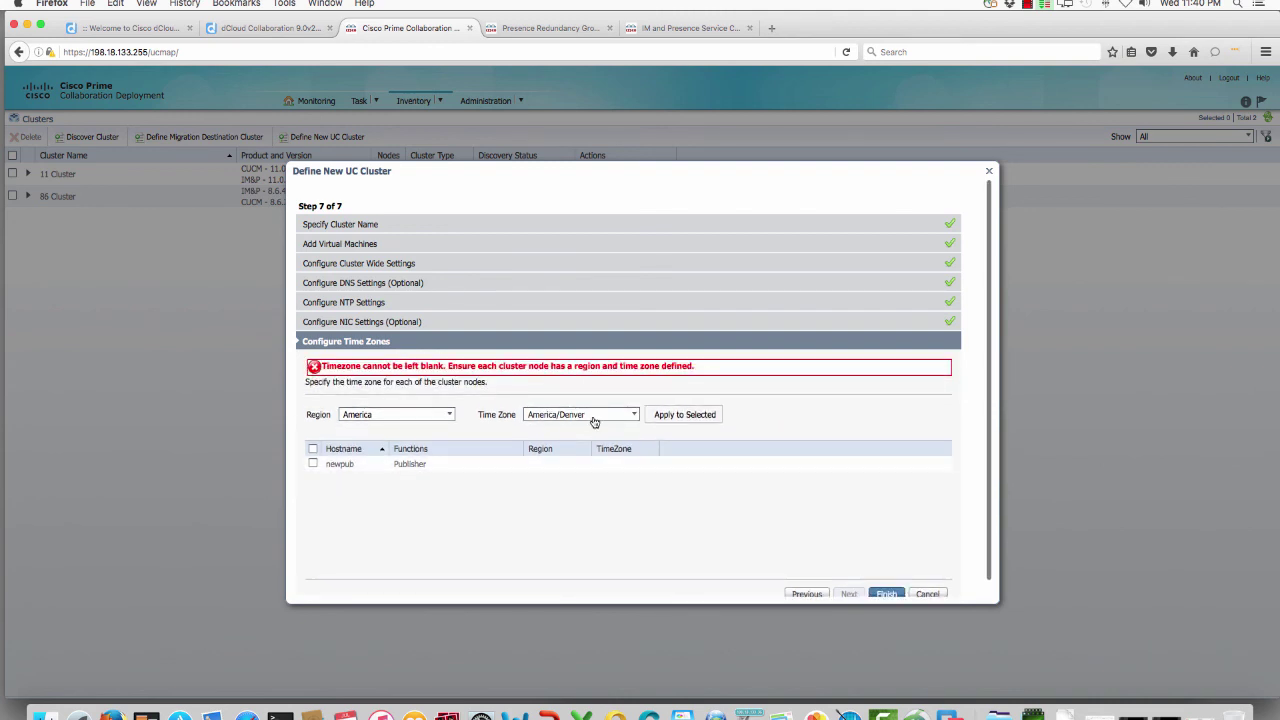
pyautogui.click(686, 416)
pyautogui.click(313, 464)
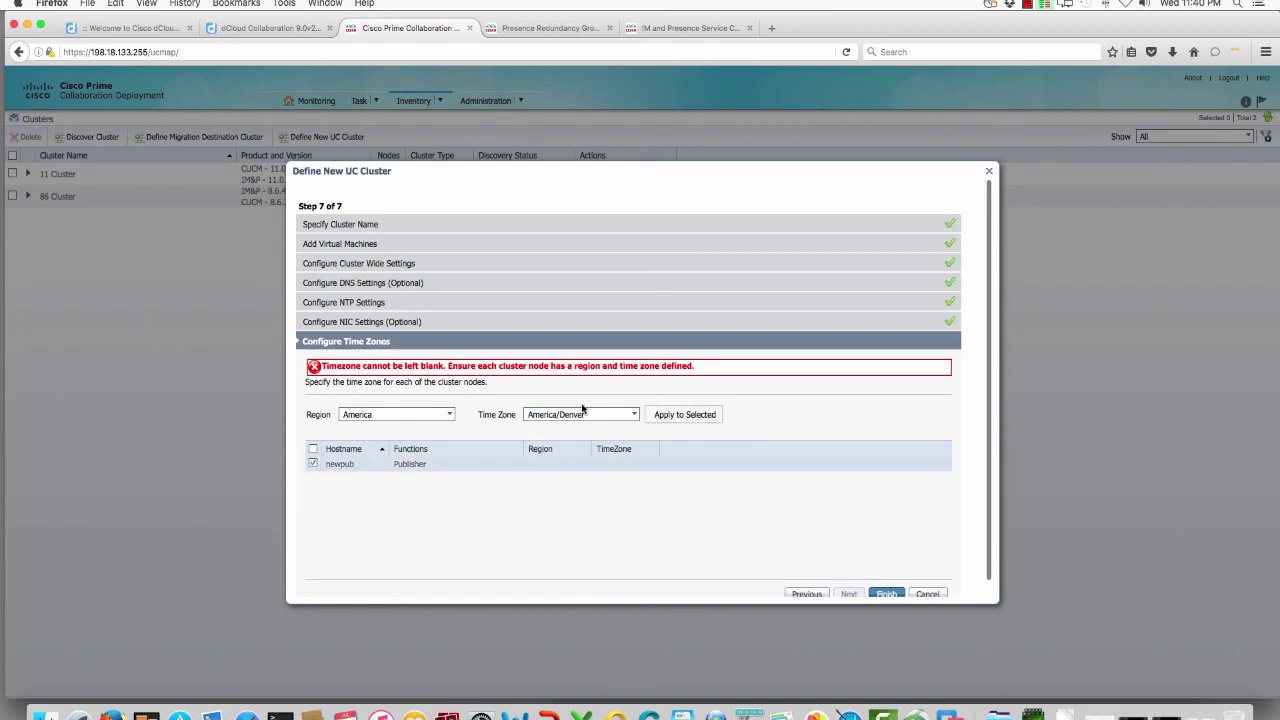
pyautogui.click(657, 418)
pyautogui.click(872, 592)
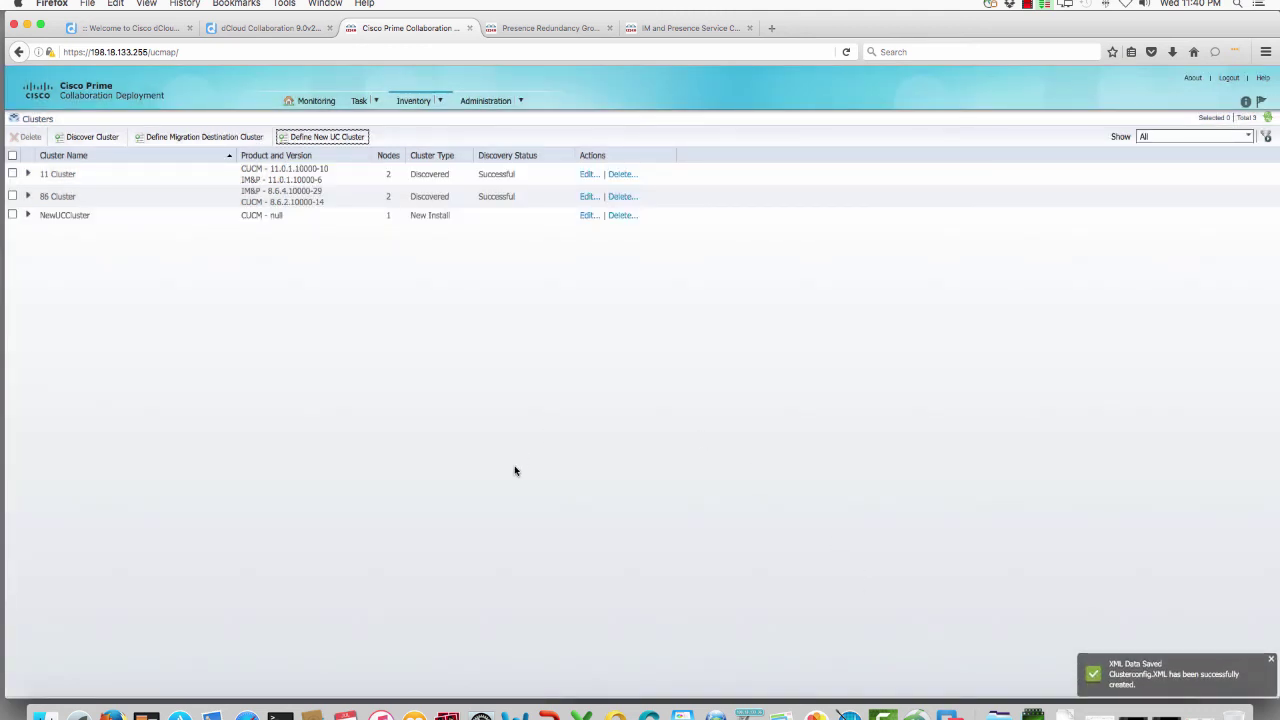
# Step: Start a new install task on the Install page and choose NewUCCluster as its cluster
pyautogui.click(279, 216)
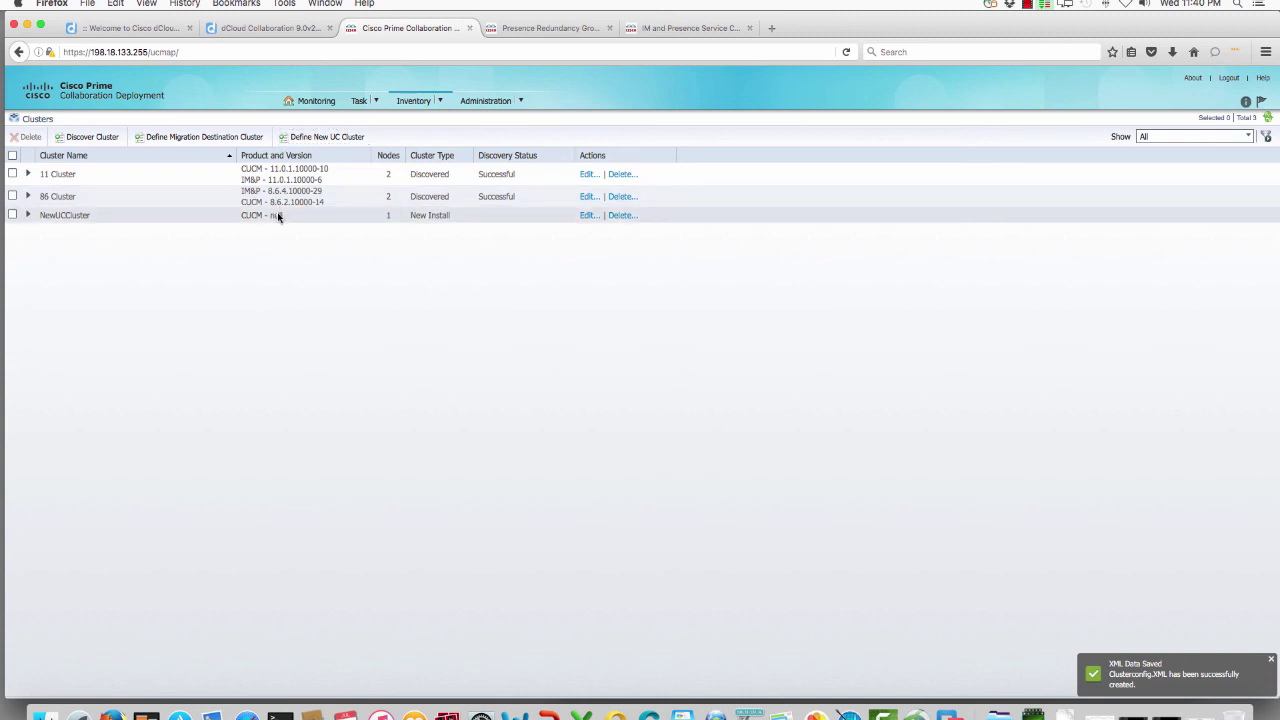
pyautogui.click(364, 101)
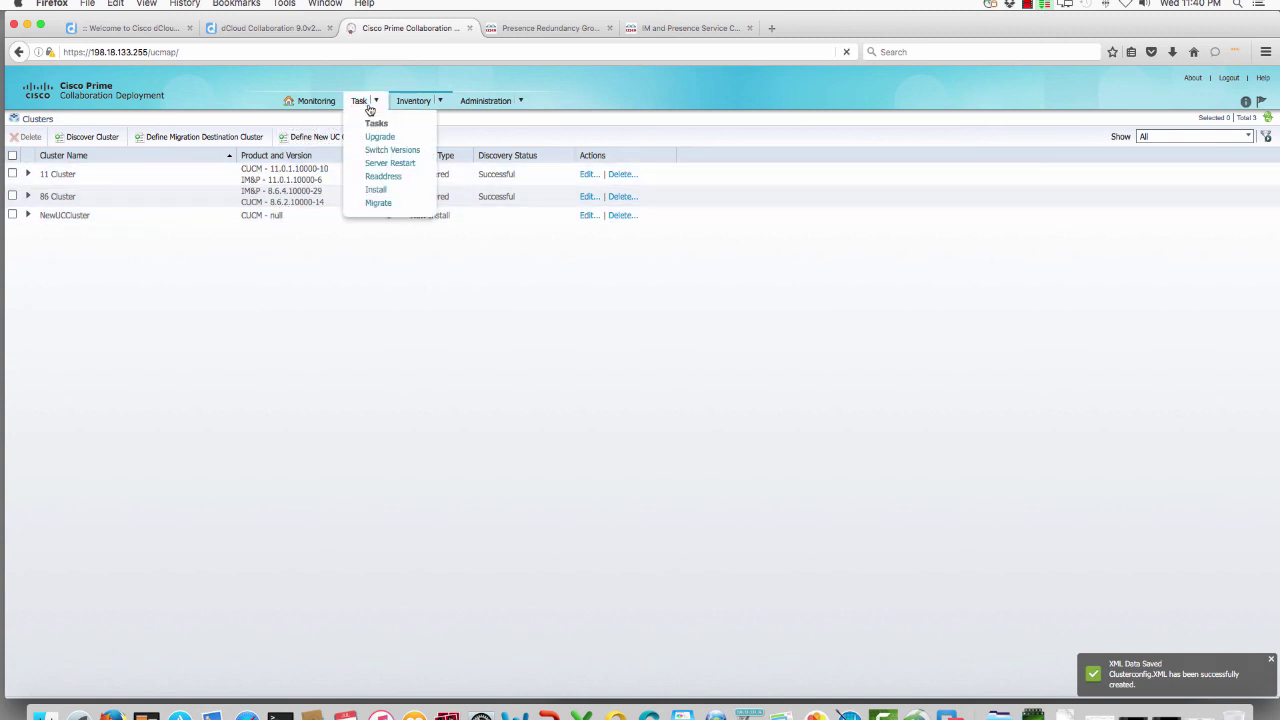
pyautogui.click(377, 192)
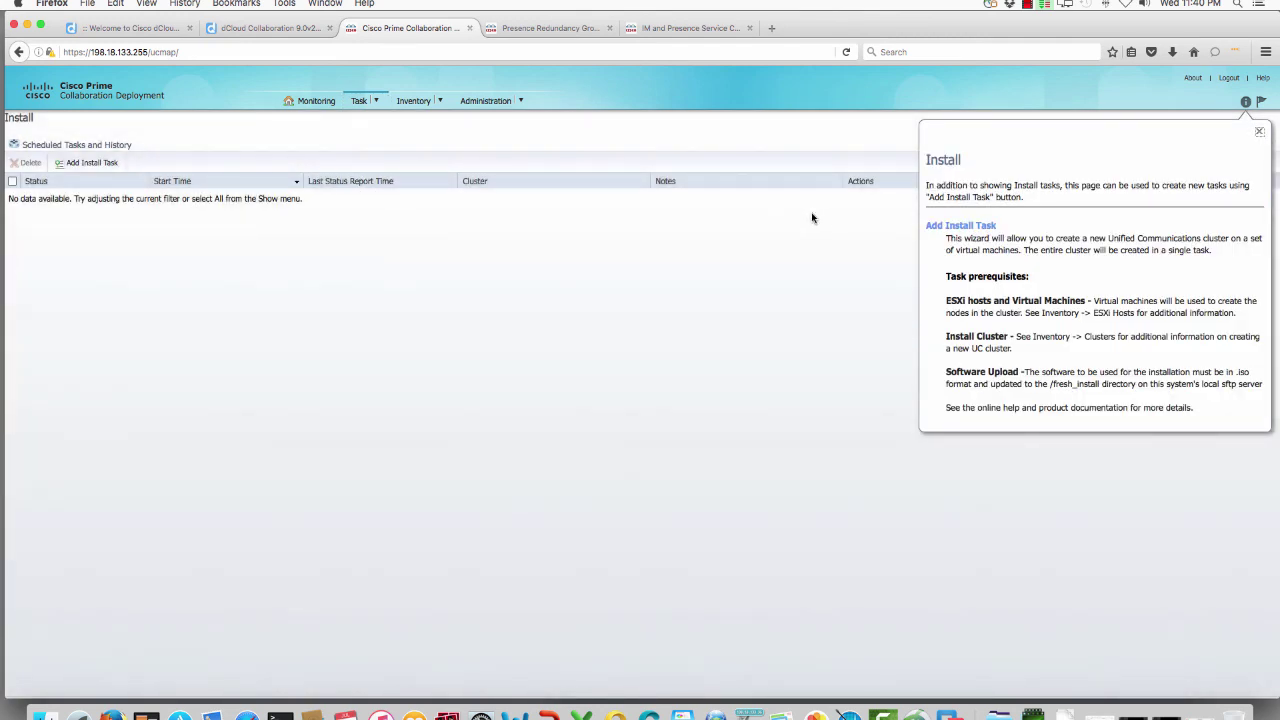
pyautogui.click(94, 163)
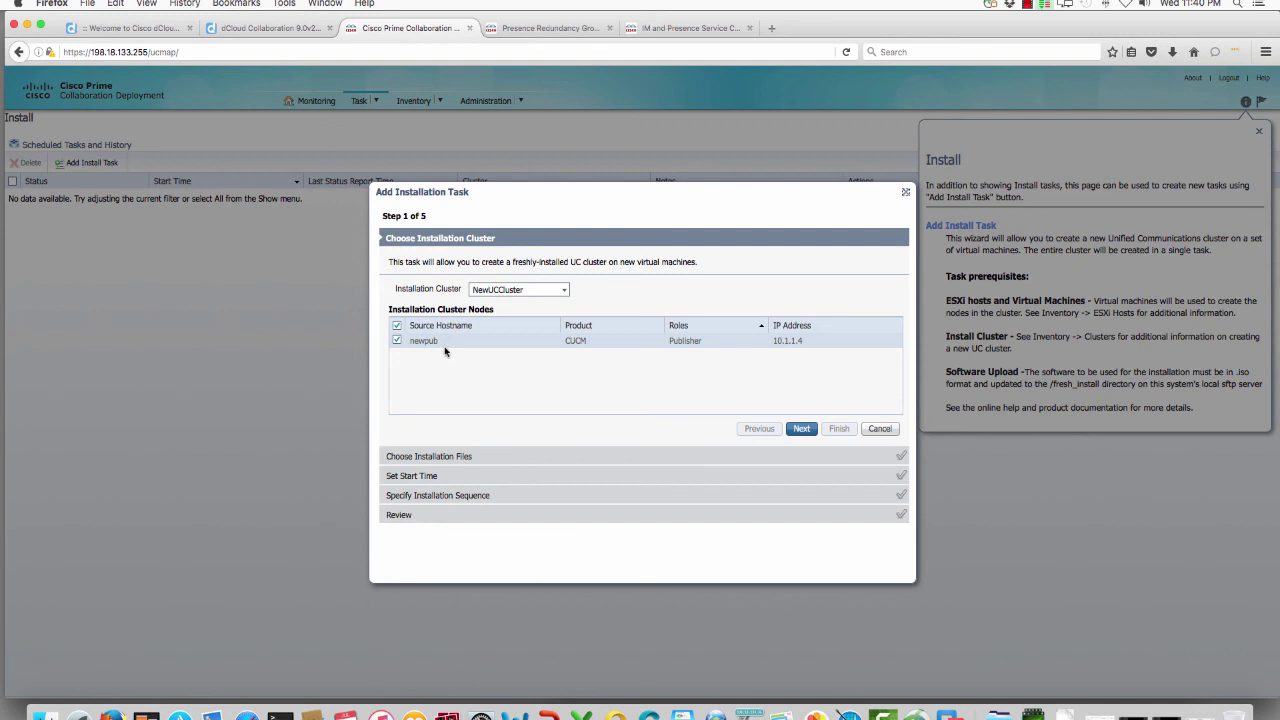
pyautogui.click(801, 428)
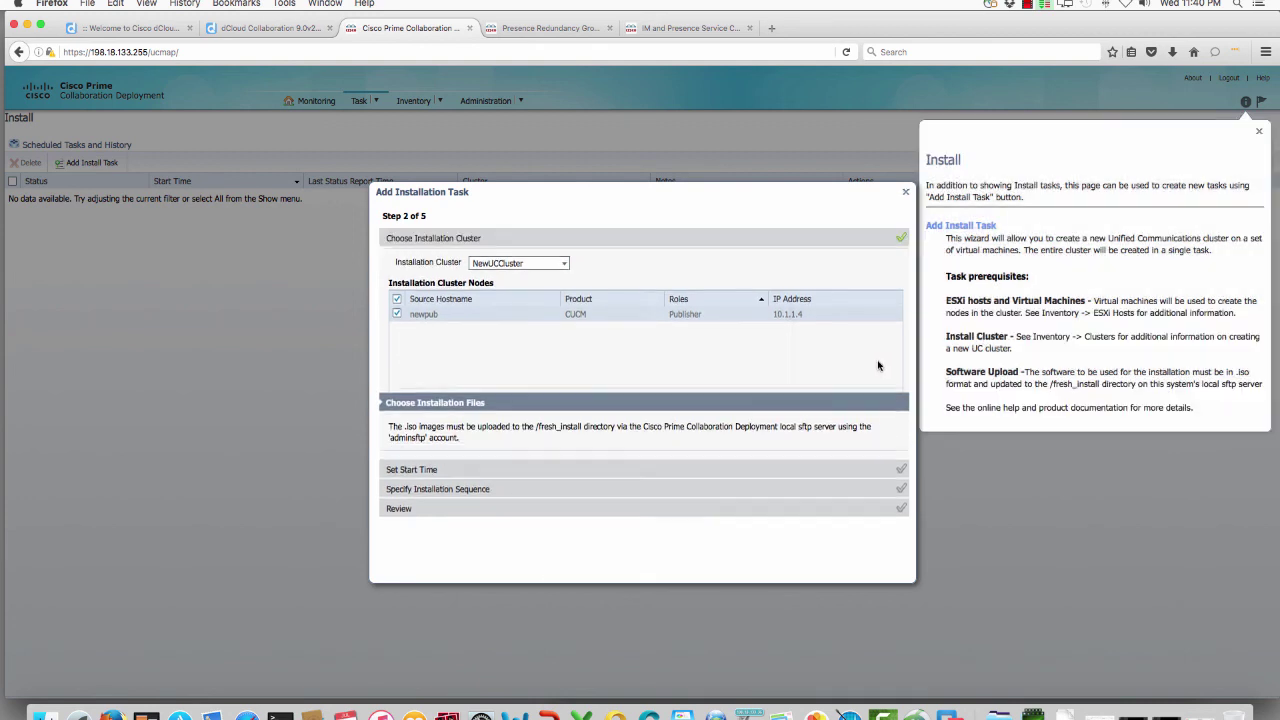
# Step: Select Bootable_UCSInstall_UCOS_11.0.1.10000-10.sgn.iso as the installation file
pyautogui.click(751, 321)
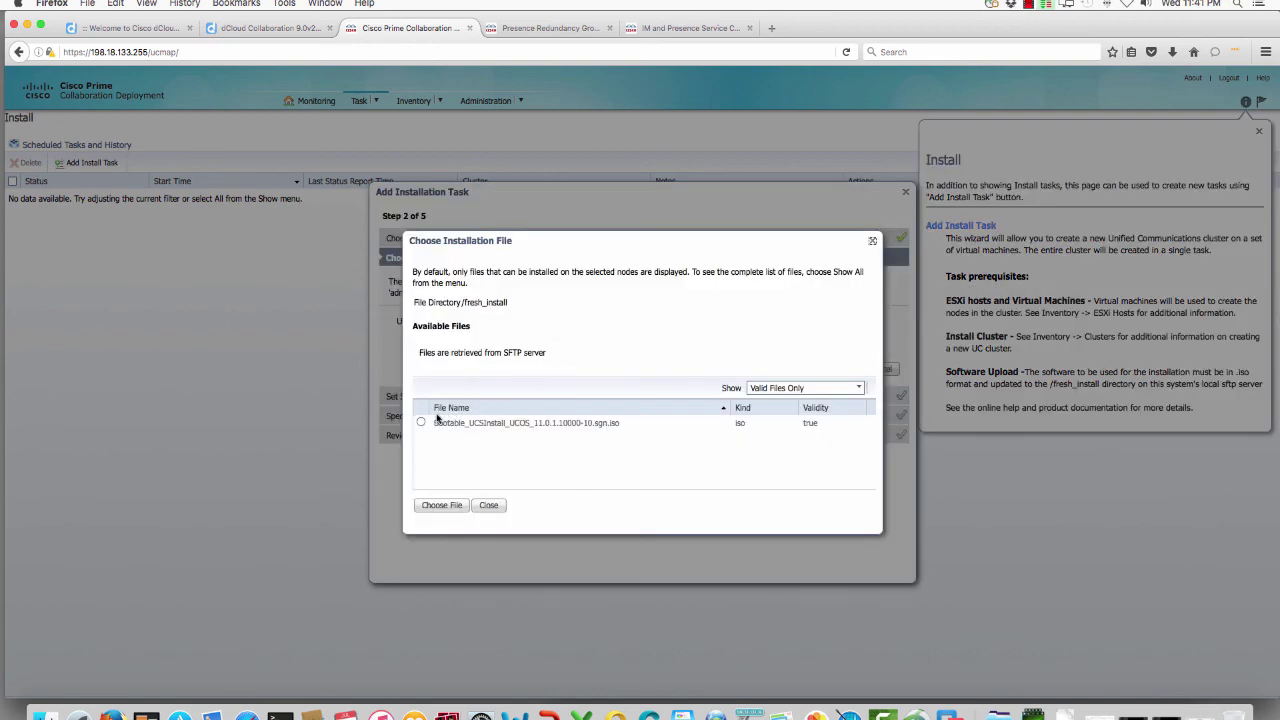
pyautogui.click(421, 423)
pyautogui.click(440, 505)
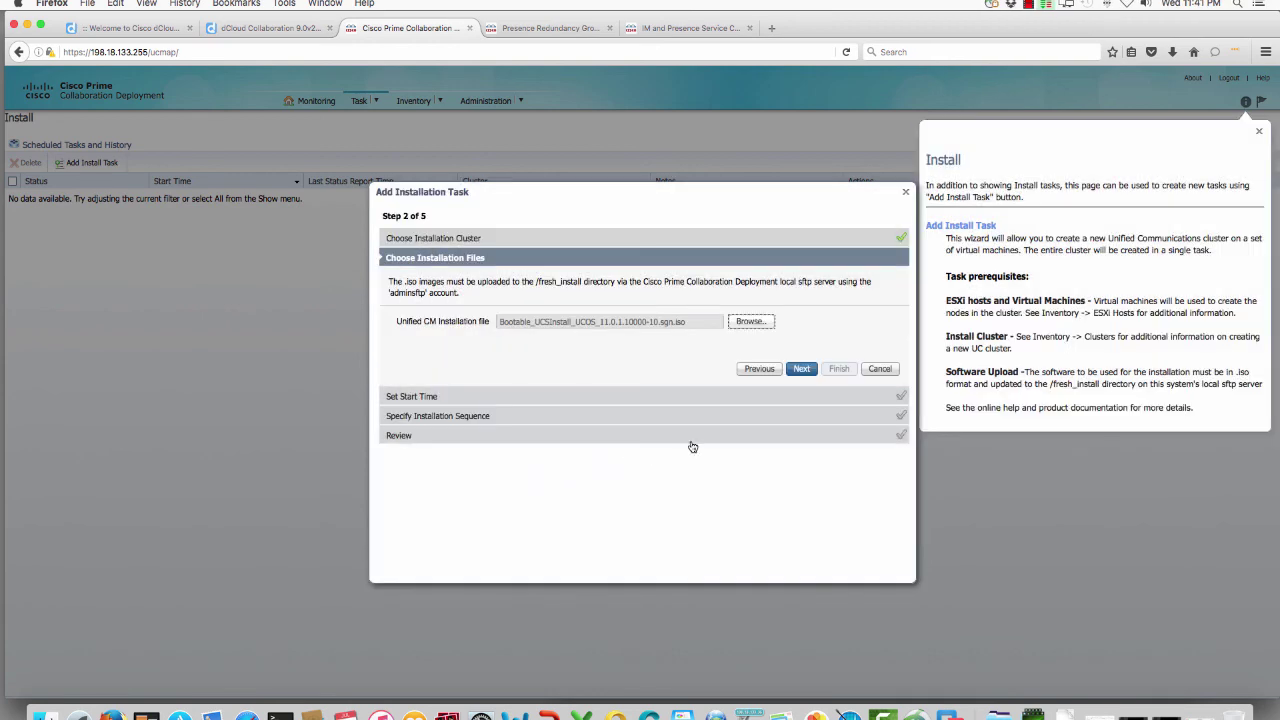
pyautogui.click(801, 368)
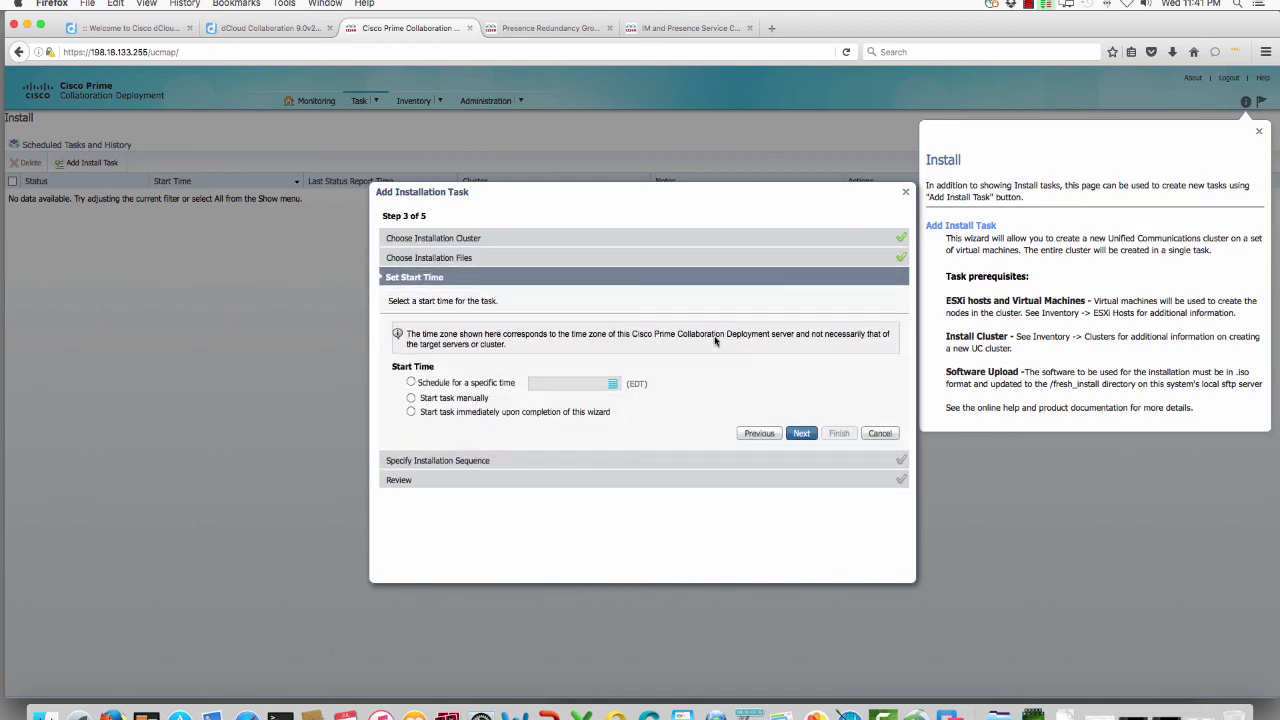
# Step: Set the task to start immediately, review the summary, and create the install task
pyautogui.click(443, 412)
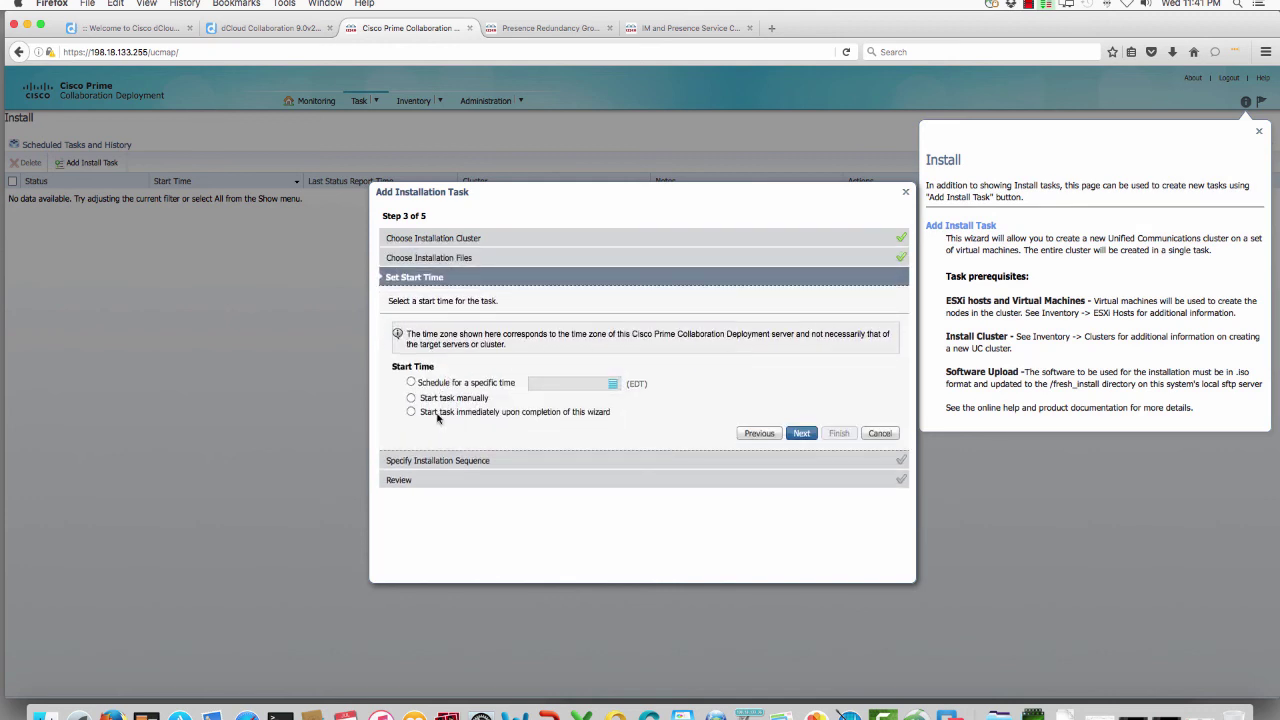
pyautogui.click(801, 433)
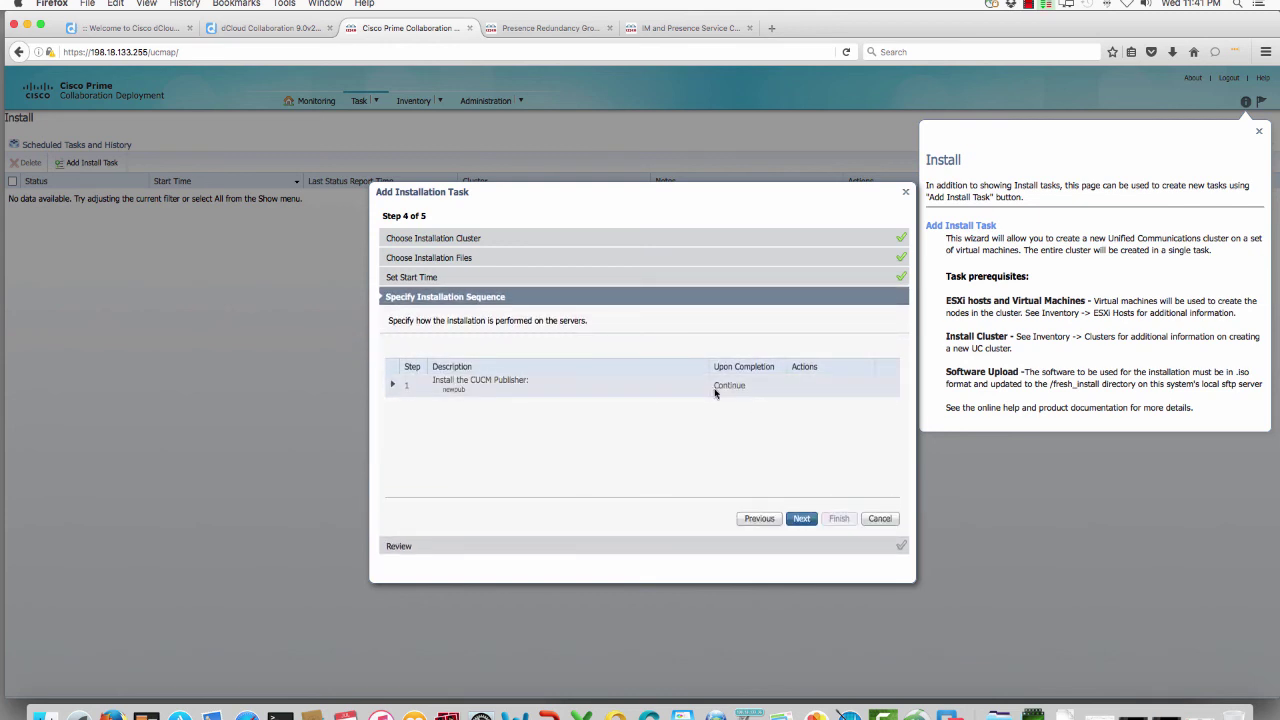
pyautogui.click(802, 518)
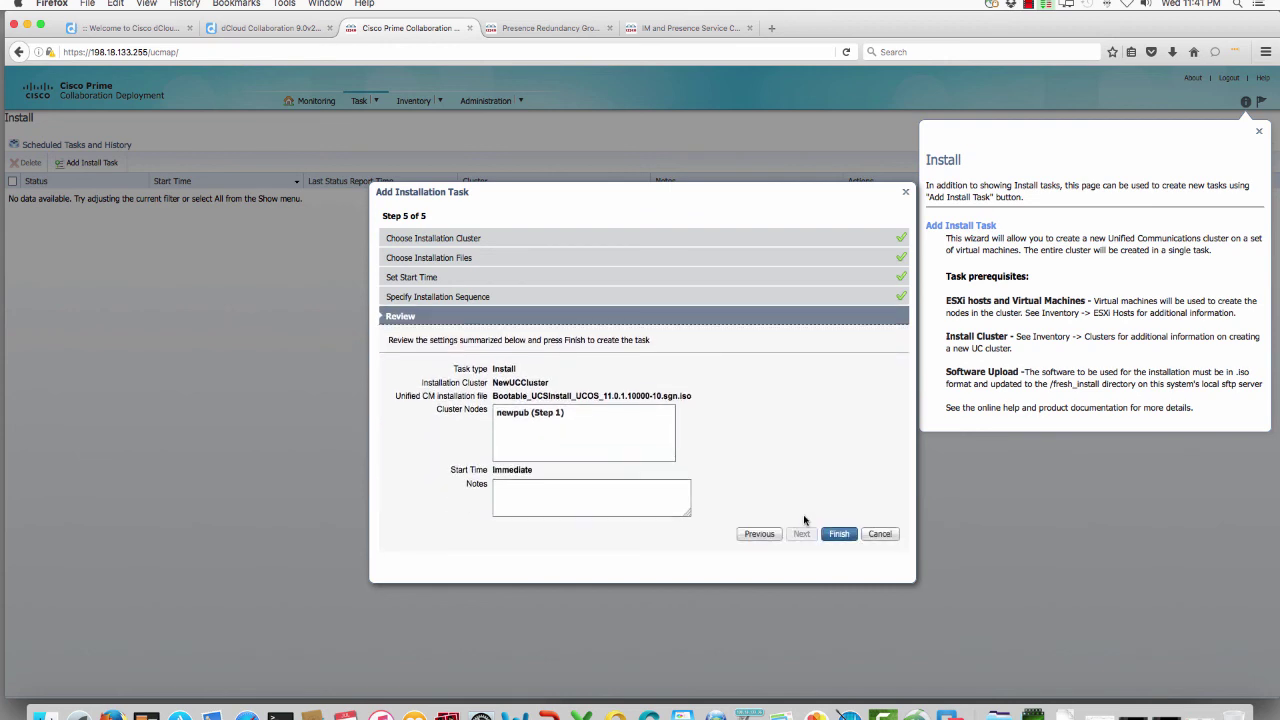
pyautogui.click(840, 534)
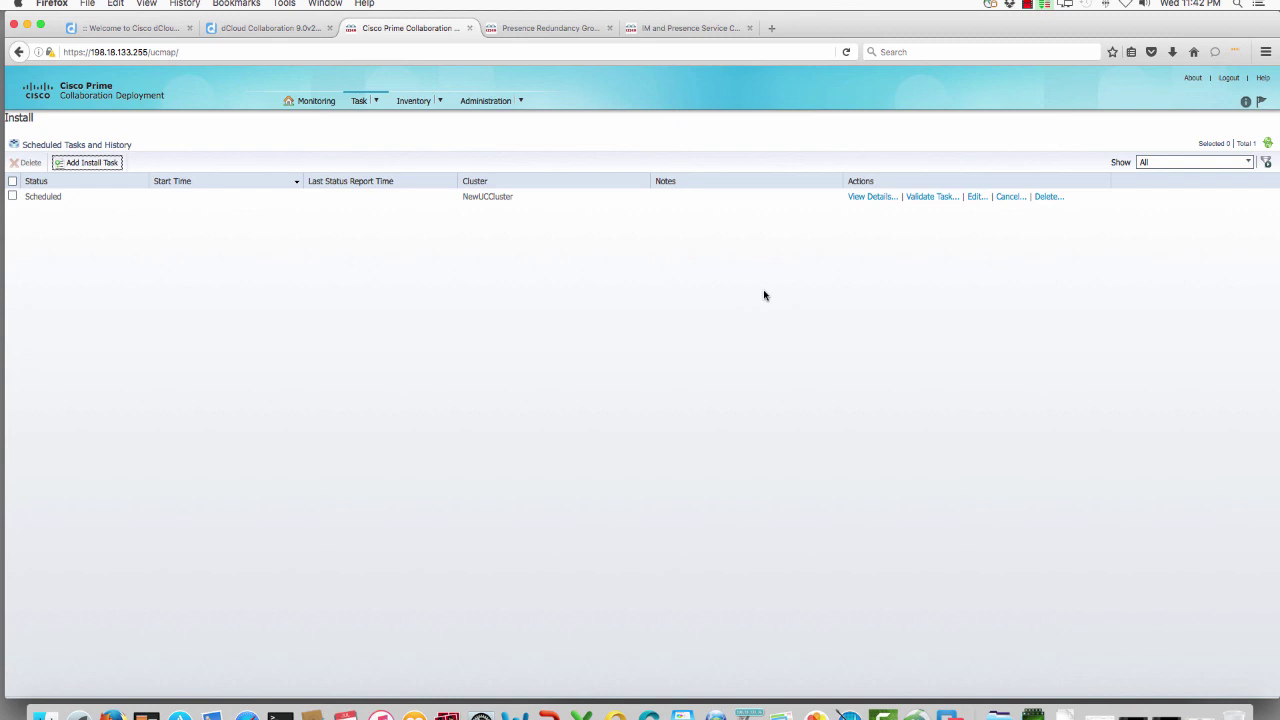
# Step: In Monitoring, open the Install NewUCCluster task and read step 1's failure log showing the VM power-on error
pyautogui.click(316, 101)
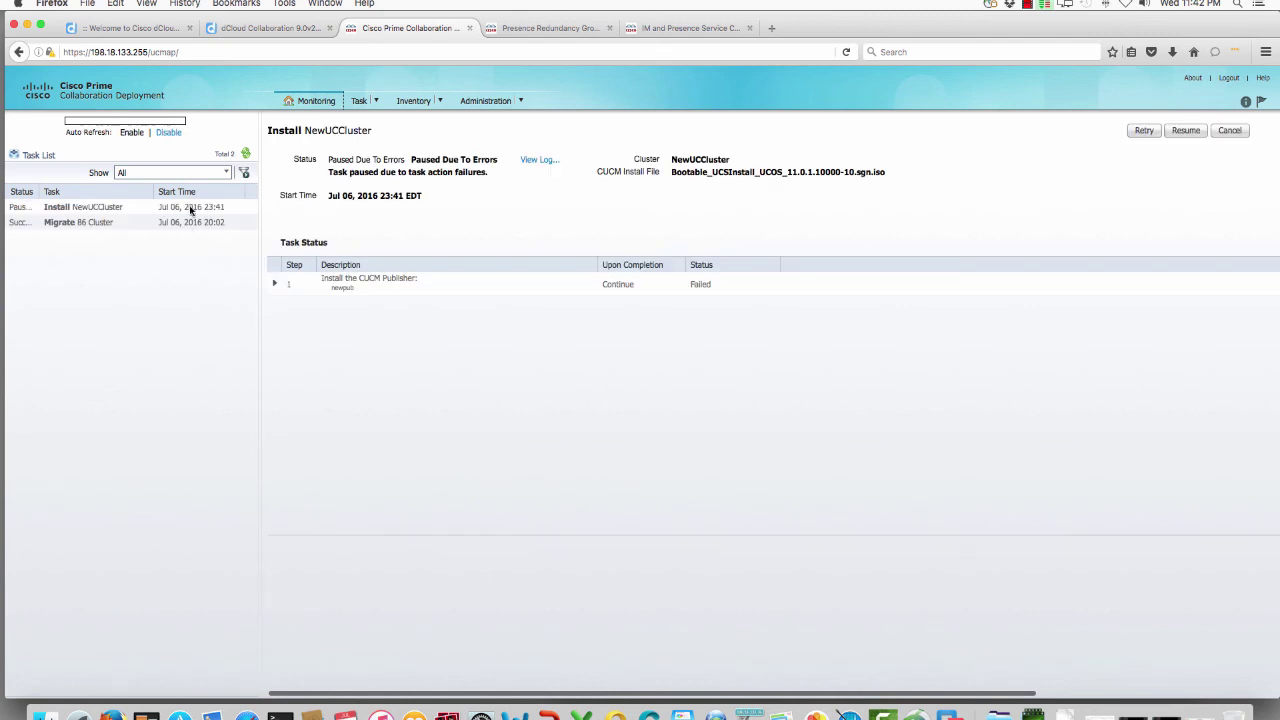
pyautogui.click(123, 222)
pyautogui.click(120, 207)
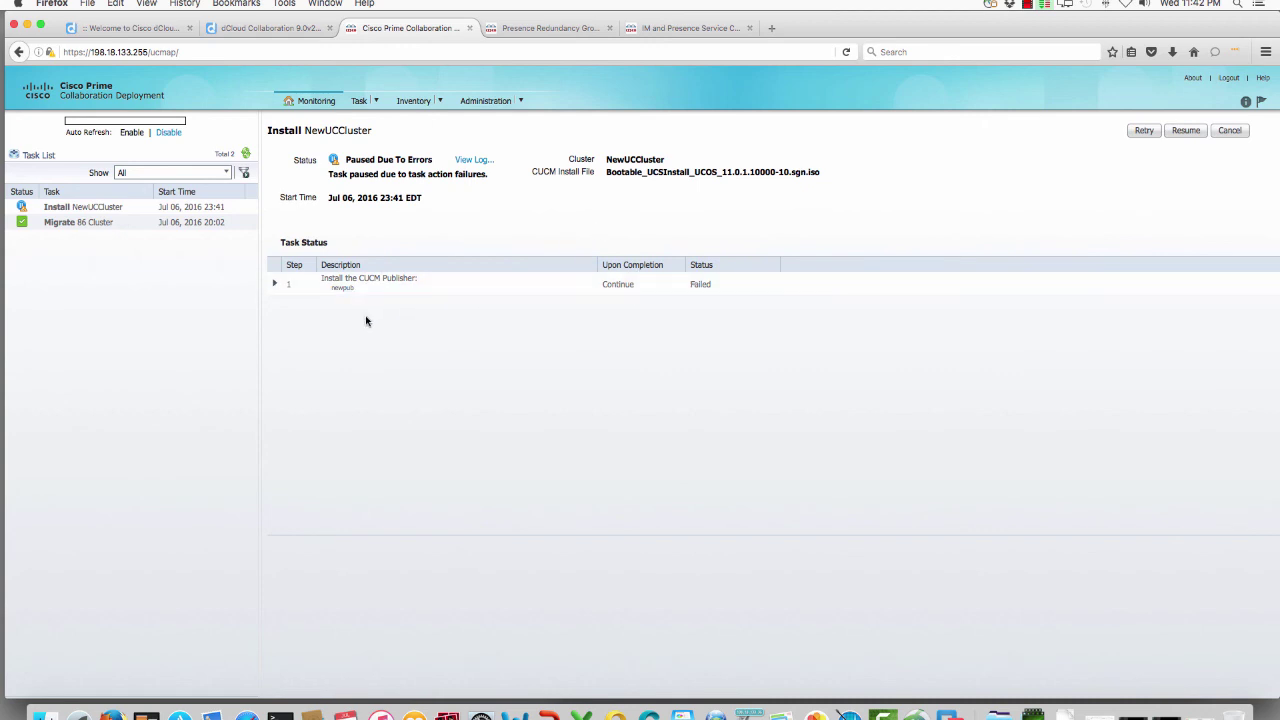
pyautogui.click(275, 284)
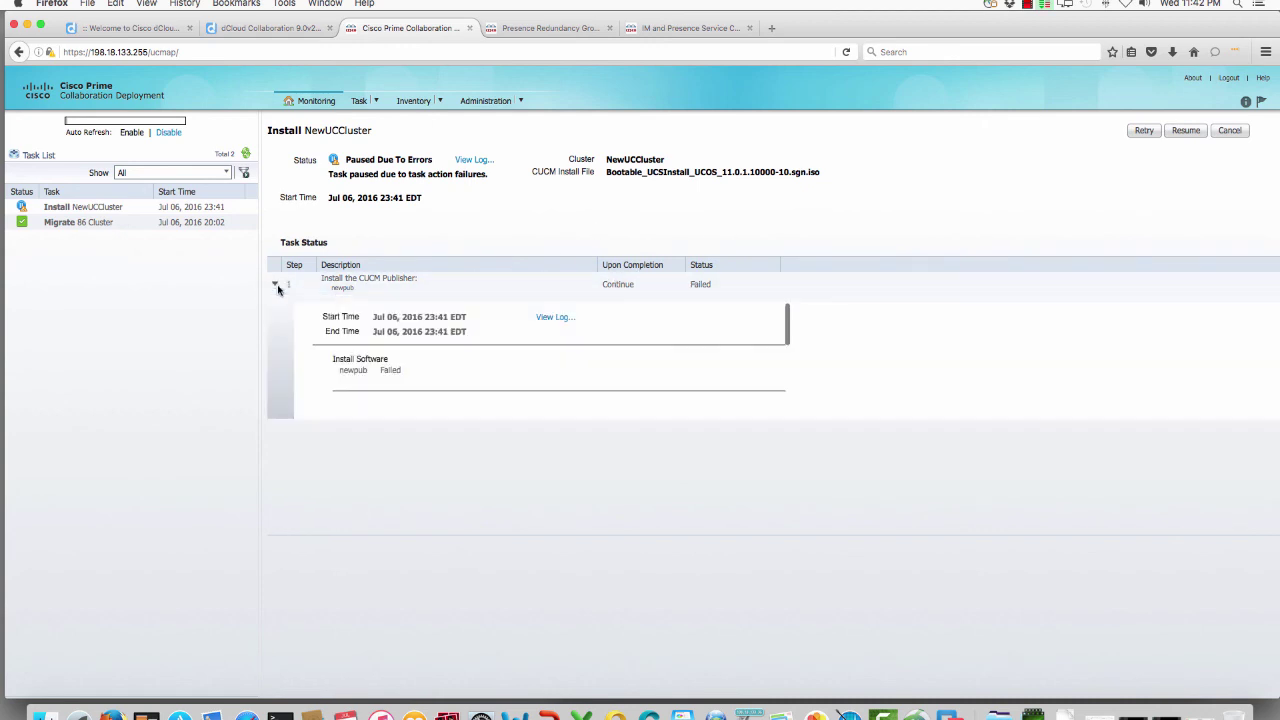
pyautogui.click(553, 317)
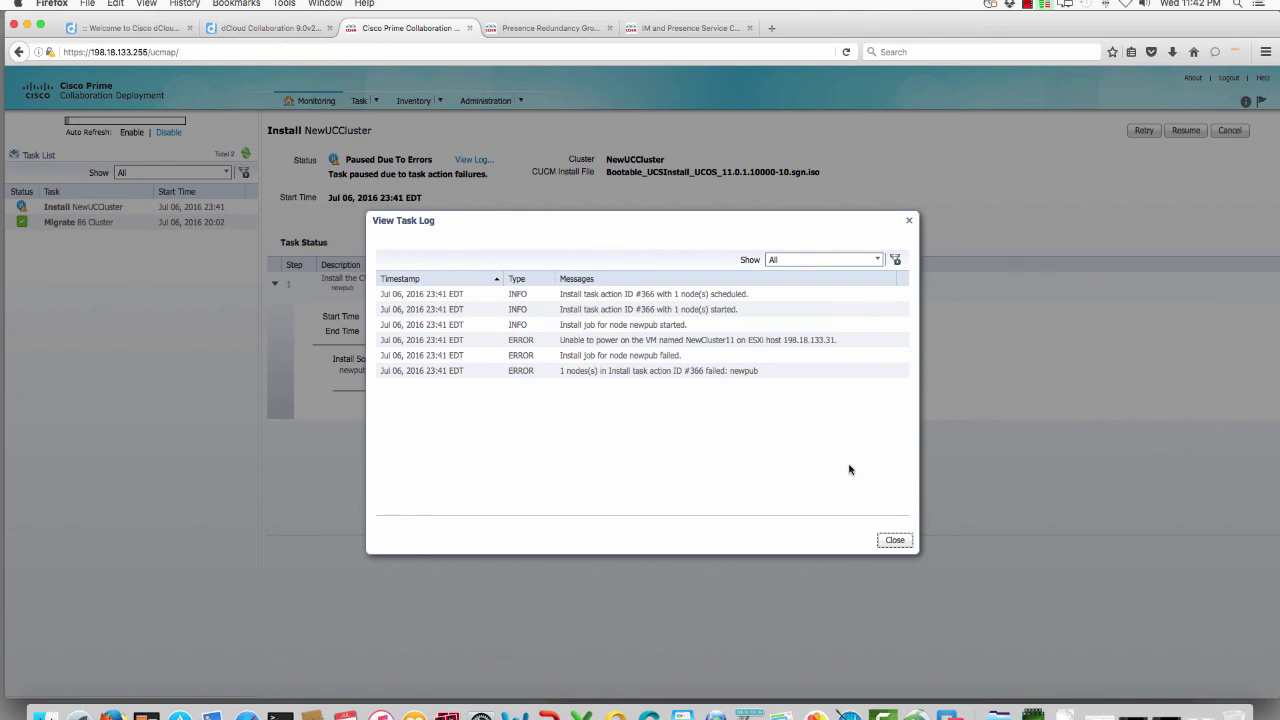
pyautogui.click(895, 540)
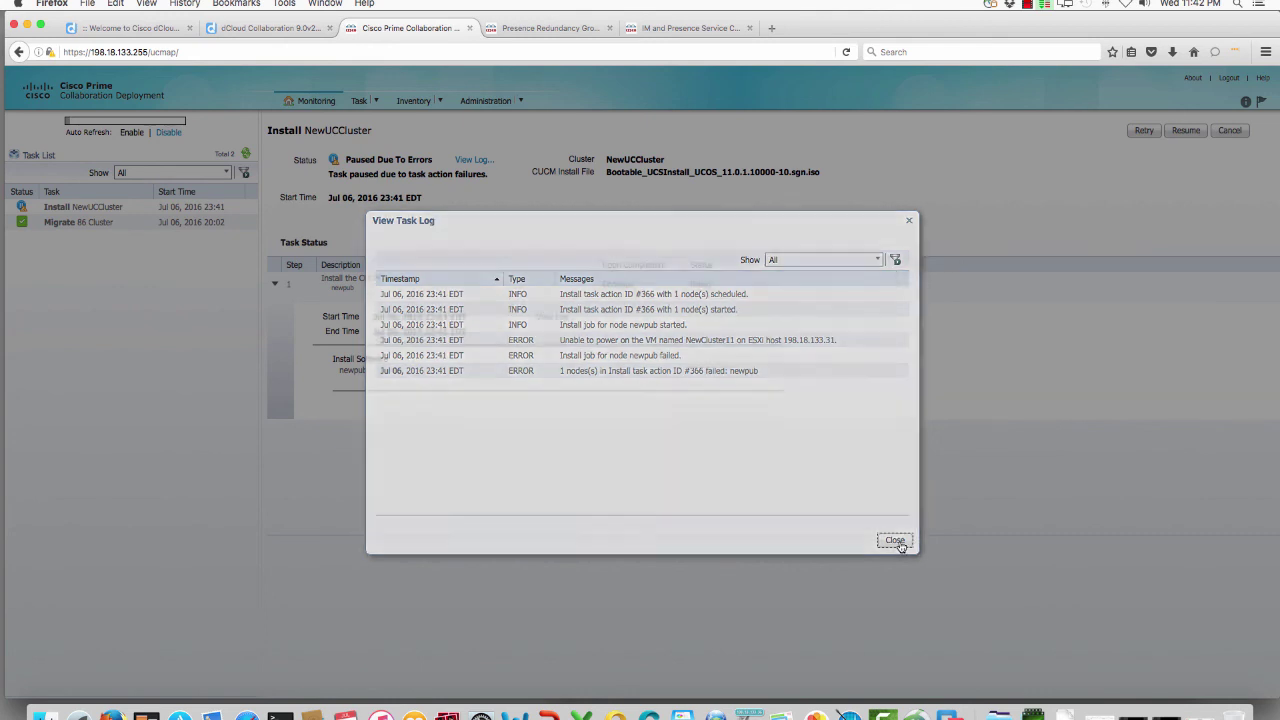